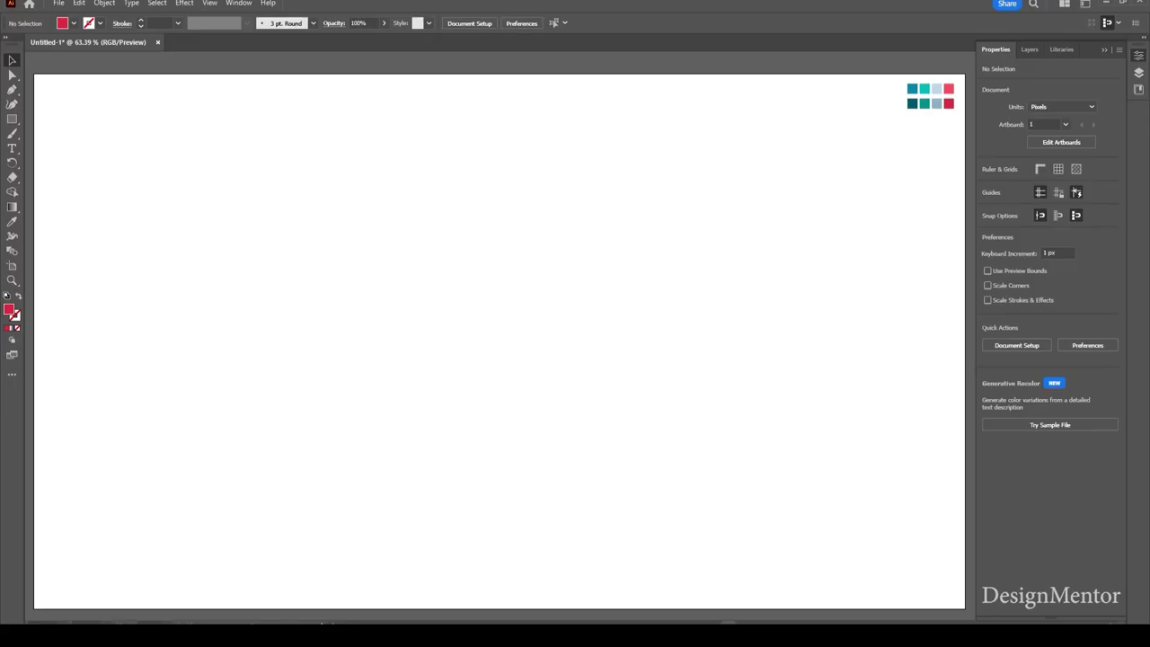
Step: Sample the dark teal swatch at top right of the palette as the fill colour
key("b")
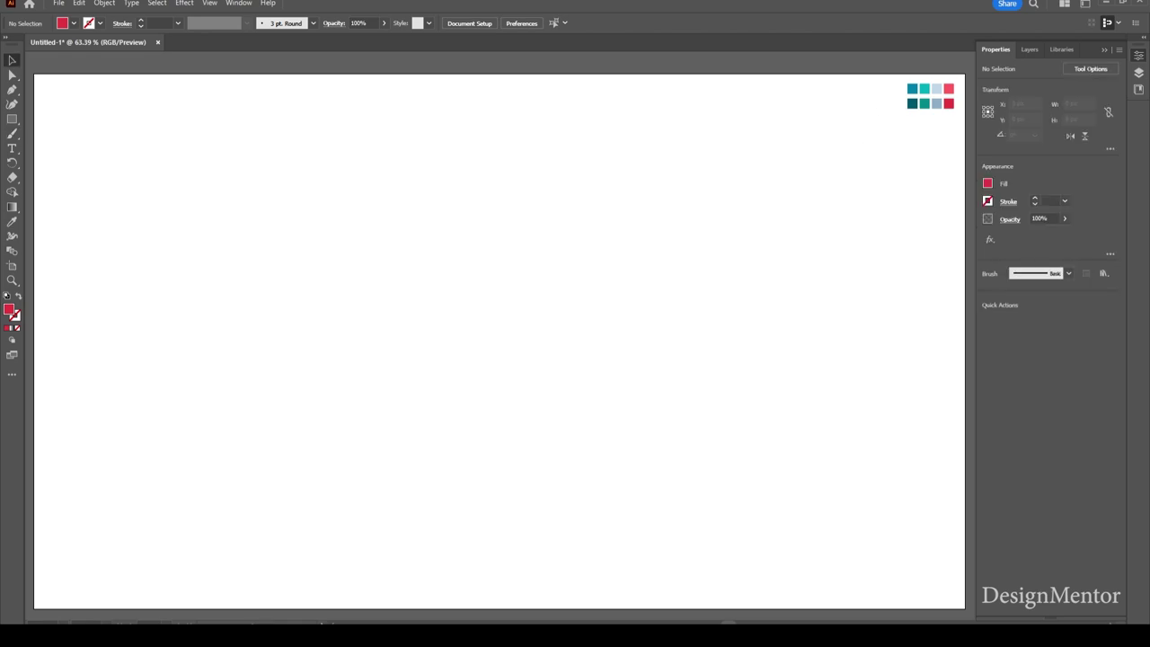
key("m")
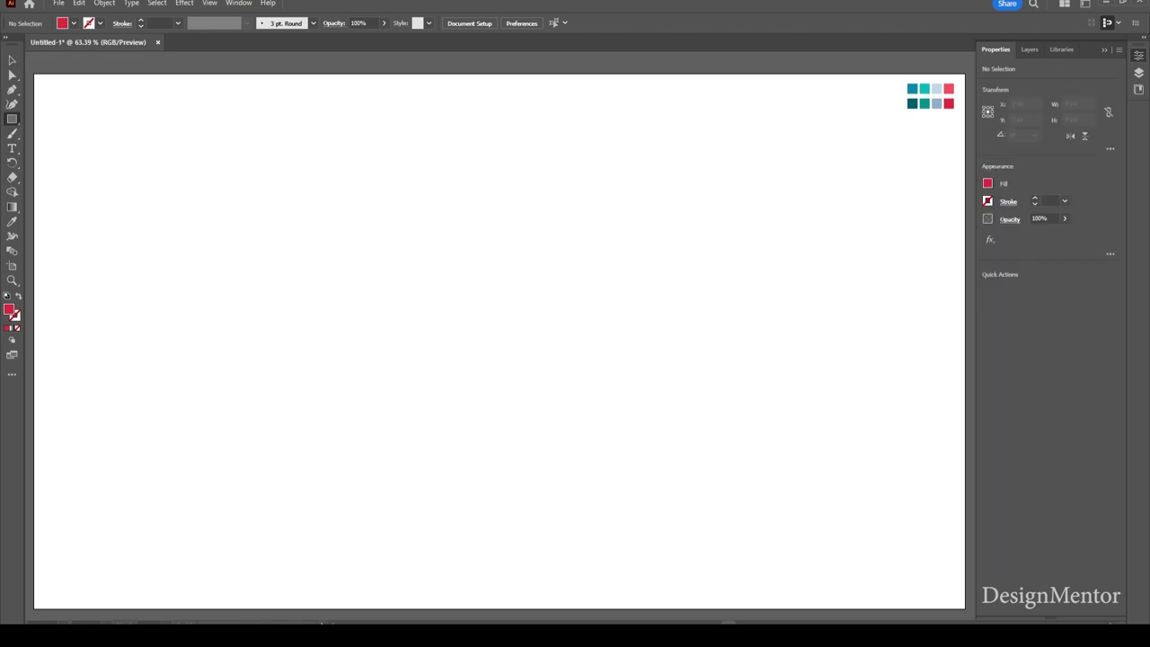
key("i")
left_click(924, 89)
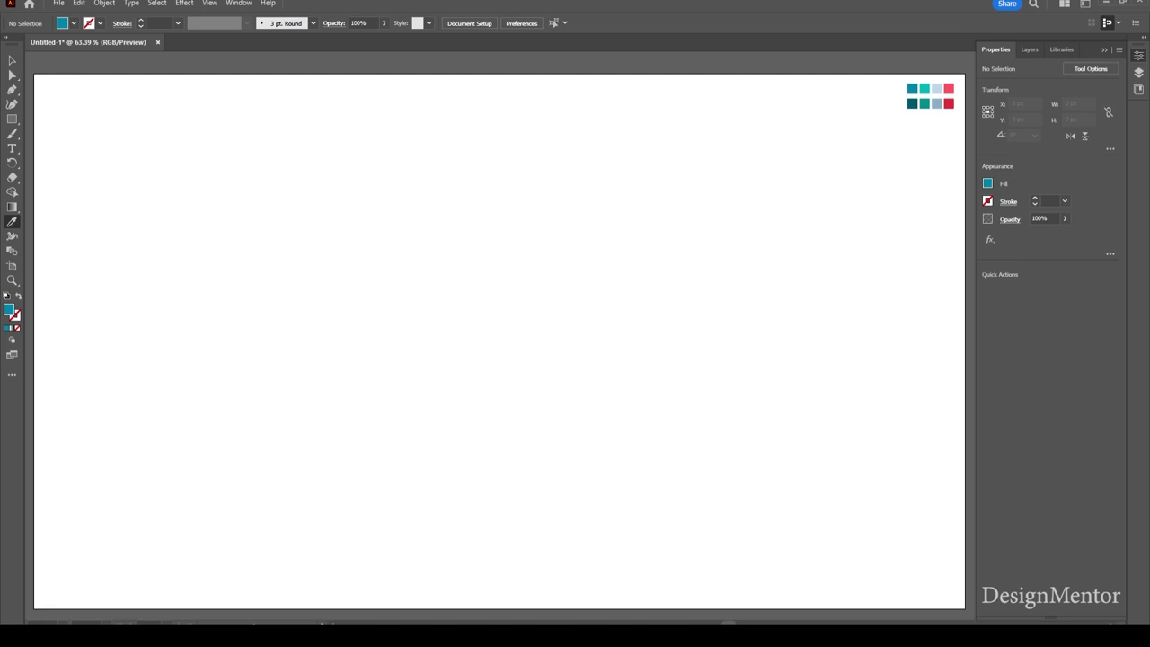
Step: Draw a 100 × 100 px dark teal square centred on the artboard
key("m")
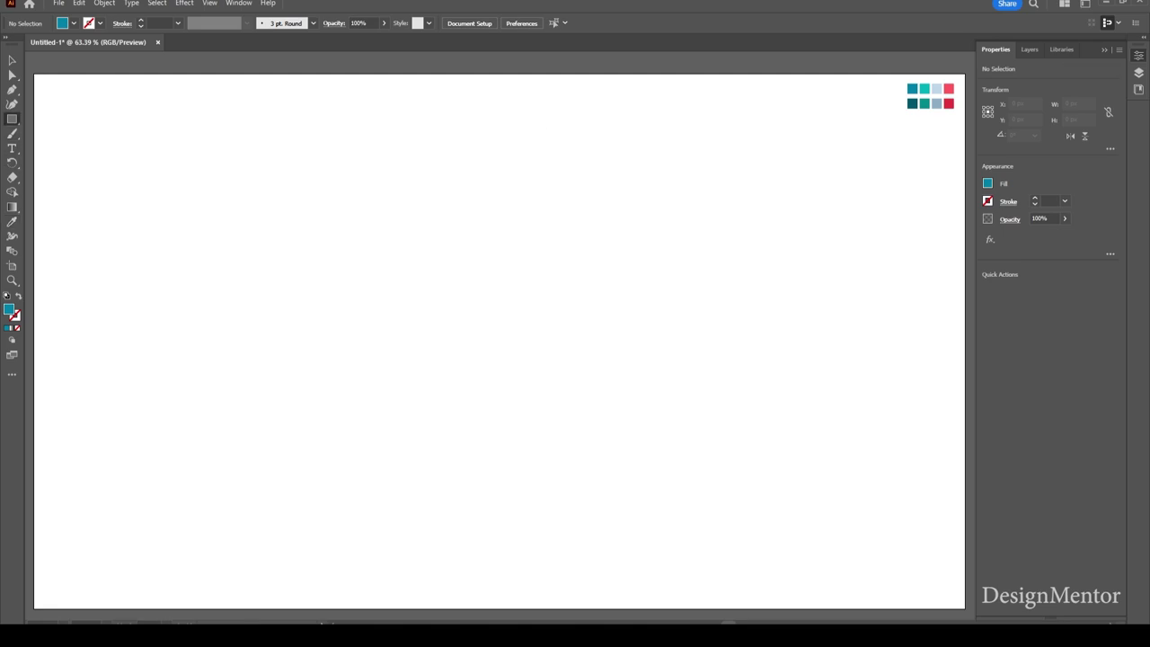
left_click(613, 178)
type("100")
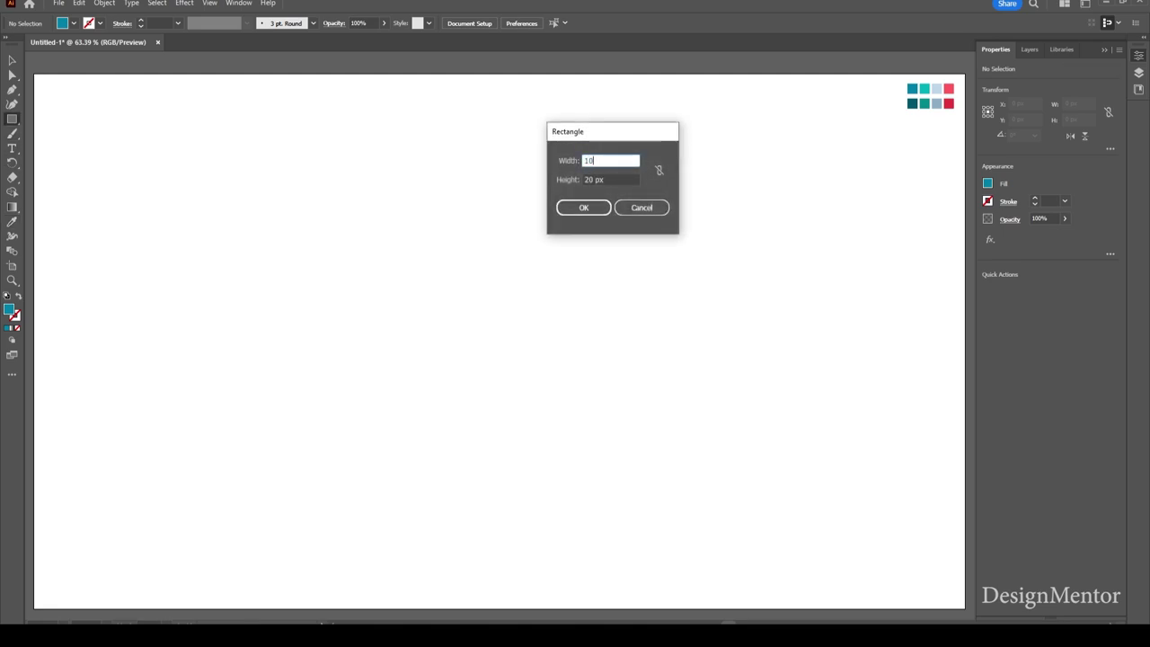
key("Tab")
type("100")
key("Return")
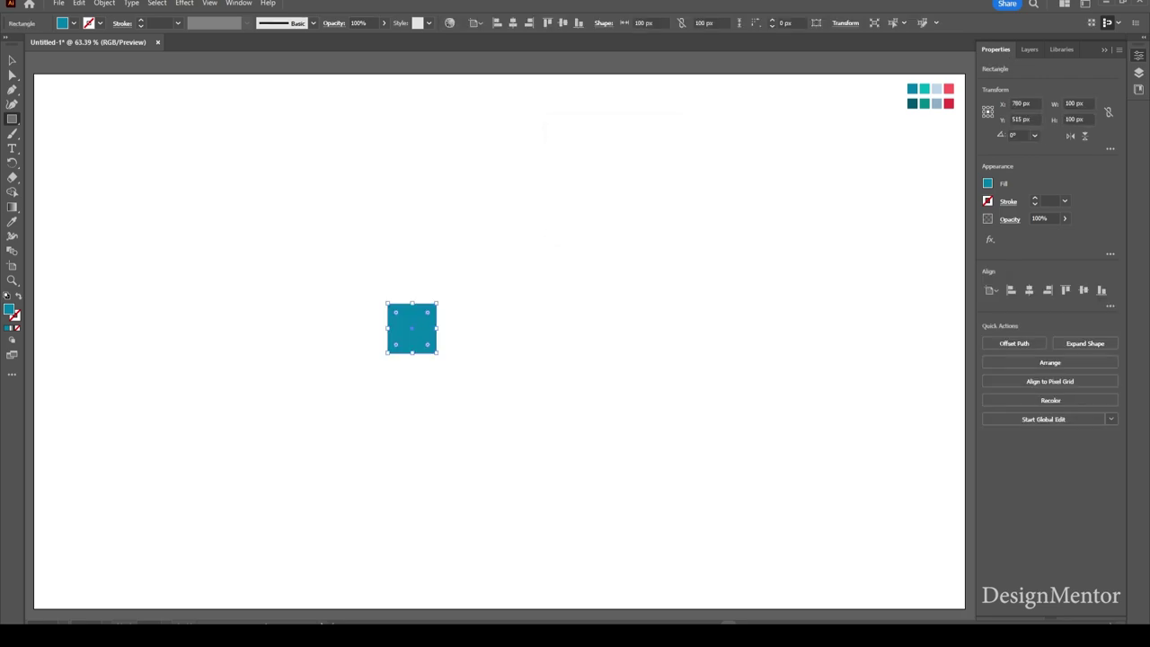
left_click(1029, 289)
left_click(1084, 289)
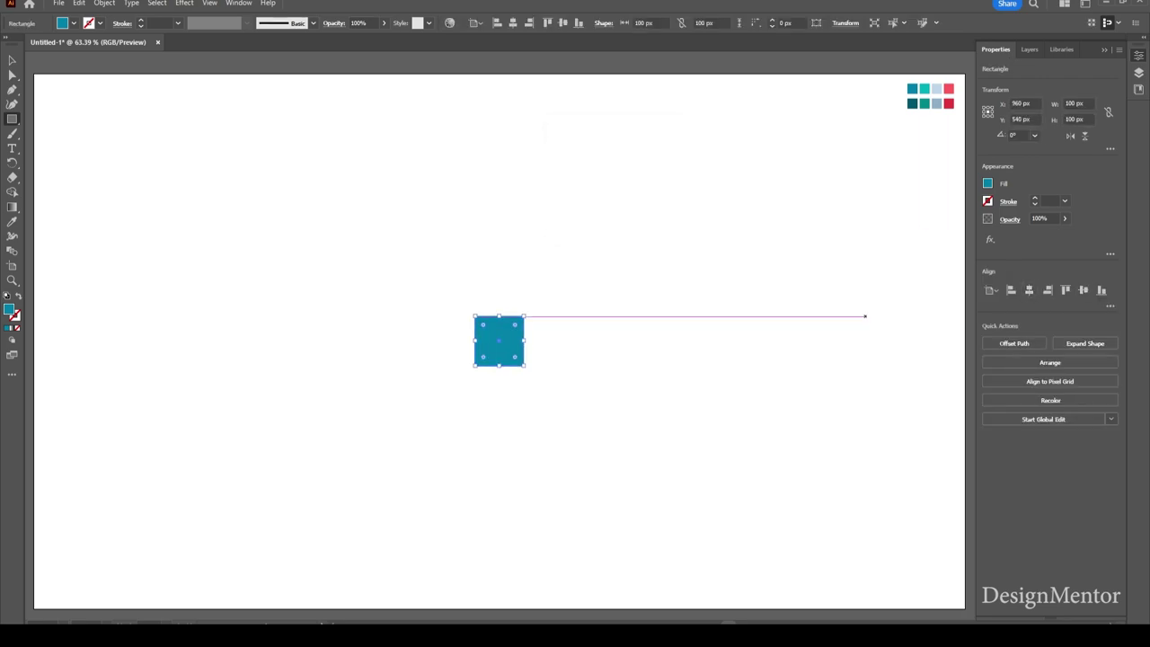
Step: Duplicate the square flush against its right edge and recolour the copy lighter turquoise
key("v")
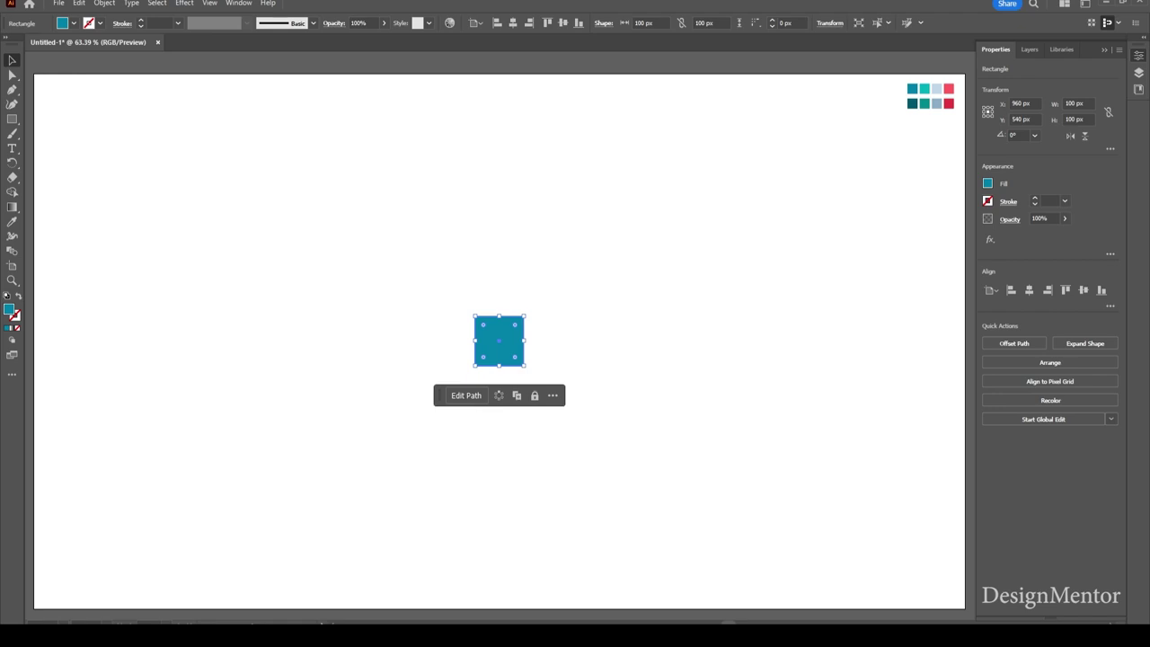
left_click_drag(499, 341, 538, 340)
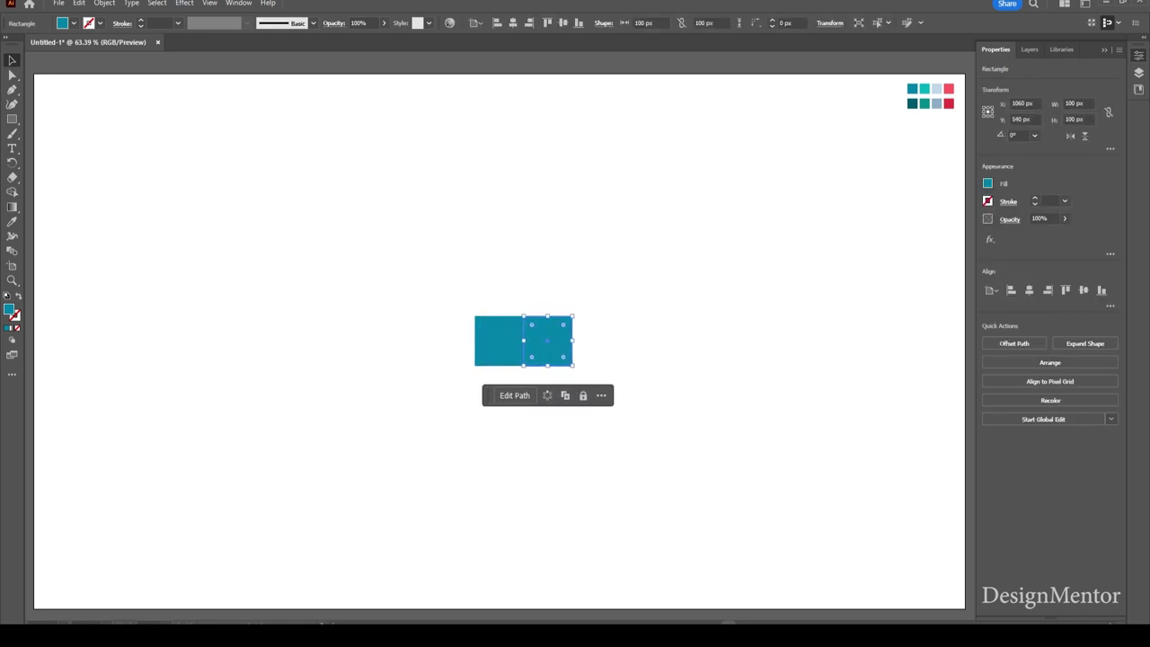
left_click_drag(539, 341, 550, 341)
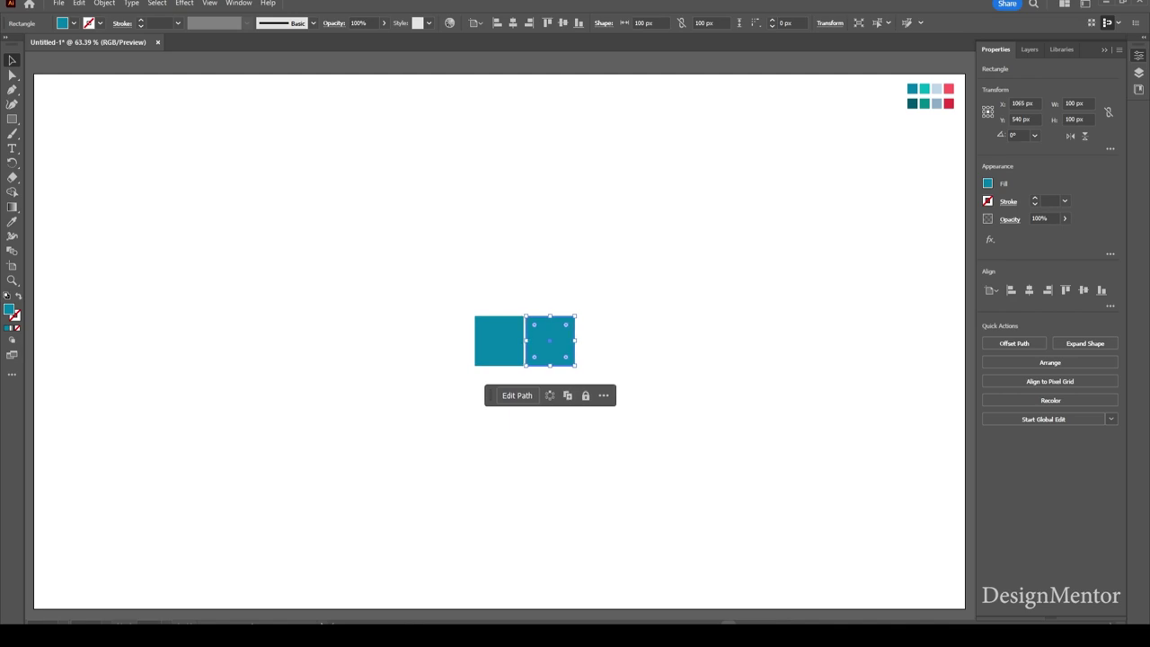
key("i")
left_click(925, 88)
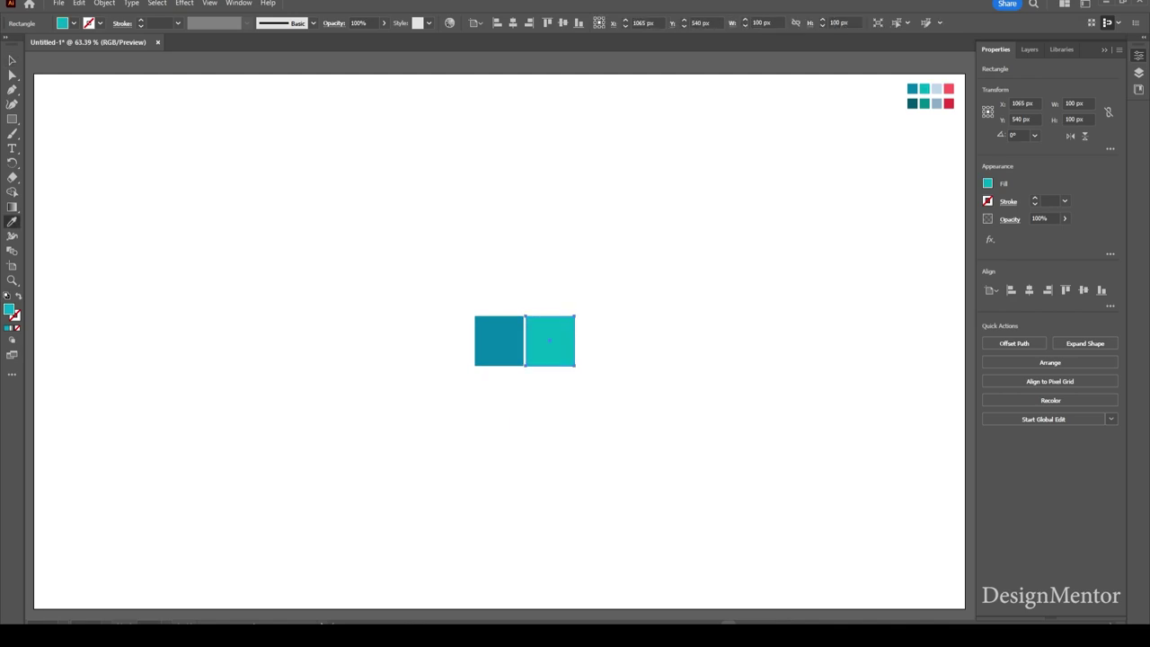
key("v")
key("ctrl+shift+a")
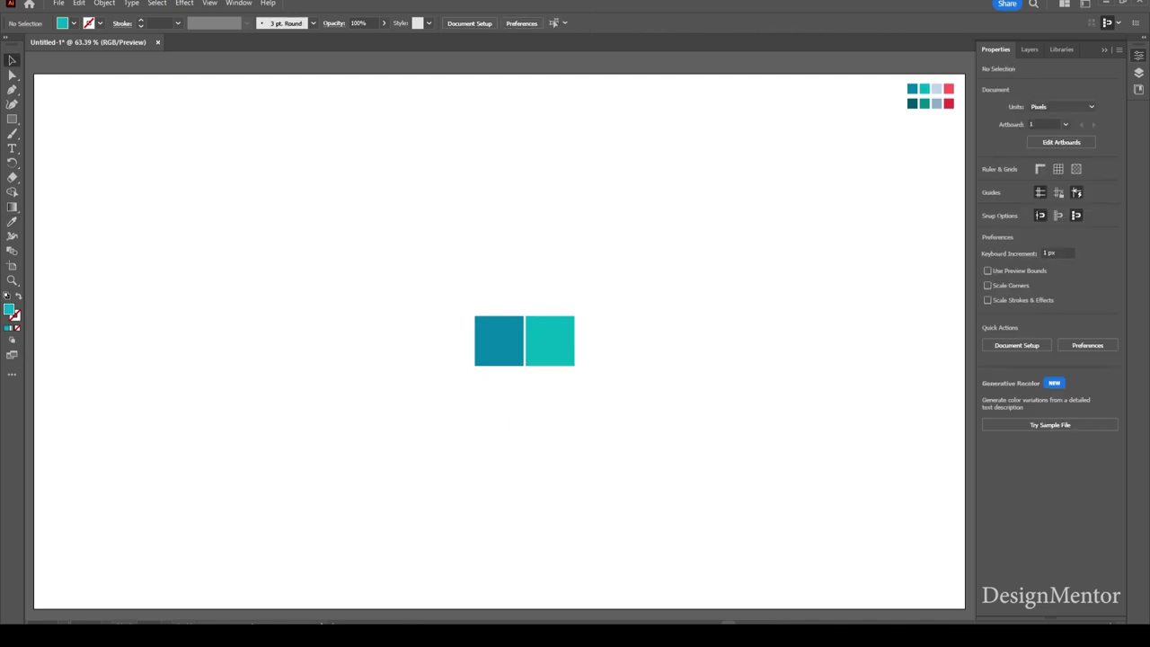
Step: Copy the pair of squares directly below to form a 2×2 grid
left_click(499, 342)
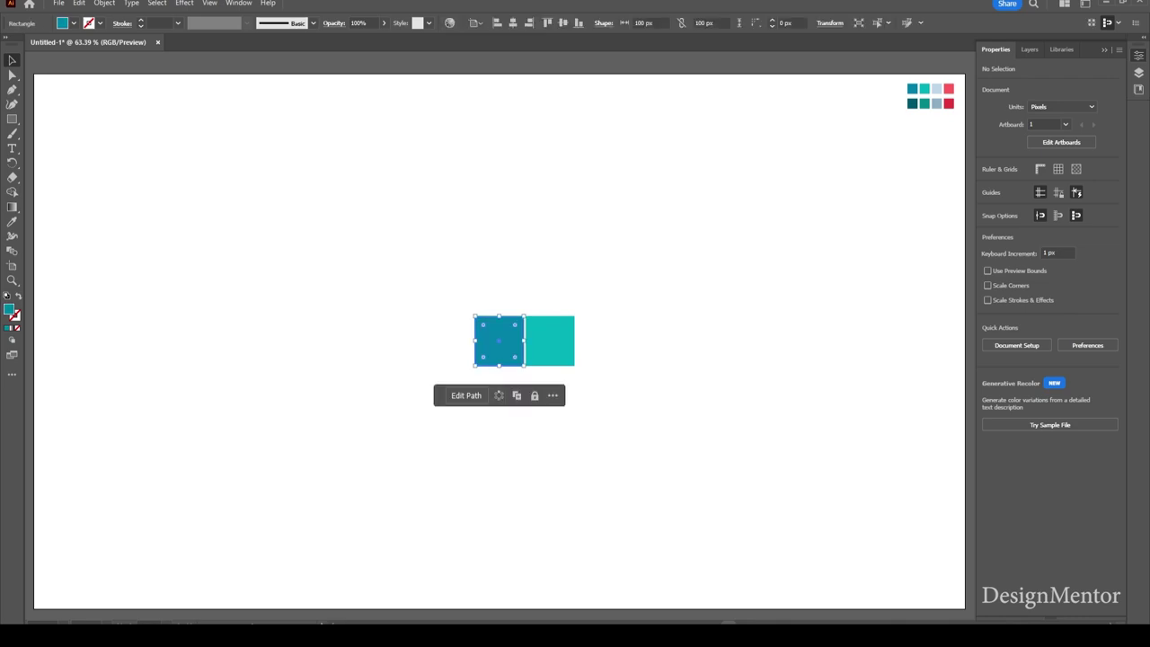
left_click_drag(608, 289, 433, 354)
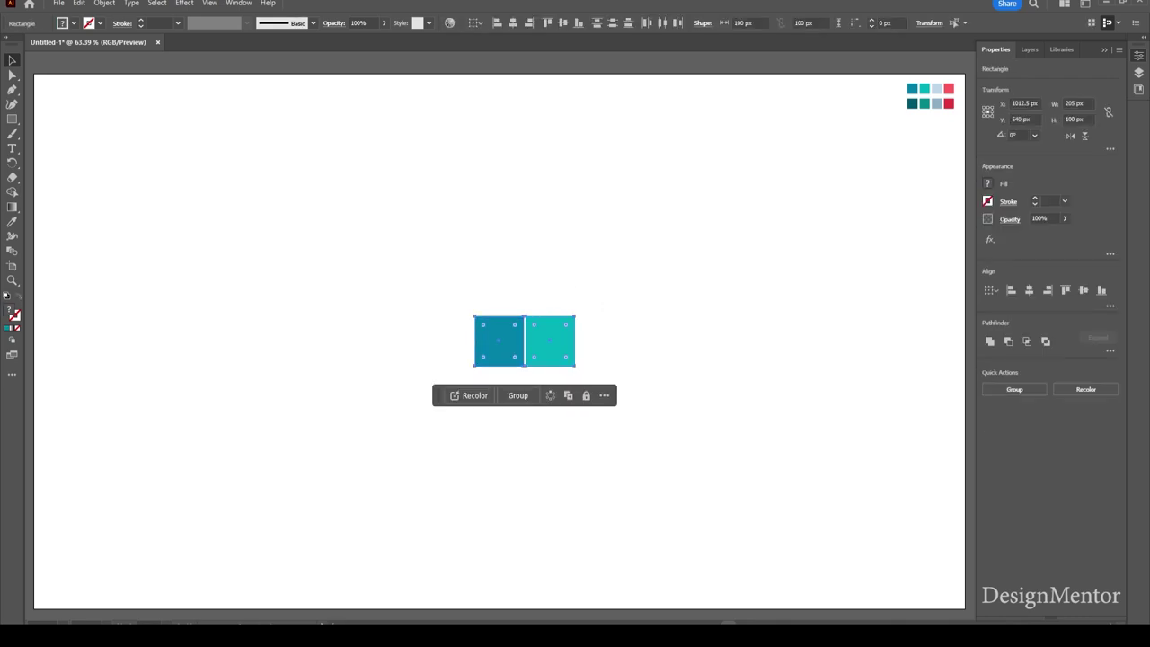
key("alt+Down")
key("alt+Down")
key("alt+Down")
key("alt+Down")
key("alt+Down")
key("alt+Down")
key("alt+Down")
key("alt+Down")
key("alt+Down")
key("alt+Down")
key("alt+Down")
key("alt+Down")
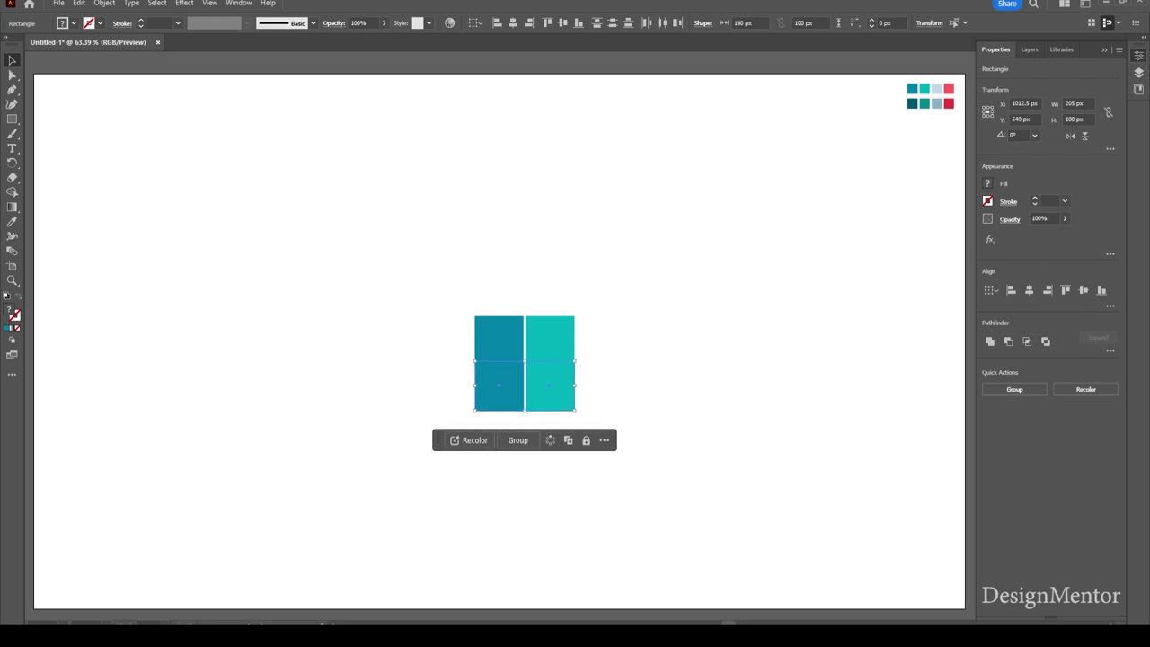
key("alt+Down")
key("alt+Down")
key("alt+Down")
key("alt+Down")
key("alt+Down")
key("alt+Down")
key("alt+Down")
key("alt+Down")
key("alt+Down")
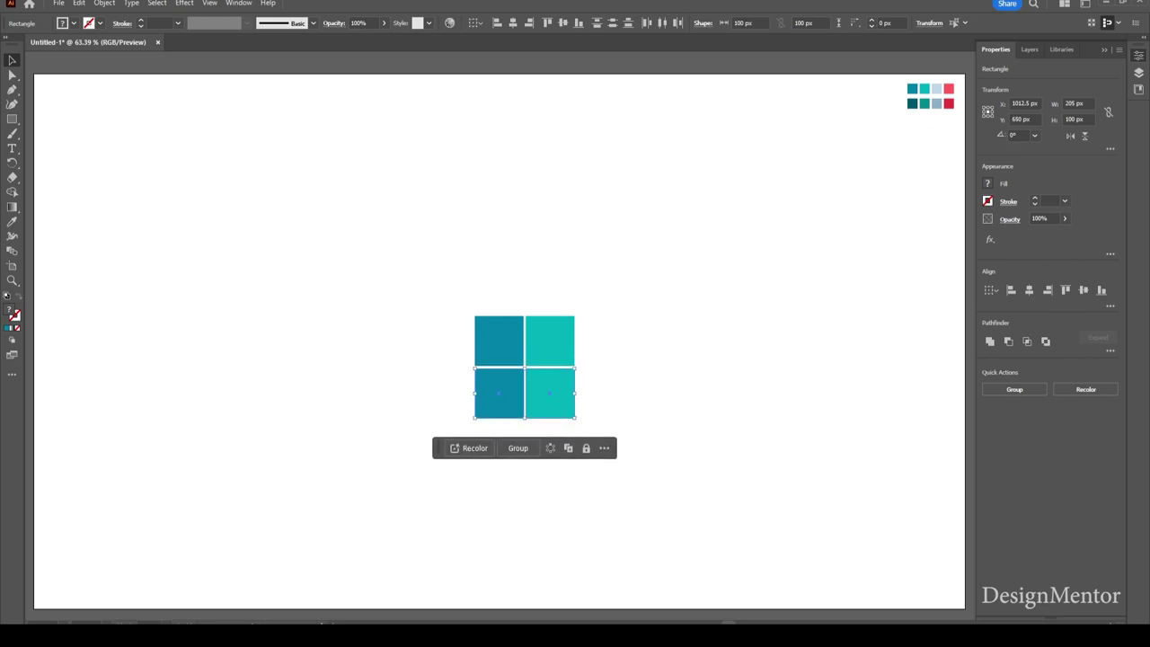
left_click(647, 359)
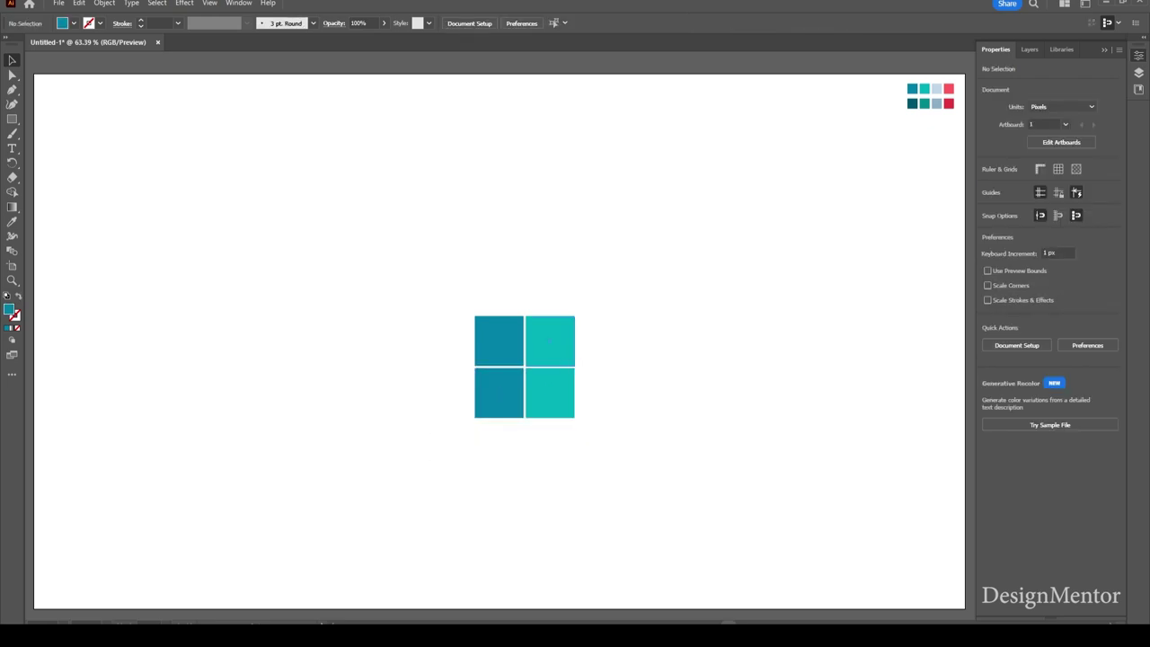
Step: Recolour the top-right square light blue and the bottom-left square red
left_click(550, 341)
key("i")
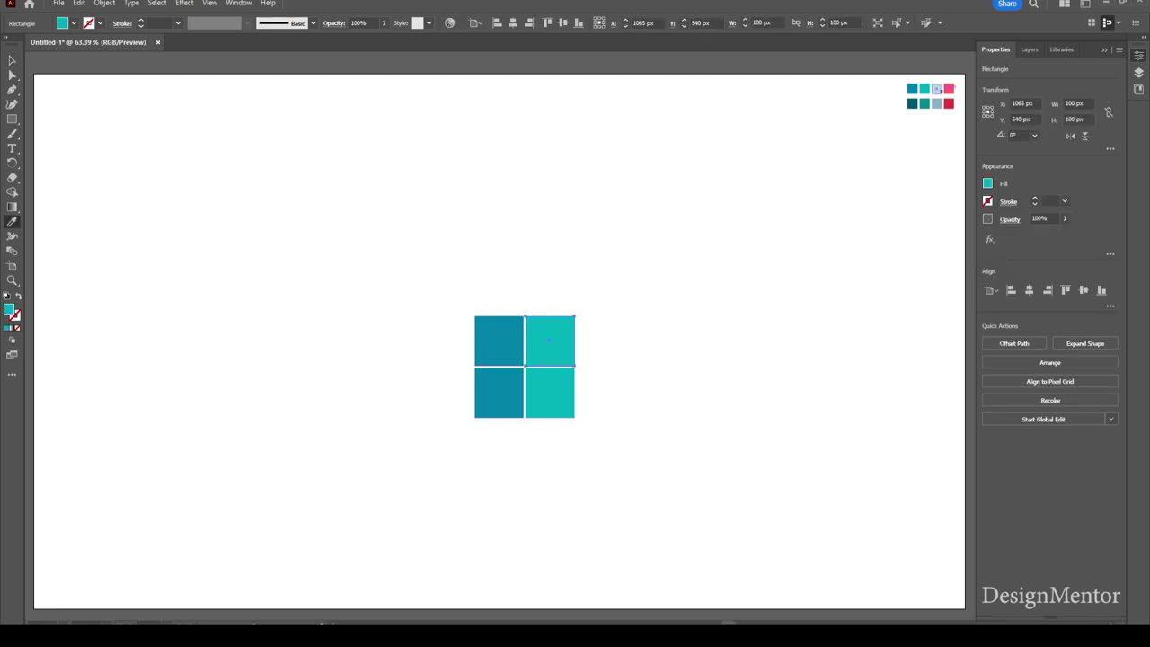
left_click(937, 88)
key("v")
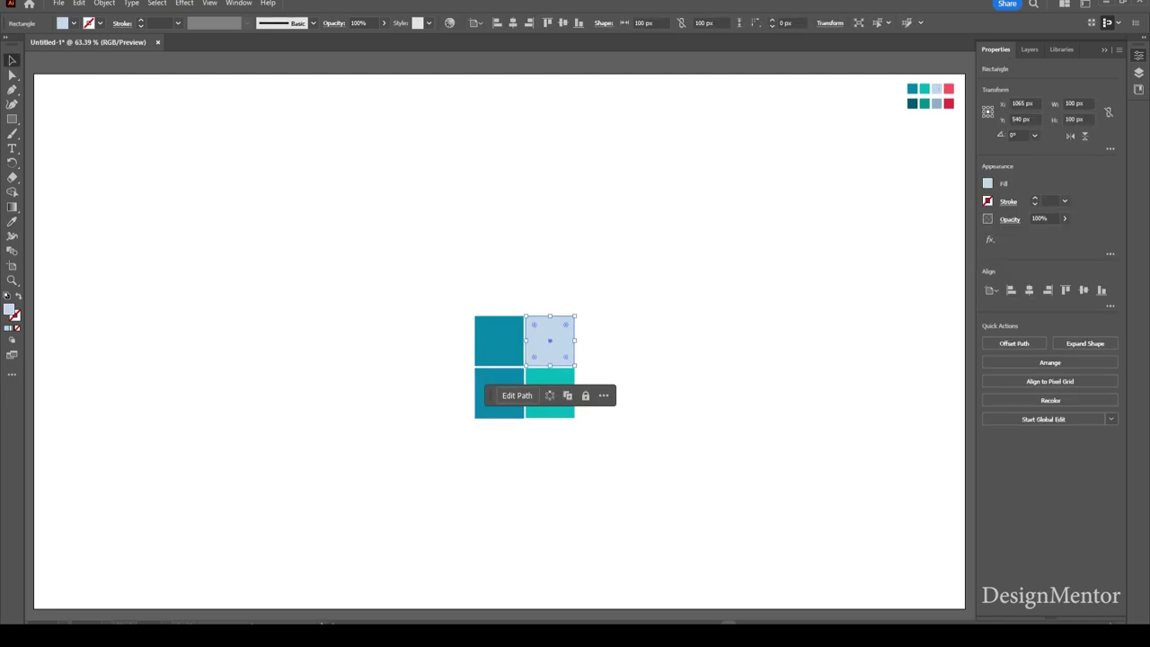
left_click(500, 410)
key("i")
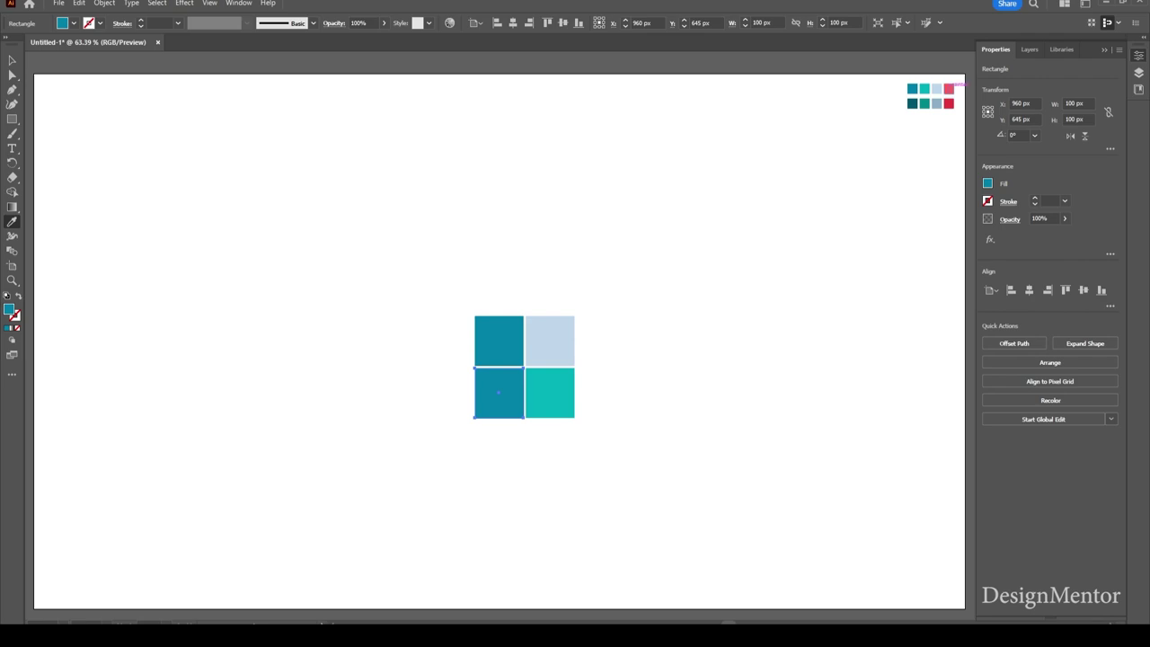
left_click(950, 88)
key("v")
key("ctrl+shift+a")
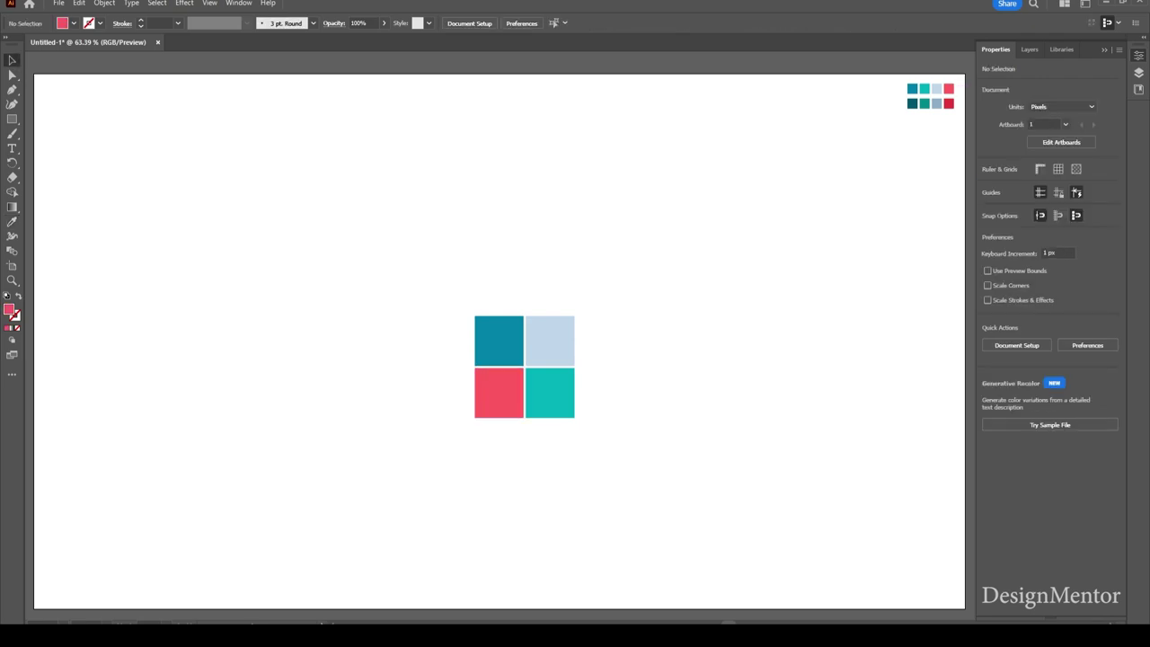
Step: Group the four squares and centre the group on the artboard
left_click_drag(405, 292, 598, 420)
right_click(544, 357)
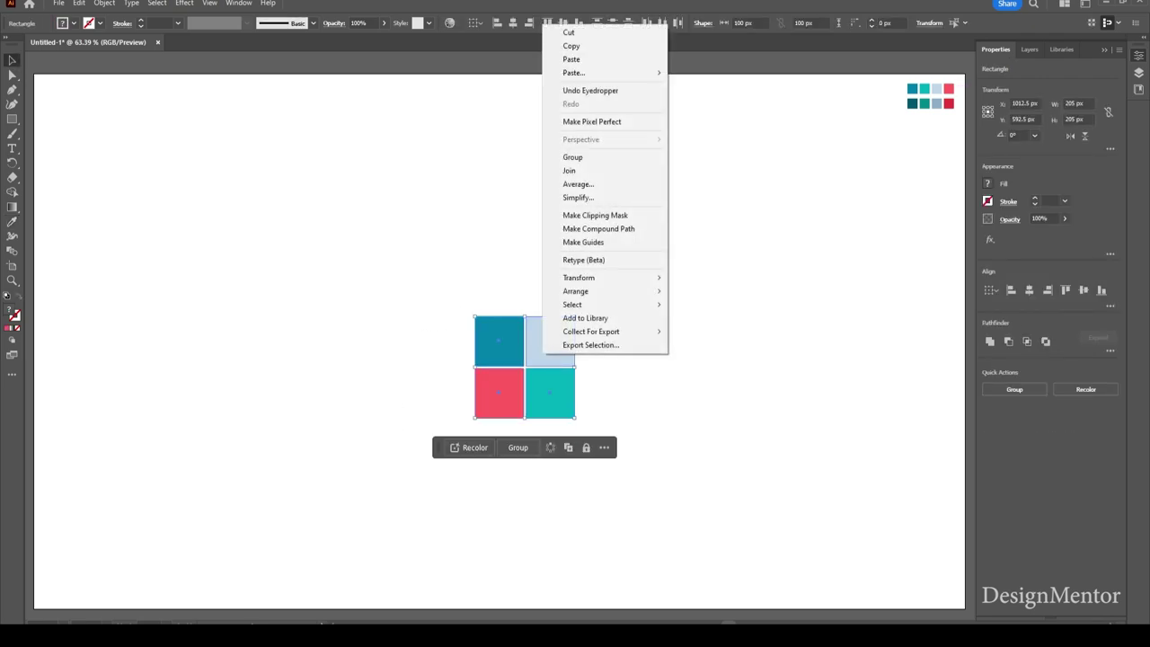
left_click(572, 157)
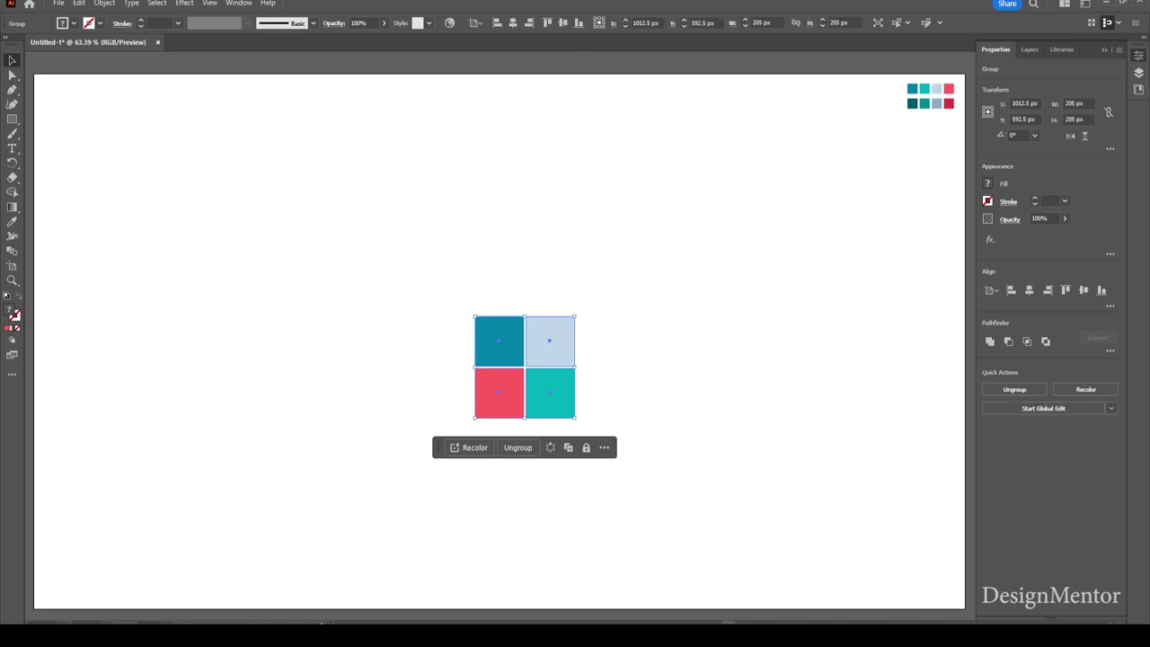
left_click(1029, 290)
left_click(1083, 290)
key("ctrl+shift+a")
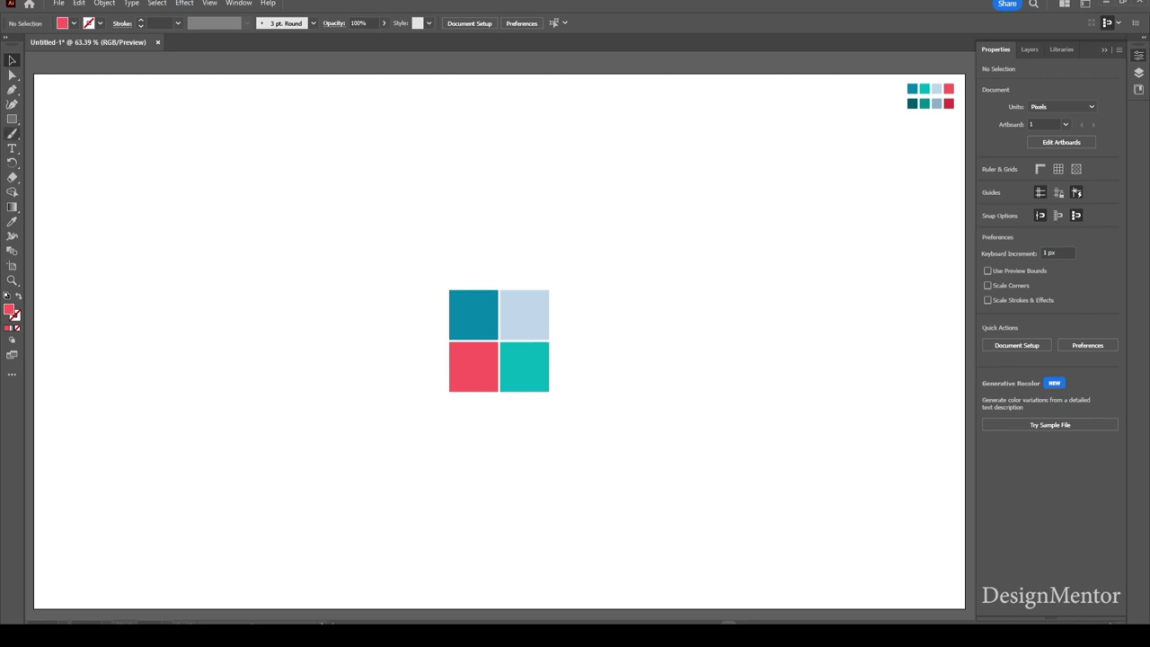
Step: Draw a 50 px darkest-teal circle inside the top-left square
left_click(12, 119)
key("l")
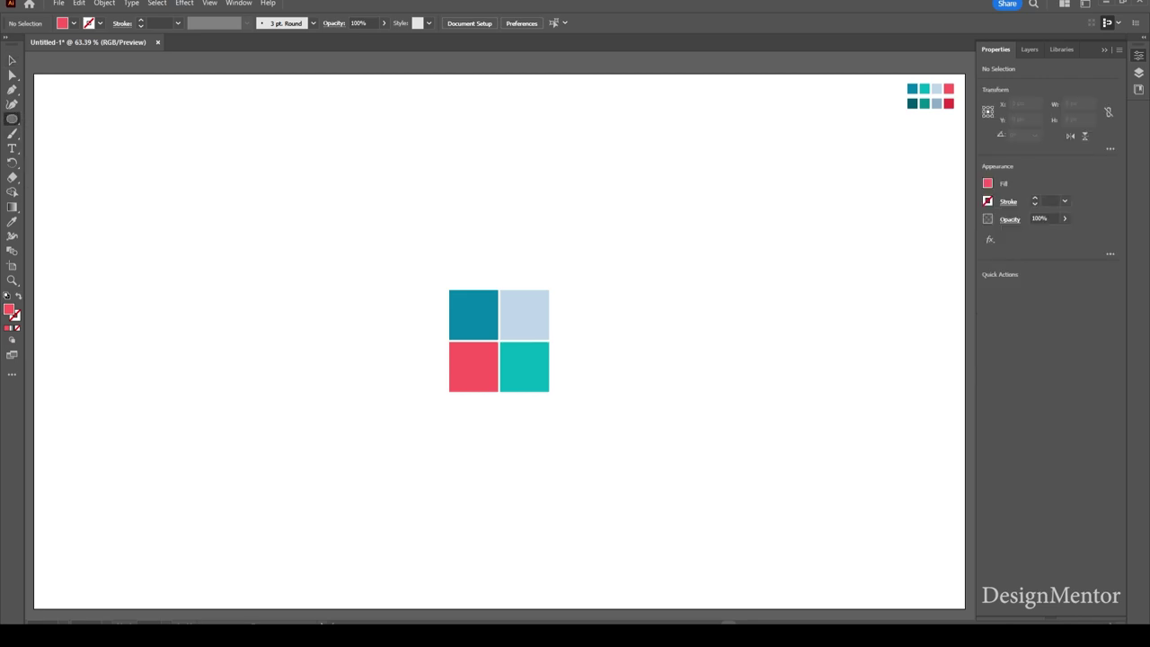
key("i")
left_click(912, 103)
key("l")
left_click(575, 341)
type("5")
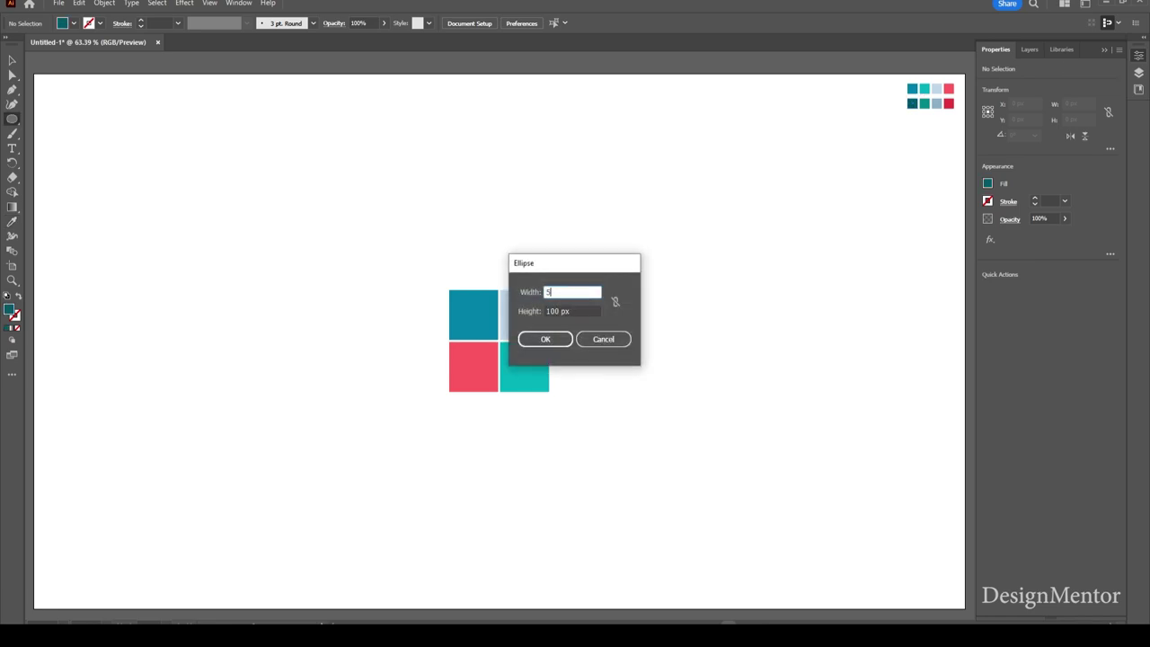
type("0")
key("Tab")
type("50")
key("Return")
key("v")
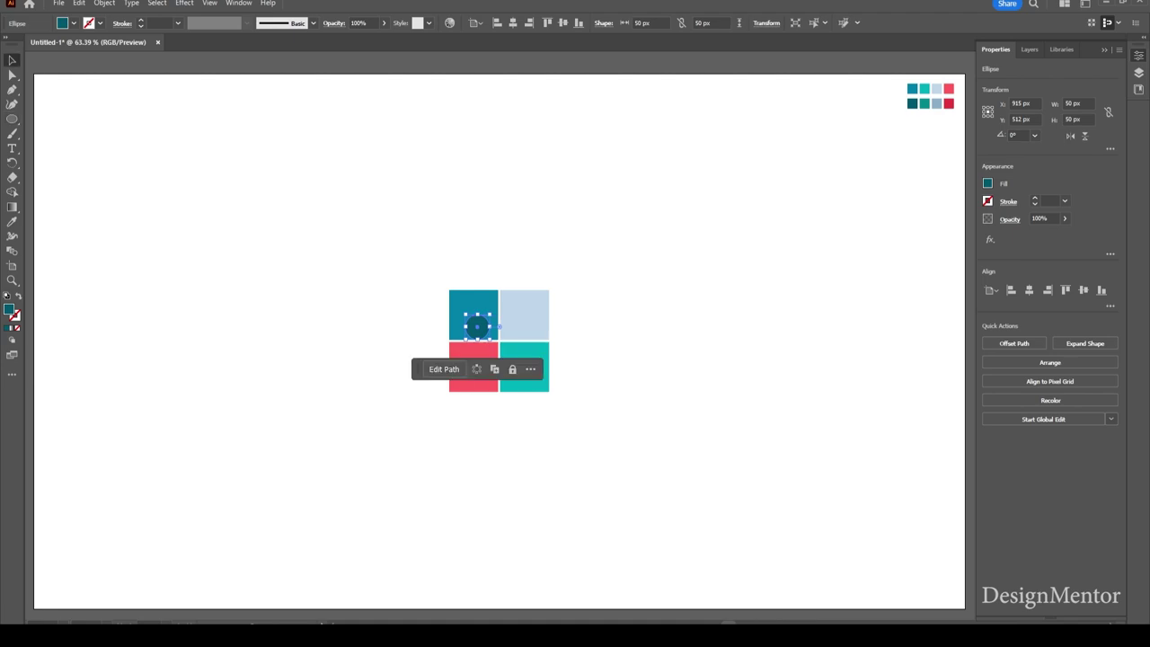
left_click_drag(479, 326, 475, 313)
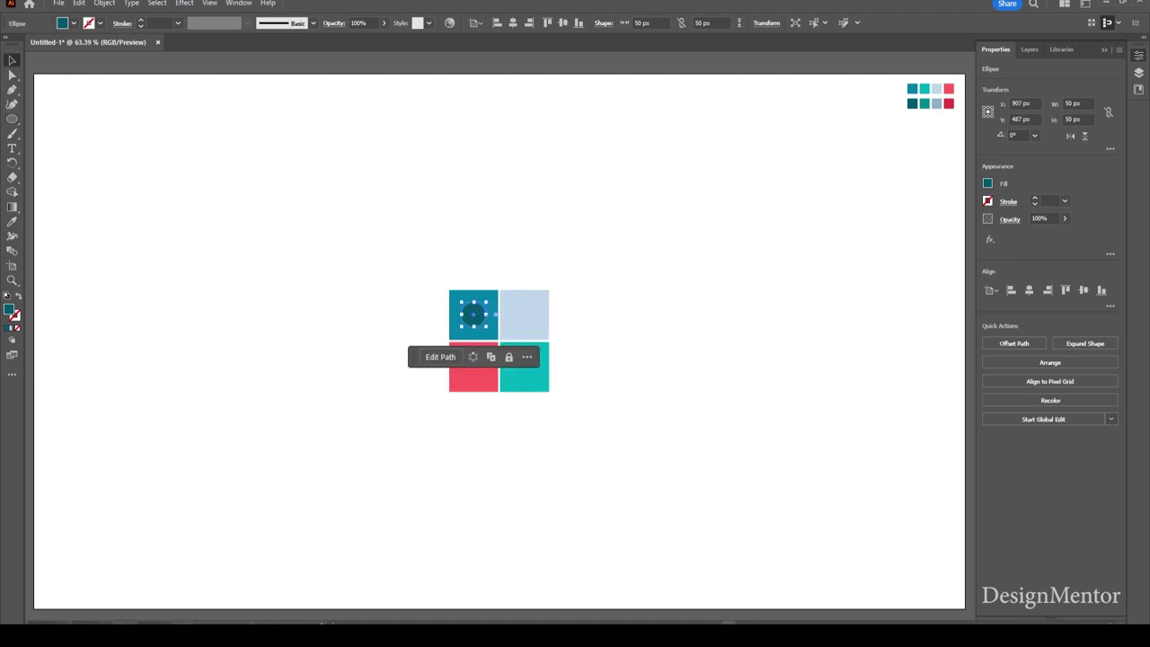
key("ctrl+shift+a")
Step: Copy the circle onto the light-blue square and colour it grey-blue
left_click(473, 314)
left_click_drag(474, 314, 524, 314, "alt")
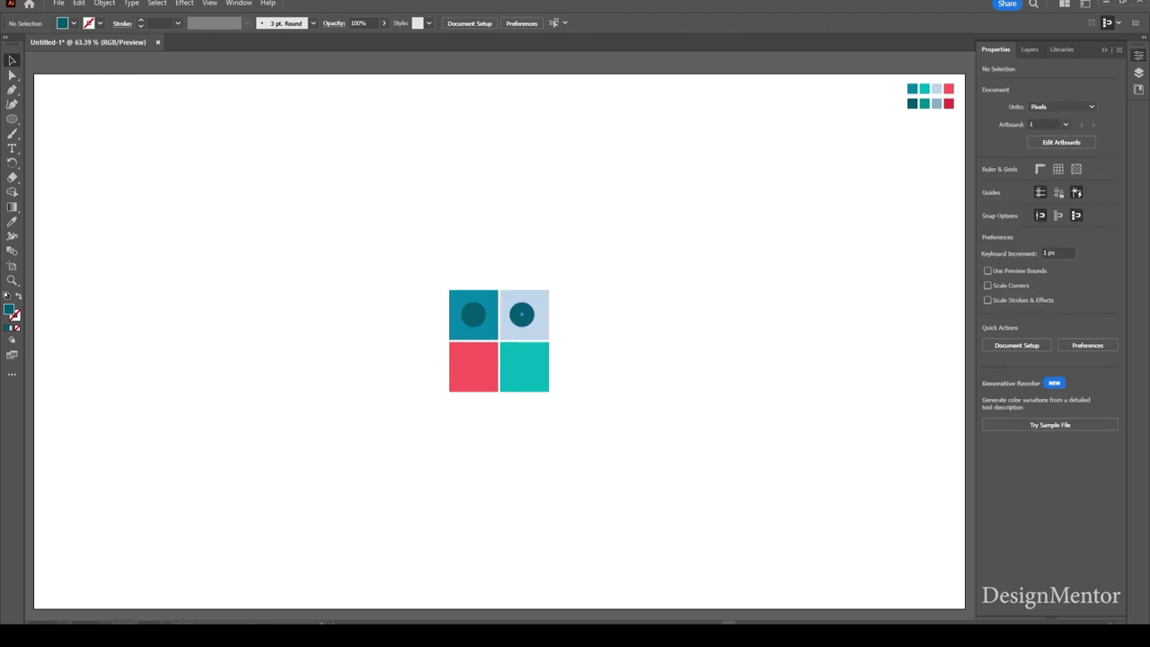
key("i")
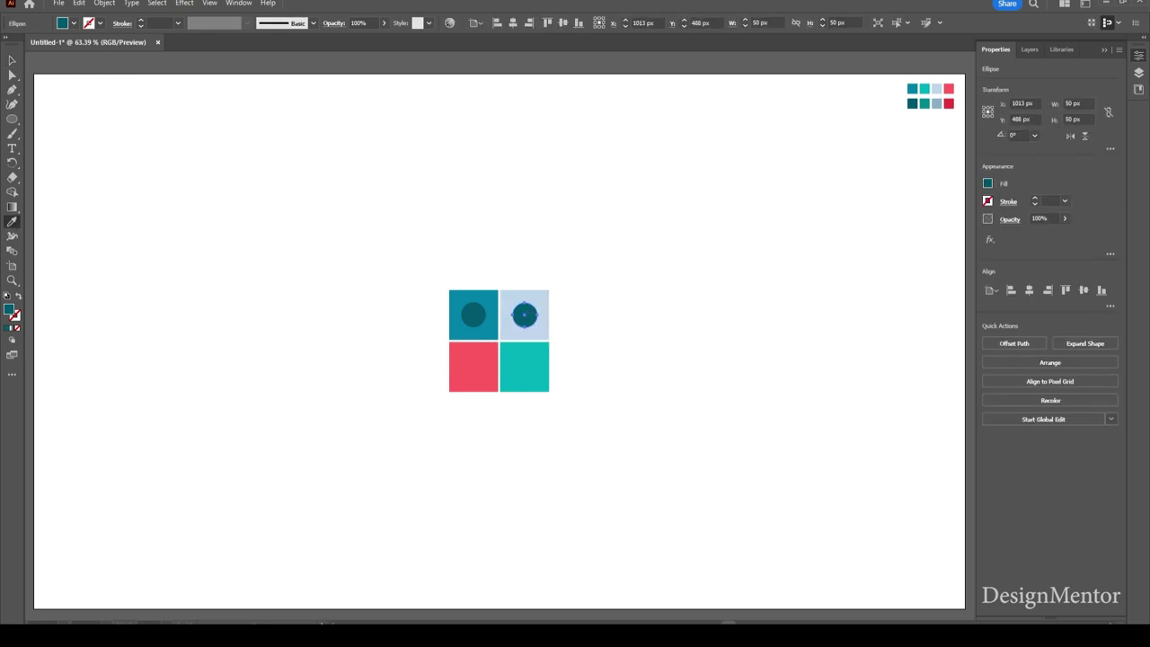
left_click(937, 104)
key("v")
key("ctrl+shift+a")
Step: Copy the circle down onto the red square and colour it crimson
left_click(474, 314)
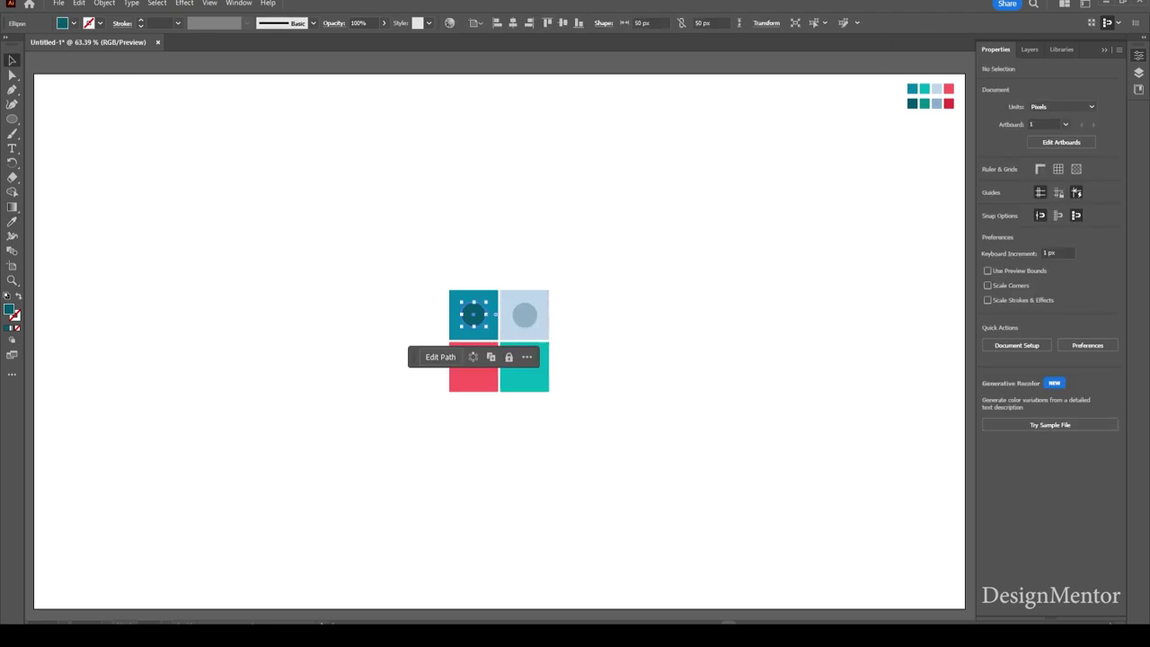
left_click_drag(473, 313, 475, 368, "alt")
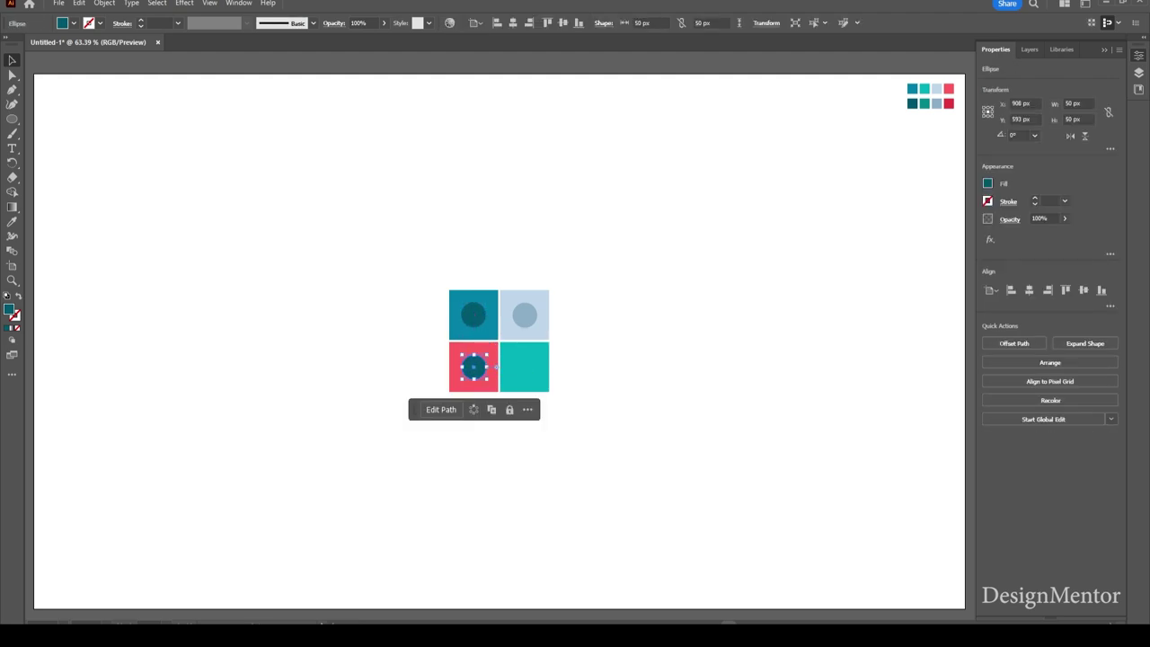
key("i")
left_click(948, 103)
key("v")
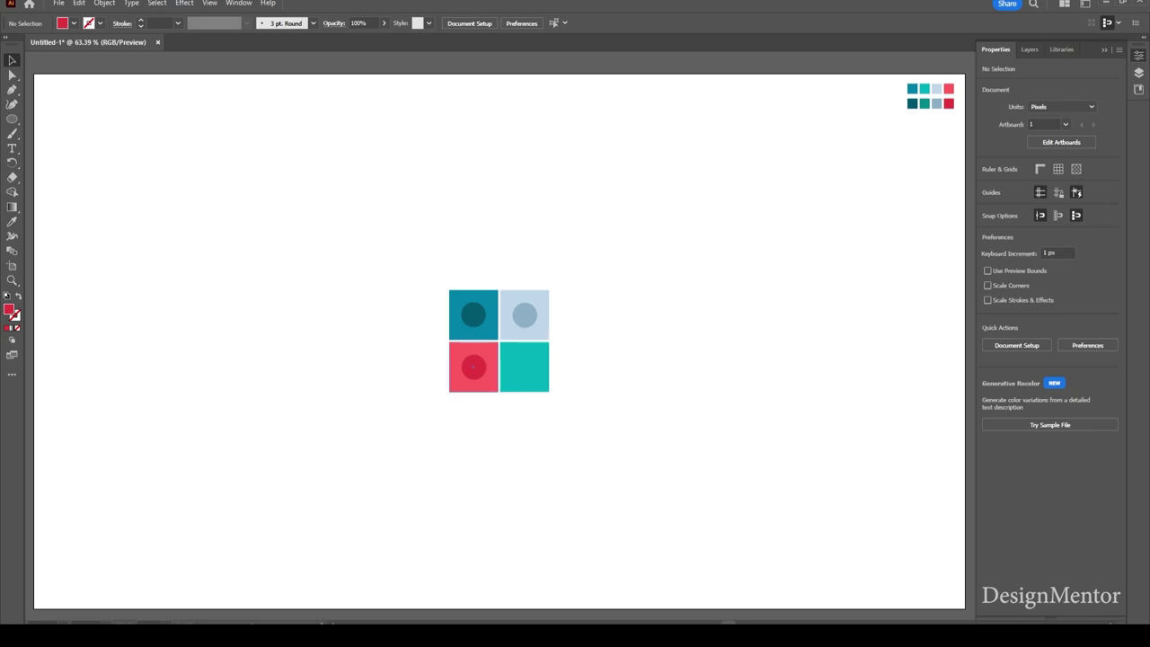
Step: Copy a circle onto the turquoise square and colour it dark teal
left_click(525, 313)
left_click_drag(525, 313, 525, 367)
key("i")
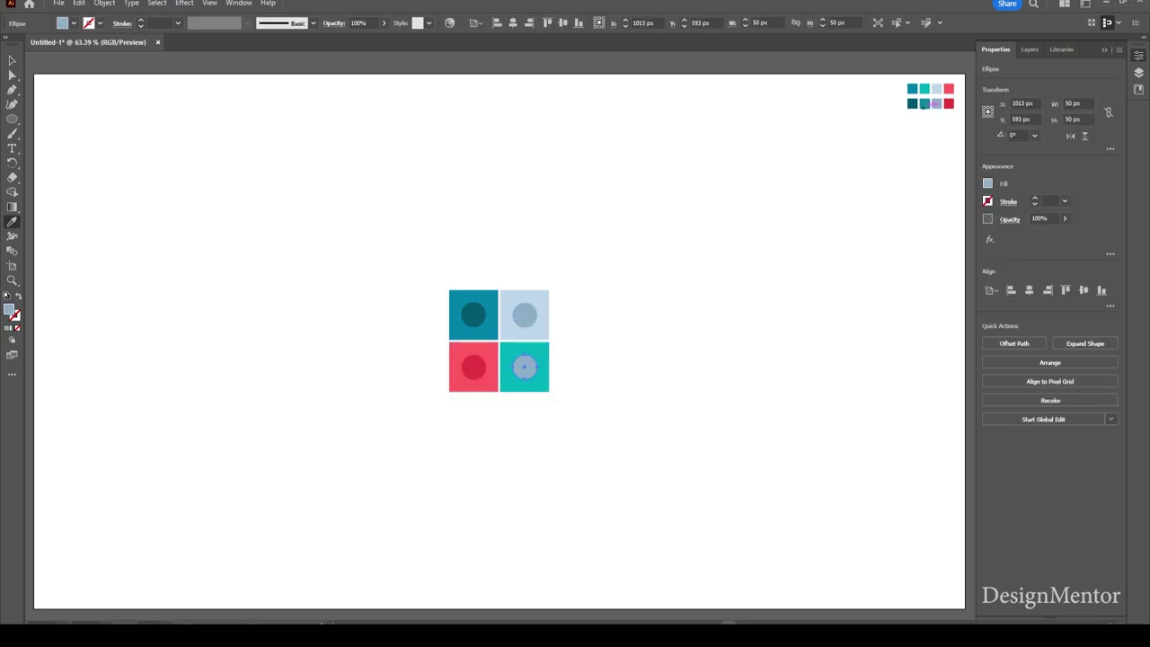
left_click(925, 104)
key("v")
key("ctrl+shift+a")
Step: Draw a 350 px blue-teal circle and place it above-left of the grid
key("l")
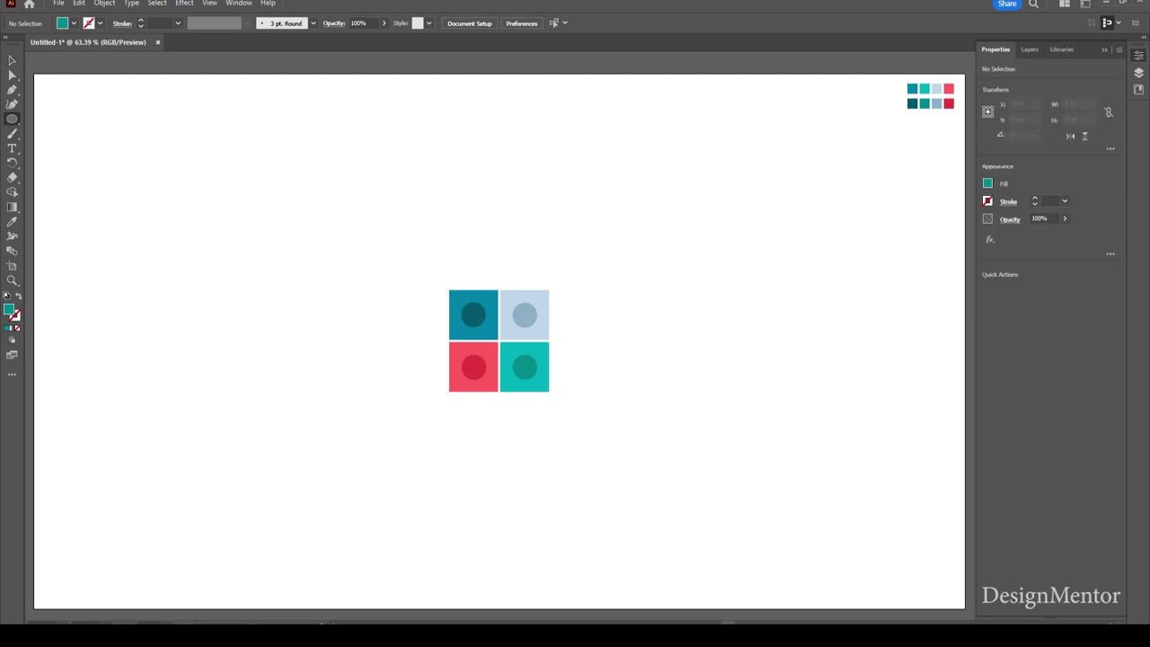
key("i")
left_click(913, 88)
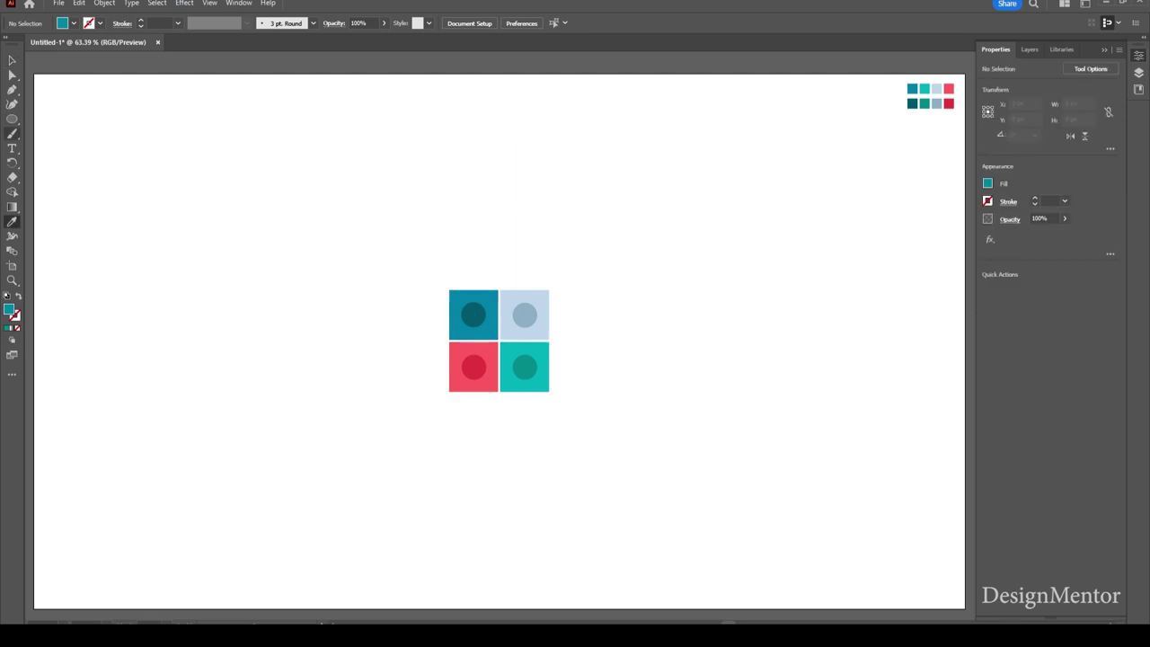
key("l")
left_click(539, 270)
left_click_drag(569, 264, 473, 158)
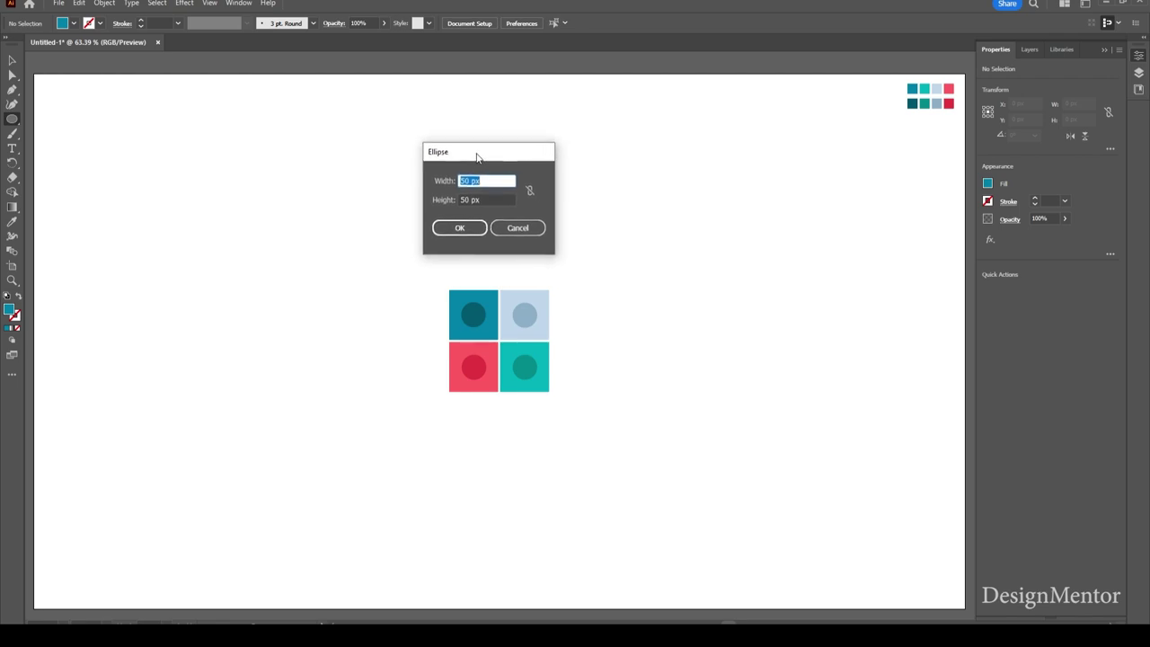
type("350")
key("Tab")
type("350")
key("Return")
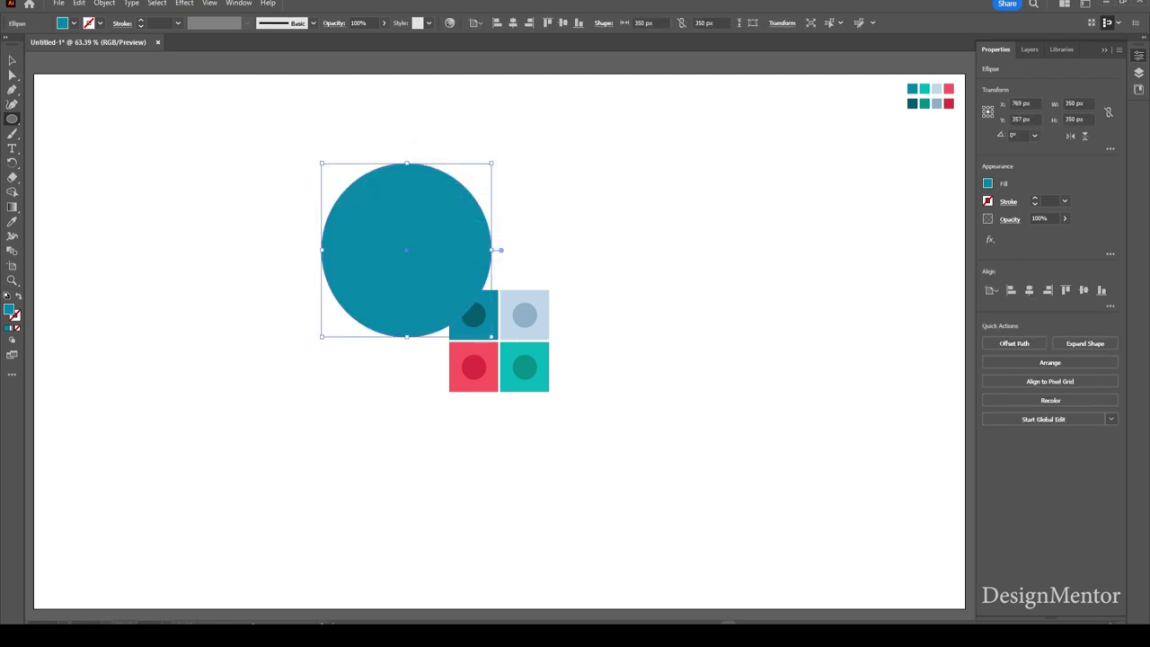
left_click_drag(491, 250, 468, 215)
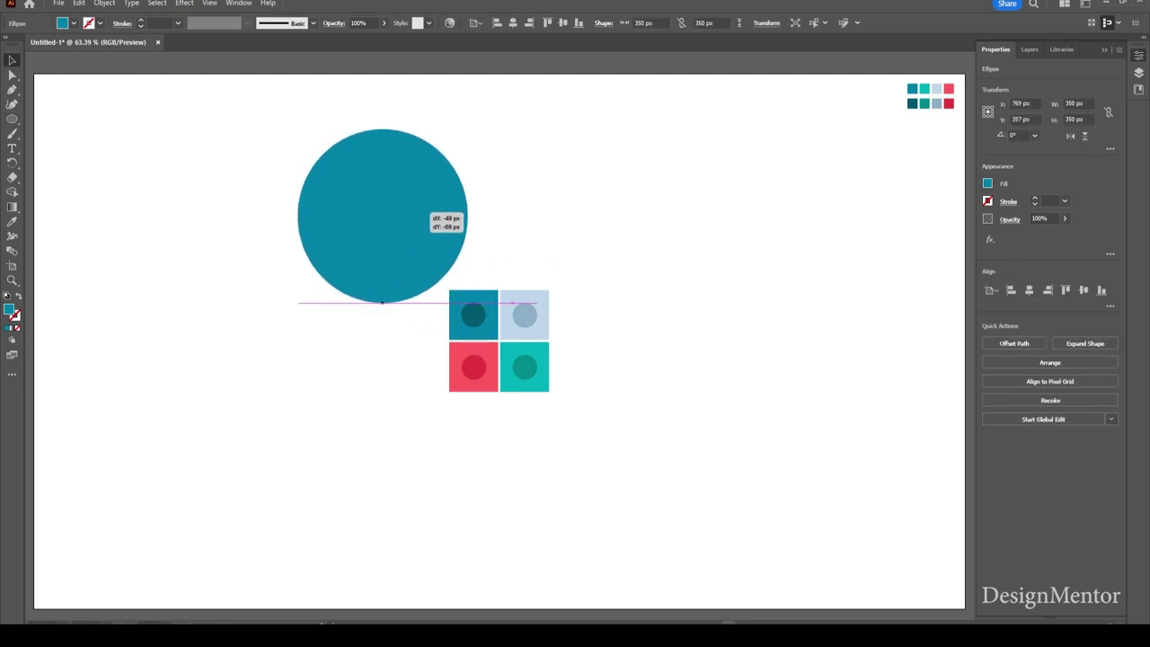
key("ctrl+shift+a")
Step: Add a 450 px turquoise copy of the circle below-right of the grid
left_click(431, 215)
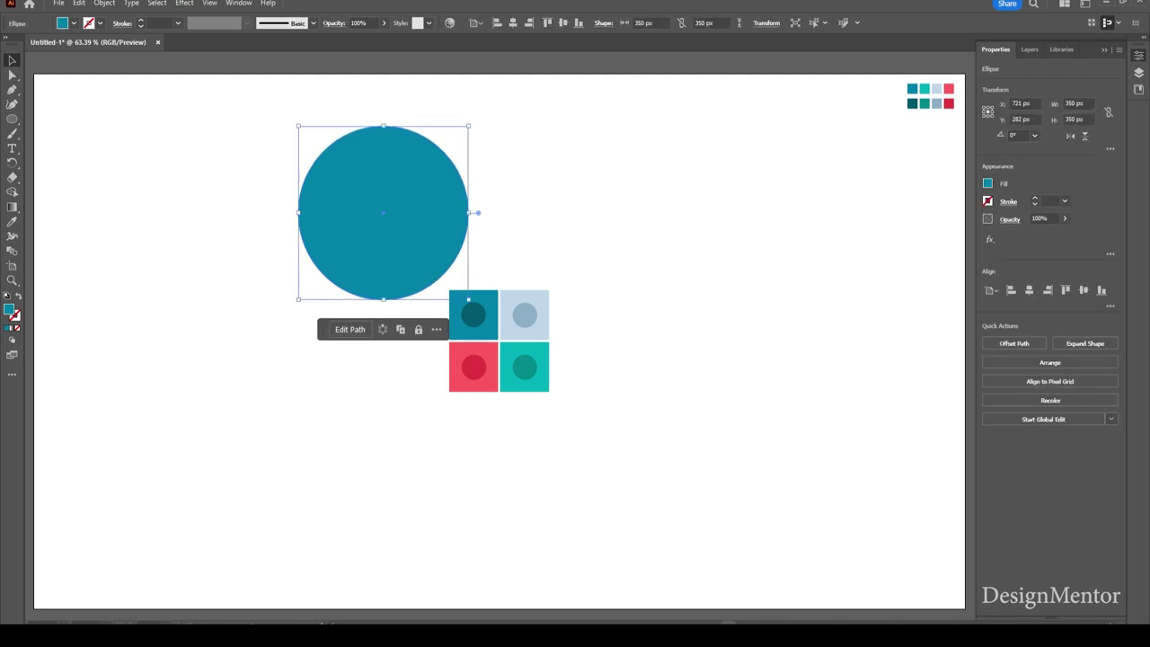
key("ctrl+c")
key("ctrl+v")
left_click_drag(491, 336, 524, 436)
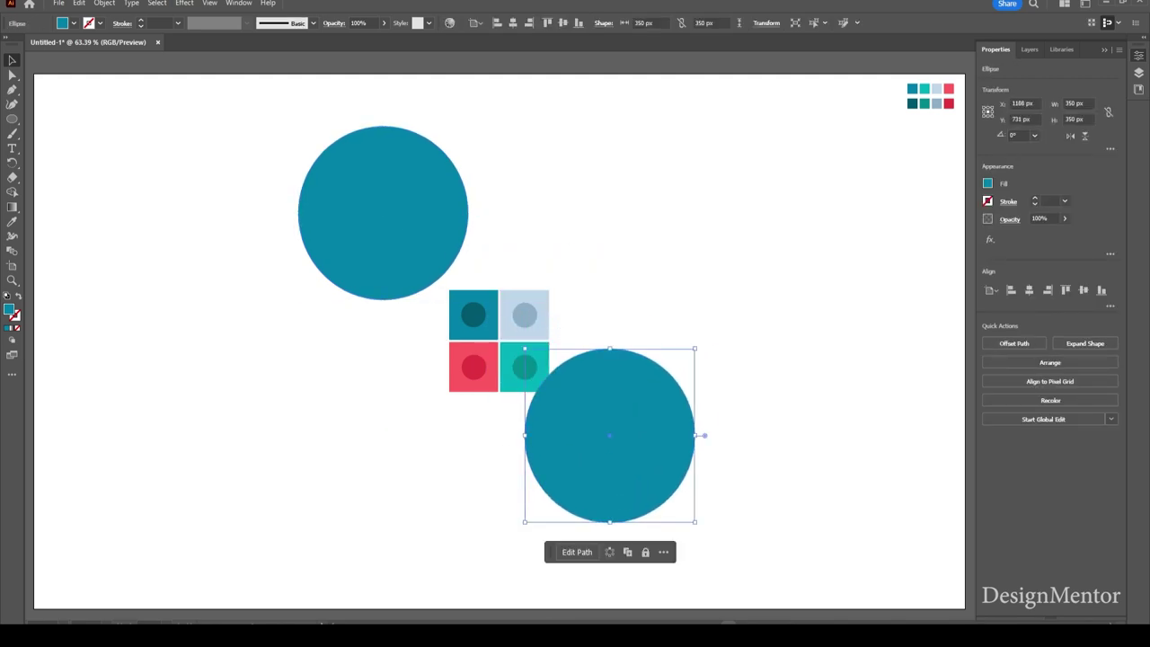
left_click(1074, 103)
type("450")
key("Return")
left_click_drag(660, 395, 686, 406)
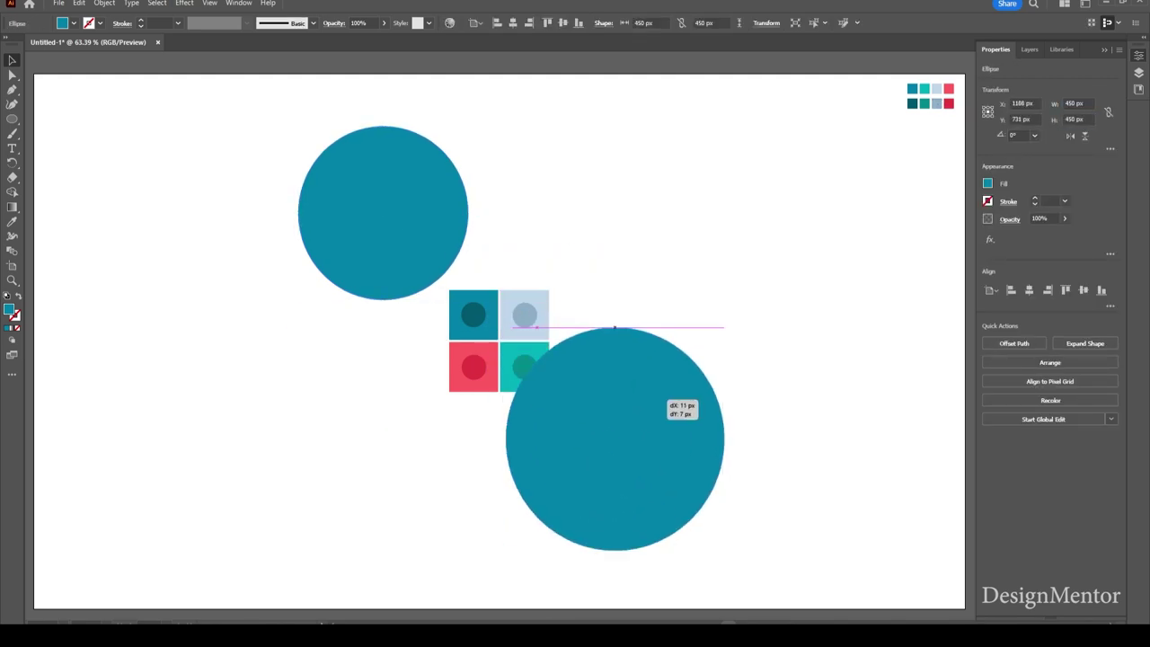
key("i")
left_click(512, 355)
key("v")
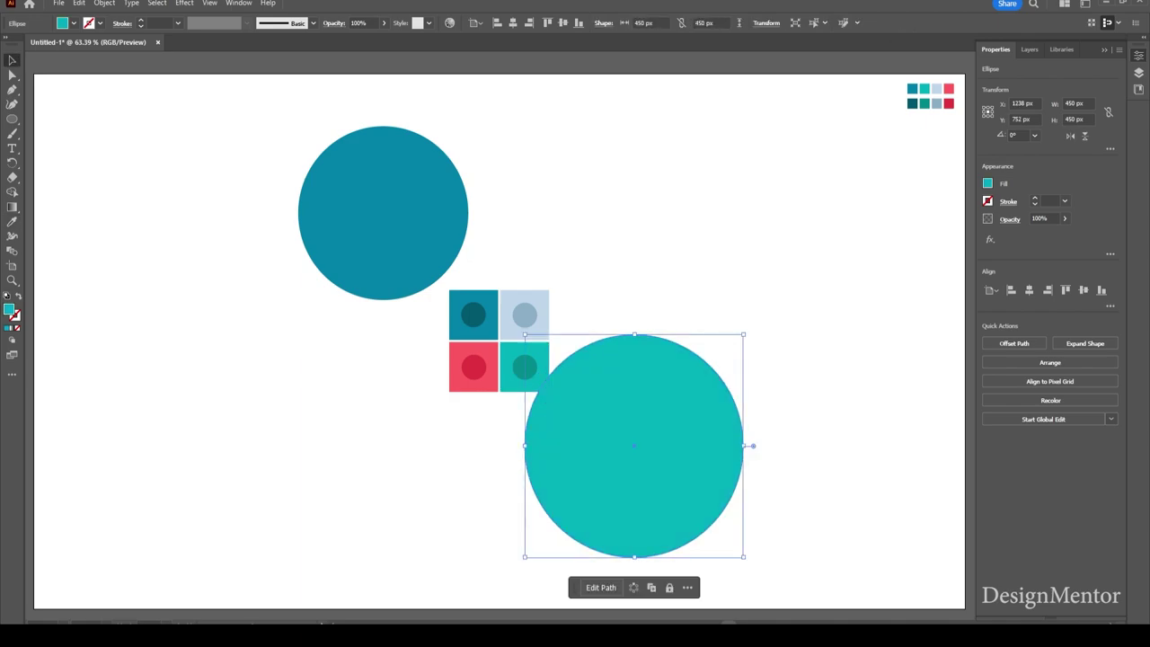
mouse_move(463, 203)
left_mouse_down()
mouse_move(479, 220)
mouse_move(462, 236)
left_mouse_up()
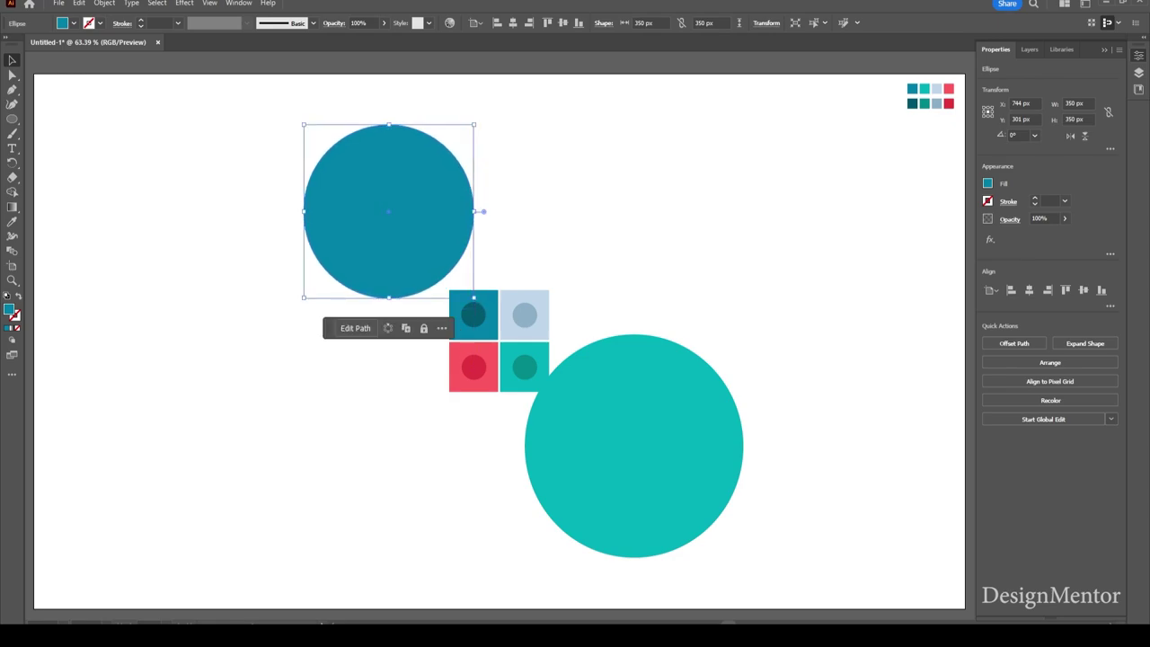
key("ctrl+shift+a")
Step: Add a 250 px light-blue copy of the circle above-right of the grid
left_click(389, 211)
mouse_move(388, 211)
left_mouse_down()
mouse_move(569, 333)
mouse_move(651, 195)
mouse_move(640, 205)
left_mouse_up()
left_click(1074, 103)
type("250")
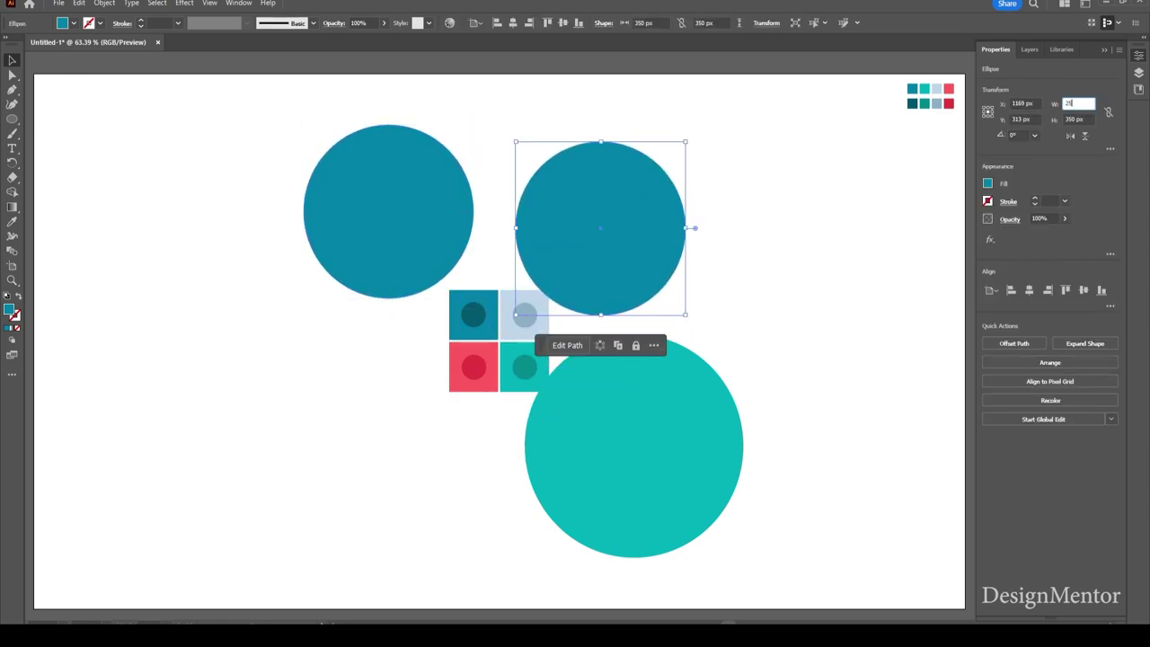
key("Tab")
type("50")
key("Return")
key("i")
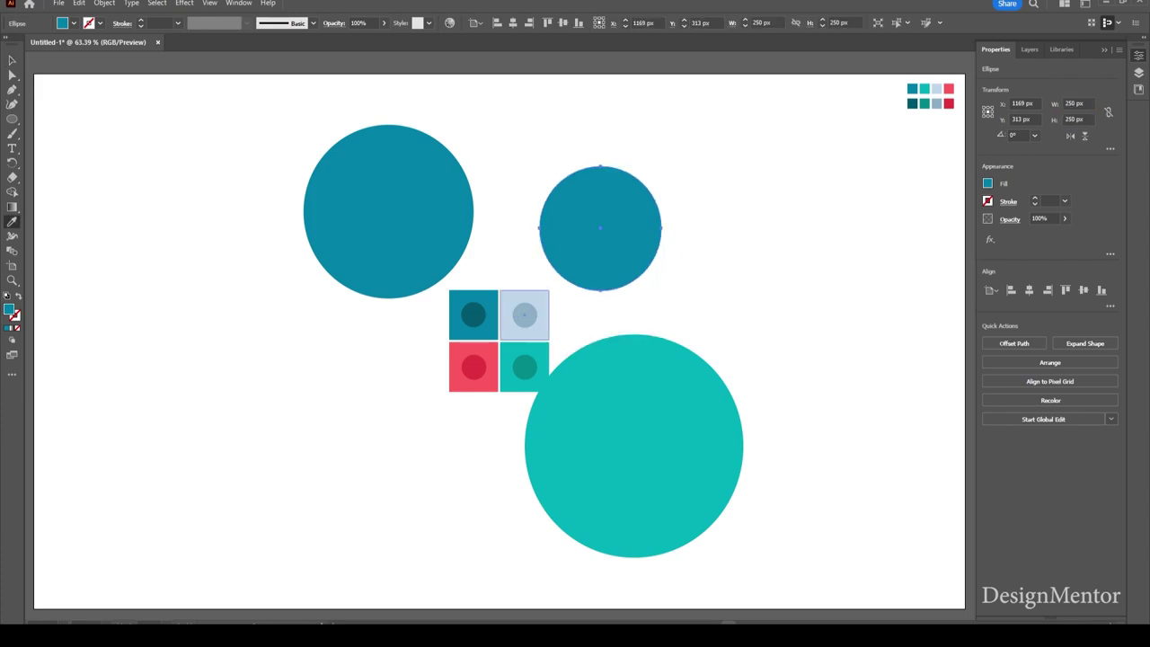
left_click(525, 314)
key("v")
left_click_drag(600, 289, 581, 315)
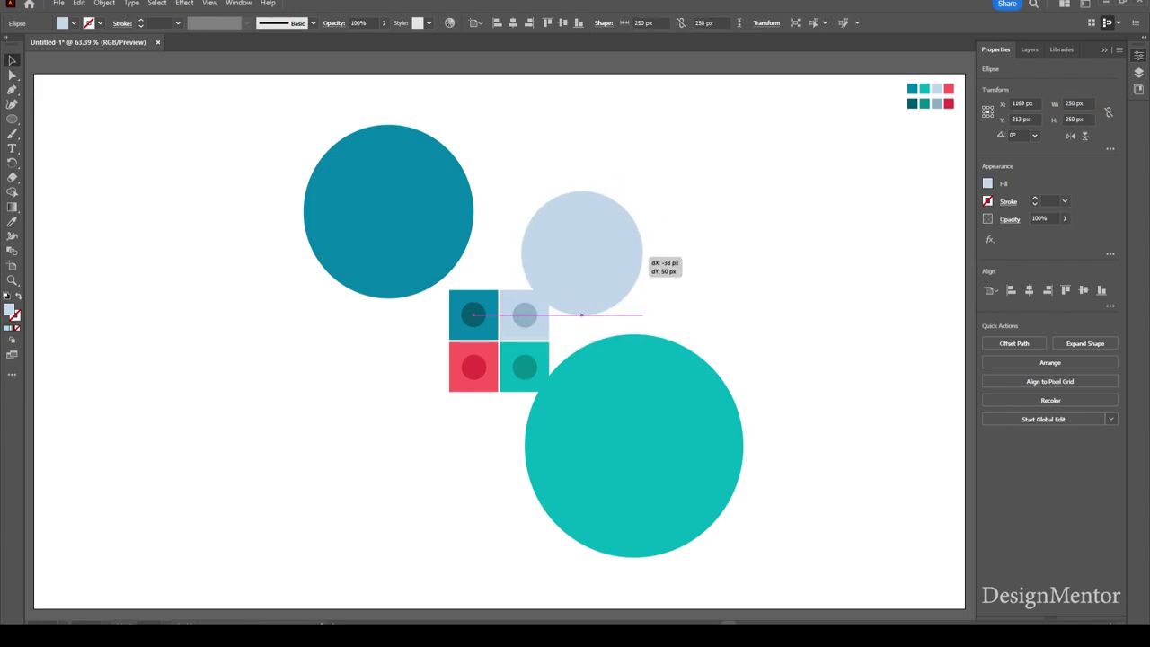
Step: Add a 550 × 550 px red copy of the circle below-left of the grid
left_click(389, 211)
key("ctrl+c")
key("ctrl+v")
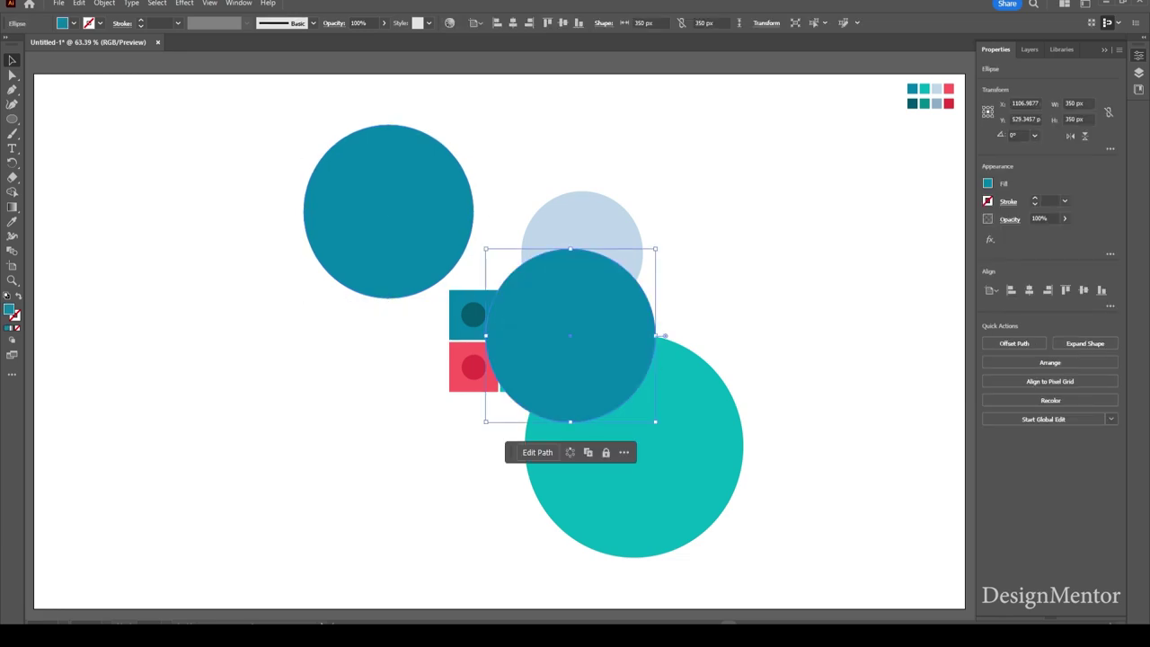
left_click_drag(605, 319, 462, 443)
key("i")
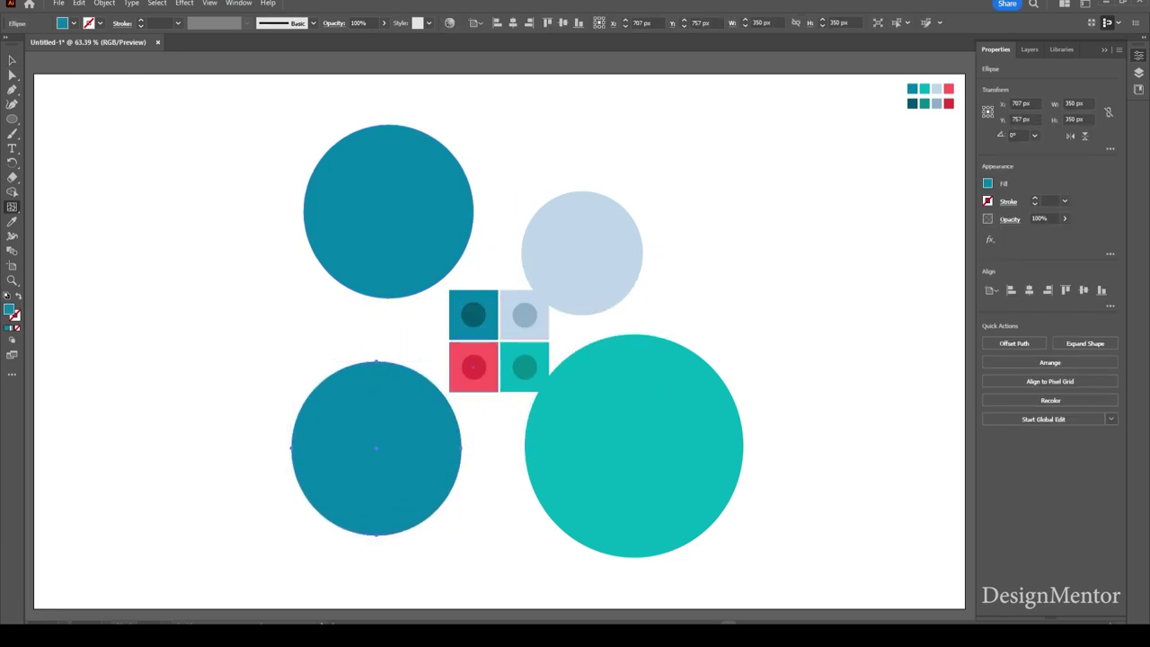
left_click(474, 367)
key("v")
left_click(1074, 103)
type("550")
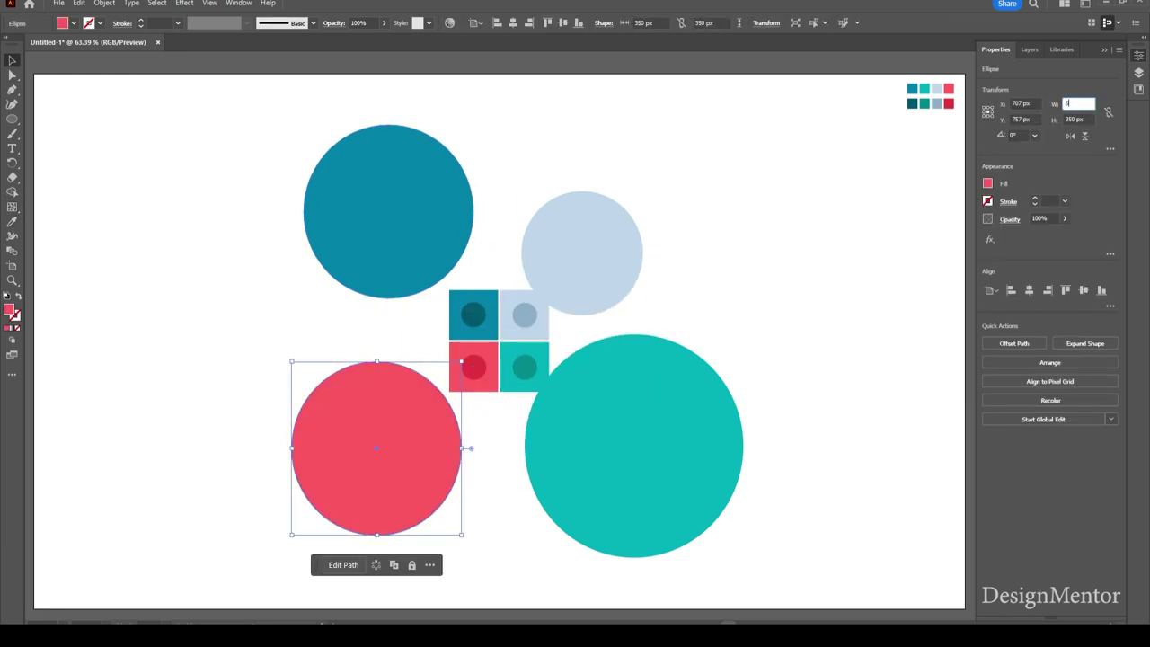
key("Return")
left_click(1073, 119)
type("550")
key("Return")
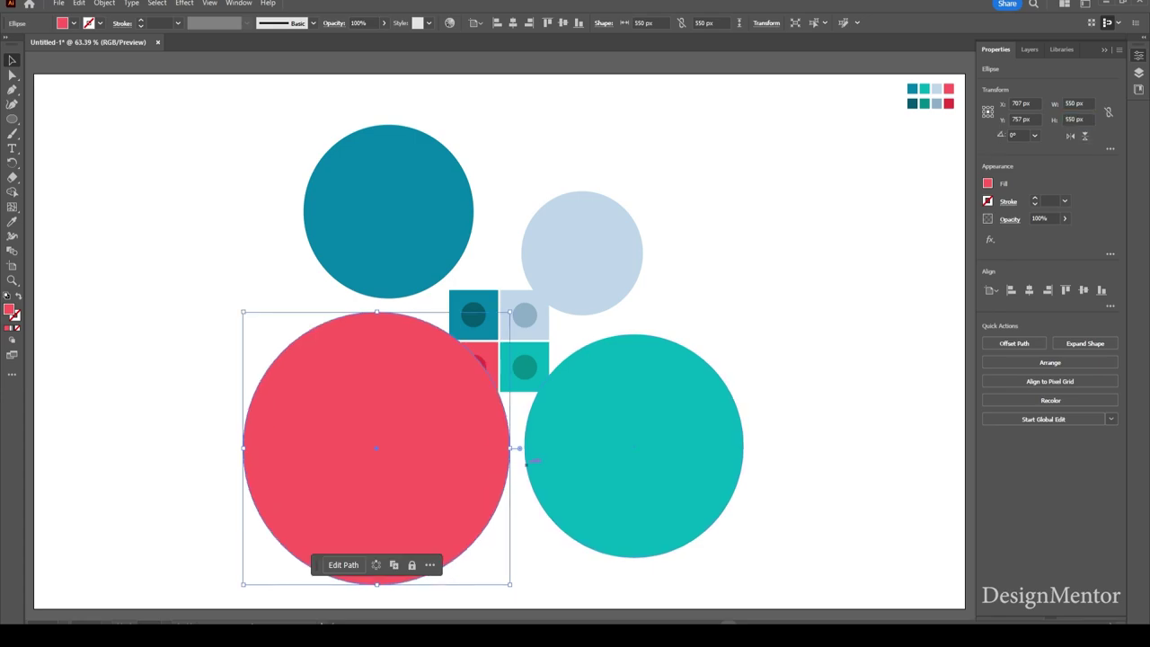
mouse_move(463, 459)
left_mouse_down()
mouse_move(423, 486)
mouse_move(438, 482)
left_mouse_up()
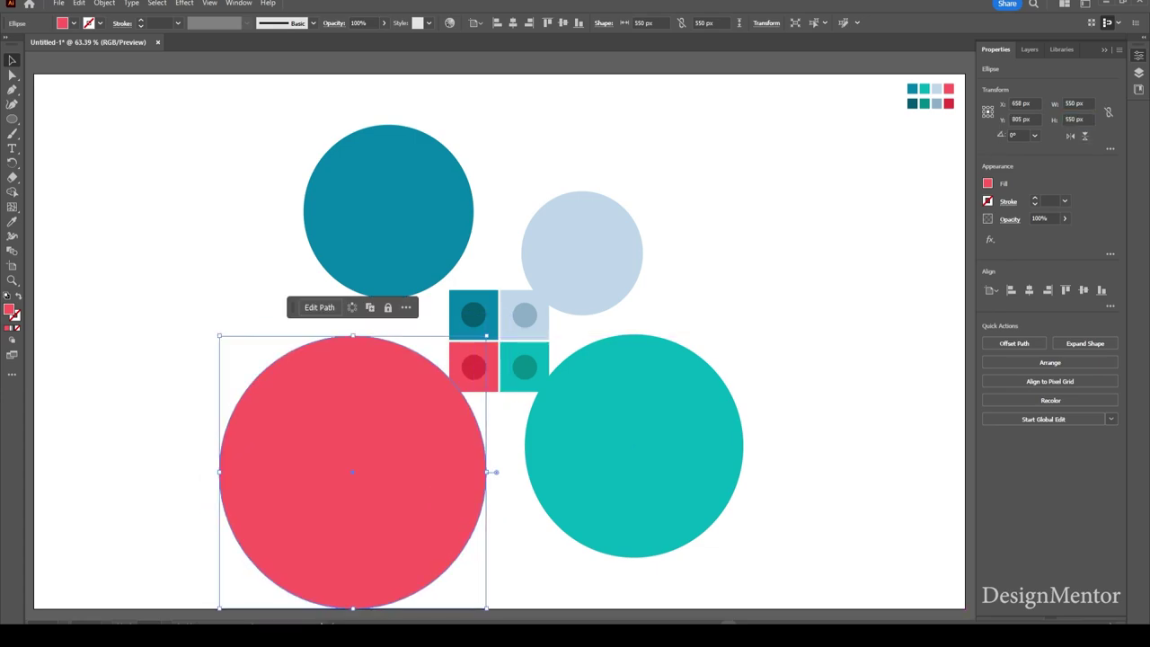
key("ctrl+shift+a")
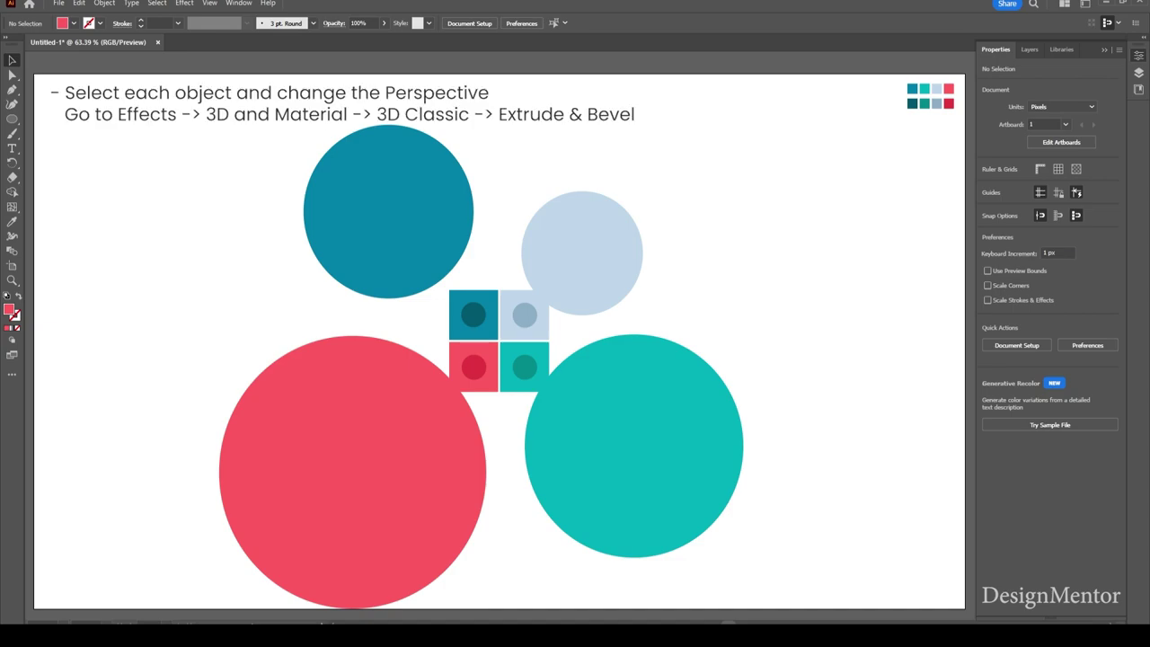
Step: Apply a Classic 3D Extrude & Bevel with 0 extrude depth to the teal circle
left_click(445, 216)
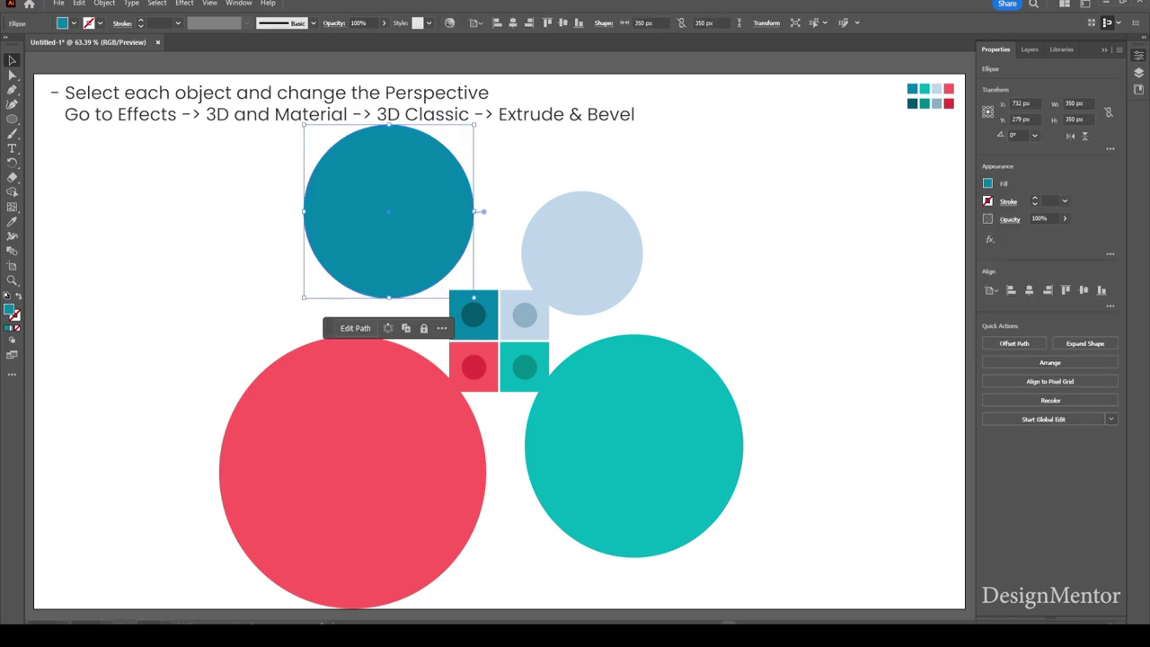
left_click(184, 3)
mouse_move(216, 72)
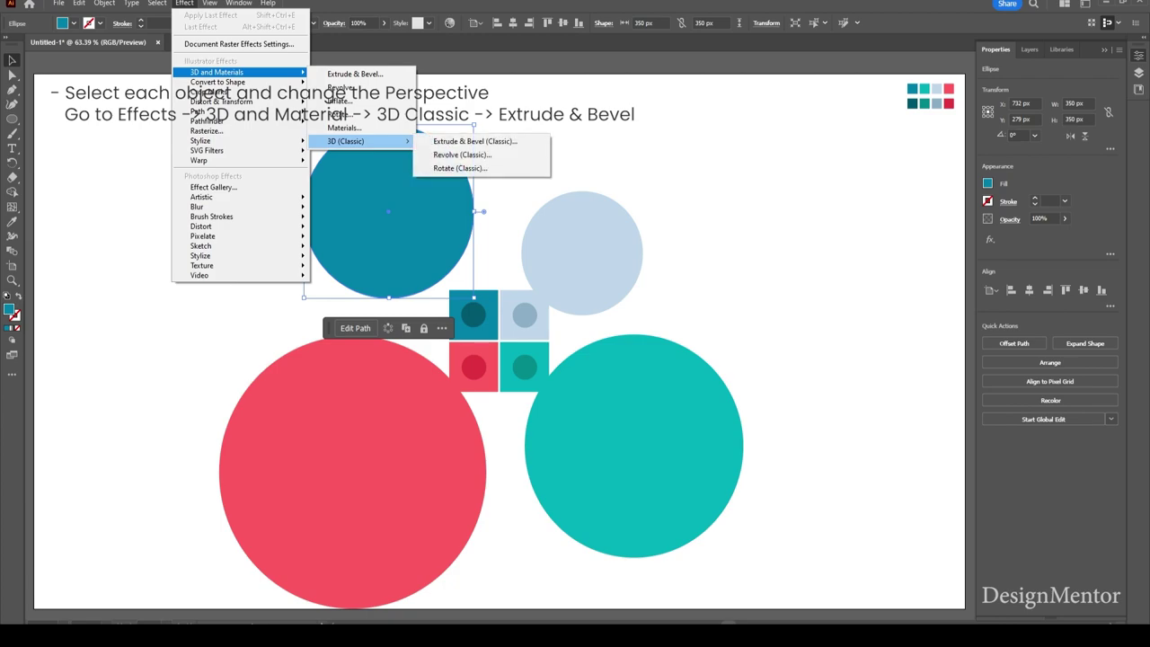
left_click(474, 141)
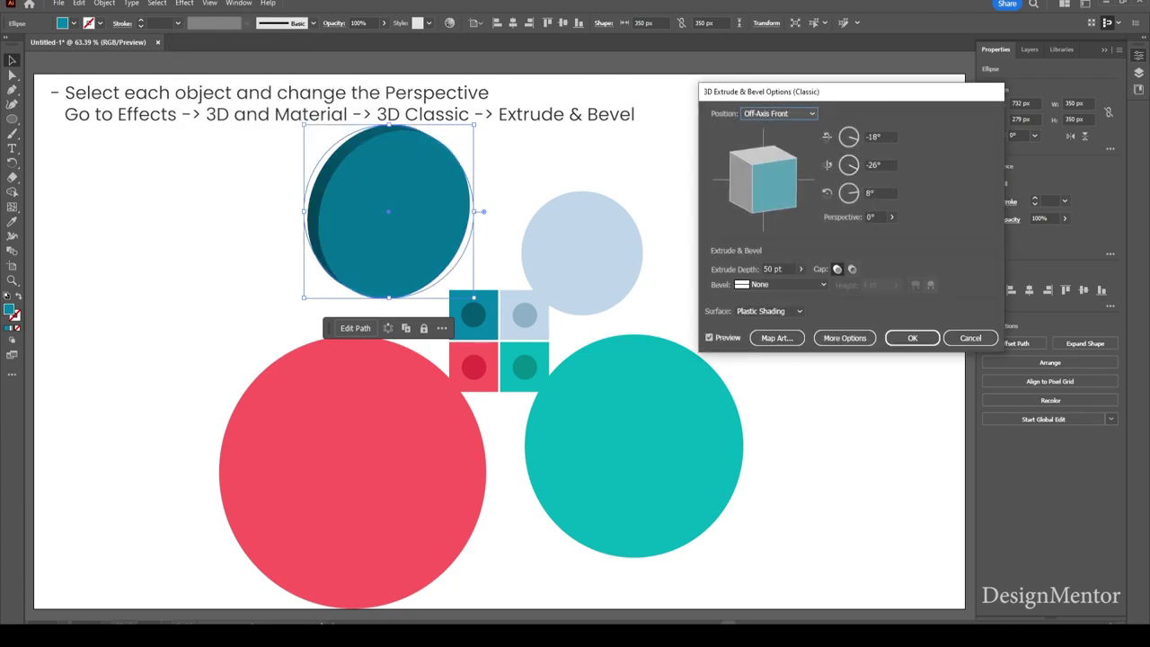
key("Tab")
type("0")
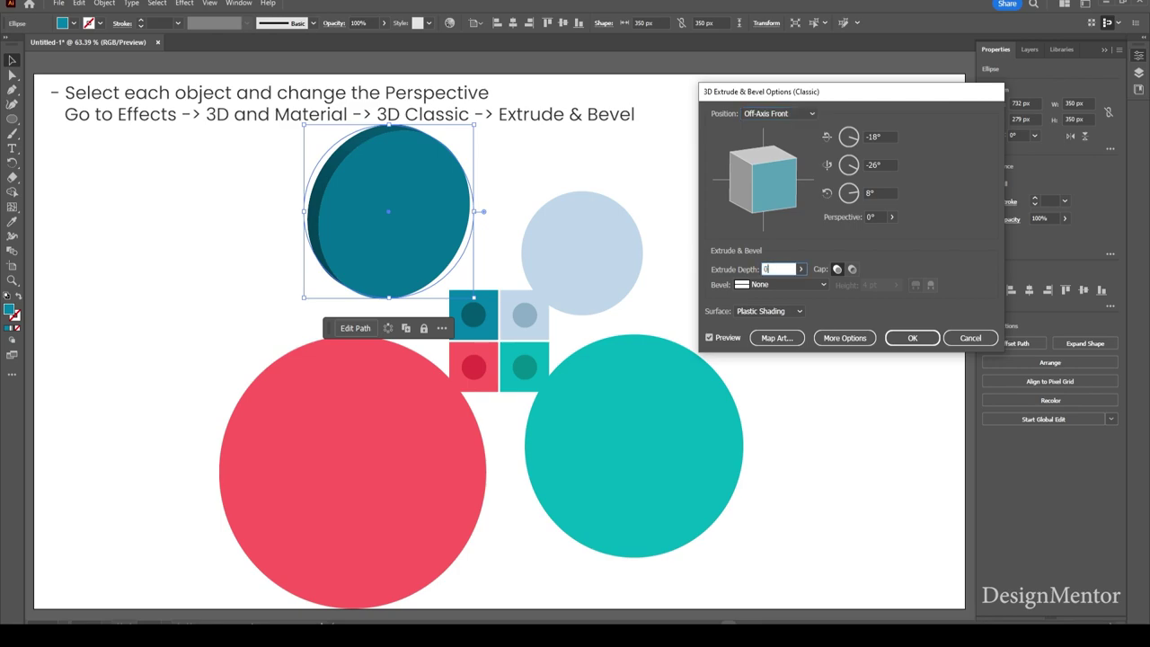
key("Tab")
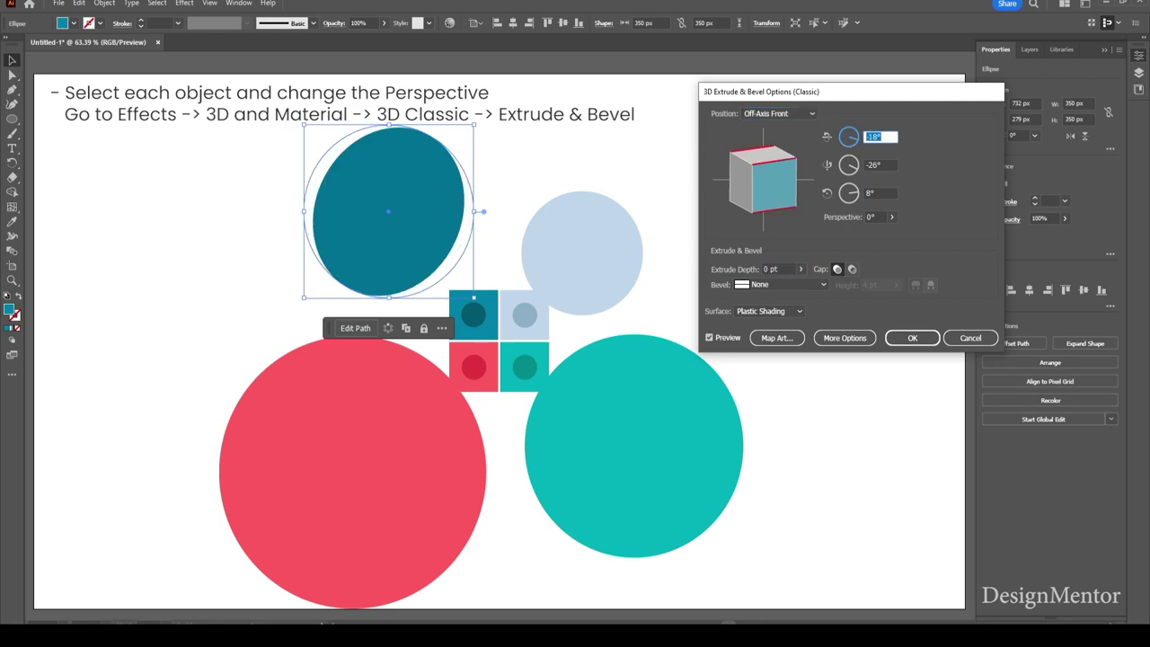
Step: Rotate it 36°, 6°, 43° and resize the resulting tilted ellipse
type("36")
key("Tab")
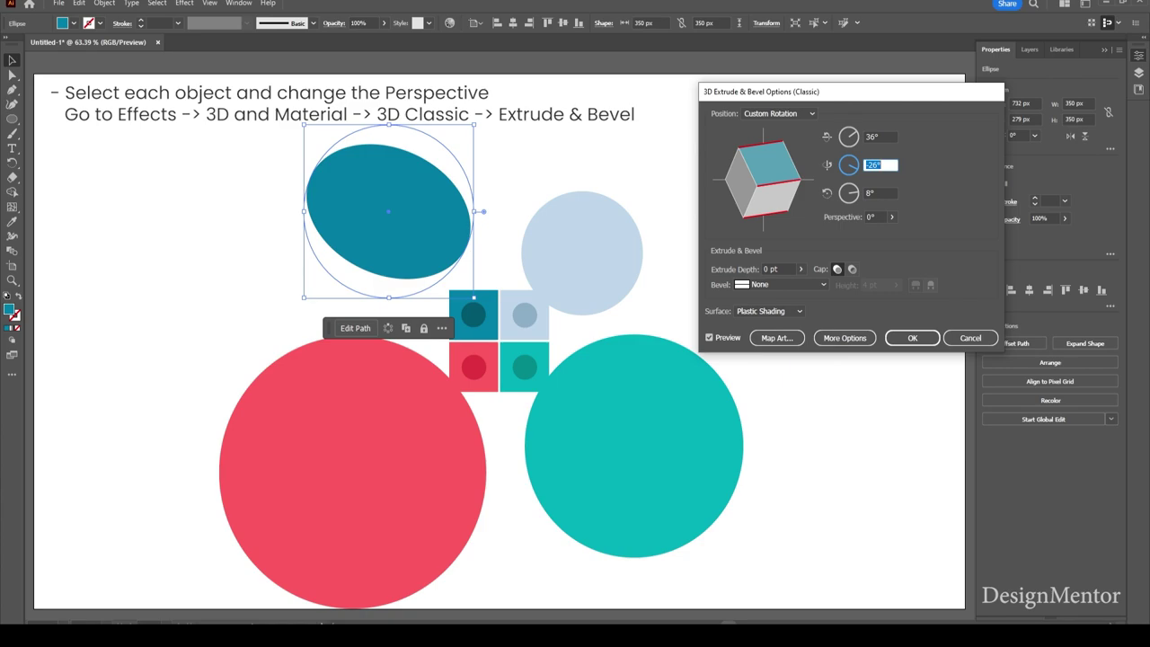
type("6")
key("Tab")
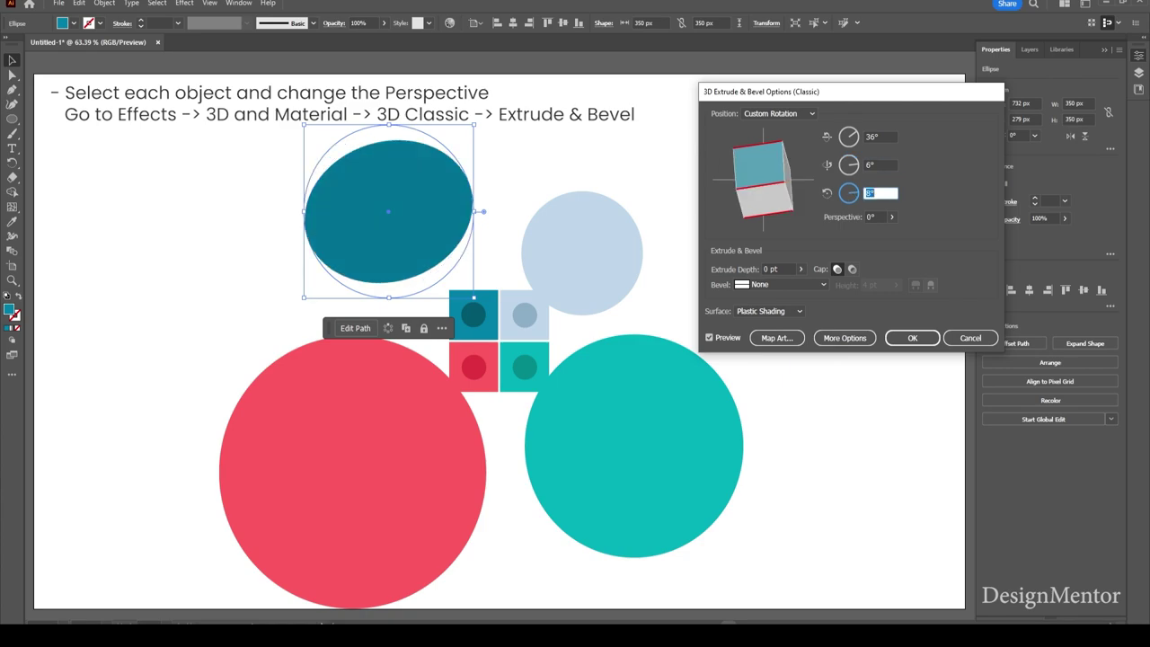
type("43")
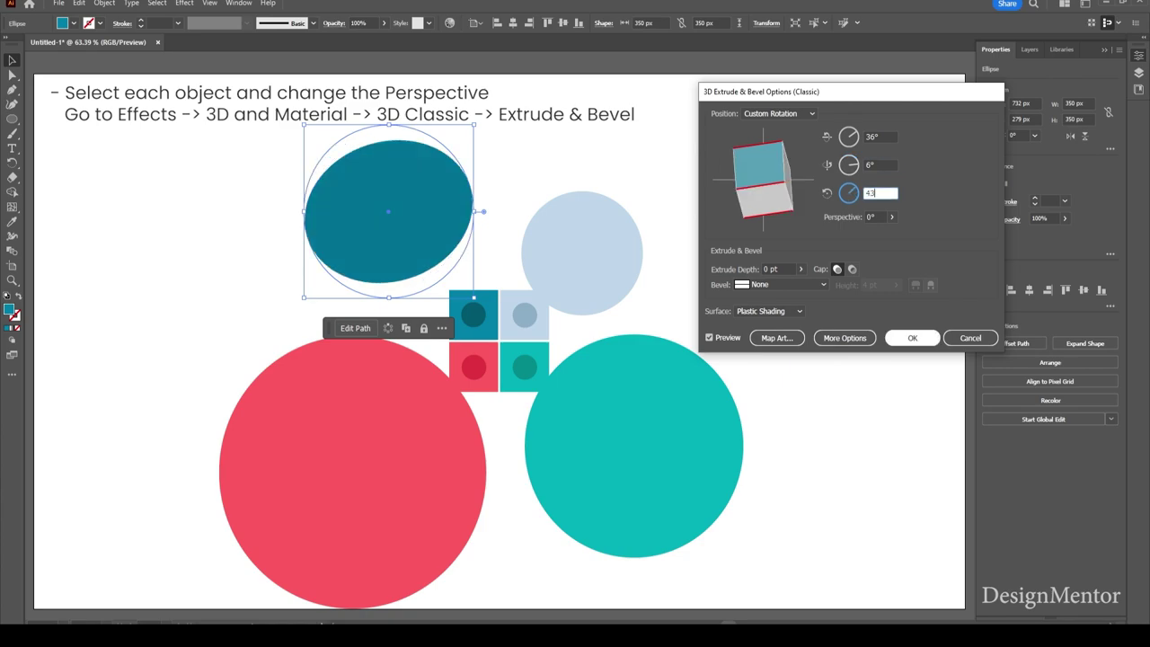
key("Return")
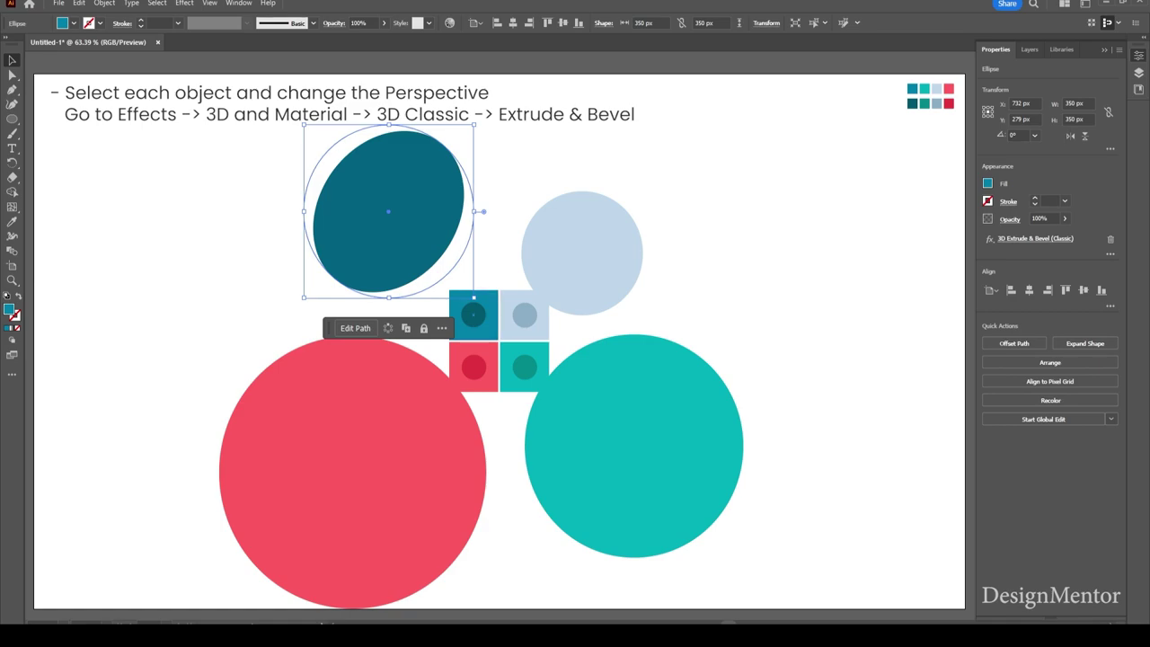
mouse_move(474, 297)
left_mouse_down()
mouse_move(483, 307)
mouse_move(438, 261)
mouse_move(470, 295)
left_mouse_up()
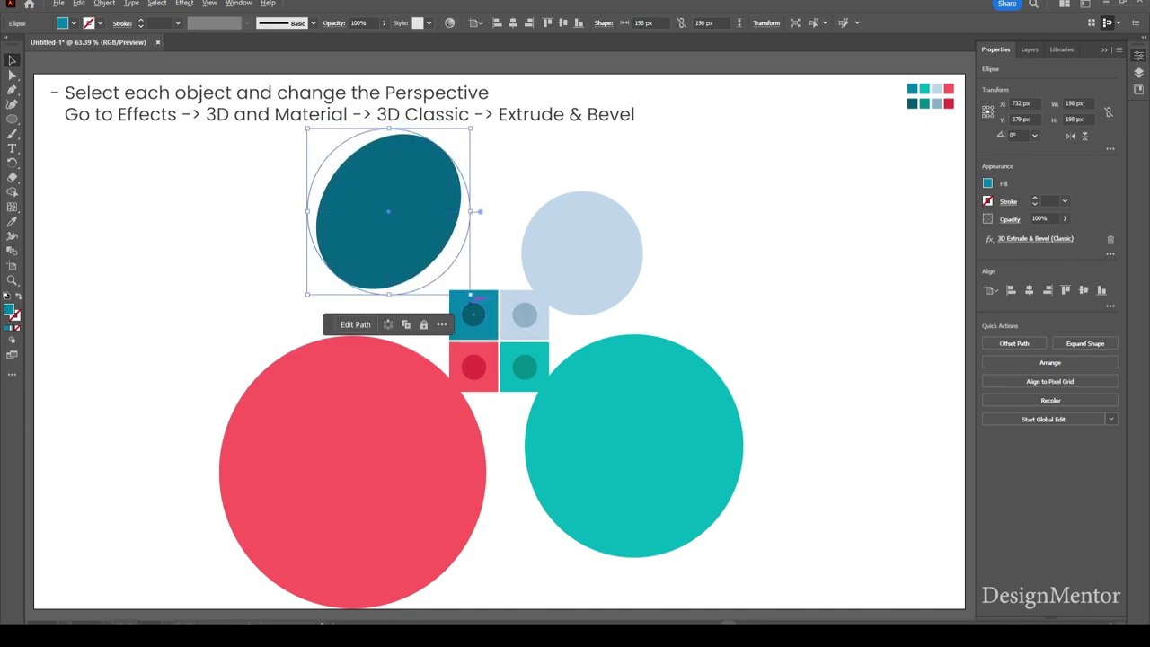
Step: Give the light blue circle a Classic Extrude & Bevel with 0 pt depth and rotations 0°, -36°, 8°
left_click_drag(437, 176, 455, 196)
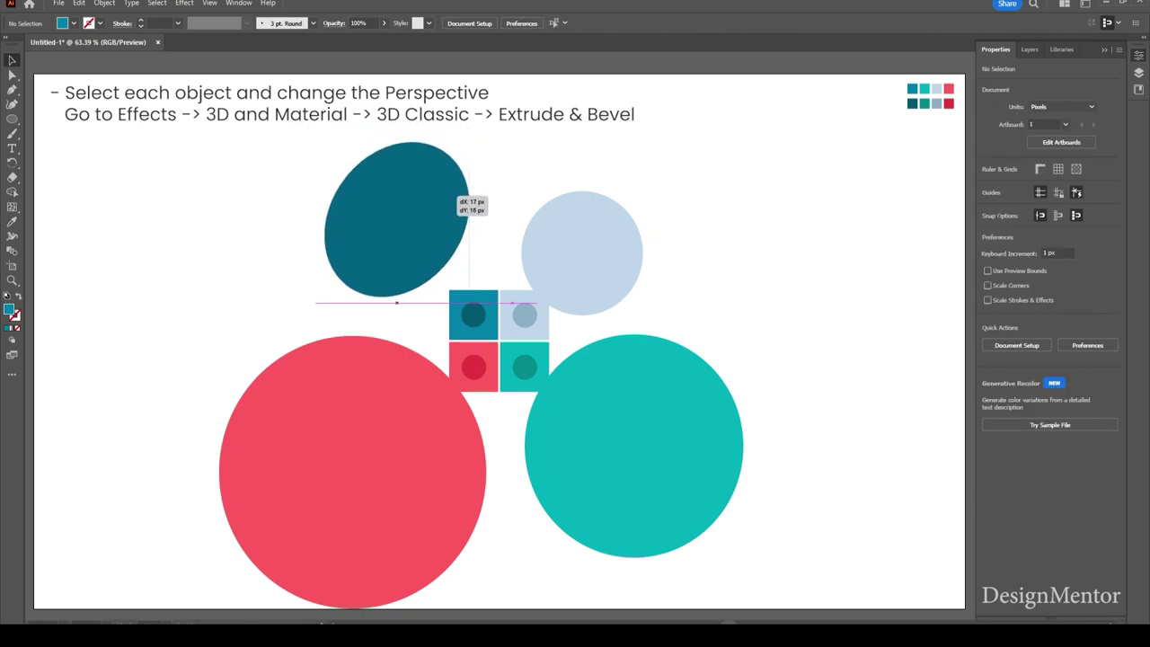
left_click(566, 238)
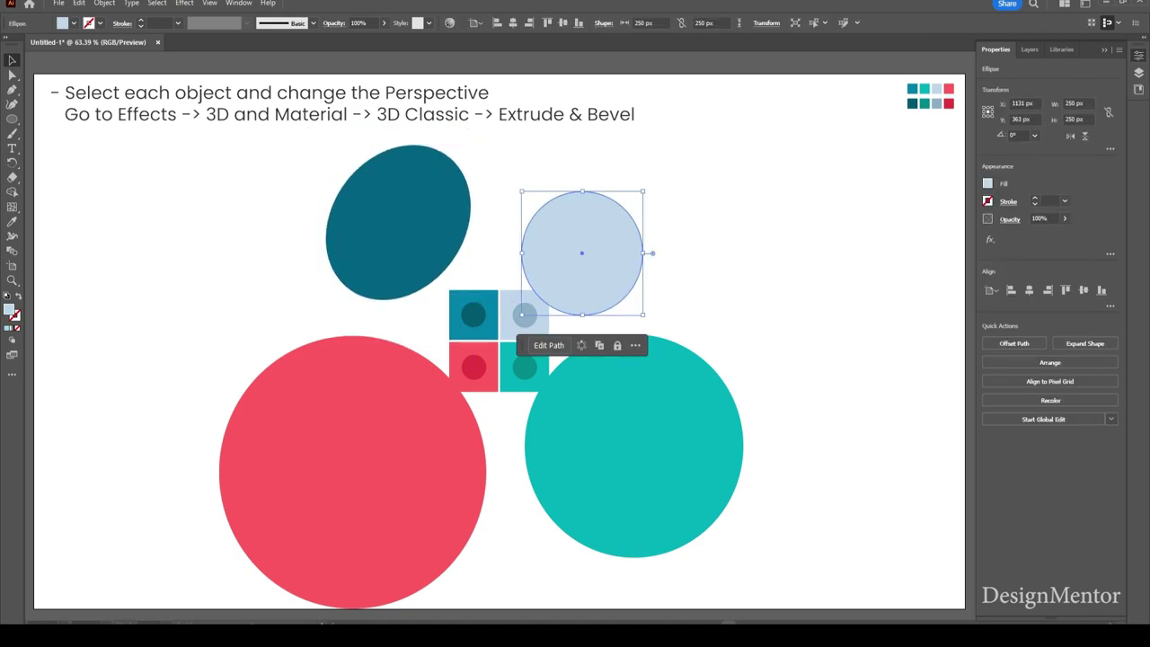
left_click(185, 3)
mouse_move(216, 72)
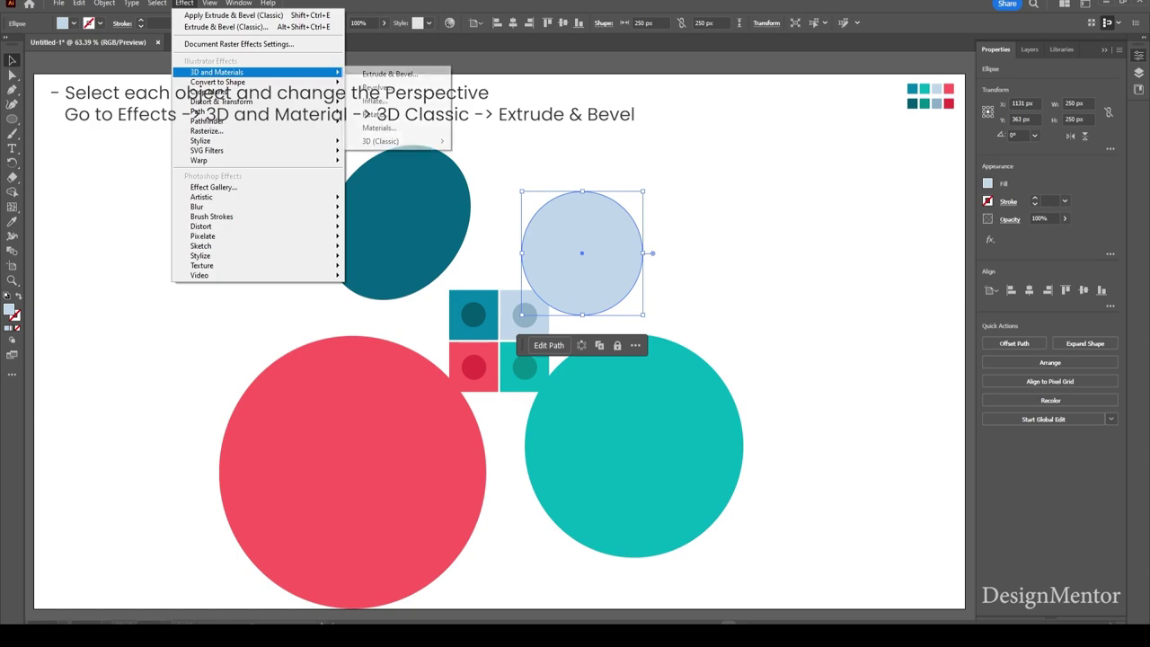
mouse_move(386, 141)
left_click(504, 141)
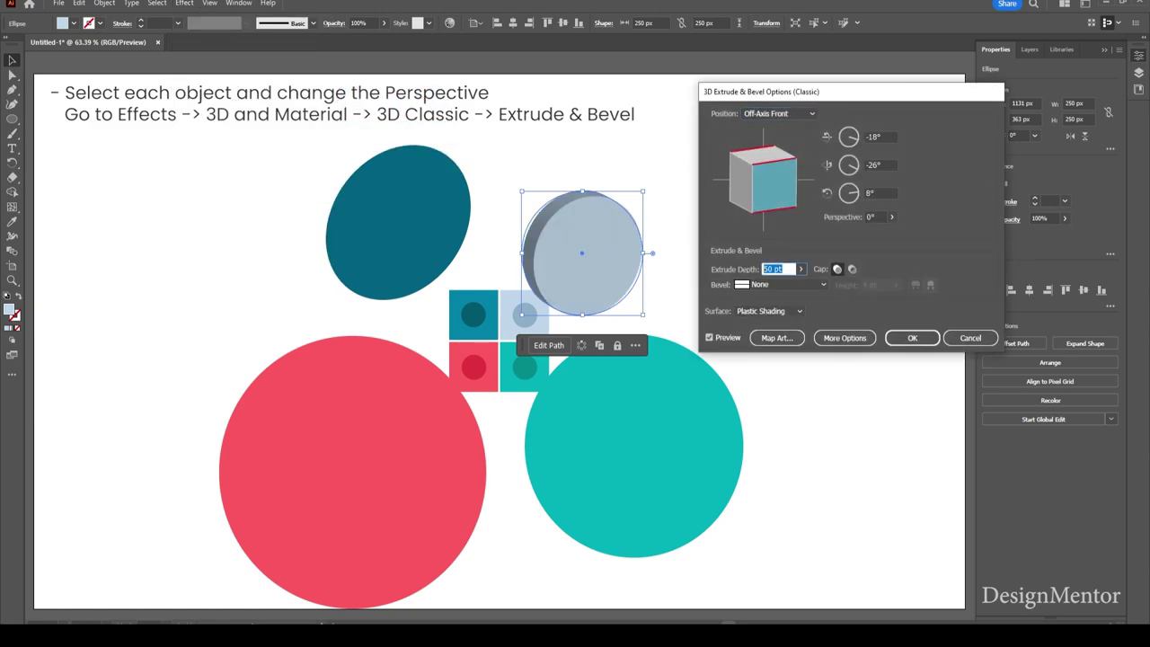
type("0")
key("Tab")
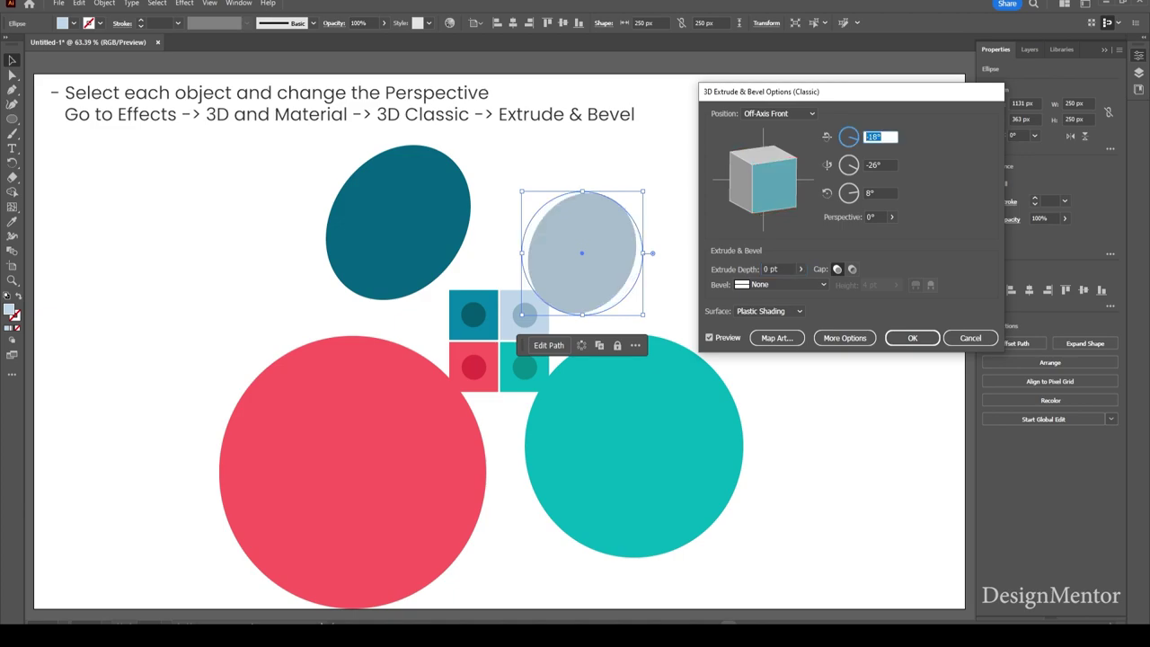
type("0")
key("Tab")
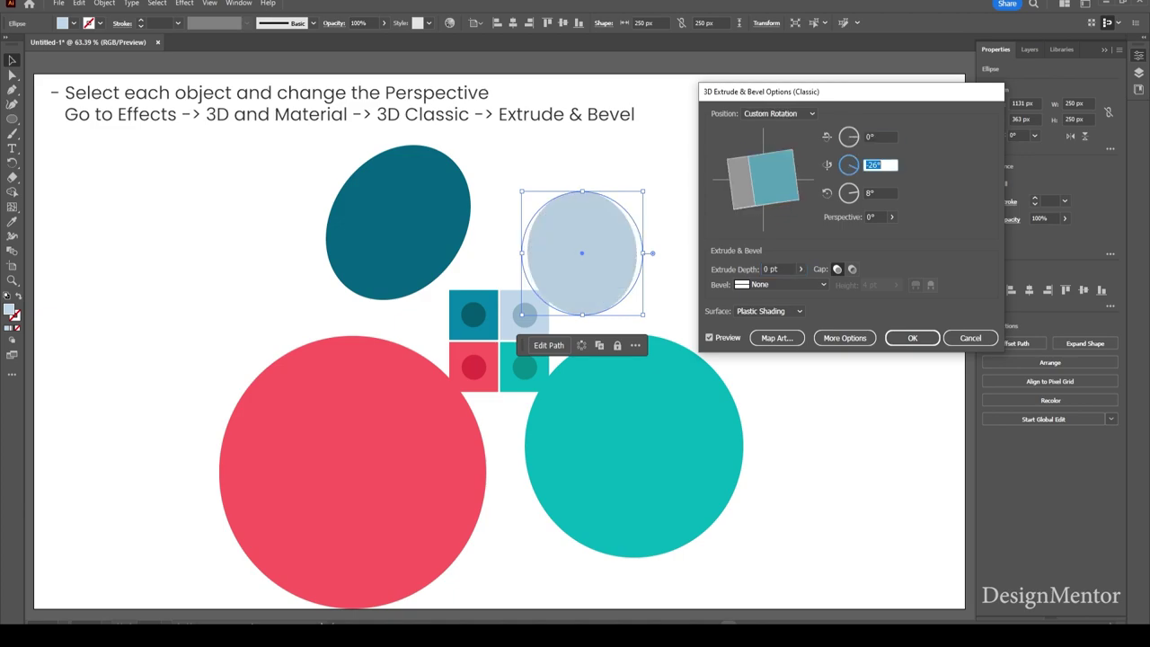
type("-")
key("Tab")
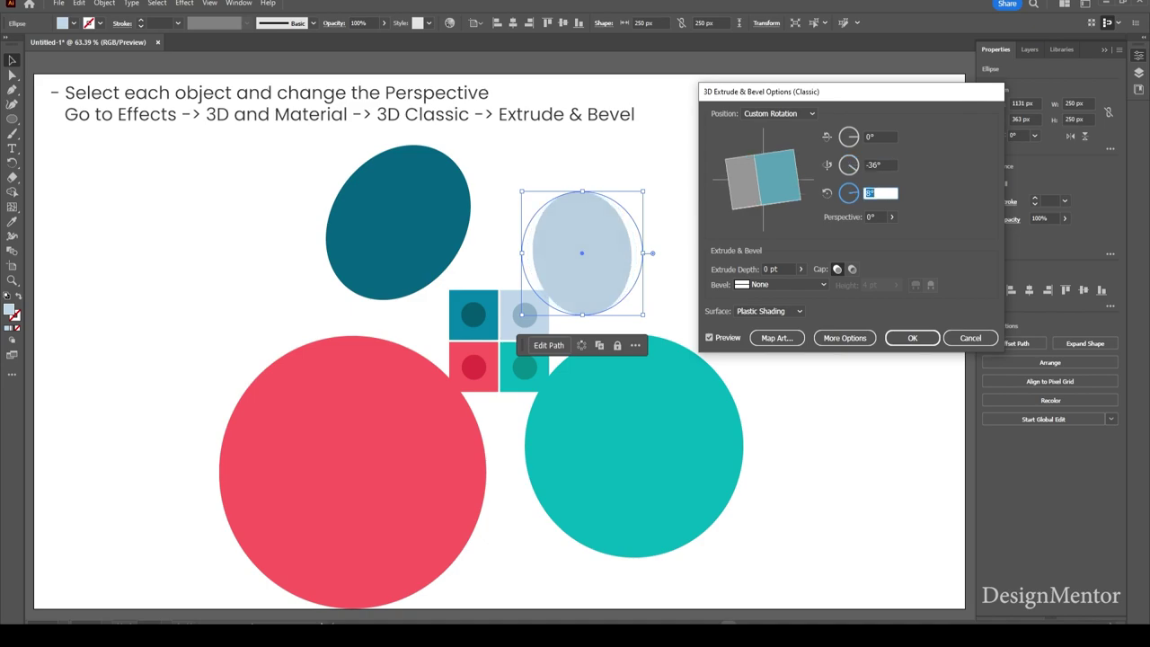
type("46")
key("Return")
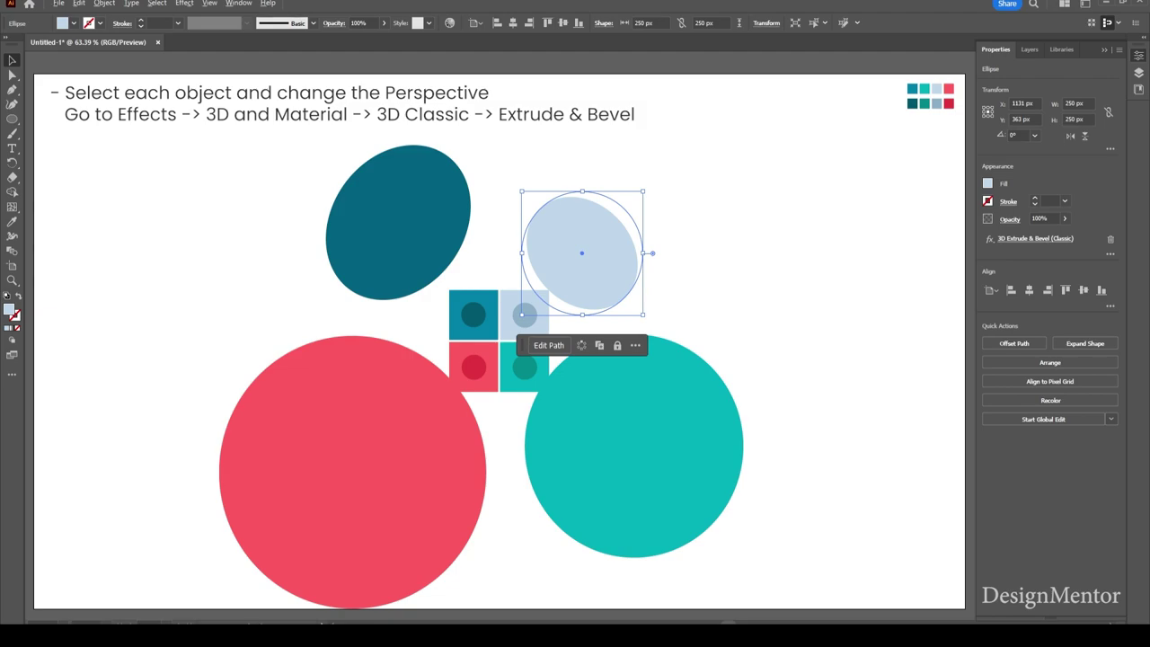
Step: Enlarge the light blue ellipse to 306 px and raise it slightly
left_click_drag(643, 191, 654, 181)
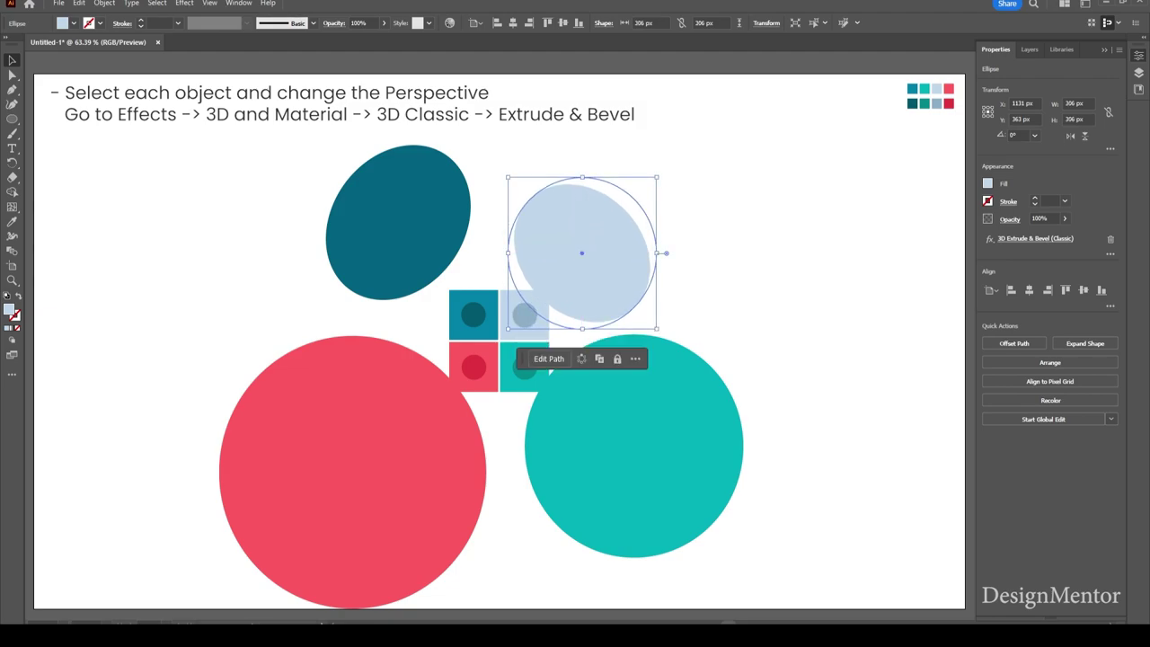
left_click_drag(581, 256, 581, 250)
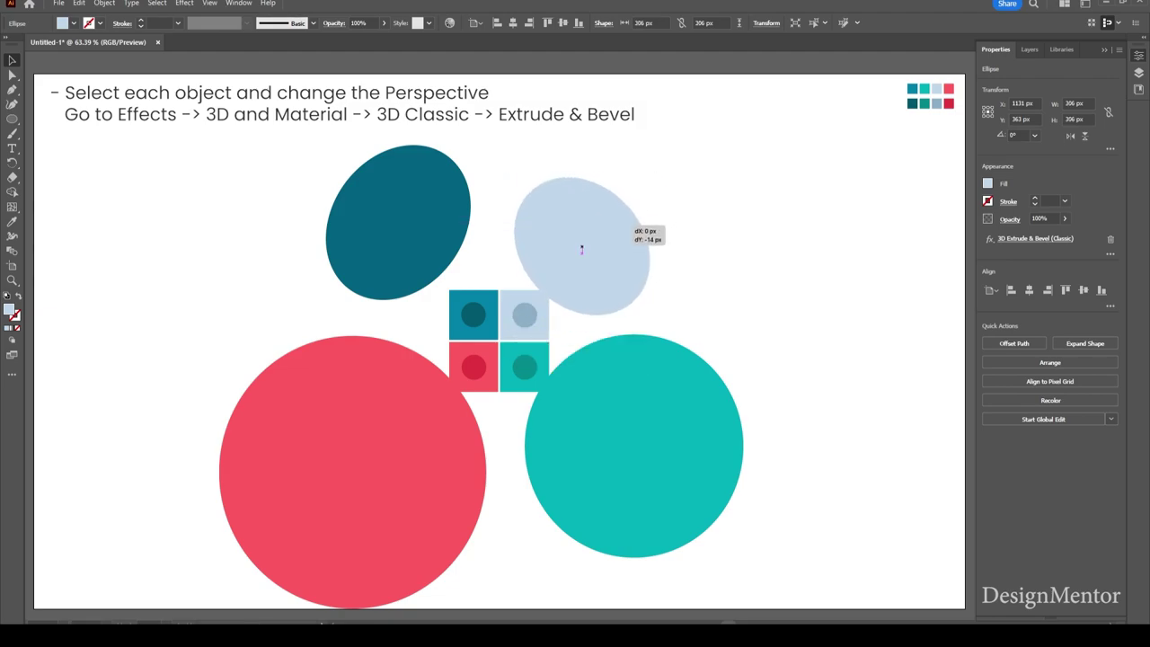
left_click(503, 270)
Step: Give the red circle a Classic Extrude & Bevel with 0 pt depth and rotations 19°, 29°, 55°
left_click(431, 404)
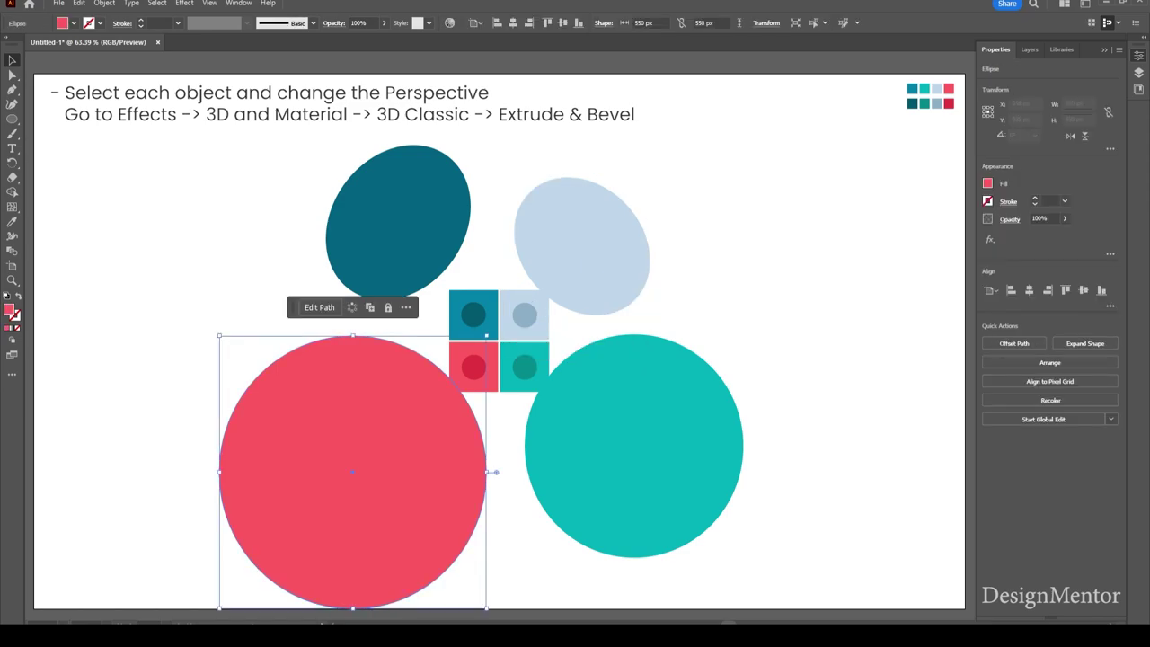
left_click(184, 3)
mouse_move(216, 72)
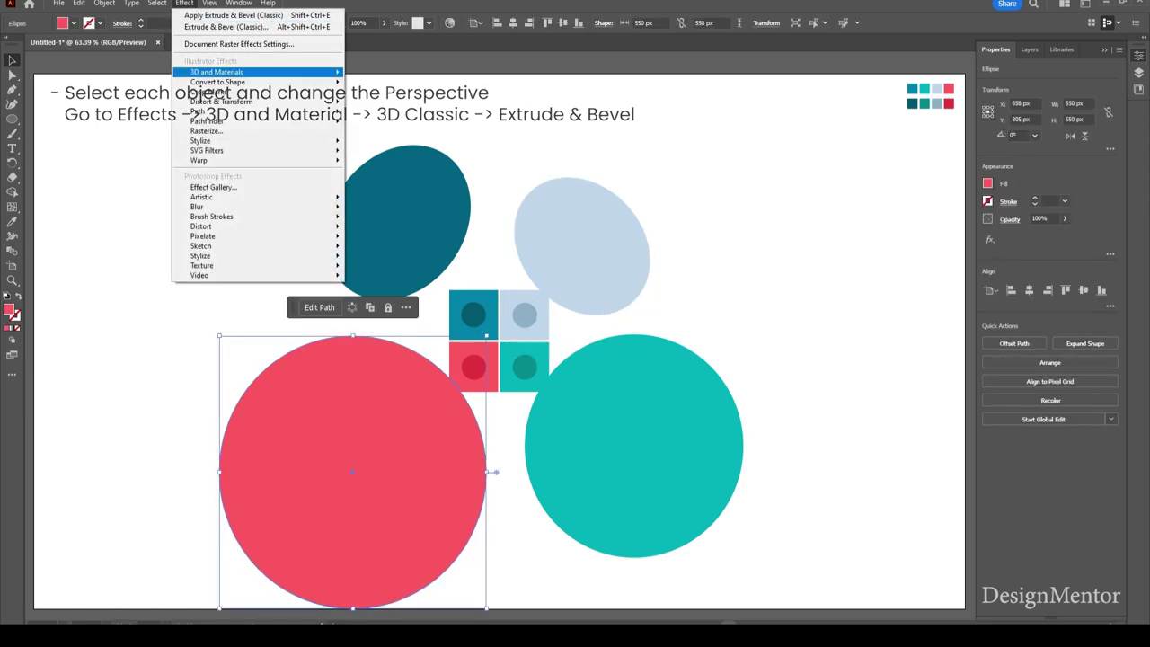
mouse_move(381, 141)
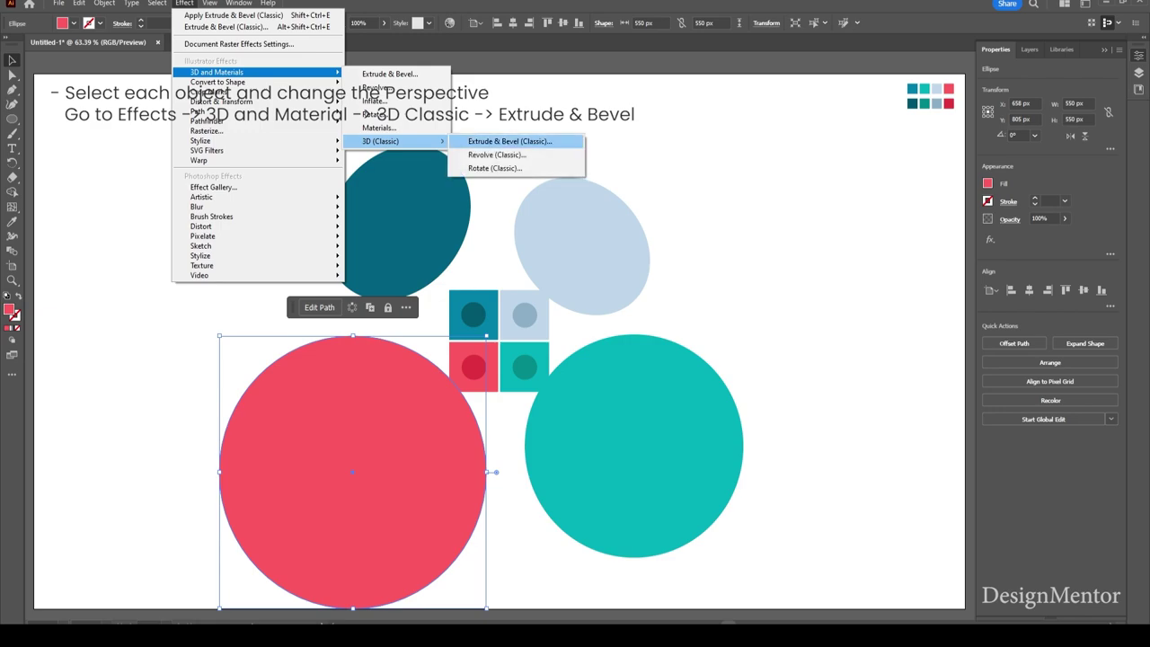
left_click(521, 138)
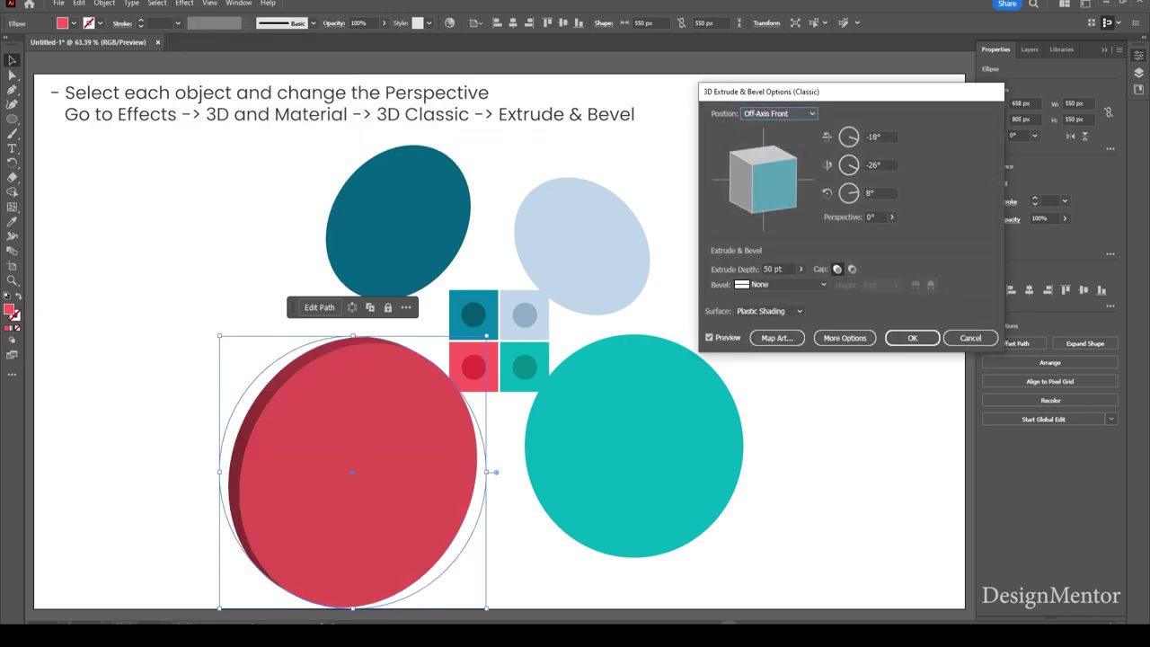
key("Tab")
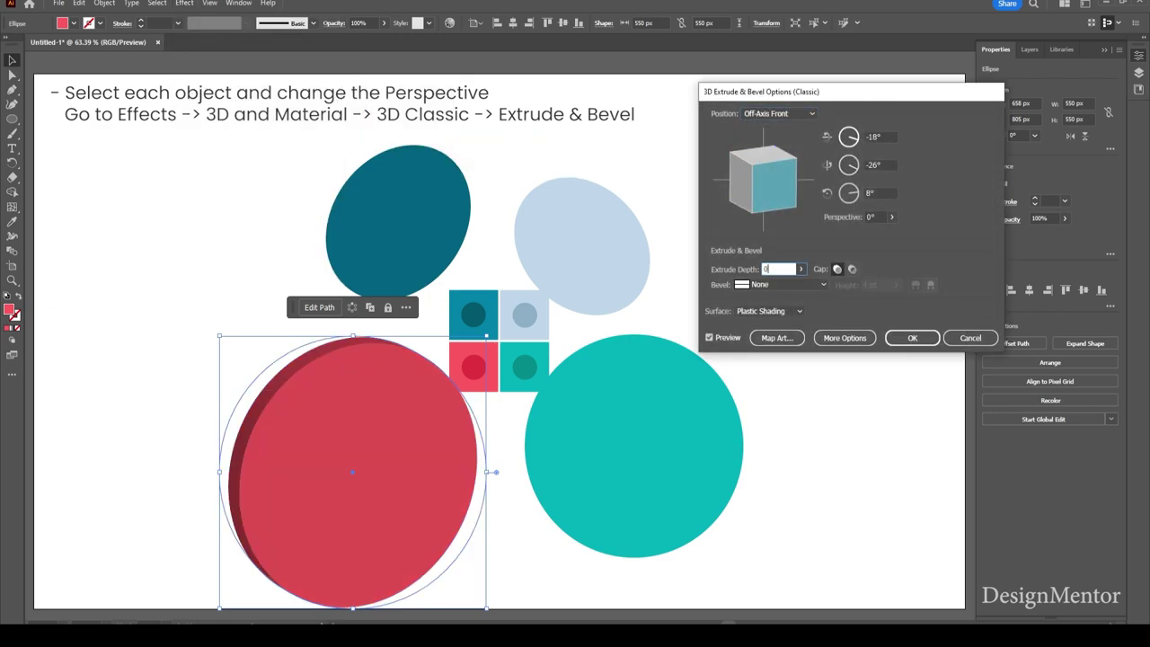
key("Tab")
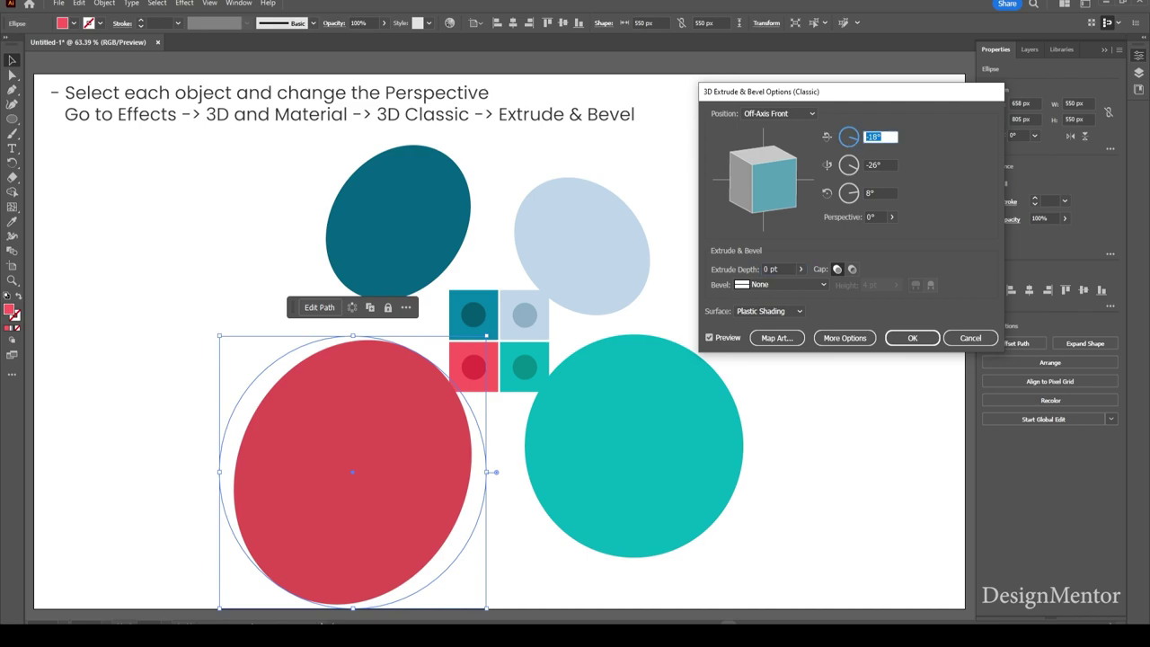
type("15")
key("Tab")
type("29")
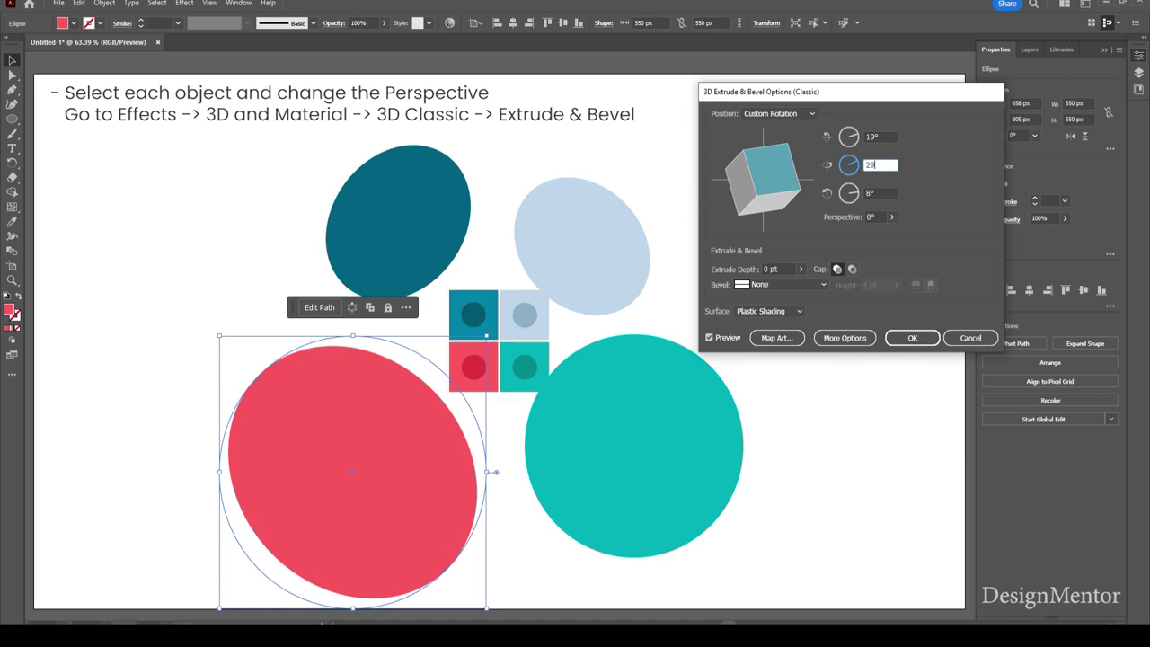
key("Tab")
key("Return")
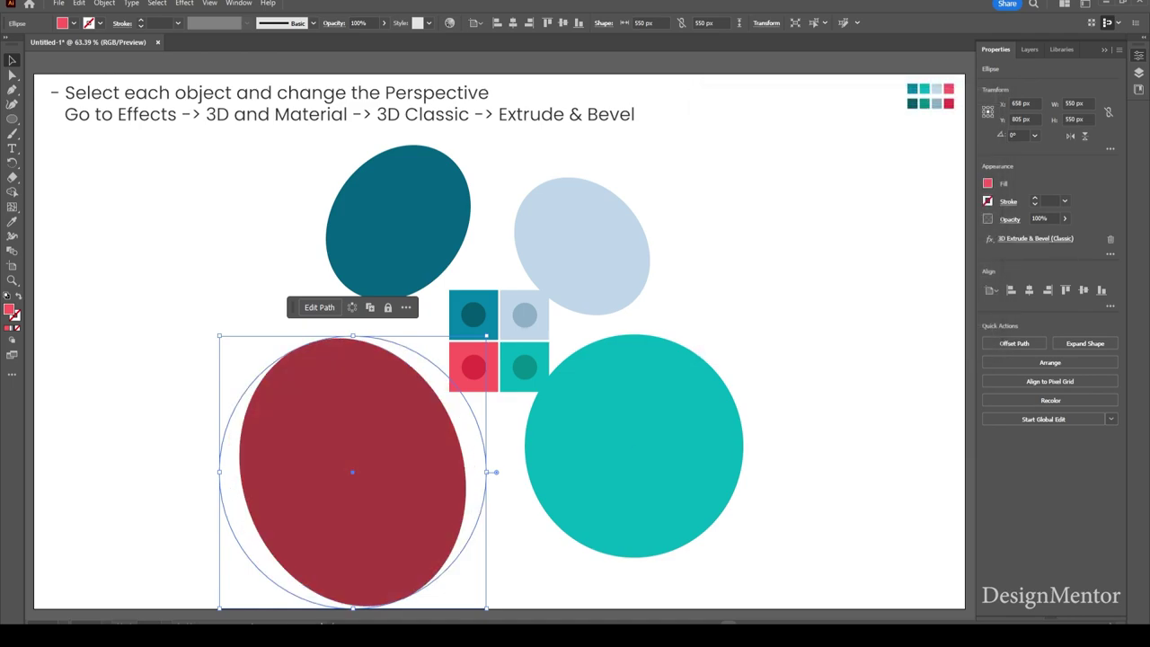
Step: Shift the red ellipse slightly up and right, then select the teal circle
left_click_drag(410, 476, 430, 469)
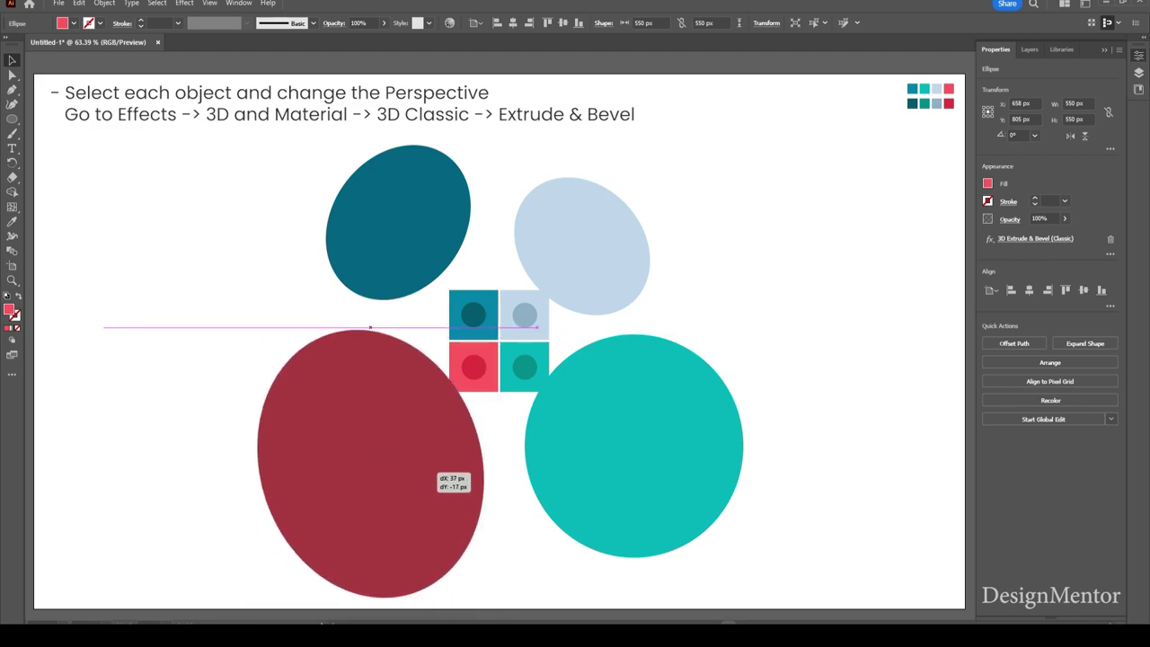
left_click_drag(432, 470, 430, 465)
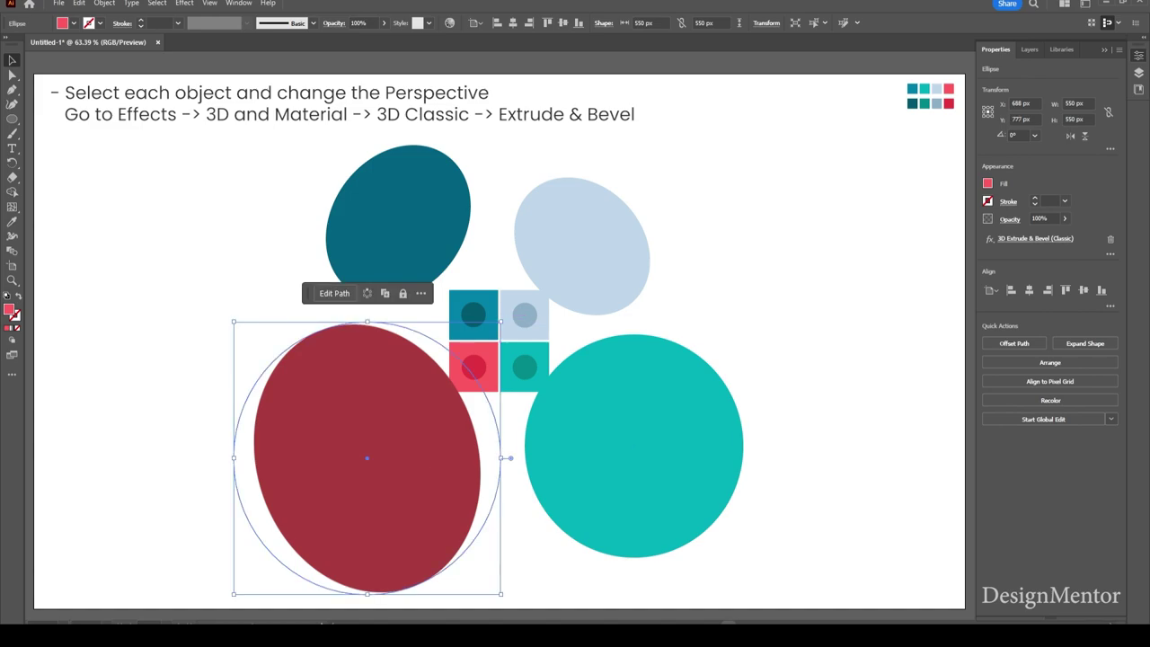
left_click(836, 234)
left_click(634, 449)
Step: Tilt the teal circle with a 0 pt Classic Extrude & Bevel at -31°, -16°, and shift it left
left_click(184, 3)
mouse_move(216, 72)
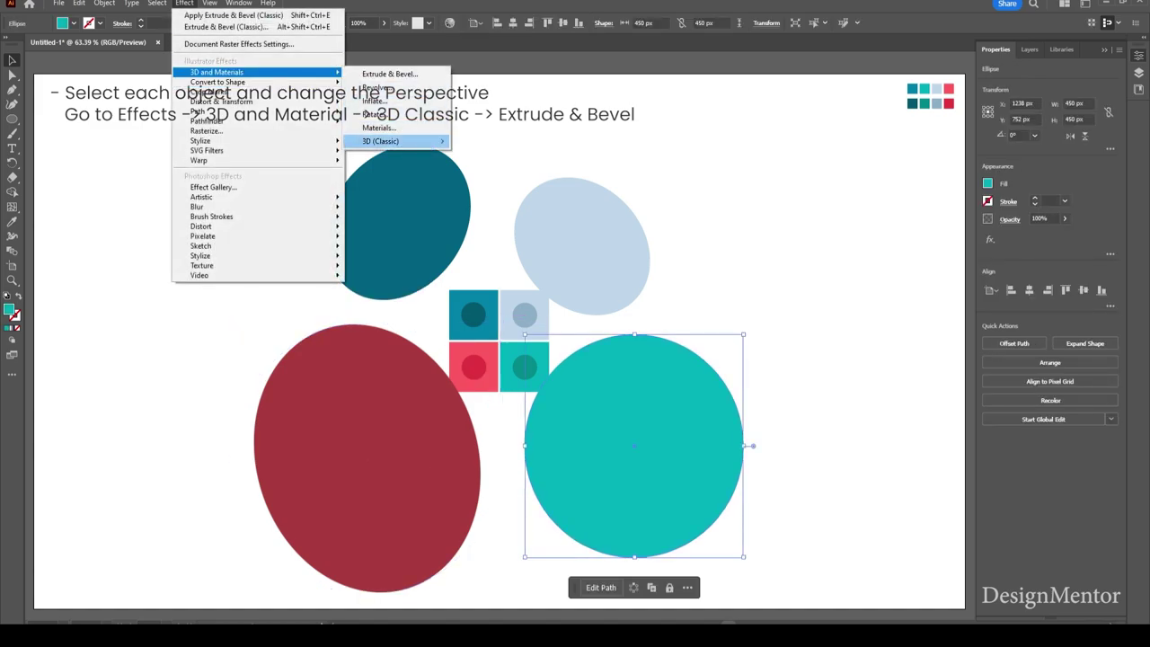
left_click(508, 141)
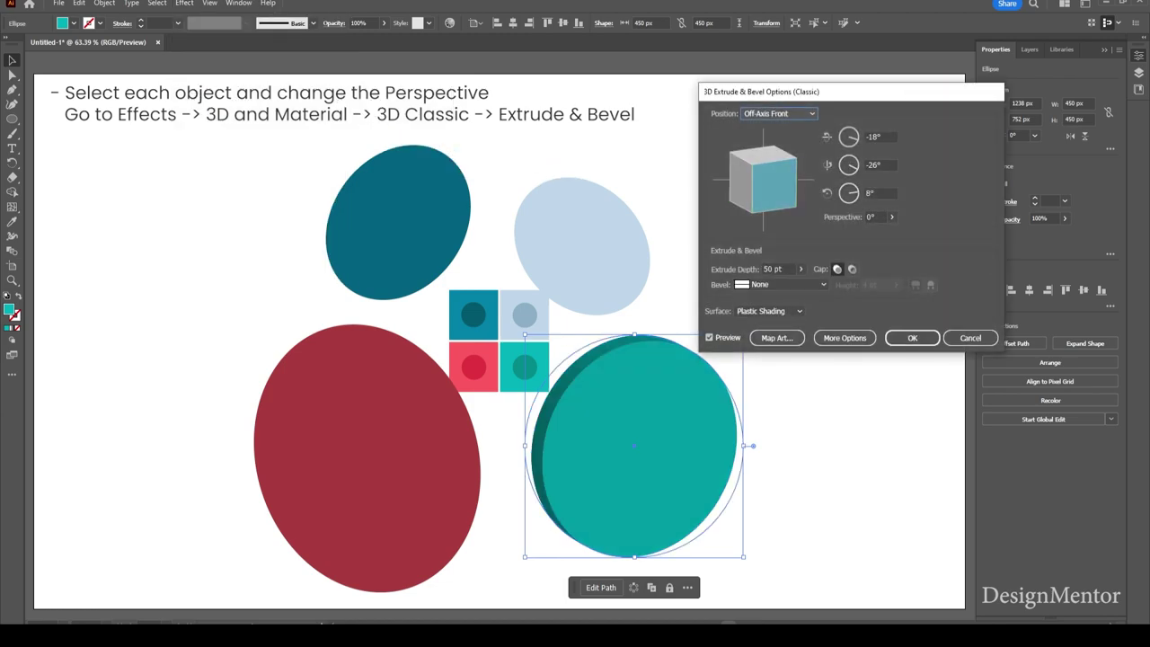
key("Tab")
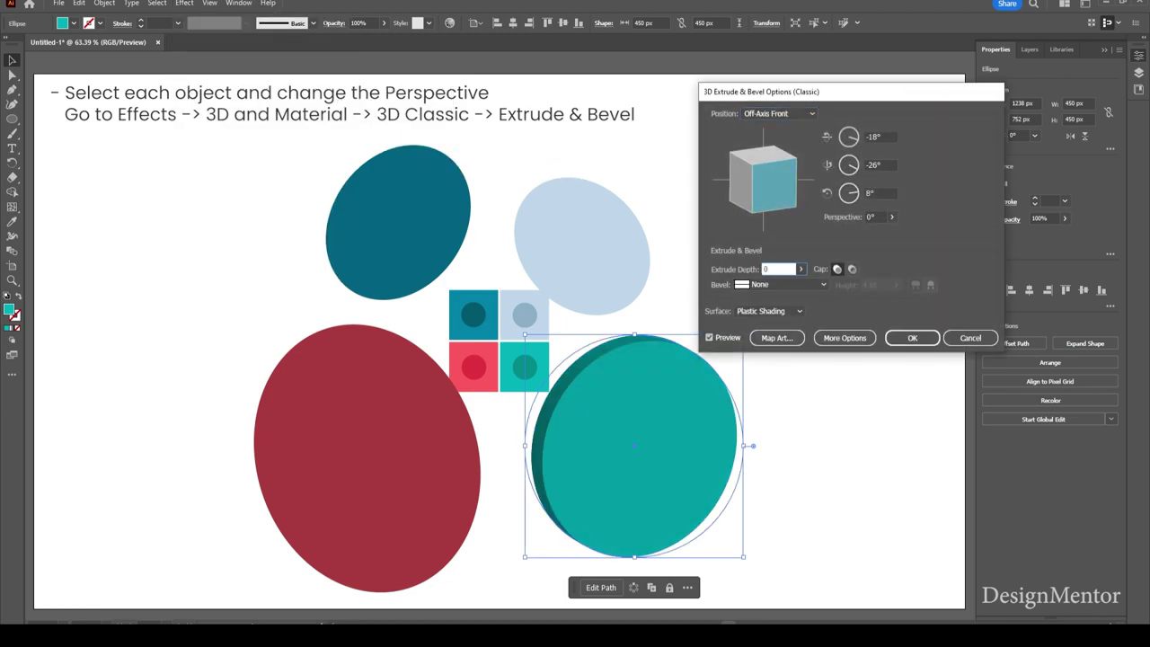
key("Tab")
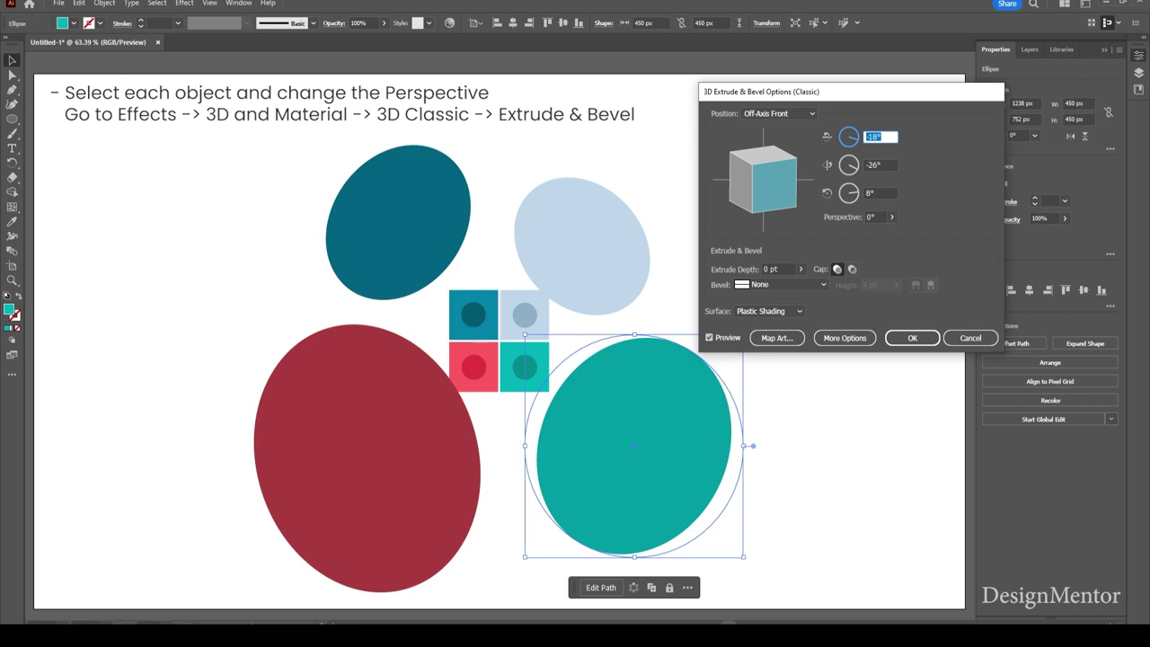
type("31")
key("Tab")
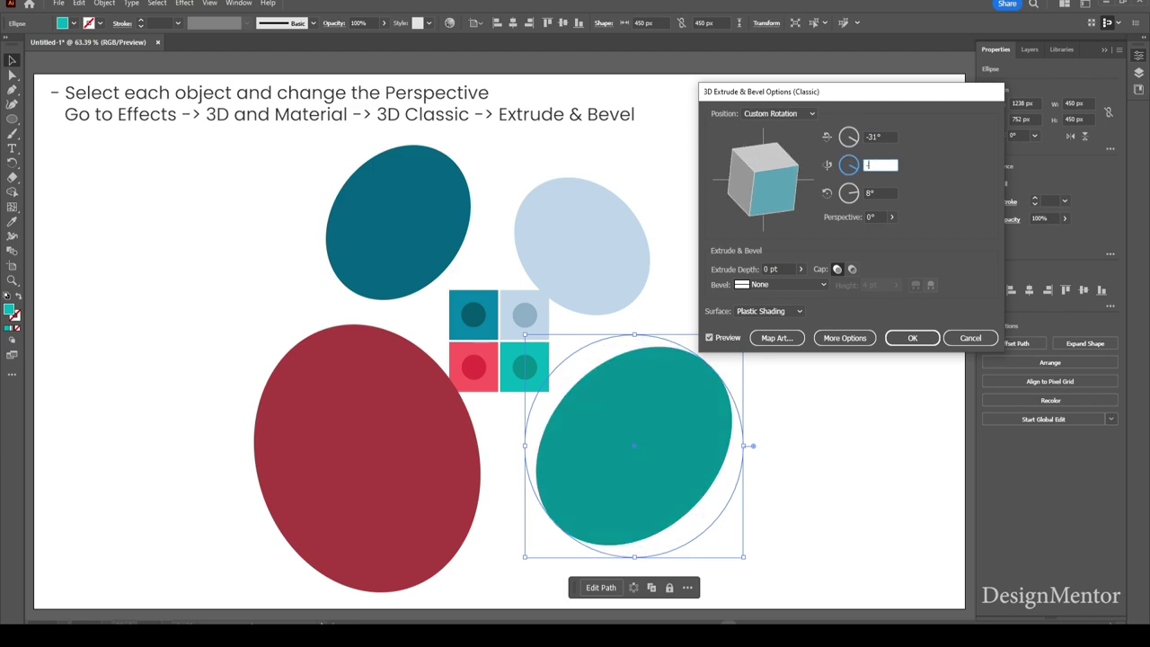
type("16")
key("Tab")
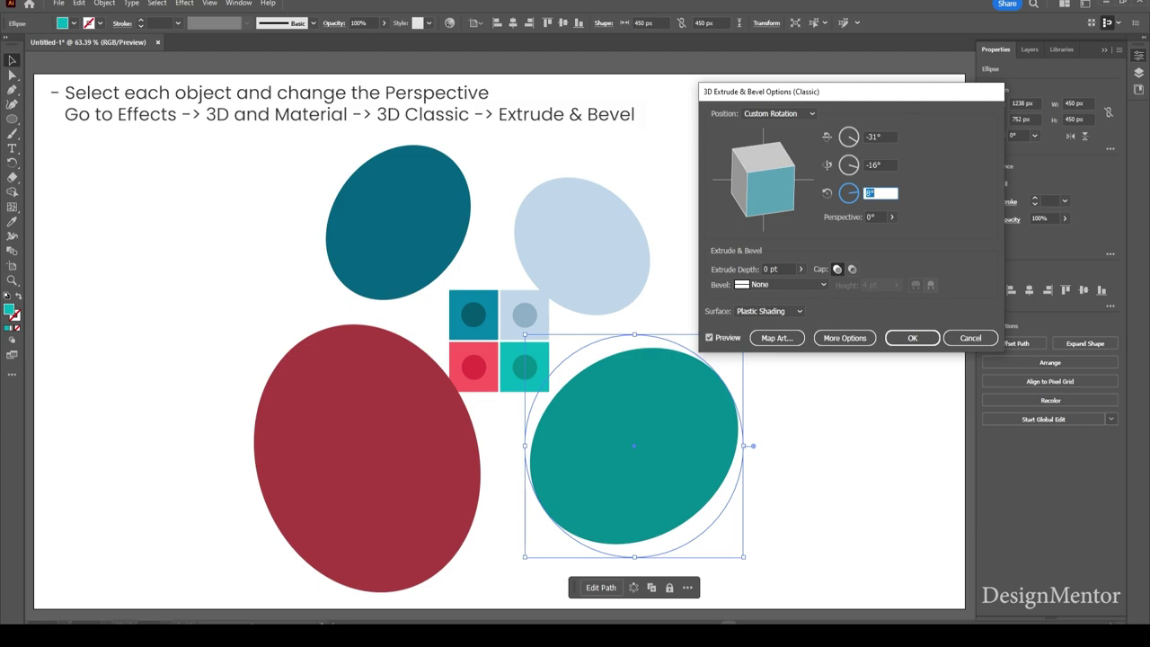
type("45")
key("Return")
left_click_drag(659, 462, 634, 462)
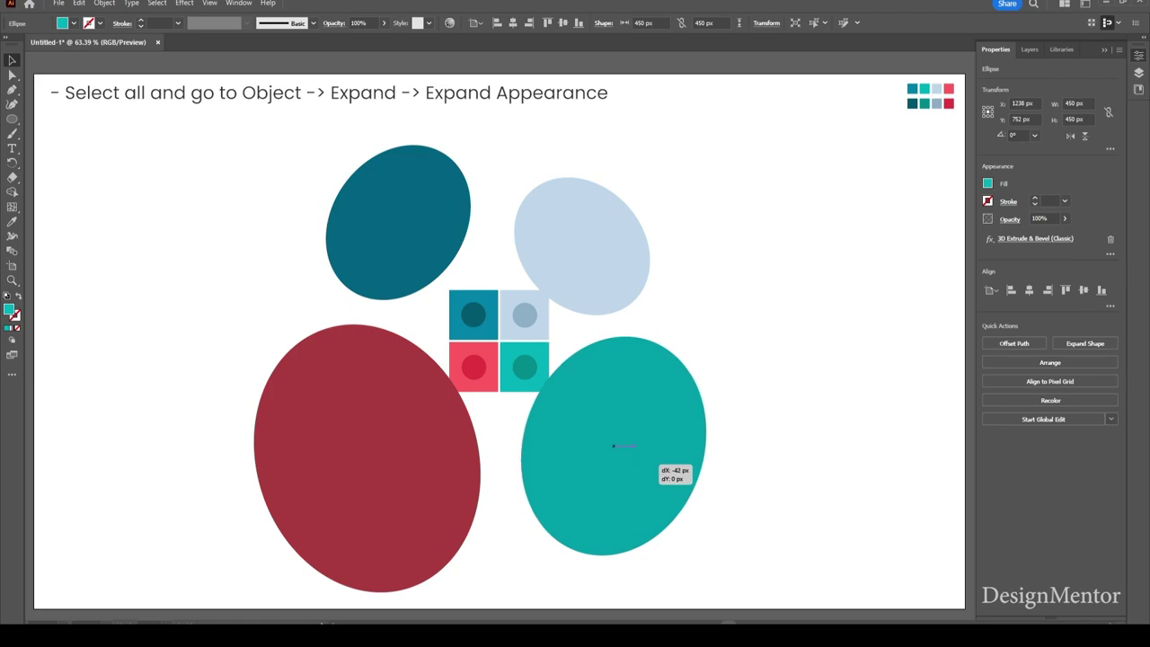
Step: Expand the appearance of all four large ellipses into flat shapes
left_click(494, 269)
left_click(398, 222)
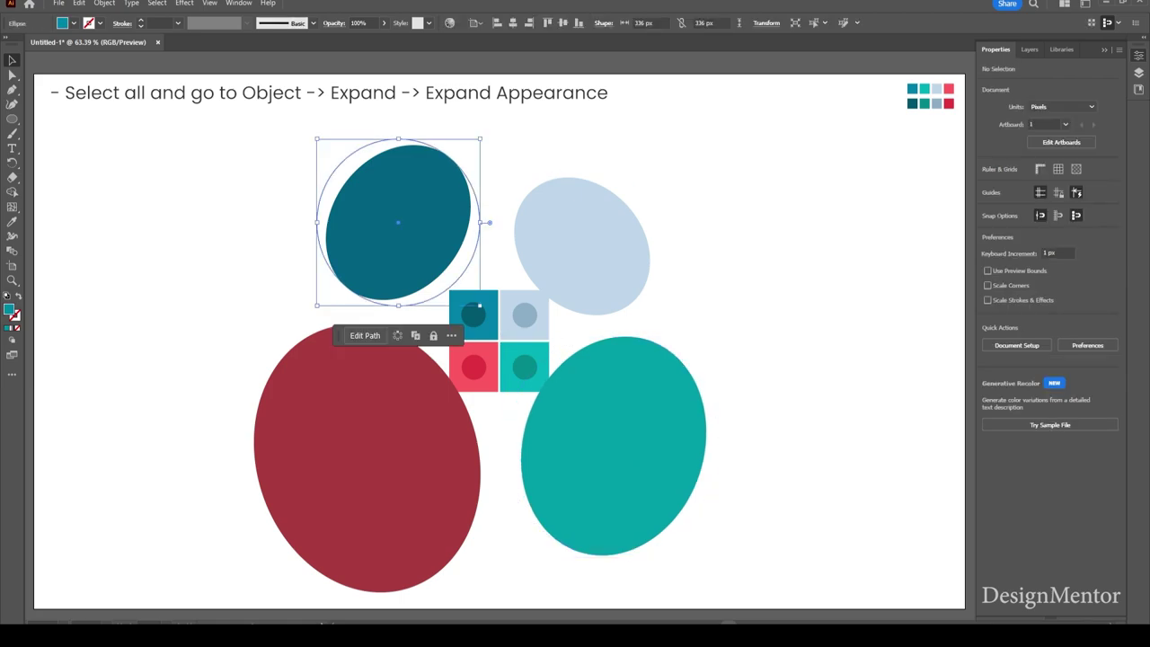
left_click(581, 245, "shift")
left_click(367, 458, "shift")
left_click(614, 445, "shift")
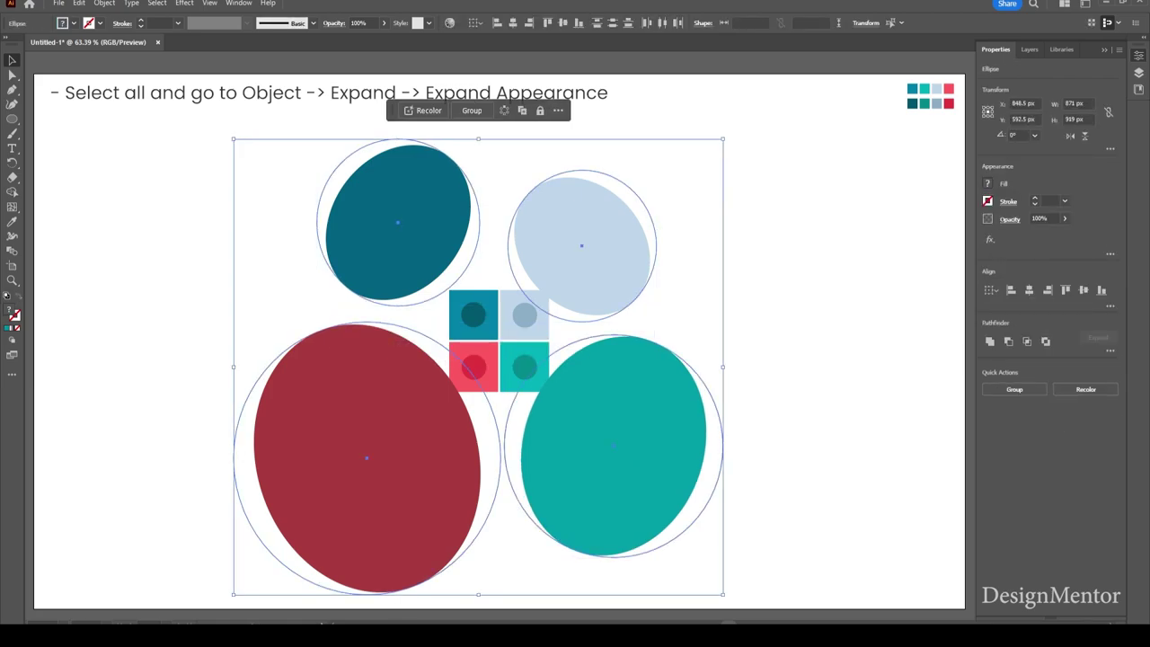
left_click(104, 3)
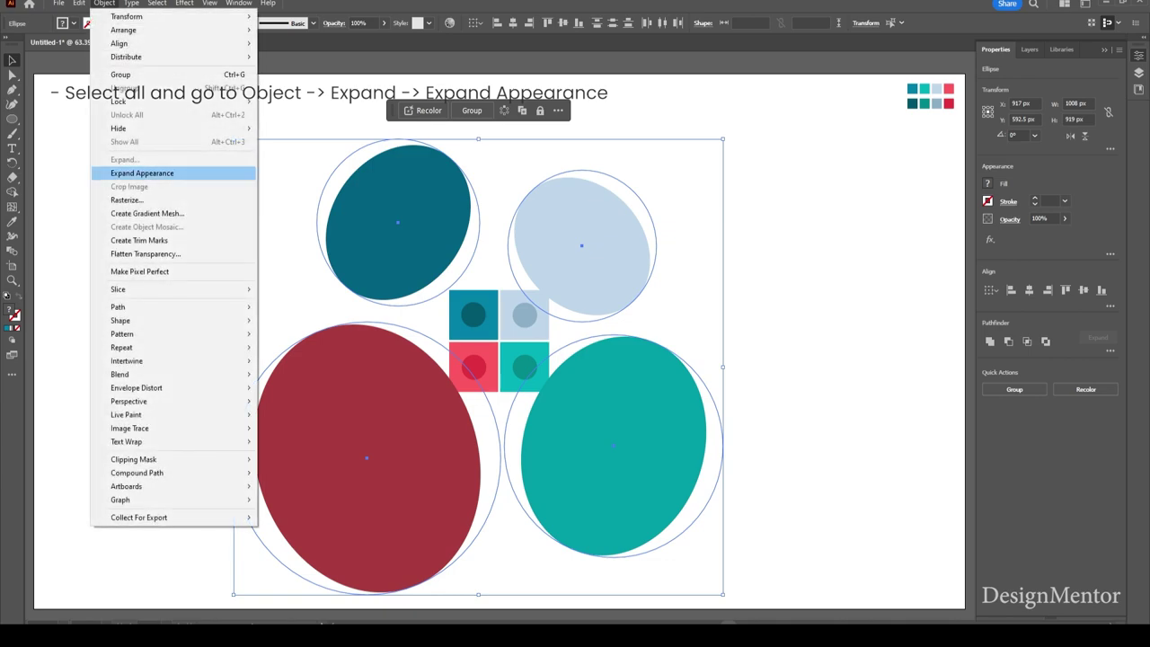
left_click(142, 172)
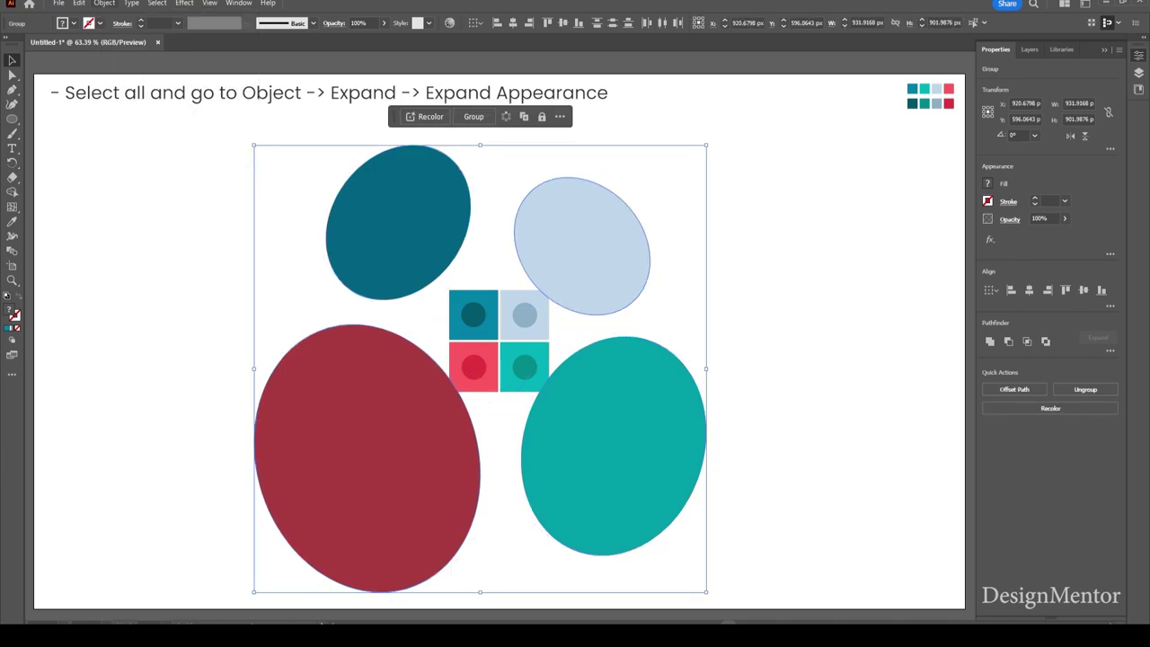
left_click(104, 2)
left_click(135, 159)
key("ctrl+shift+a")
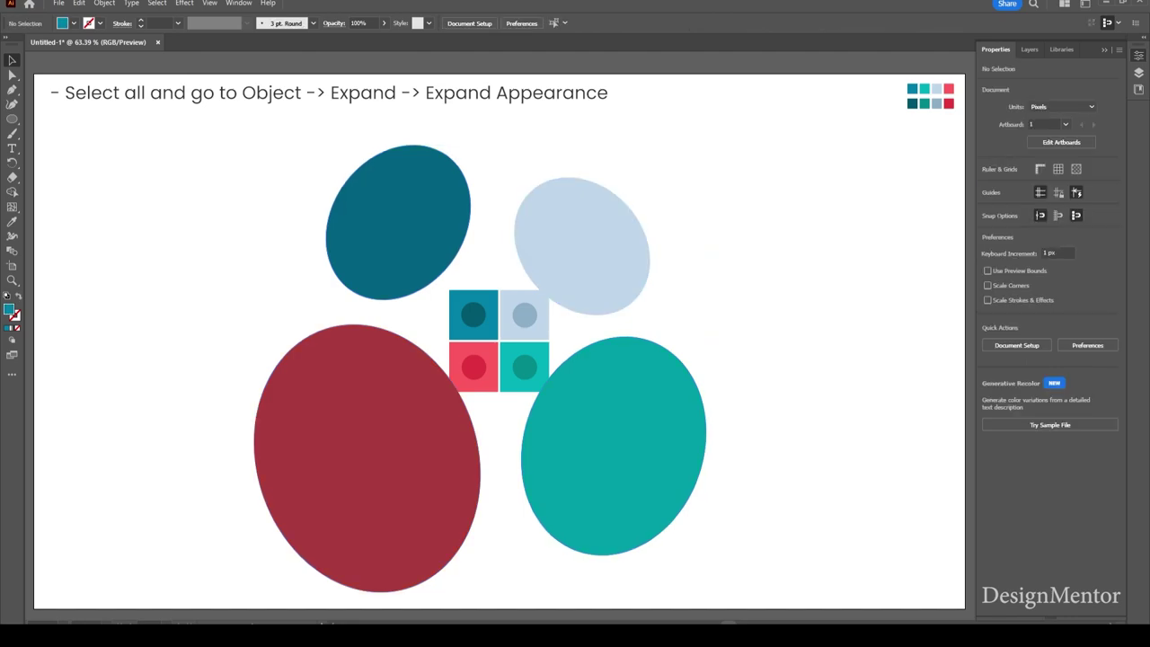
left_click(463, 232)
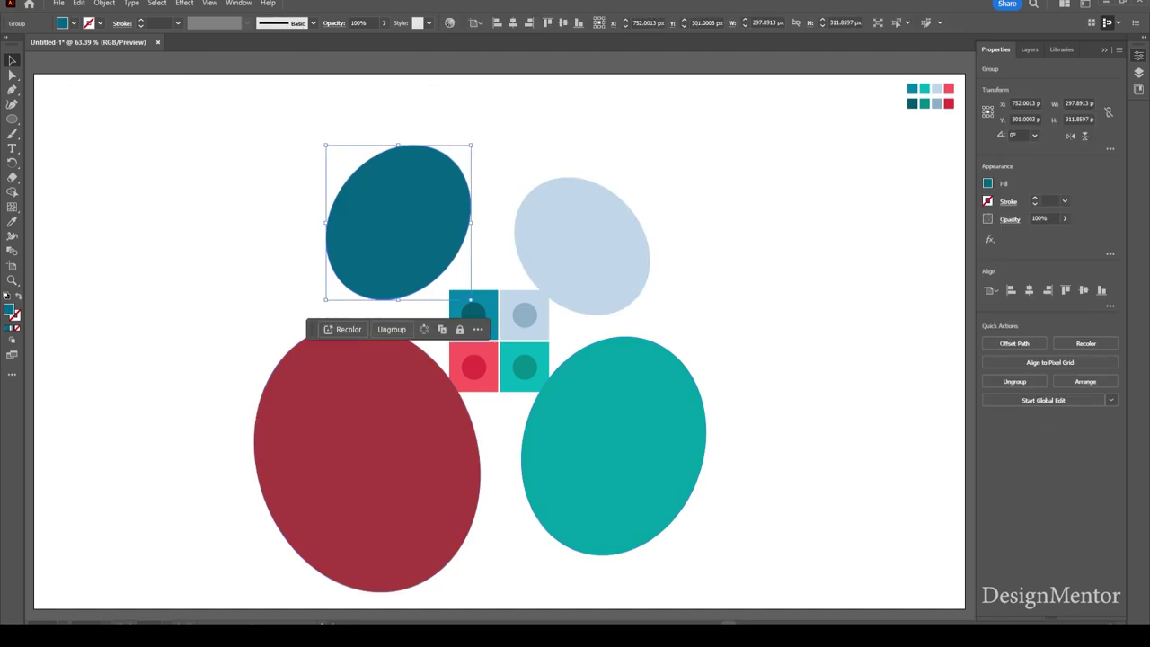
Step: Alt-drag a spare dark teal ellipse copy left, then blend the original into the small dark circle
left_click_drag(470, 299, 310, 299)
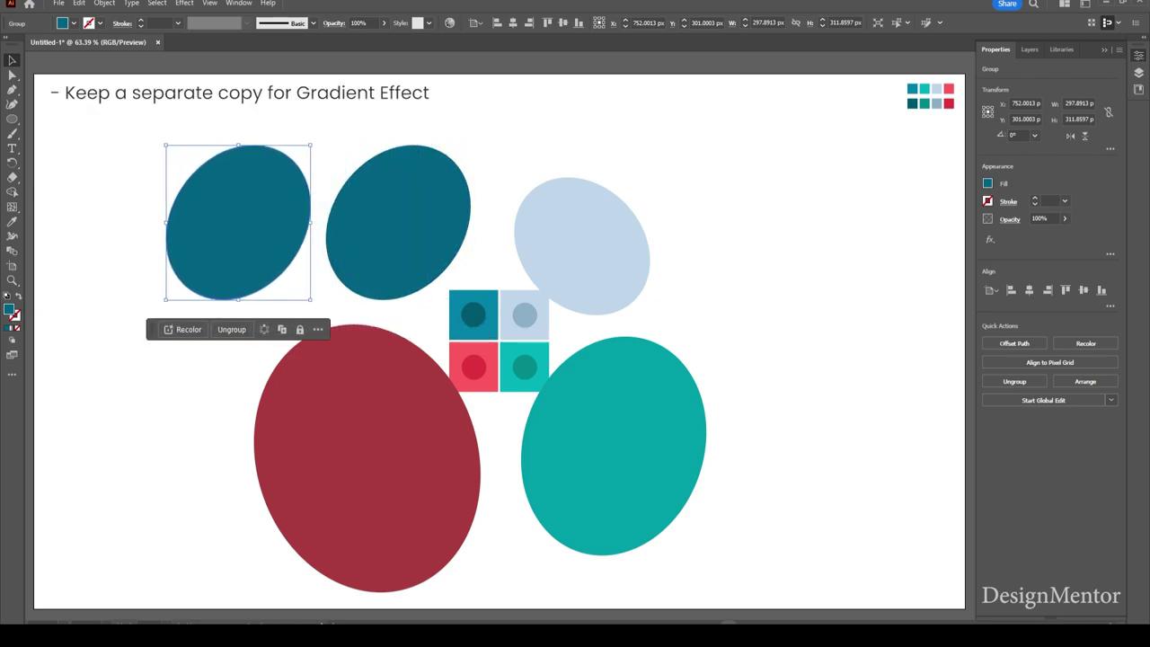
left_click(473, 314)
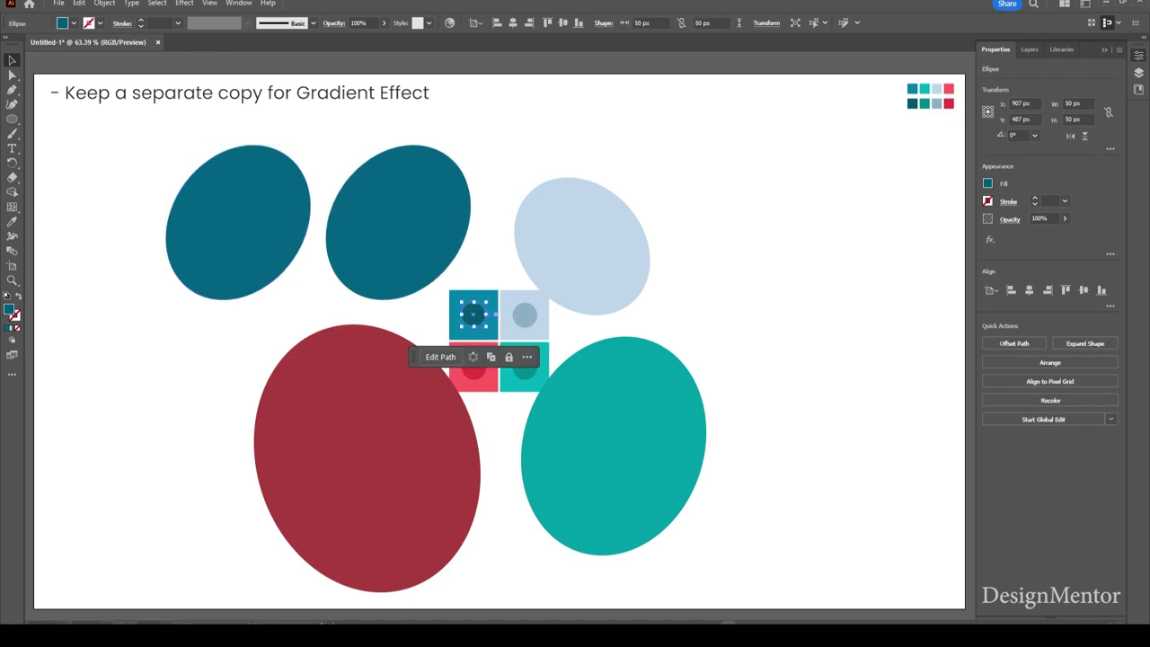
left_click(441, 270, "shift")
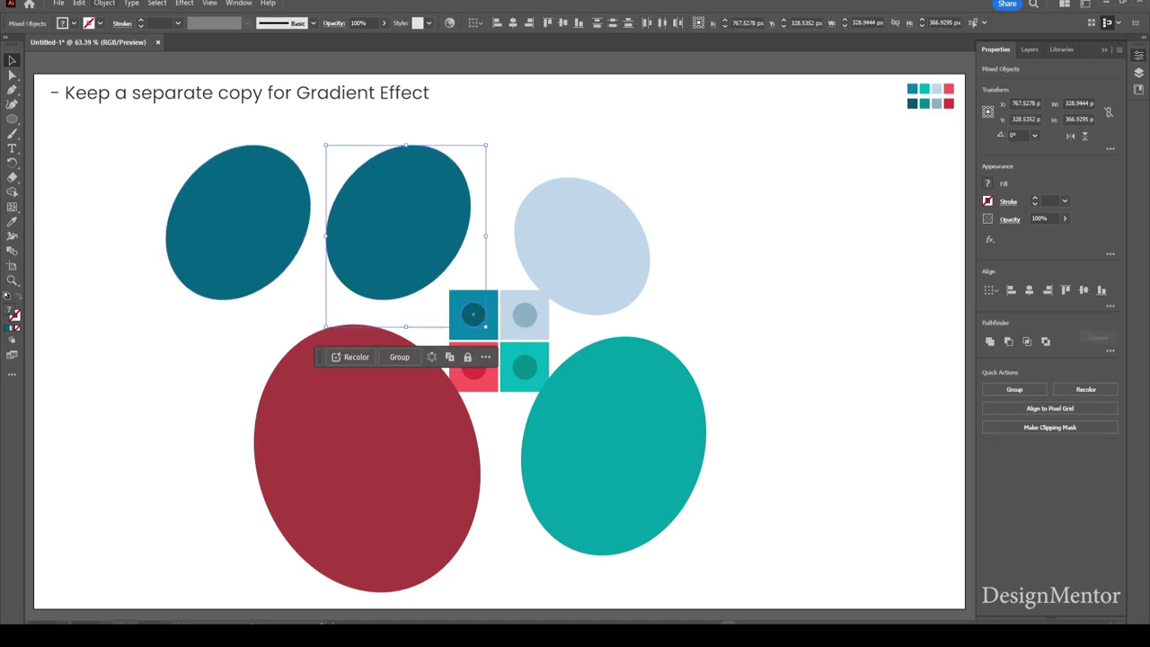
left_click(104, 3)
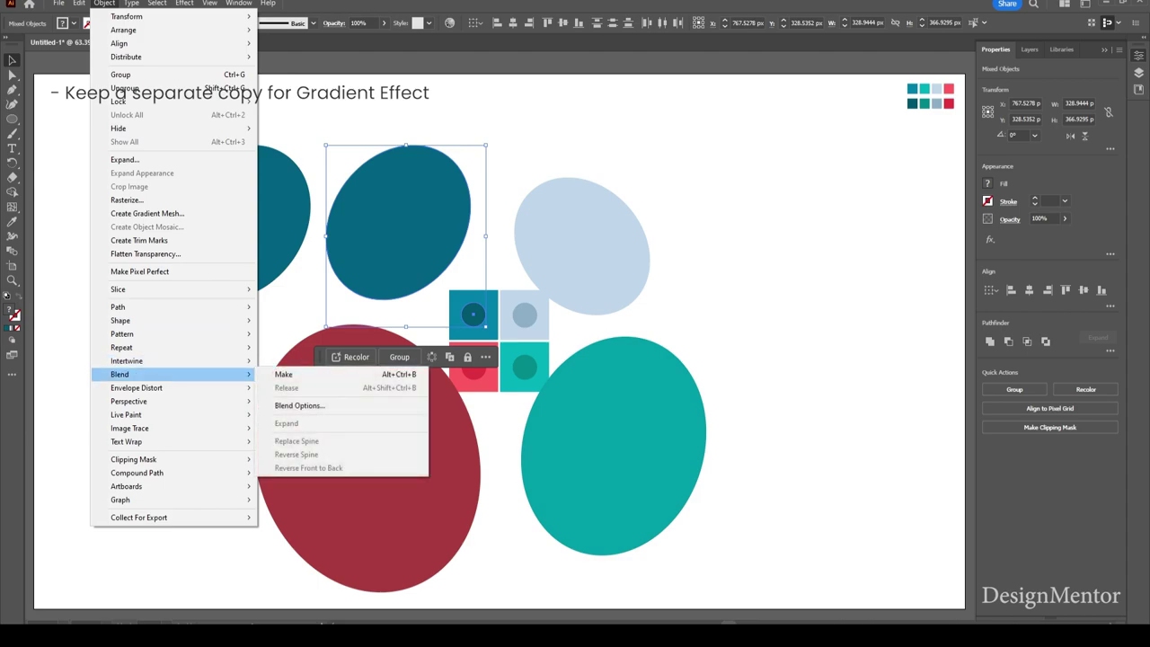
left_click(358, 375)
Step: Set the dark teal blend to Specified Steps, raising the count to 400
left_click(105, 3)
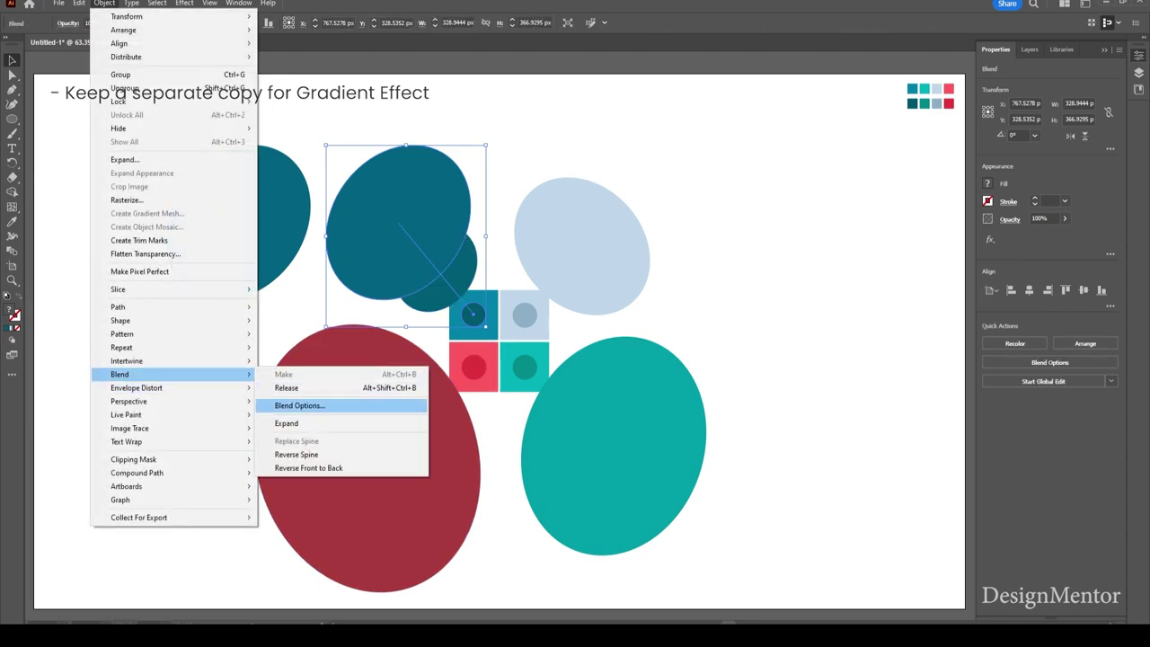
left_click(299, 406)
left_click(159, 267)
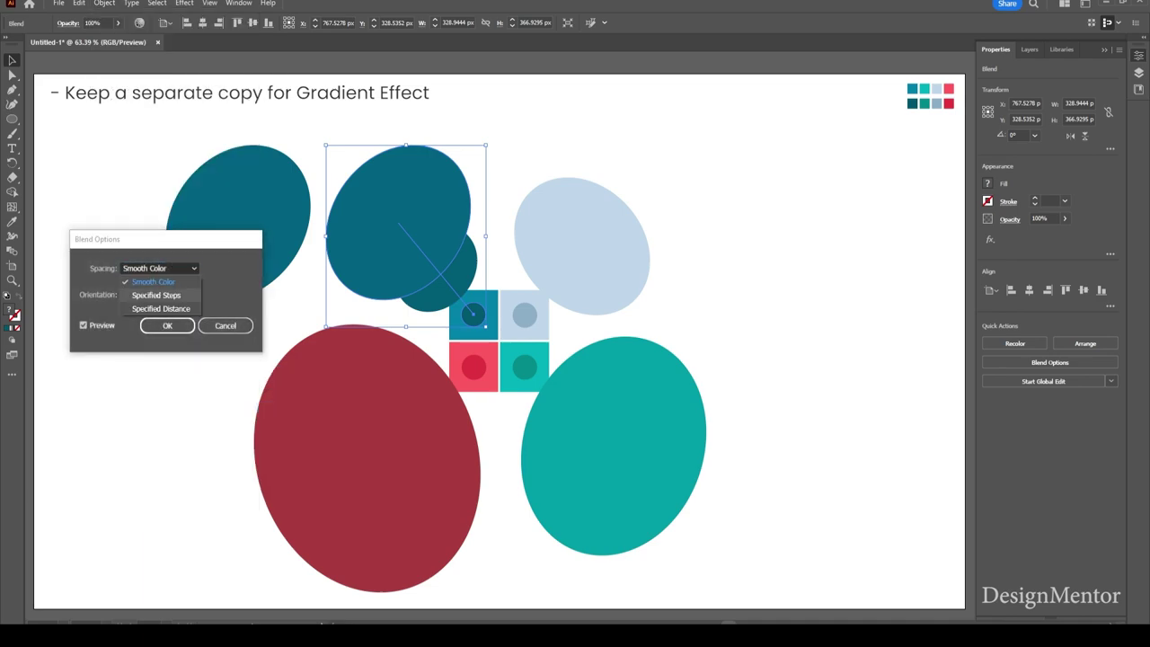
left_click(156, 295)
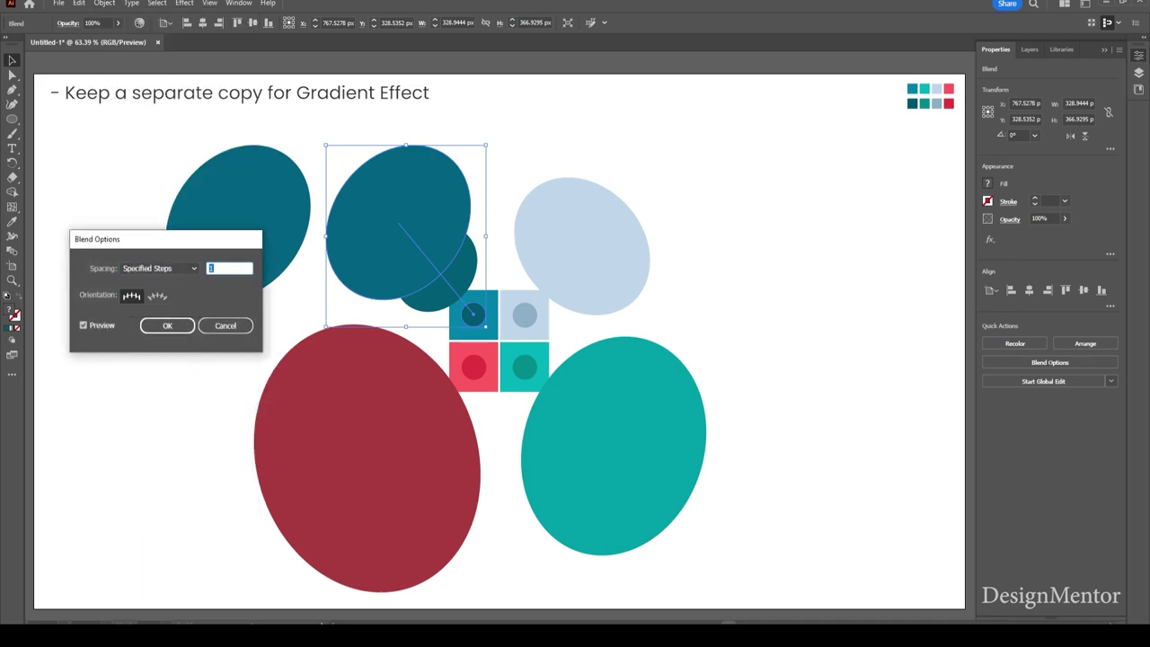
type("00")
key("Return")
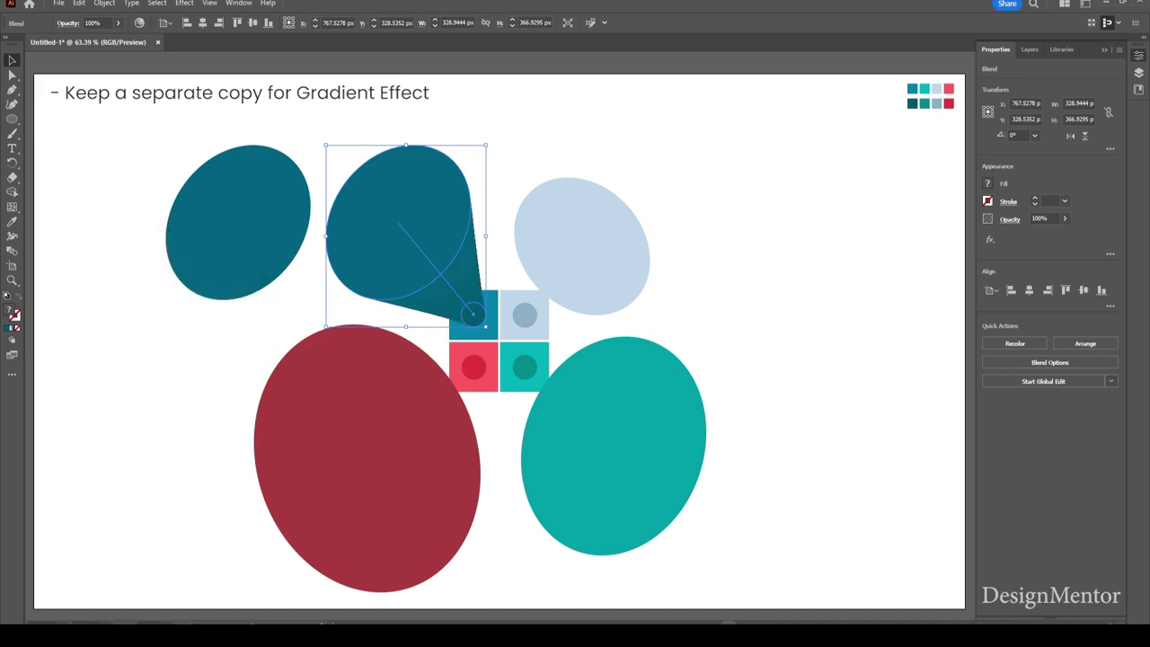
double_click(12, 251)
key("Tab")
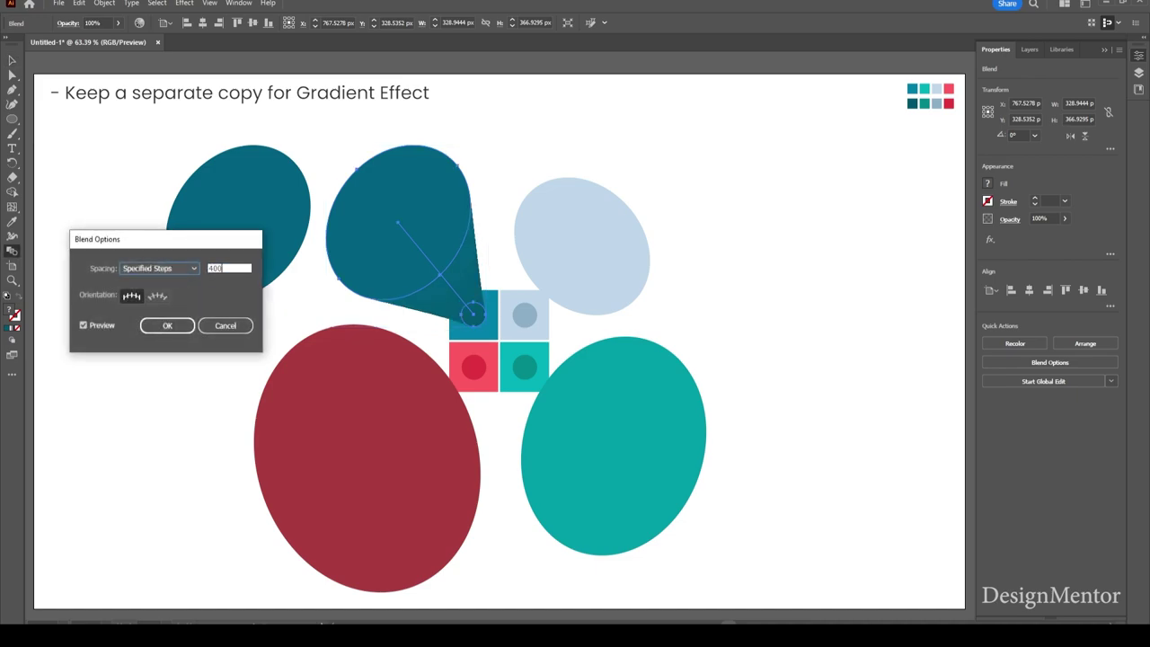
key("Return")
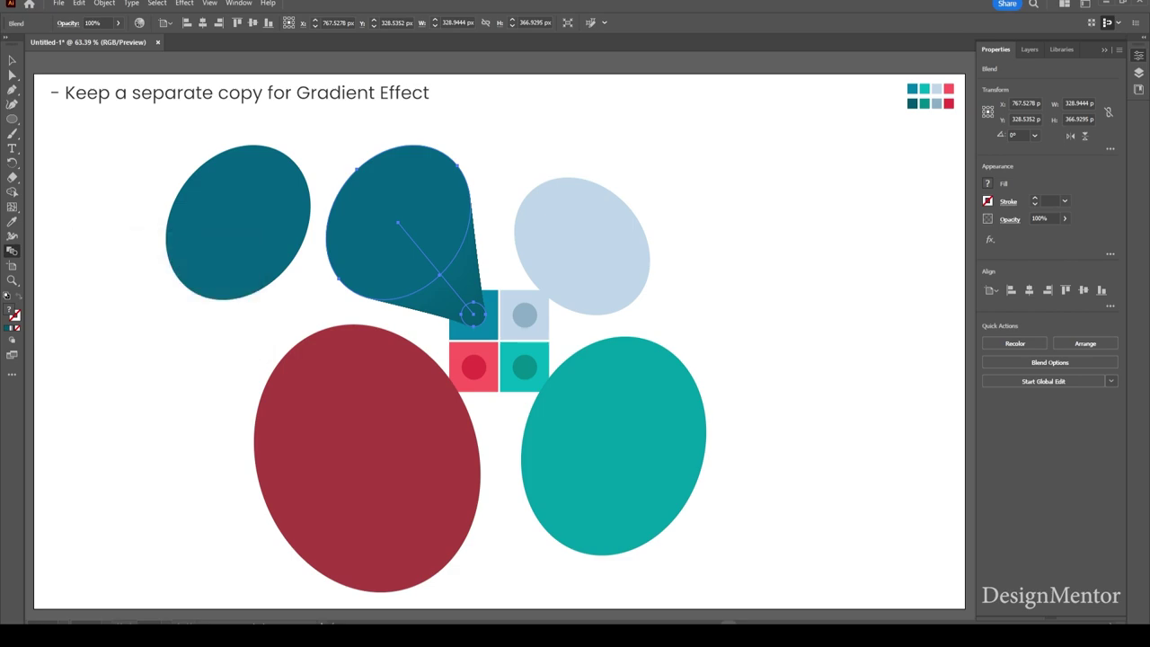
key("v")
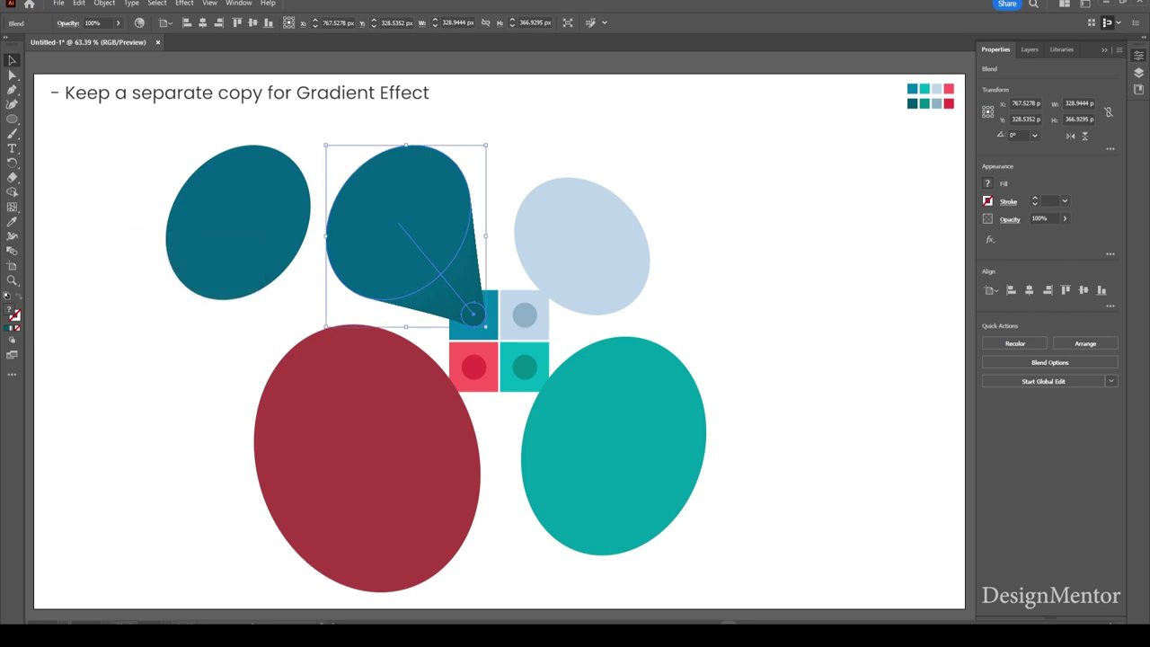
key("ctrl+shift+a")
Step: Place a spare light-blue ellipse copy to the right and blend the original into the small light circle
left_click(582, 246)
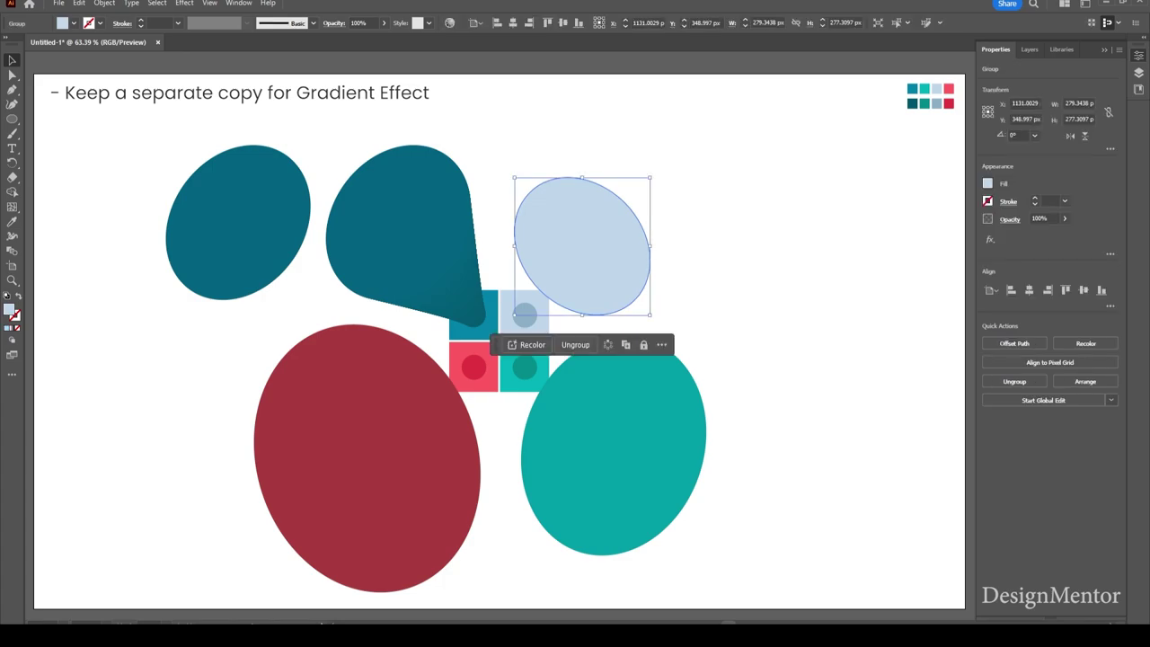
left_click_drag(582, 245, 684, 245)
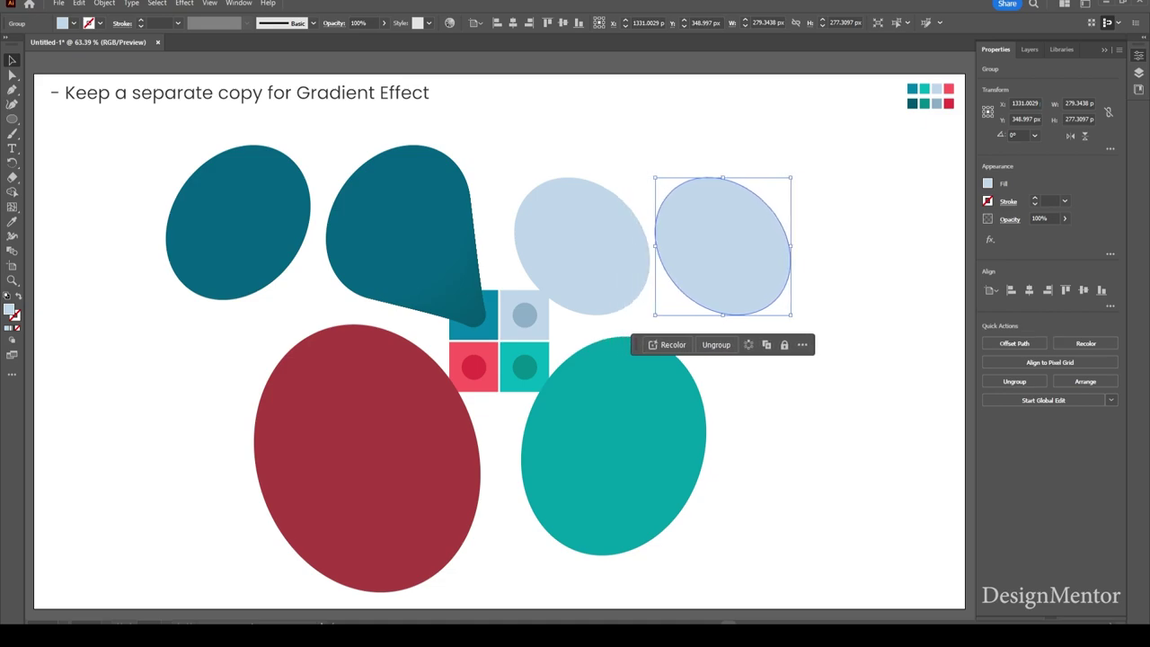
left_click_drag(684, 246, 732, 246)
left_click(582, 246)
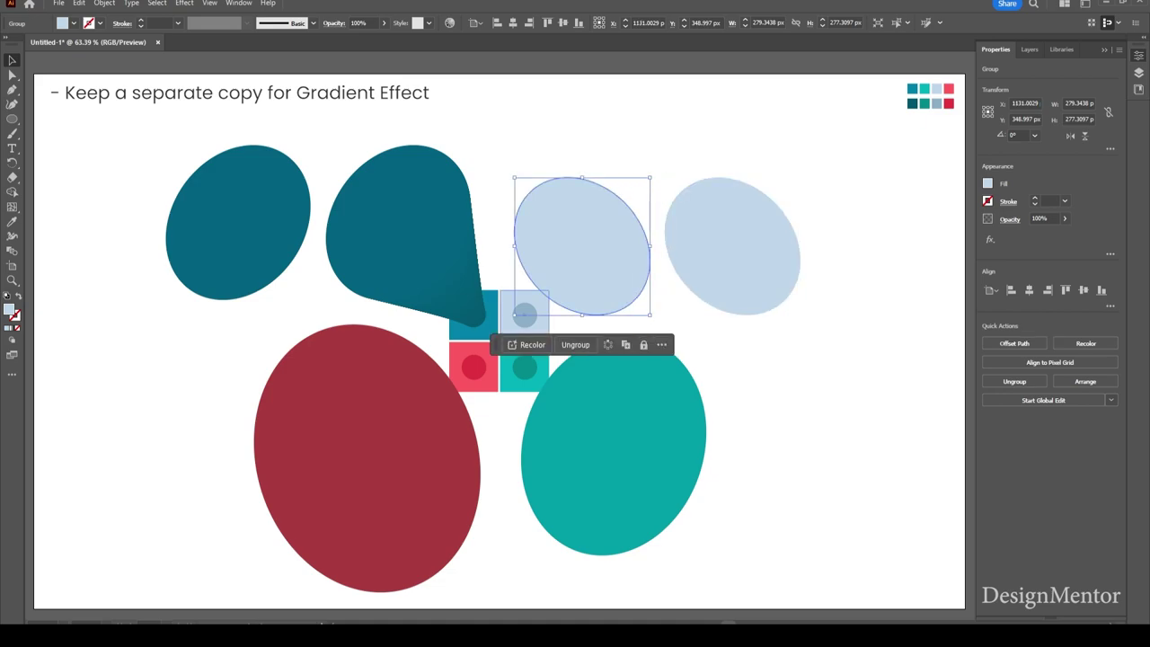
left_click(525, 315, "shift")
left_click(104, 3)
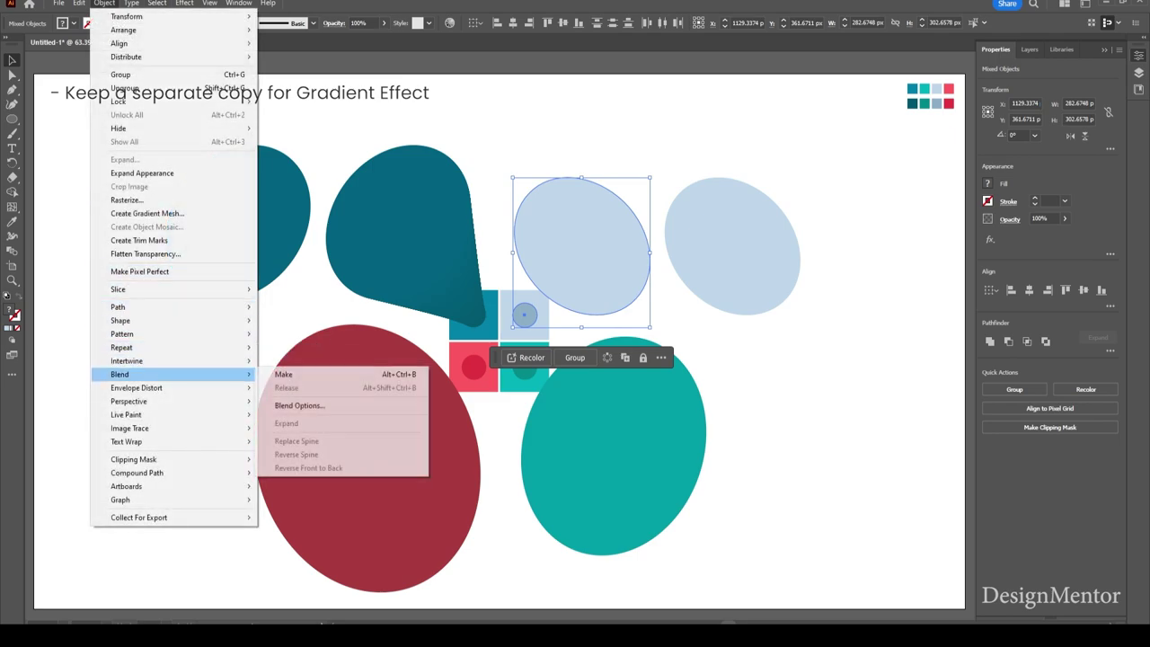
left_click(288, 374)
Step: Set the light-blue blend spacing to Specified Steps and deselect
left_click(105, 3)
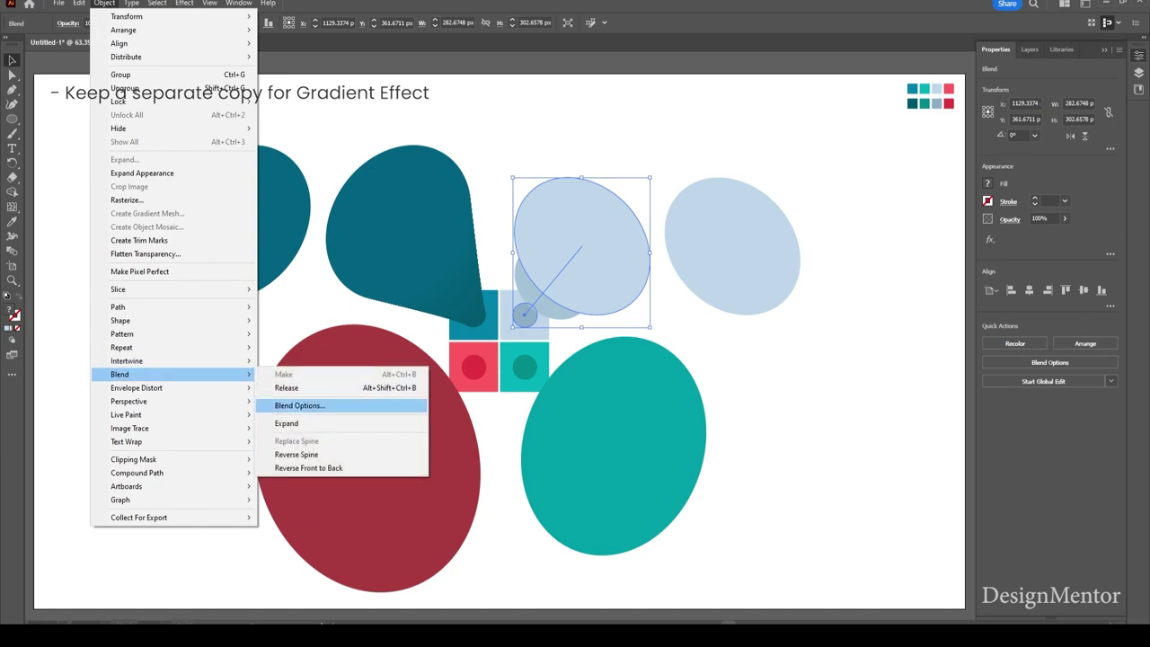
left_click(297, 406)
left_click(158, 268)
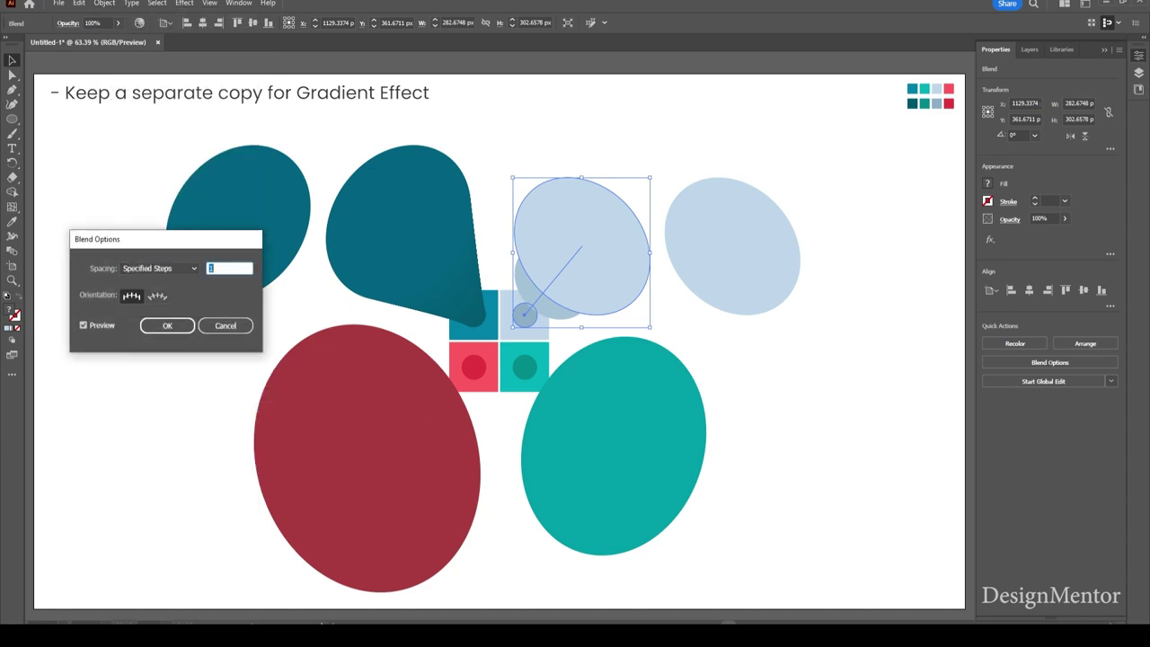
key("Return")
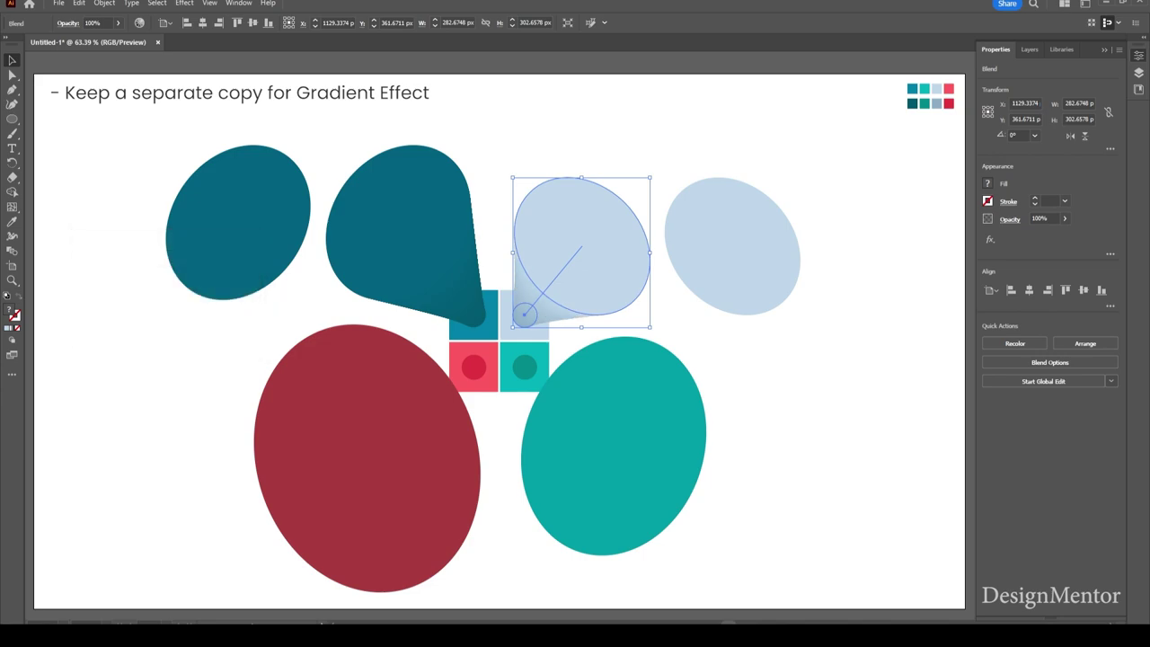
key("ctrl+shift+a")
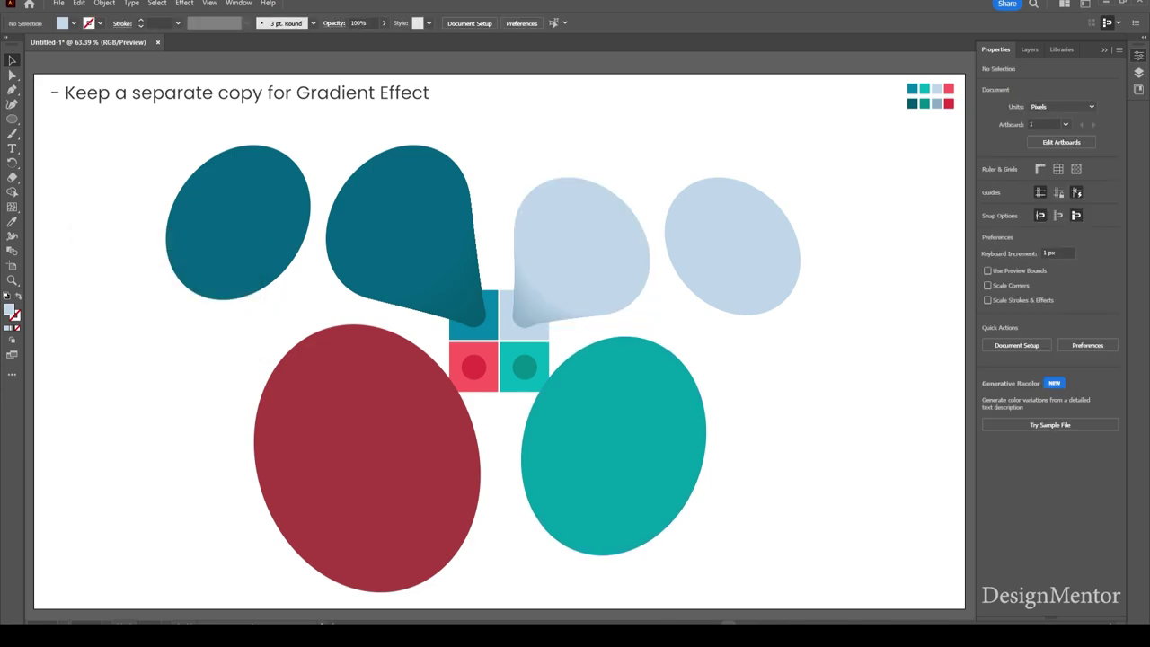
Step: Duplicate the teal ellipse to the right with Alt+Right nudges as a spare copy
left_click(629, 521)
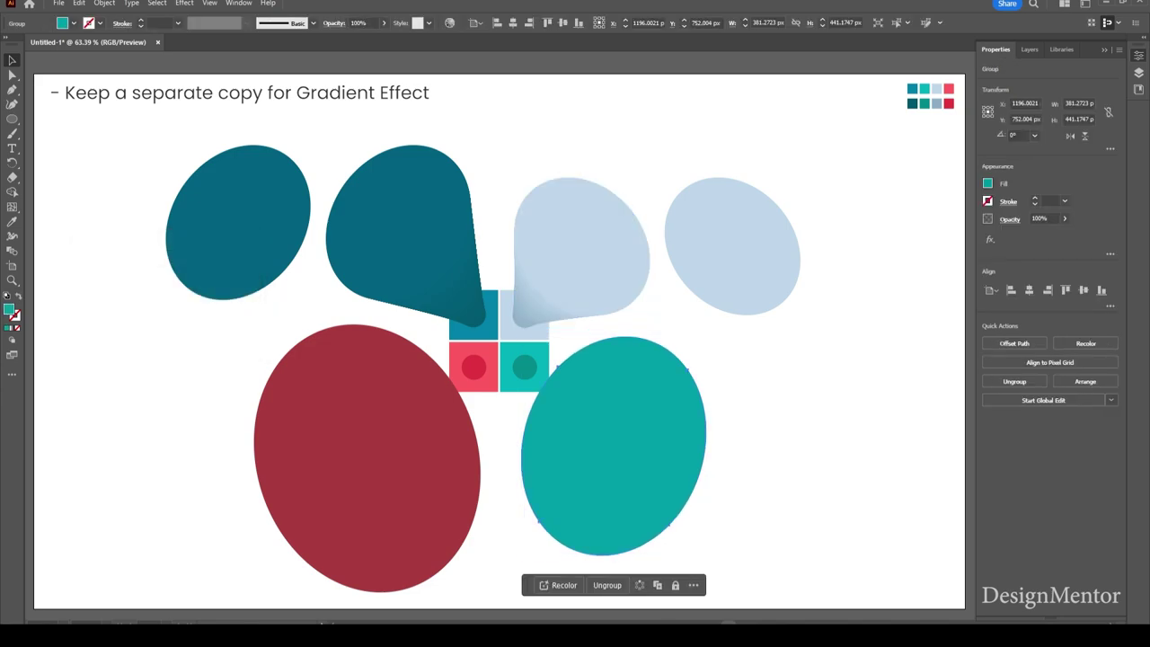
key("alt+Right")
key("alt+Right")
key("alt+Right")
key("alt+Right")
key("alt+Right")
key("alt+Right")
key("alt+Right")
key("alt+Right")
key("alt+Right")
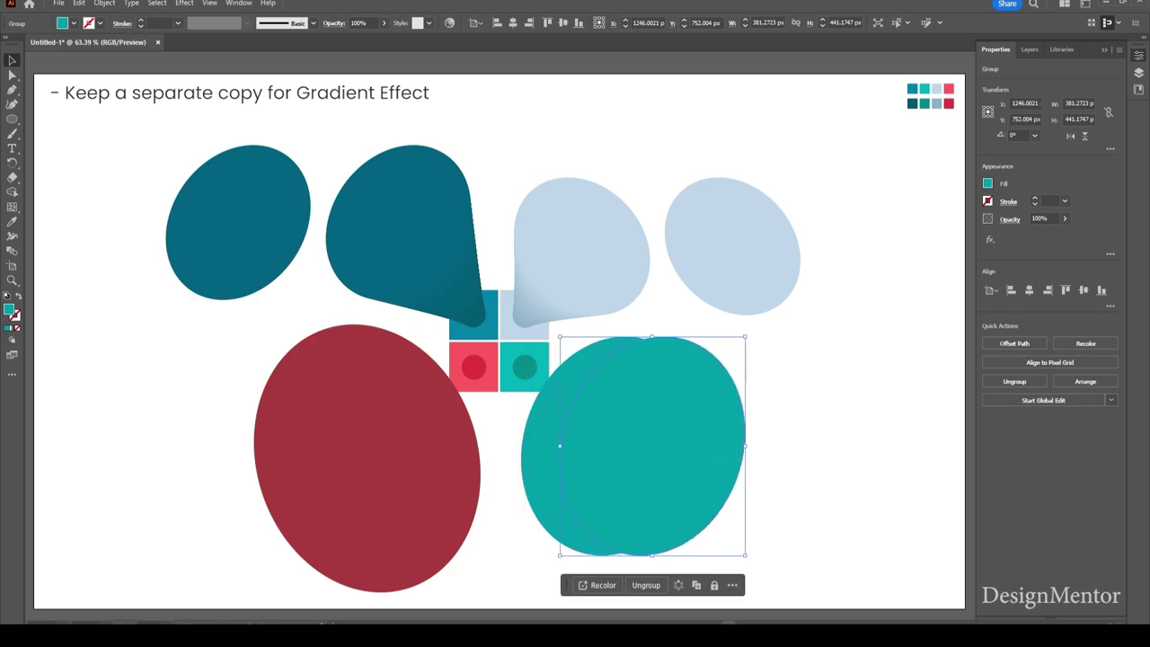
key("alt+Right")
key("alt+Right")
key("alt+Right")
key("alt+Right")
key("alt+Right")
key("alt+Right")
key("alt+Right")
key("alt+Right")
key("alt+Right")
key("alt+Right")
key("alt+Right")
key("alt+Right")
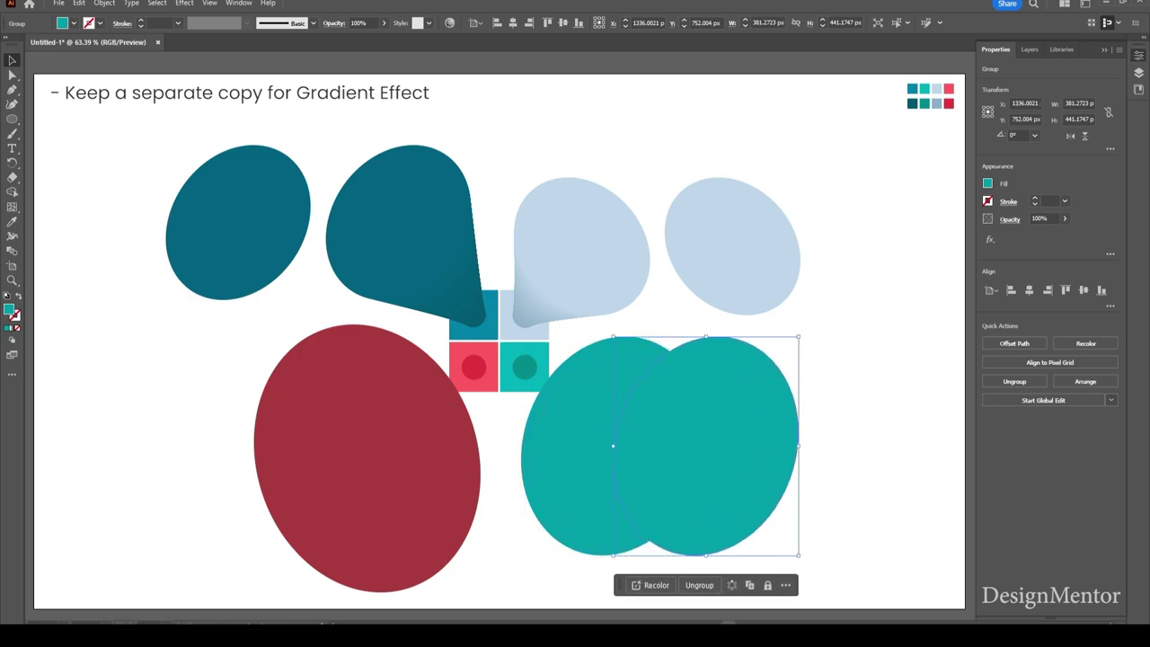
key("alt+Right")
key("alt+Right")
key("alt+Right")
key("alt+Right")
key("alt+Right")
key("alt+Right")
key("alt+Right")
key("alt+Right")
key("alt+Right")
key("alt+Right")
key("alt+Right")
key("alt+Right")
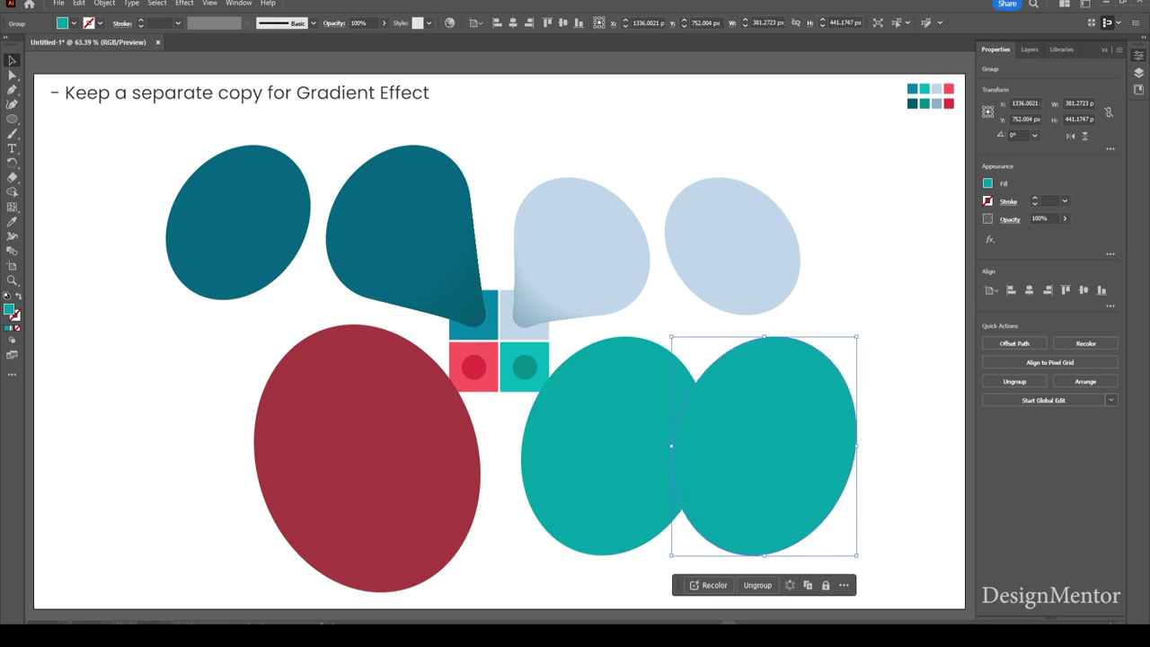
key("alt+Right")
key("alt+Right")
key("alt+Right")
key("Right")
key("Right")
key("Right")
key("Right")
key("Right")
key("Right")
key("Right")
key("Right")
key("Right")
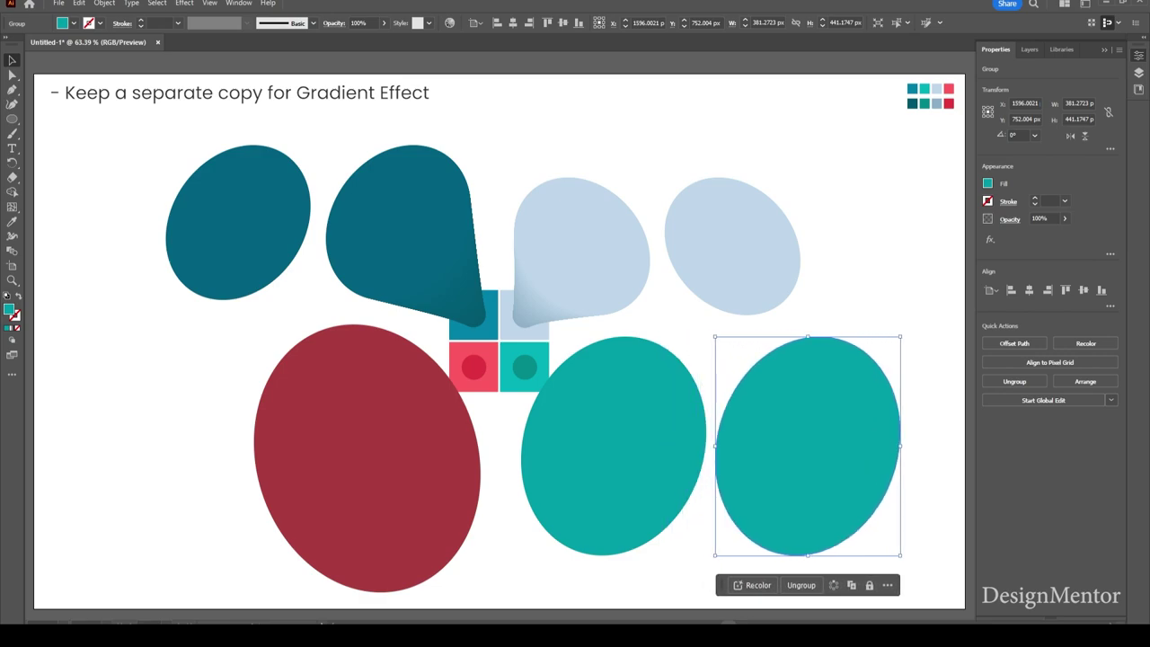
Step: Blend the middle teal ellipse into the small teal circle
left_click(629, 305)
left_click(585, 413)
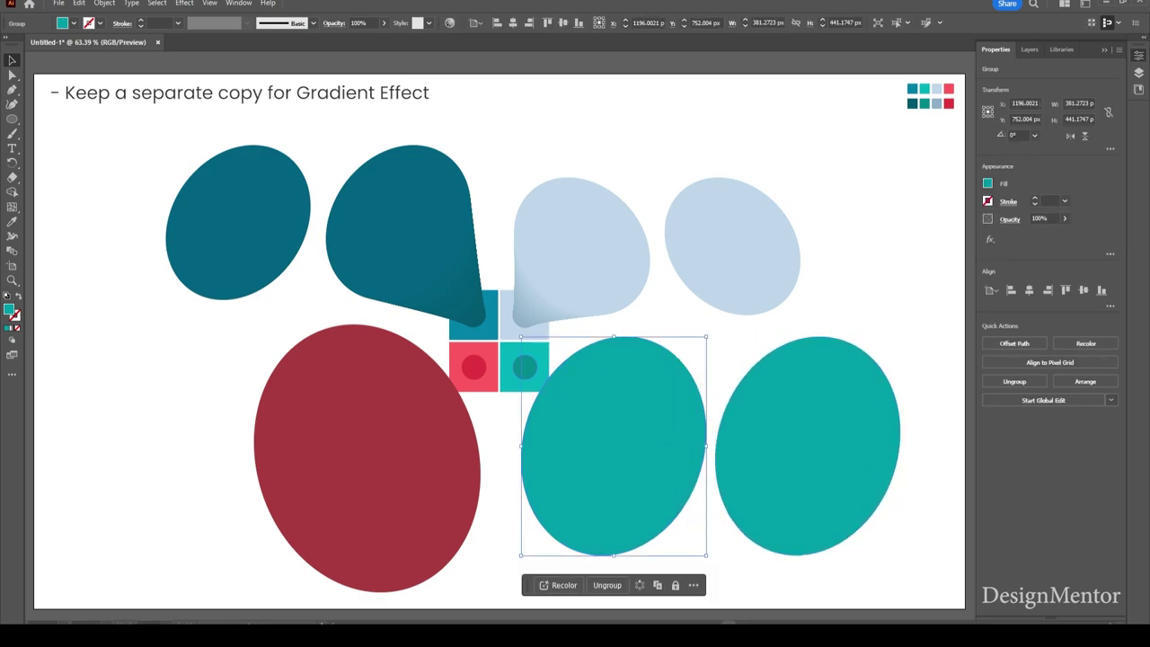
left_click(525, 365)
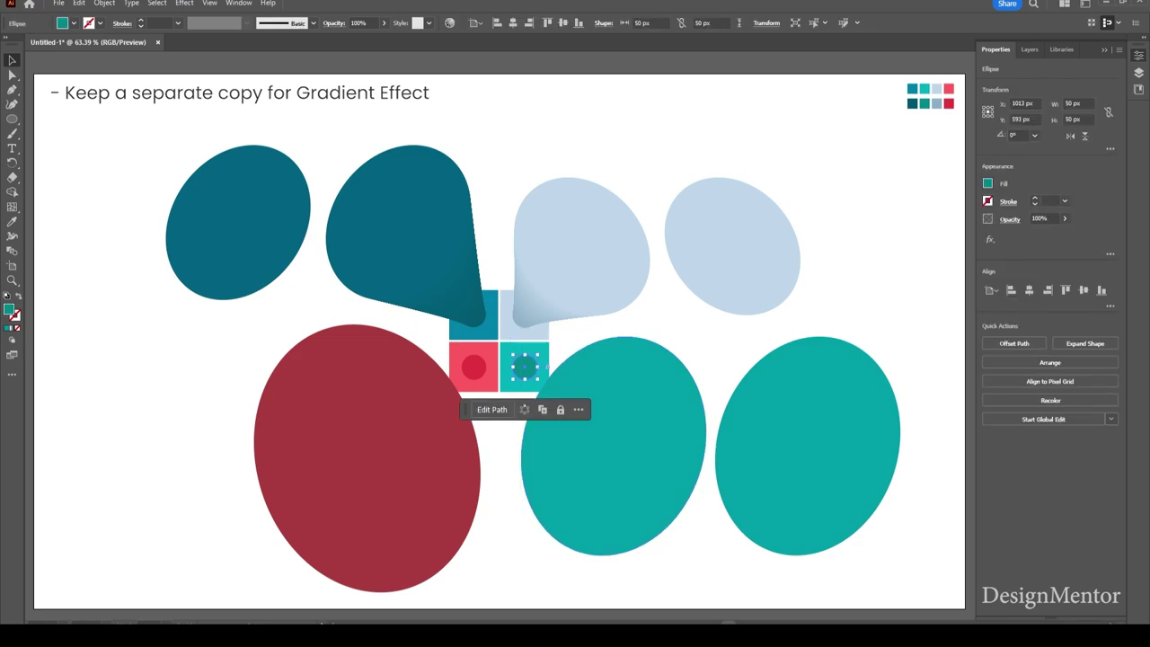
left_click(552, 377, "shift")
left_click(104, 3)
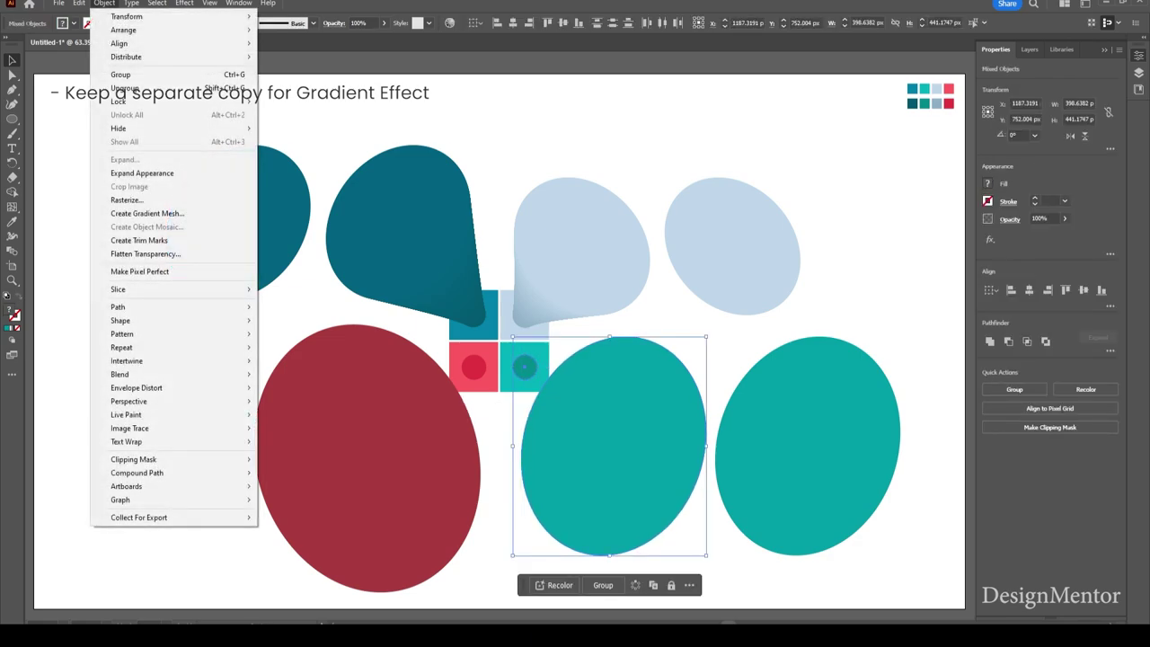
mouse_move(120, 373)
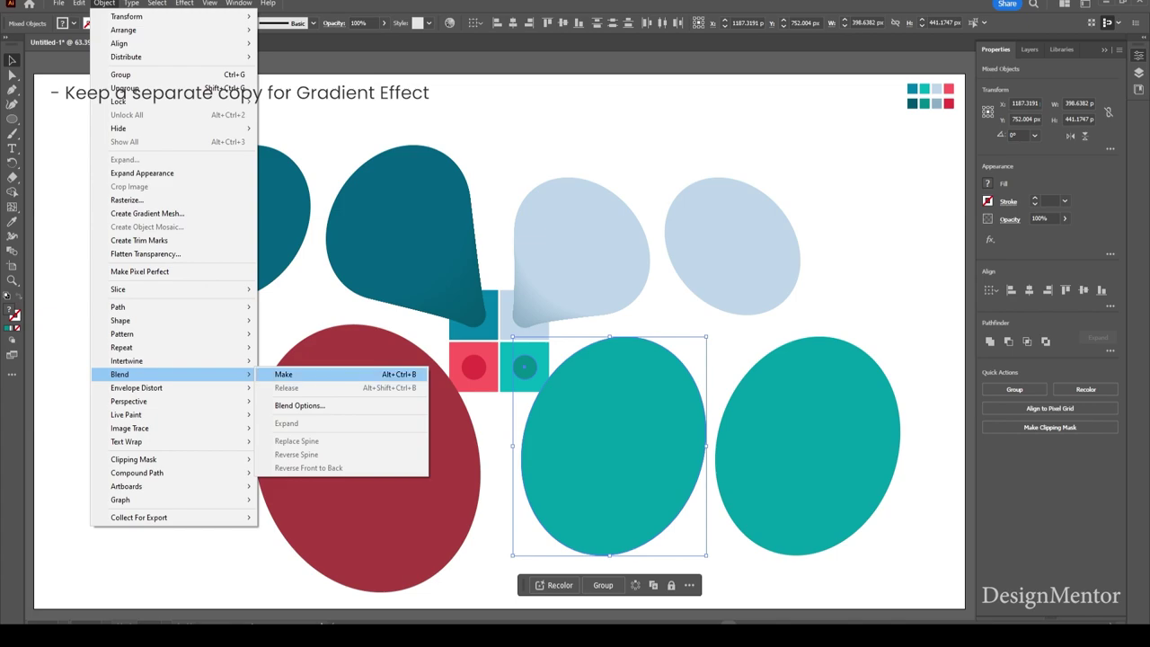
left_click(283, 374)
Step: Set the teal blend to Specified Steps 500 and deselect
left_click(104, 3)
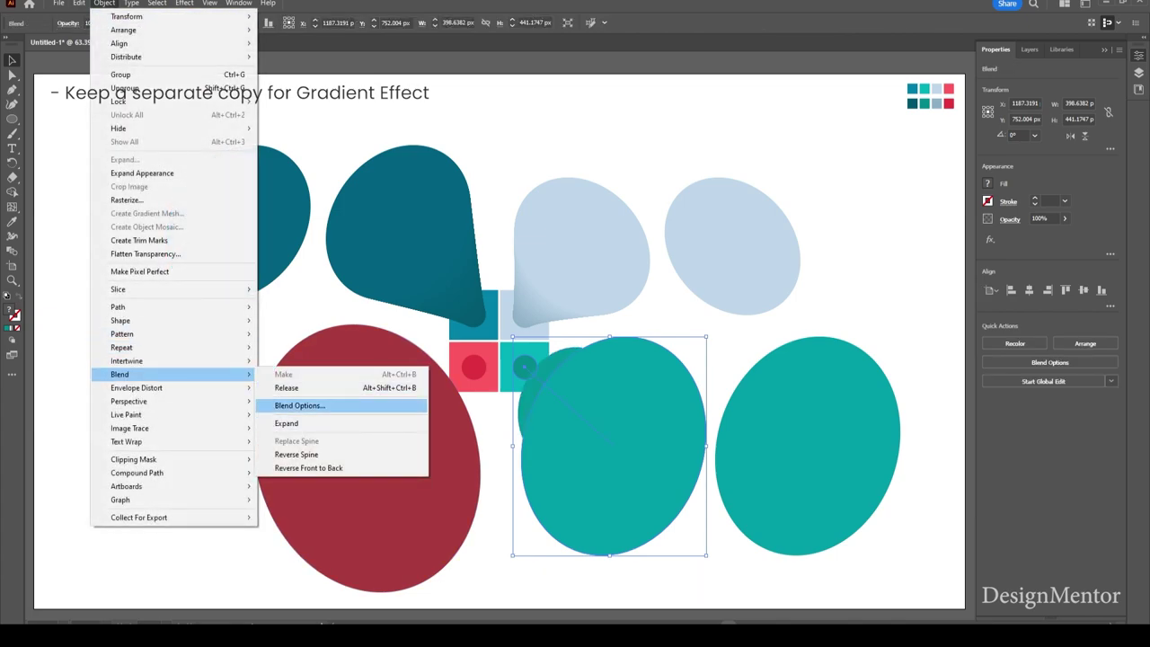
left_click(299, 406)
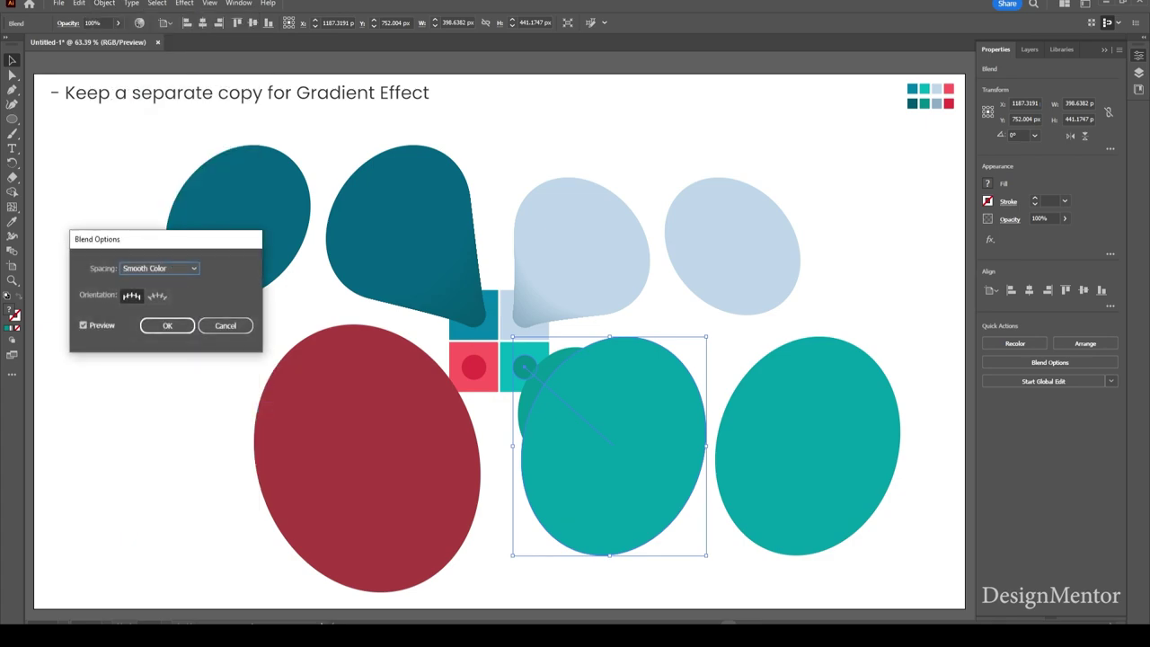
left_click(159, 268)
left_click(148, 294)
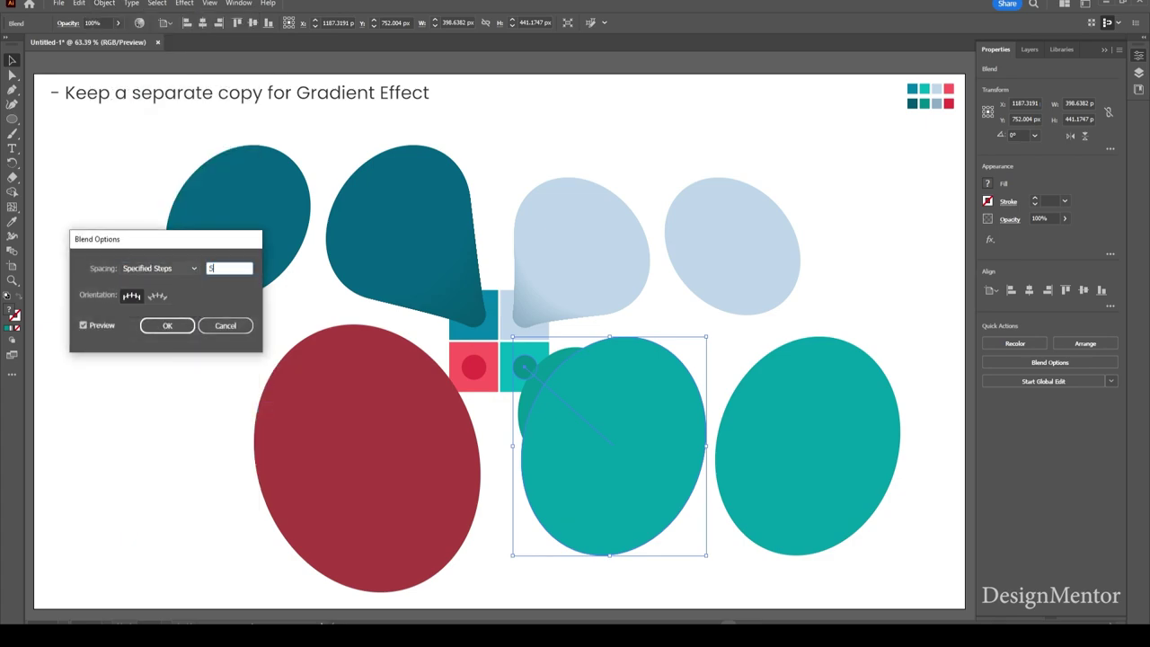
key("Return")
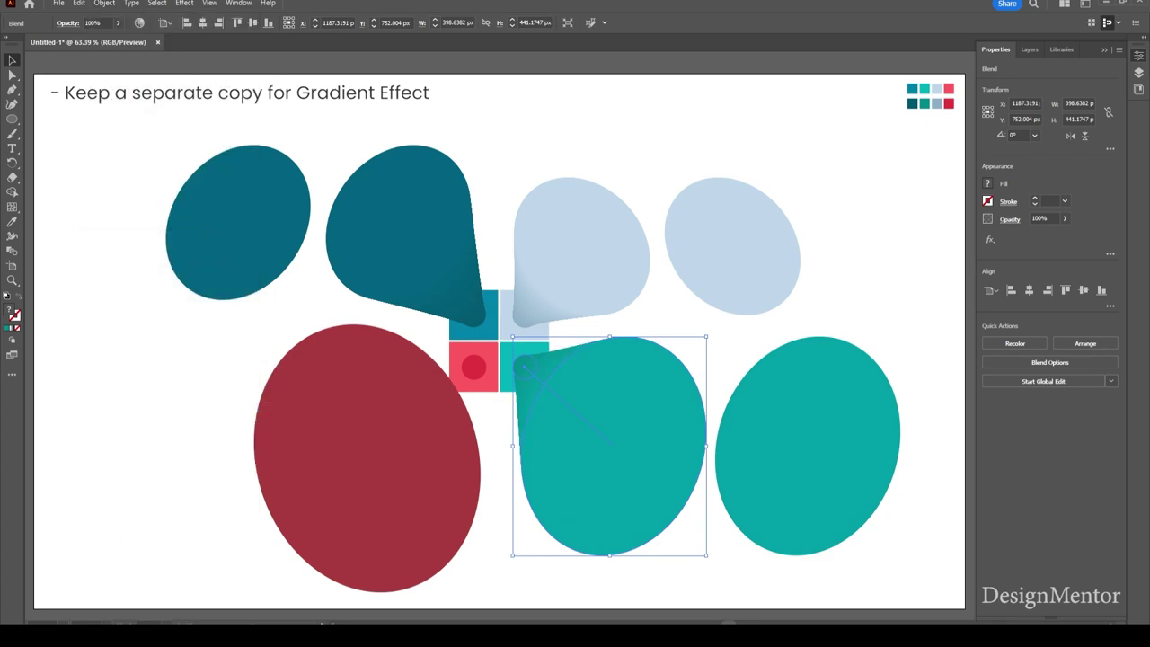
key("ctrl+shift+a")
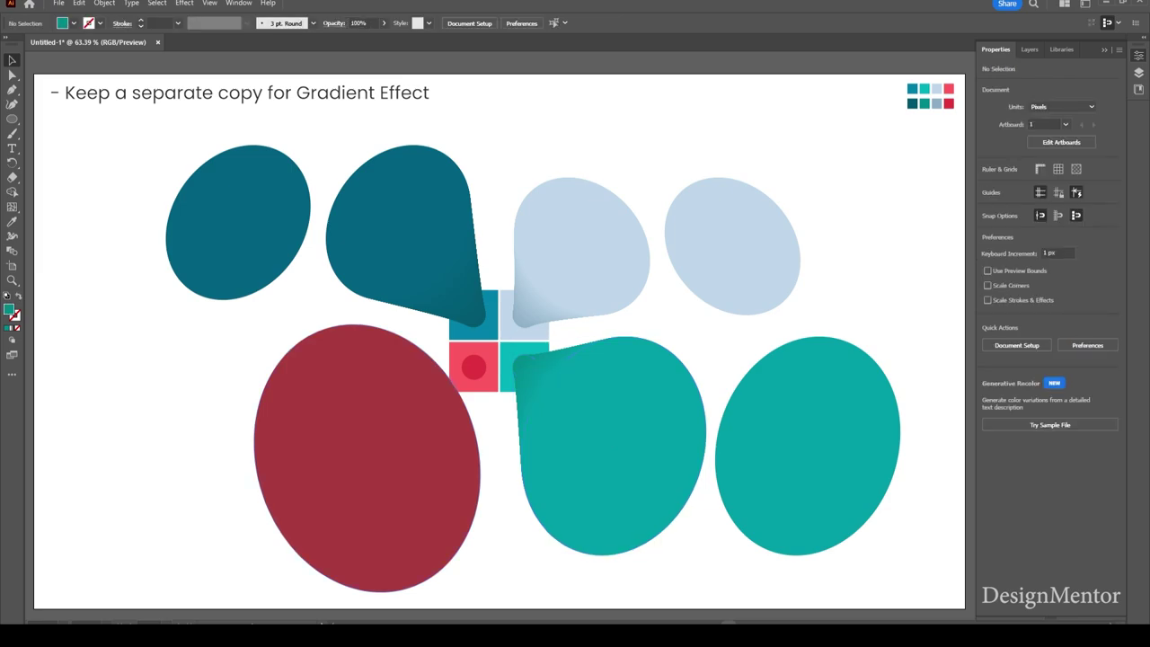
left_click(367, 458)
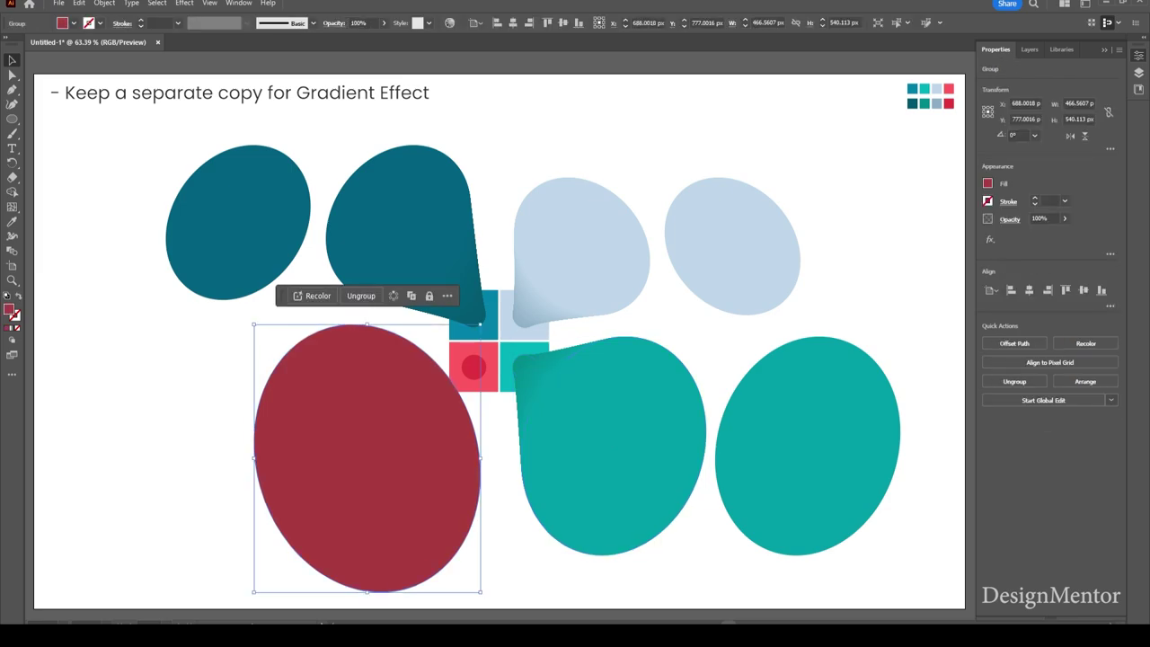
Step: Alt-drag a spare red ellipse copy far left, then blend the original with the small red circle
left_click_drag(366, 458, 298, 458)
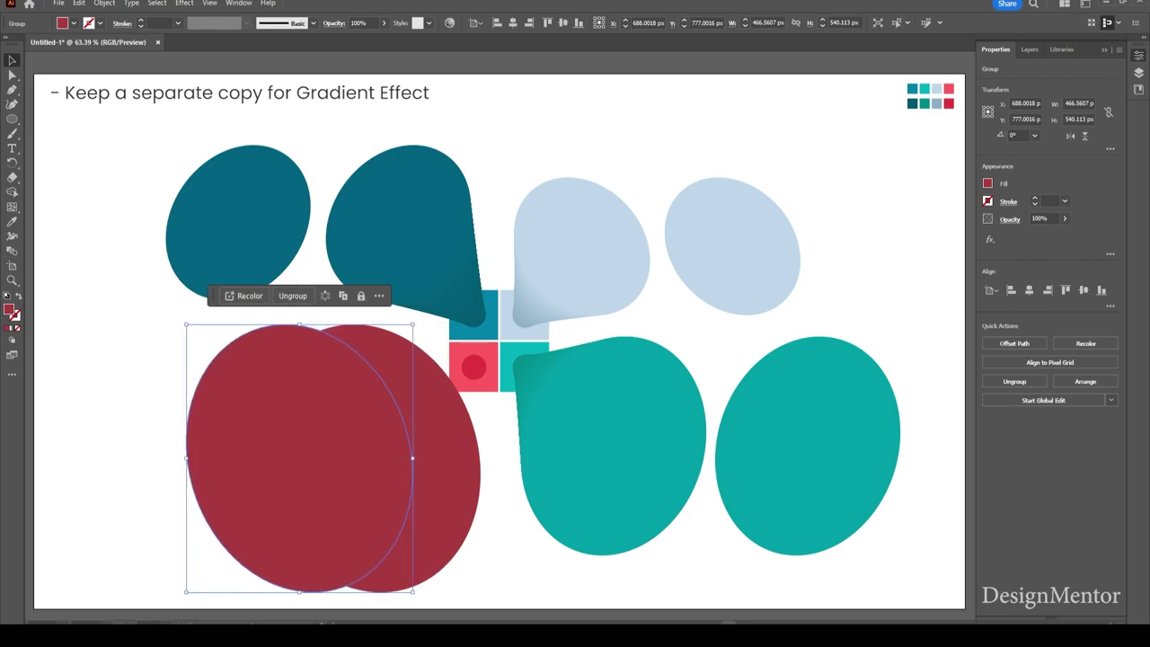
left_click_drag(299, 458, 135, 459)
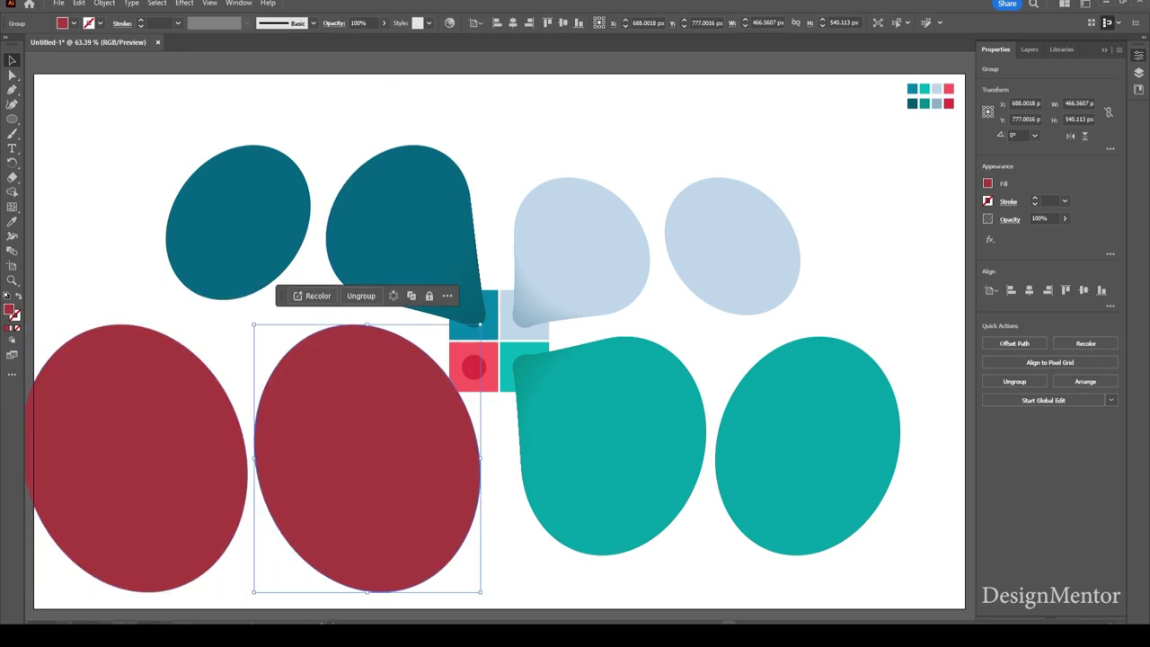
left_click(474, 366, "shift")
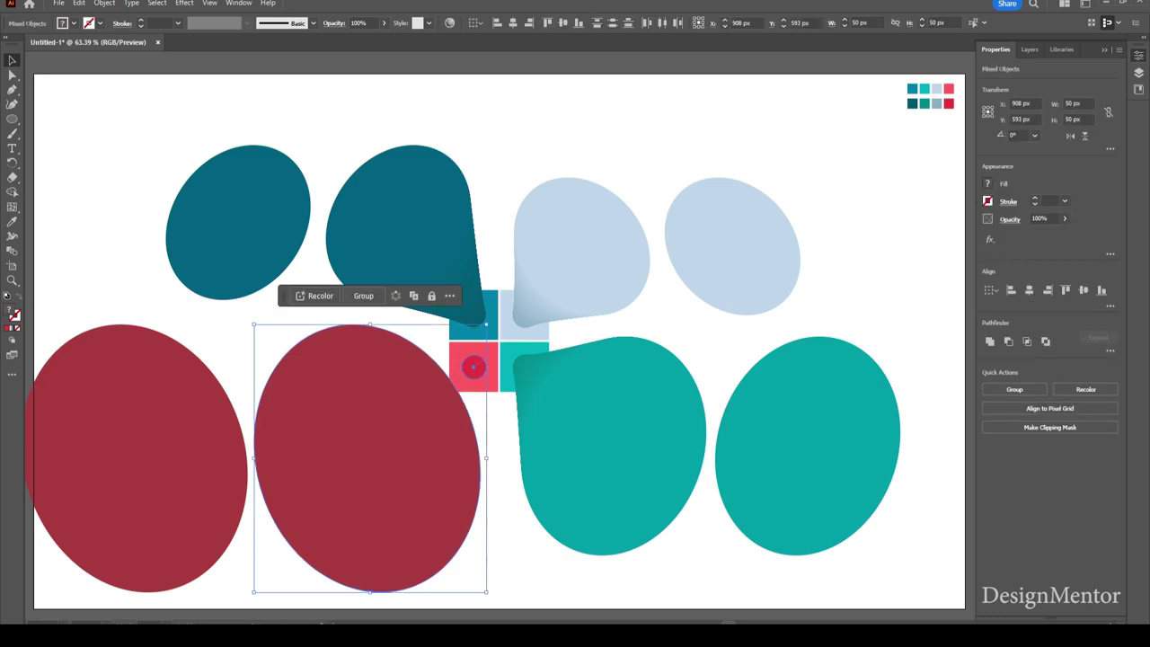
left_click(104, 3)
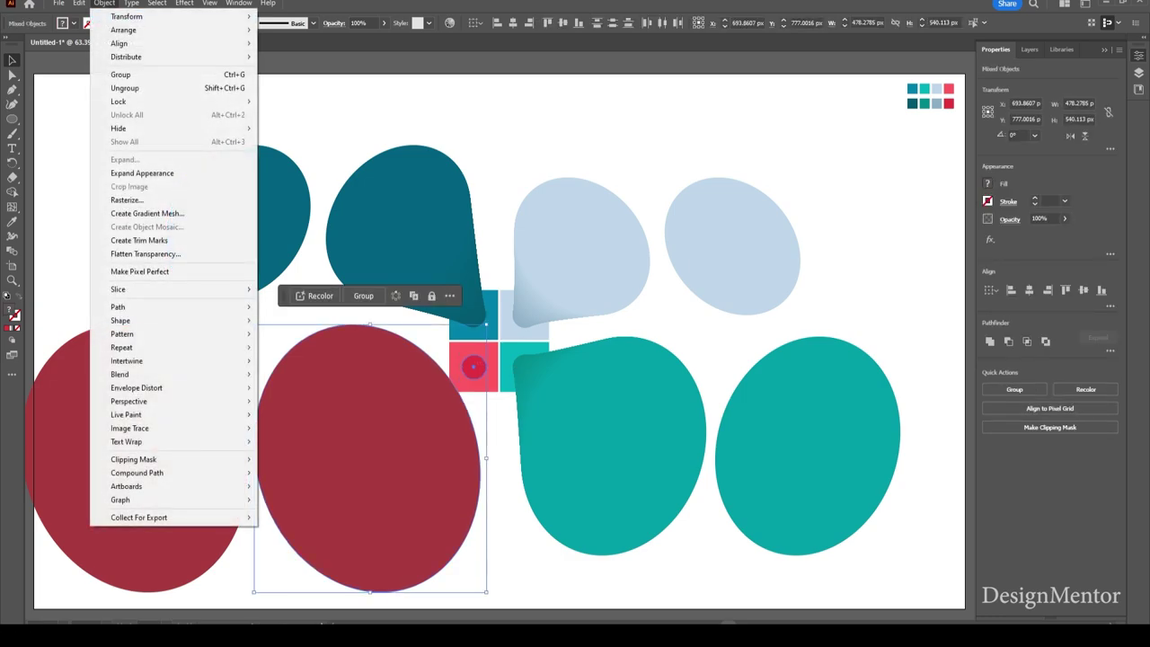
mouse_move(119, 374)
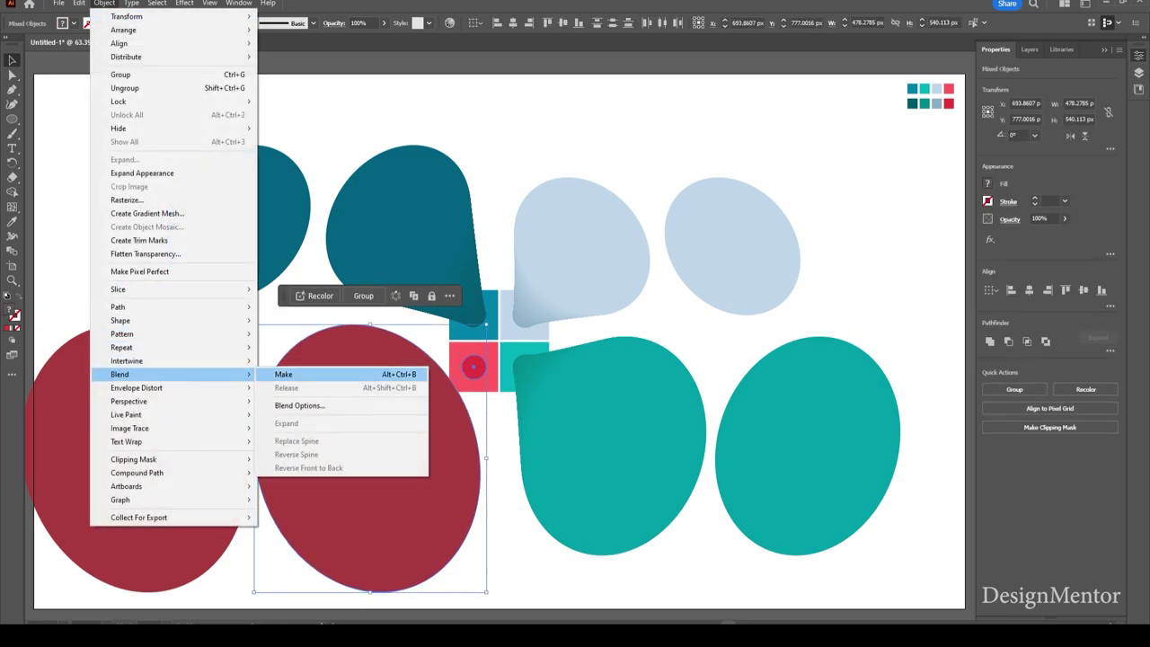
left_click(296, 374)
Step: Set the red blend spacing to Specified Steps and deselect the finished teardrop
left_click(104, 3)
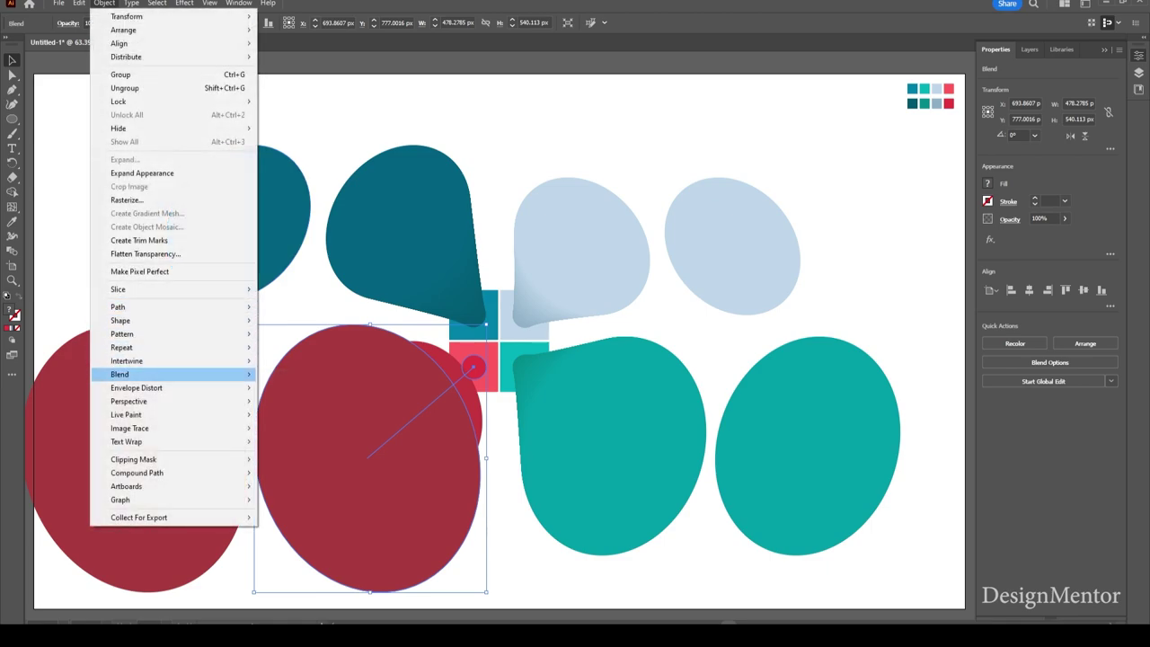
left_click(299, 406)
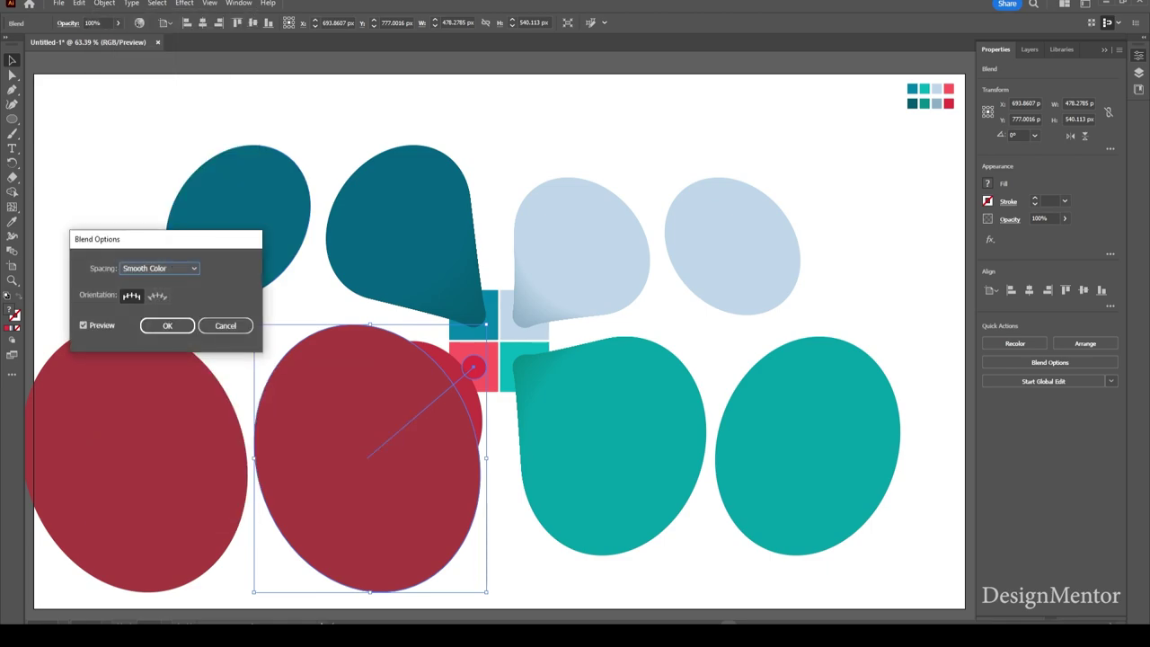
left_click(159, 268)
left_click(156, 294)
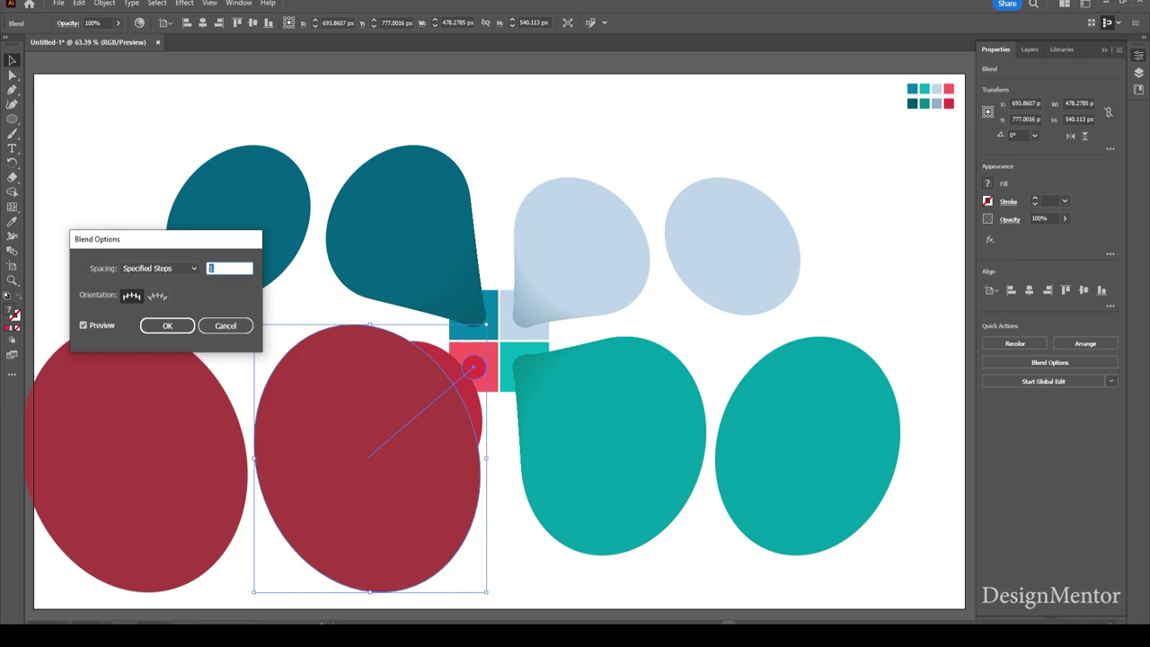
key("Return")
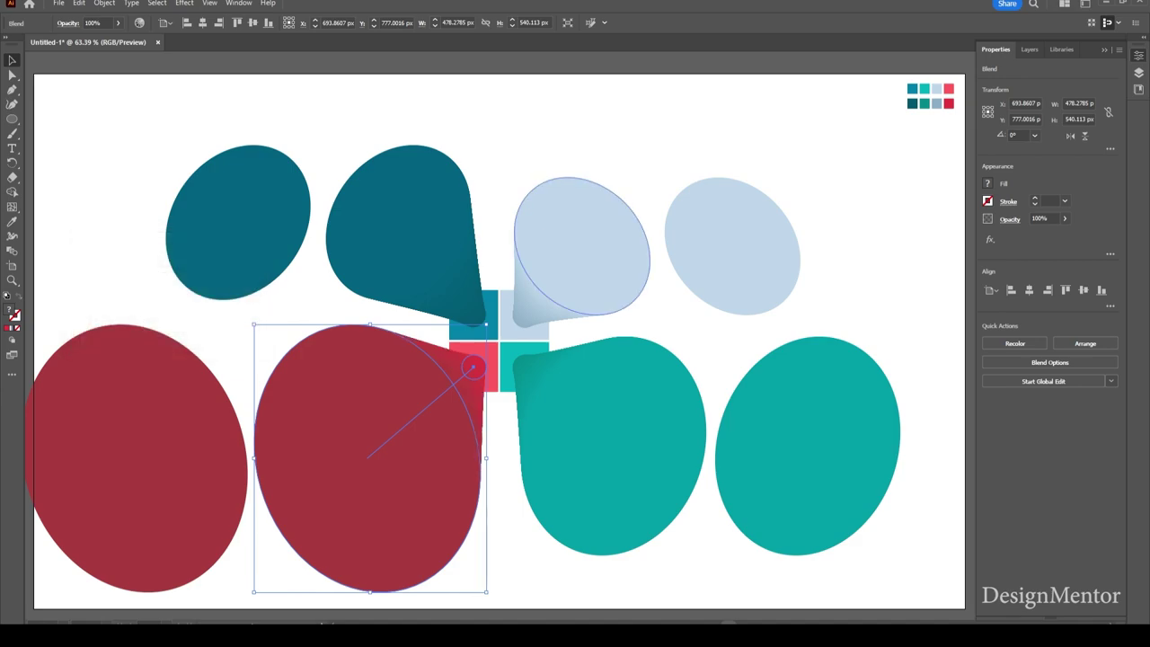
key("ctrl+shift+a")
left_click(238, 224)
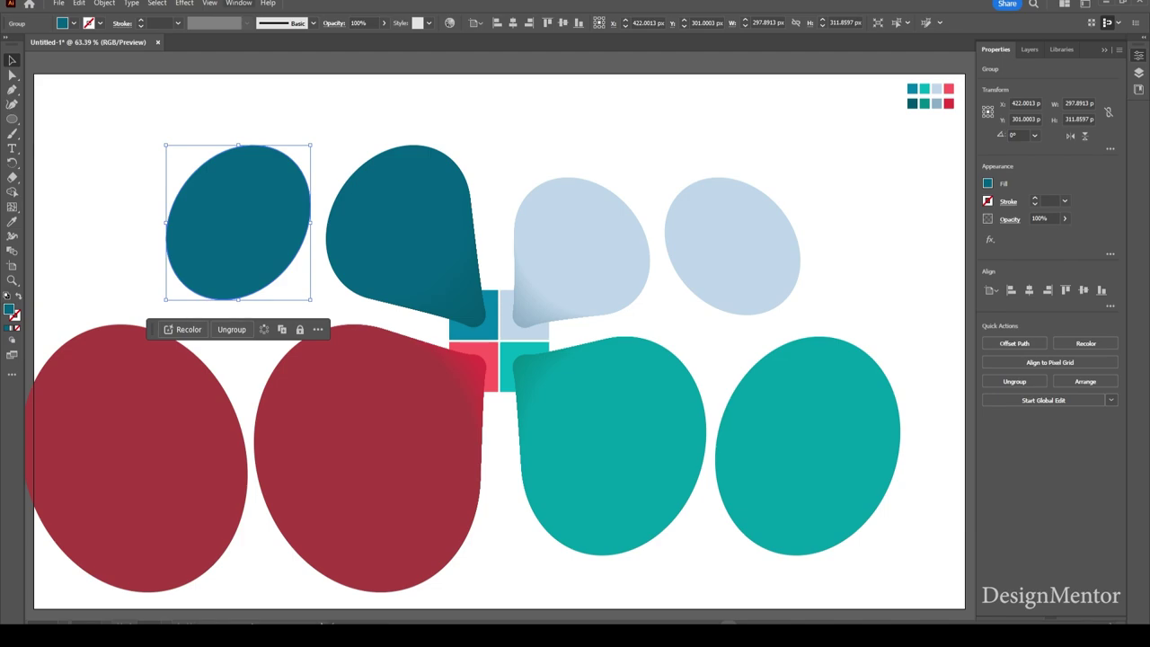
Step: Fill the spare dark teal ellipse with a linear gradient from the Gradient panel
left_click(238, 2)
left_click(261, 193)
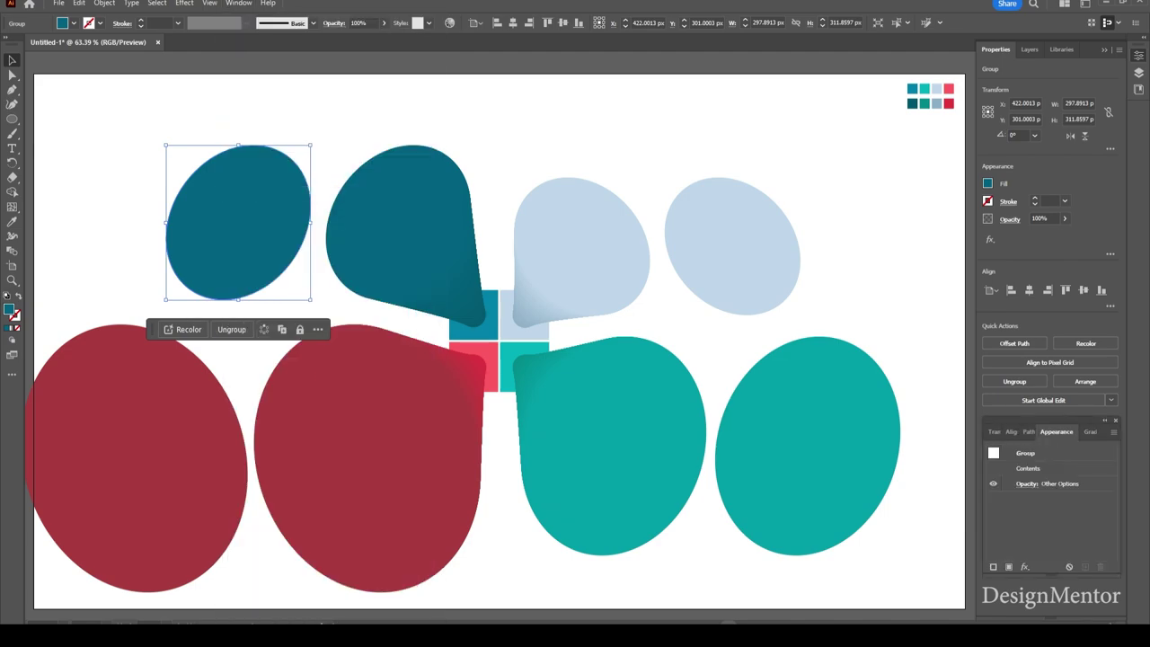
left_click(1090, 432)
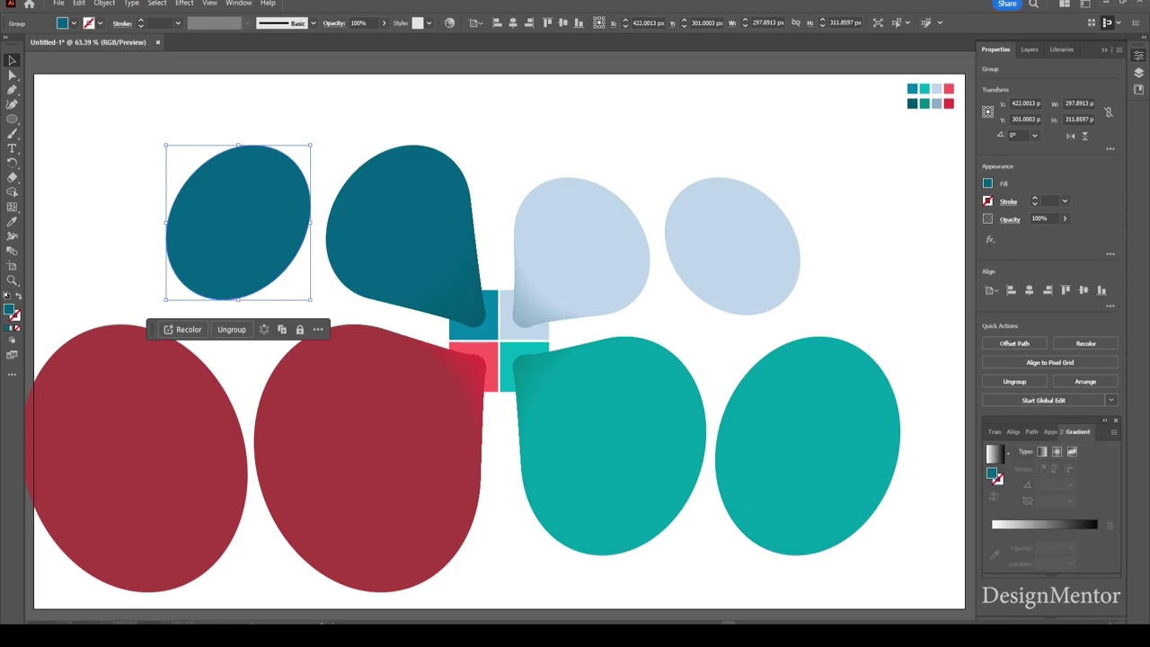
left_click(1042, 452)
Step: Set the gradient stops to #1a97b0 on the left and #0b5e73 on the right
left_click(992, 546)
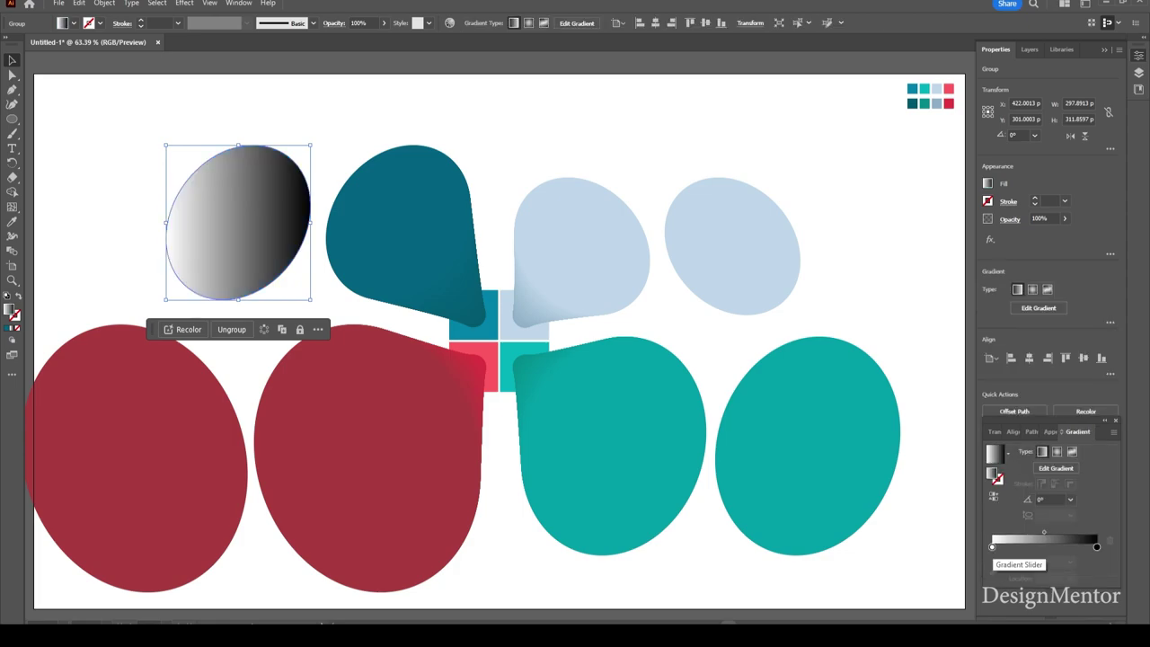
double_click(992, 547)
left_click(943, 458)
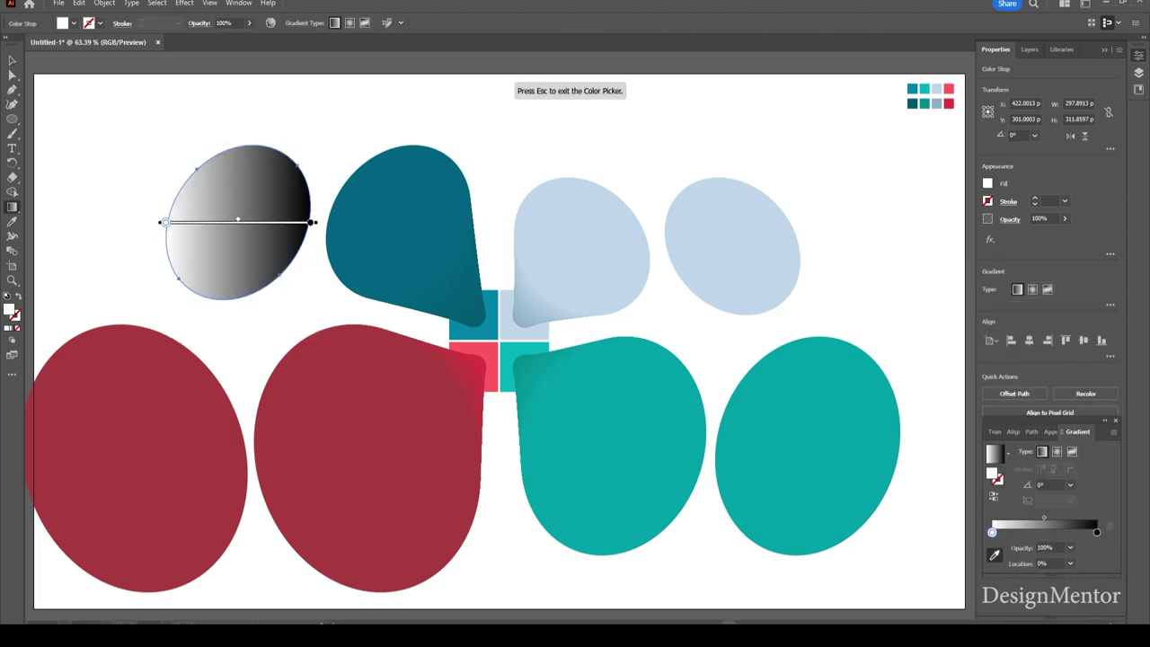
left_click(434, 252)
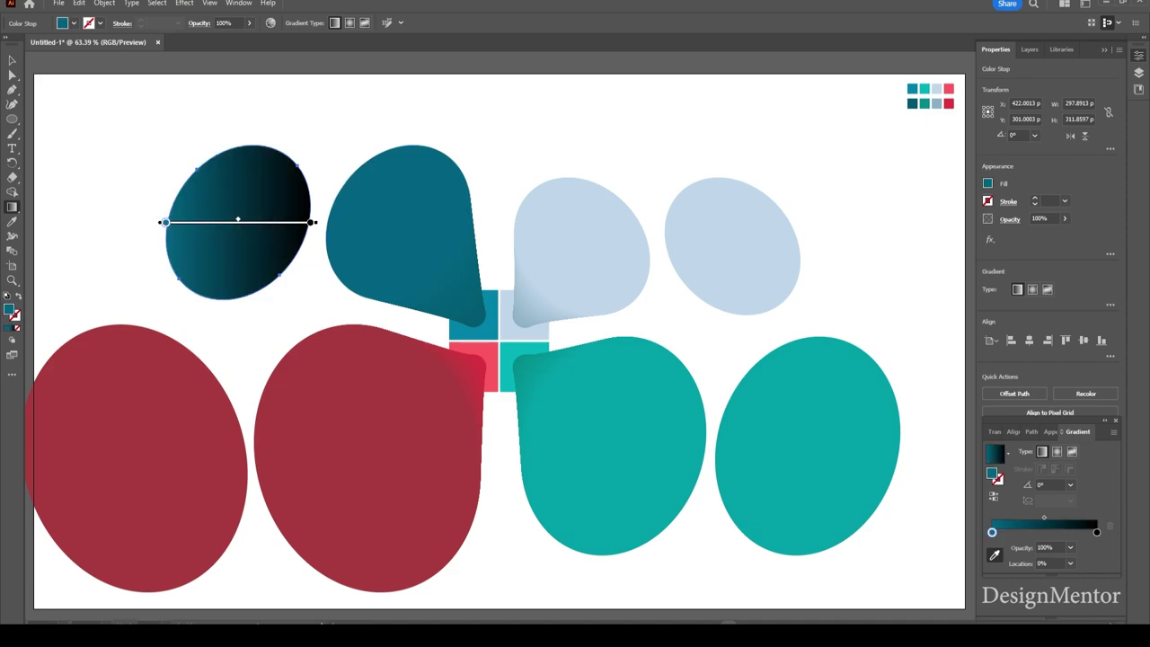
double_click(9, 309)
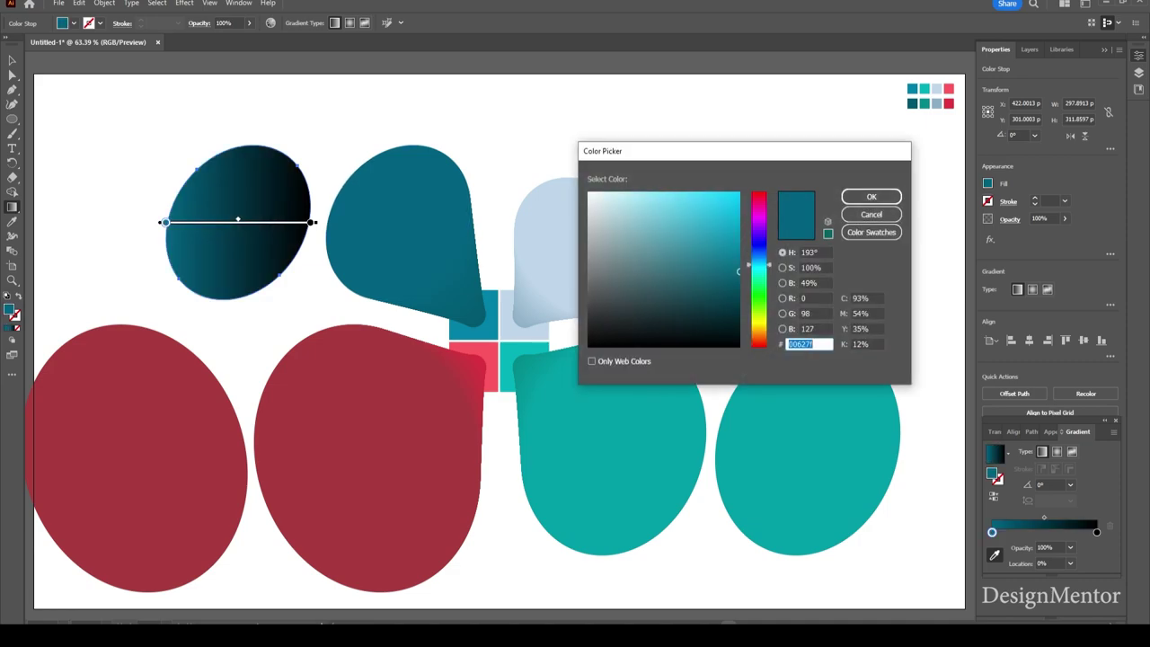
type("1a97b0")
left_click(871, 196)
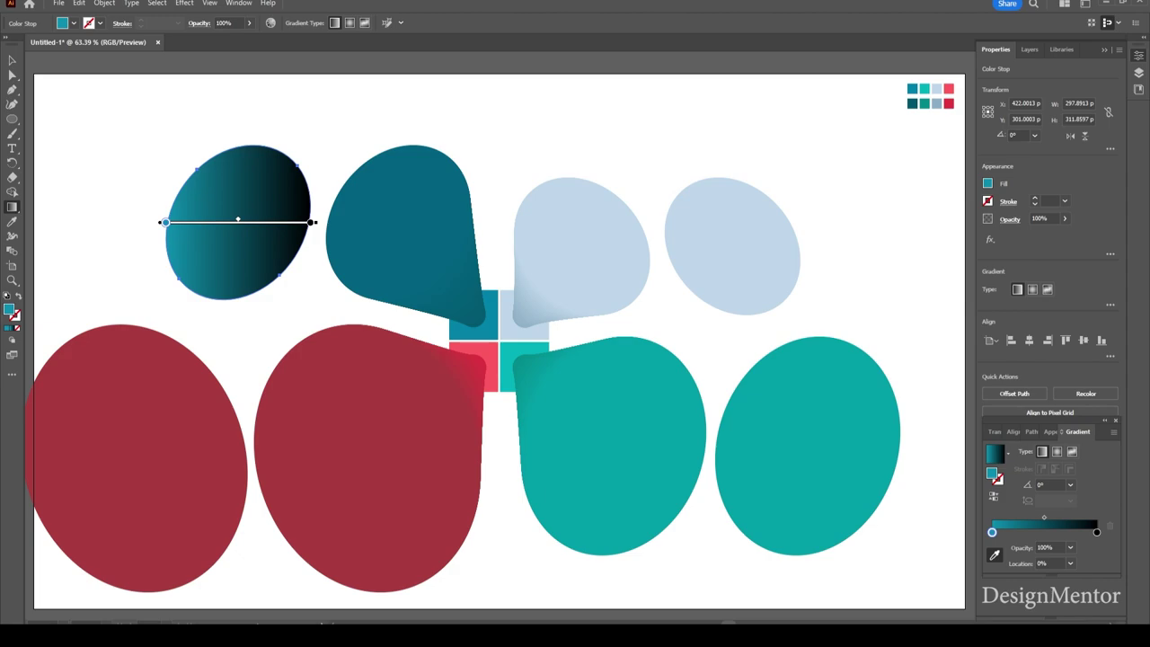
double_click(1097, 532)
left_click(942, 443)
left_click(409, 225)
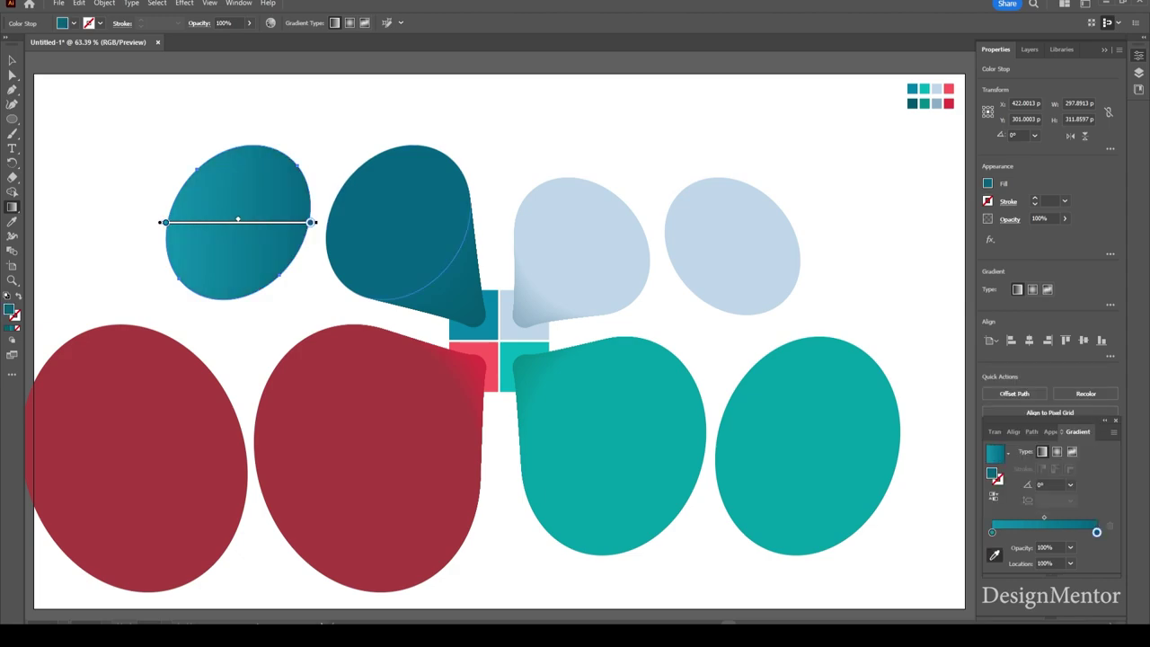
double_click(1096, 532)
type("0b5e73")
left_click(870, 196)
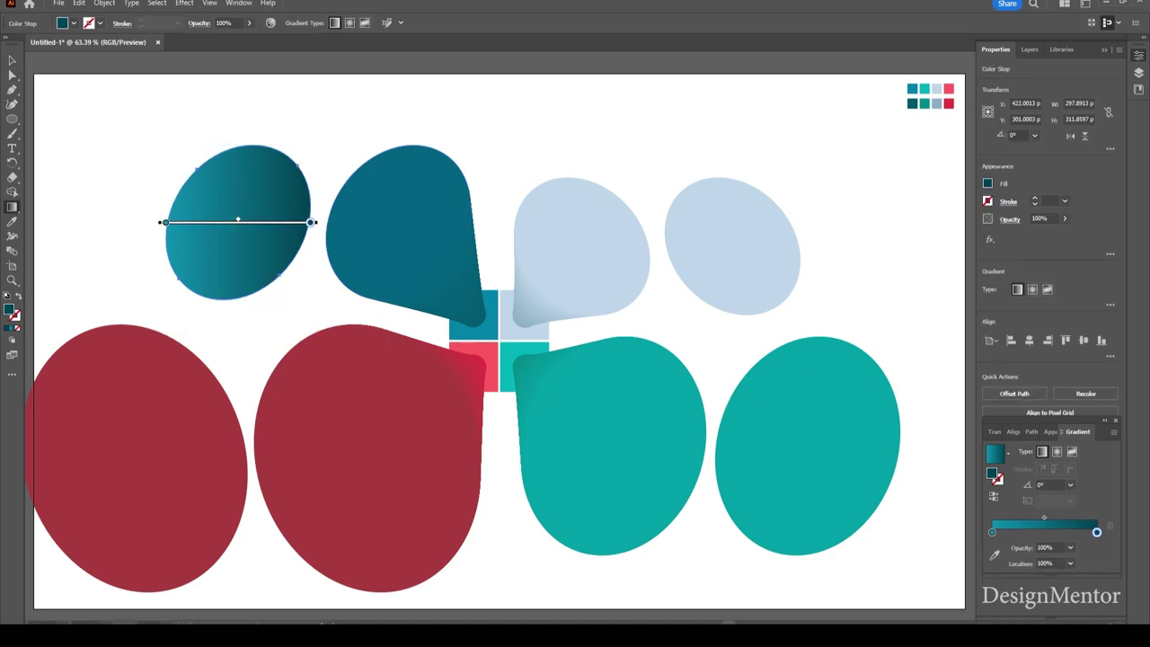
Step: Angle the gradient diagonally at −42° and move the ellipse onto the teal teardrop's round end
left_click_drag(192, 174, 282, 262)
key("v")
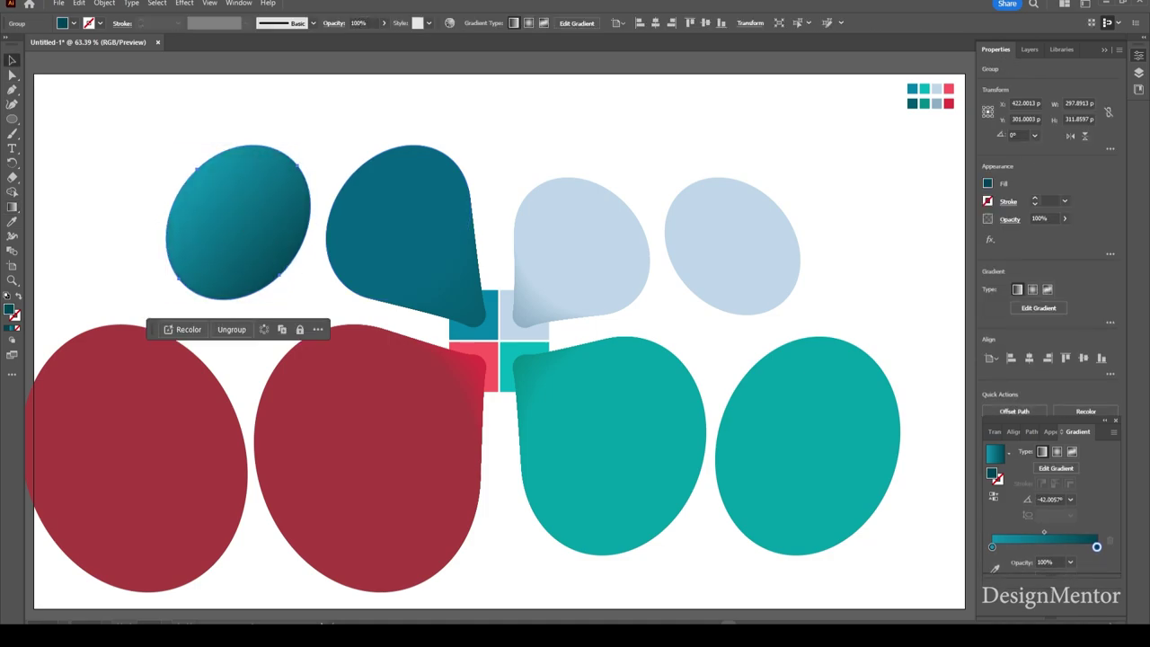
key("ctrl+shift+a")
left_click_drag(243, 224, 402, 216)
left_click_drag(398, 222, 398, 222)
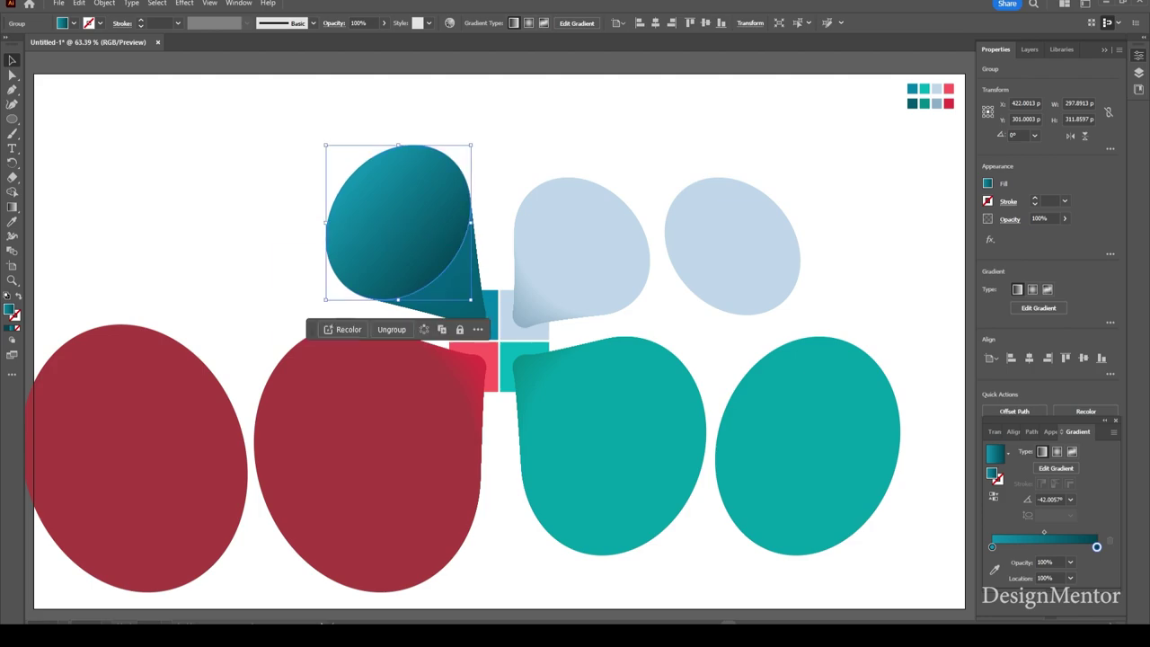
Step: Give the upper-right ellipse a linear gradient whose left stop is the neighbouring light blue
left_click(575, 126)
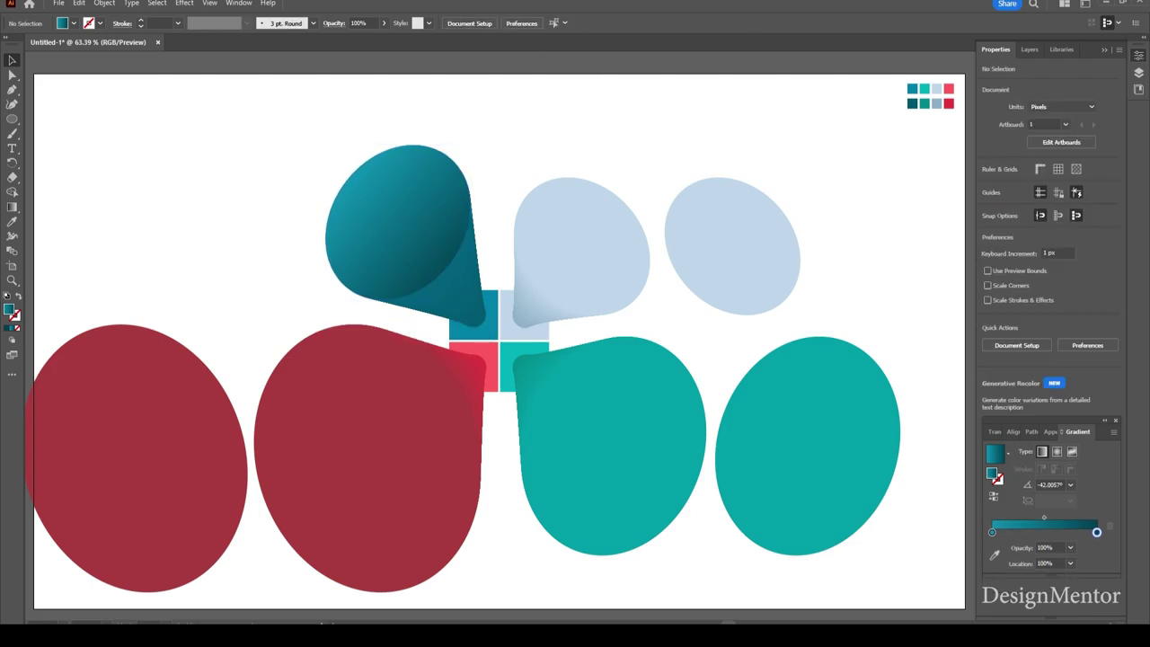
left_click(732, 246)
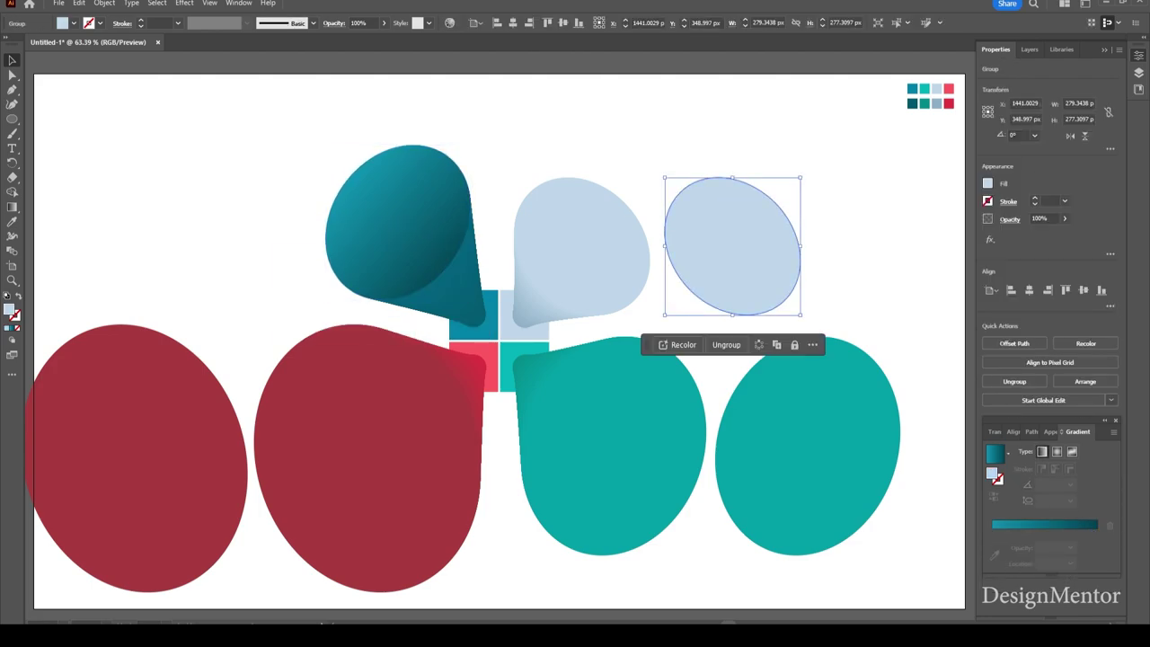
left_click(1042, 451)
double_click(992, 547)
left_click(943, 459)
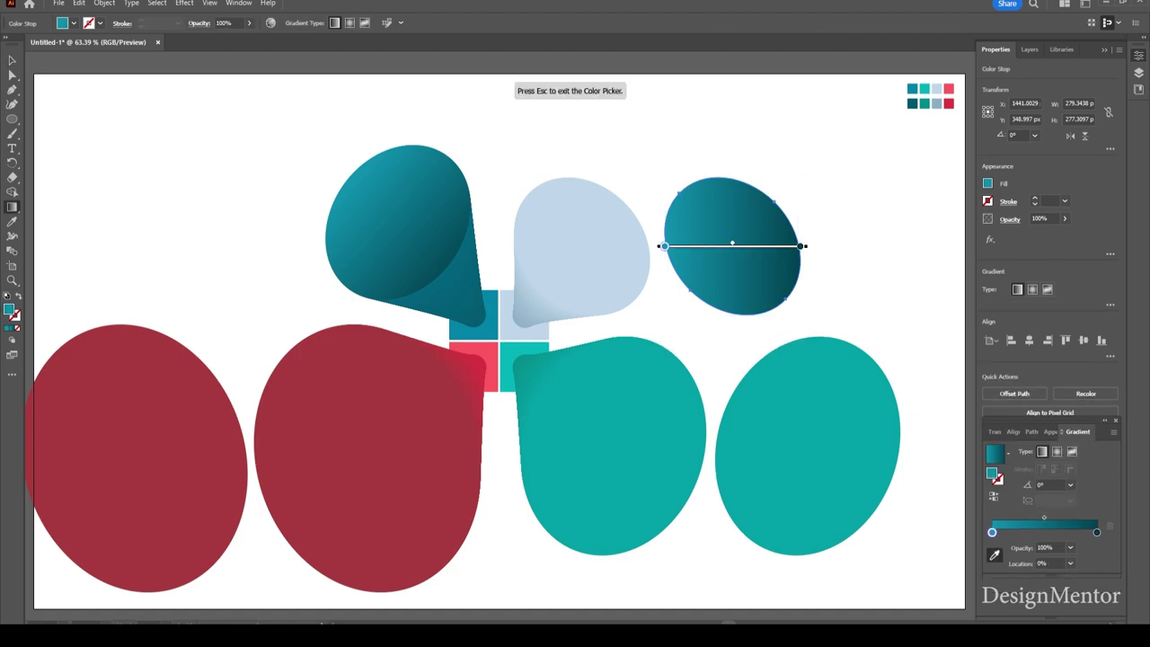
left_click(575, 242)
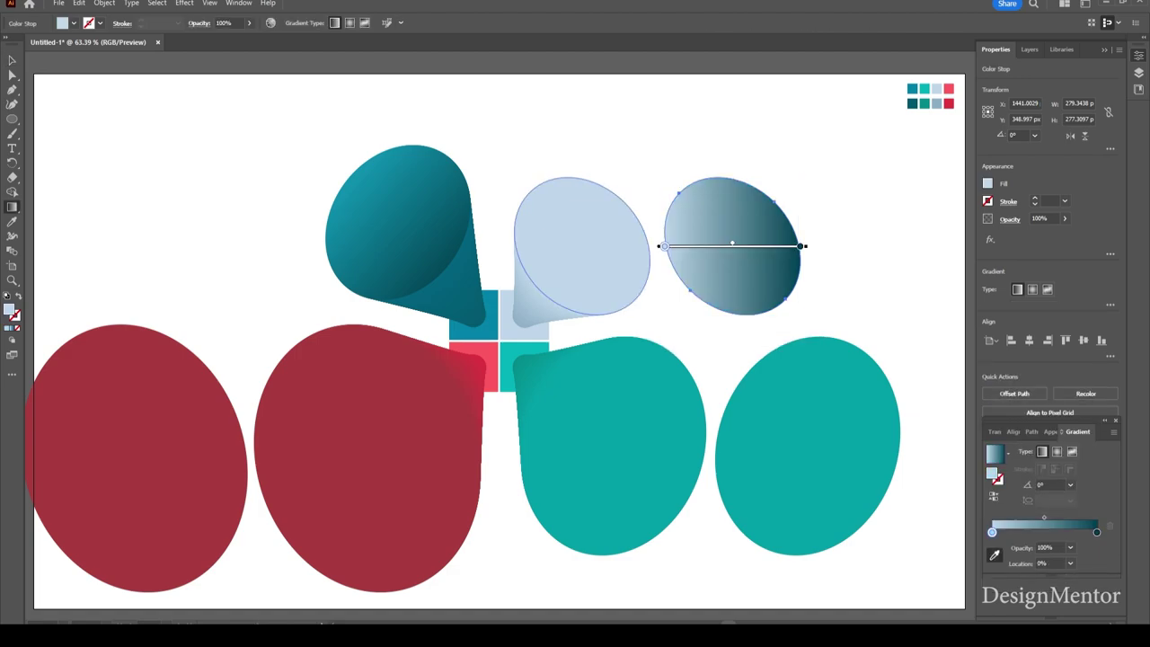
double_click(10, 310)
left_click(871, 196)
Step: Set the gradient's right stop to a darker blue-grey
double_click(1096, 532)
left_click(942, 444)
left_click(579, 234)
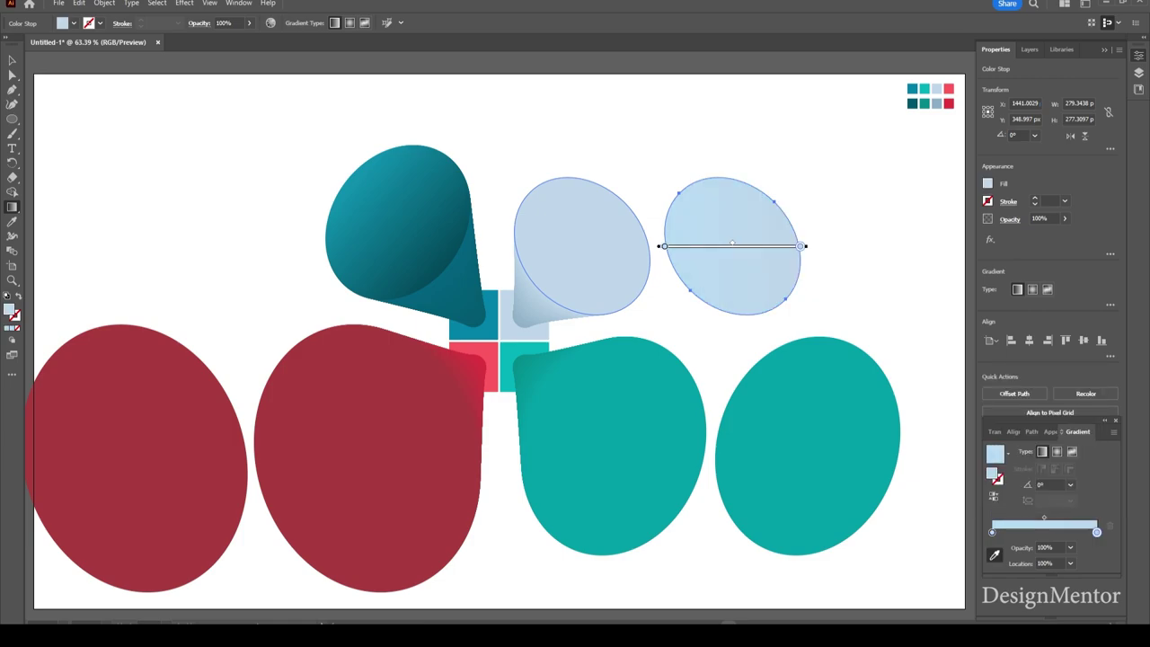
double_click(10, 310)
left_click(641, 231)
left_click(870, 196)
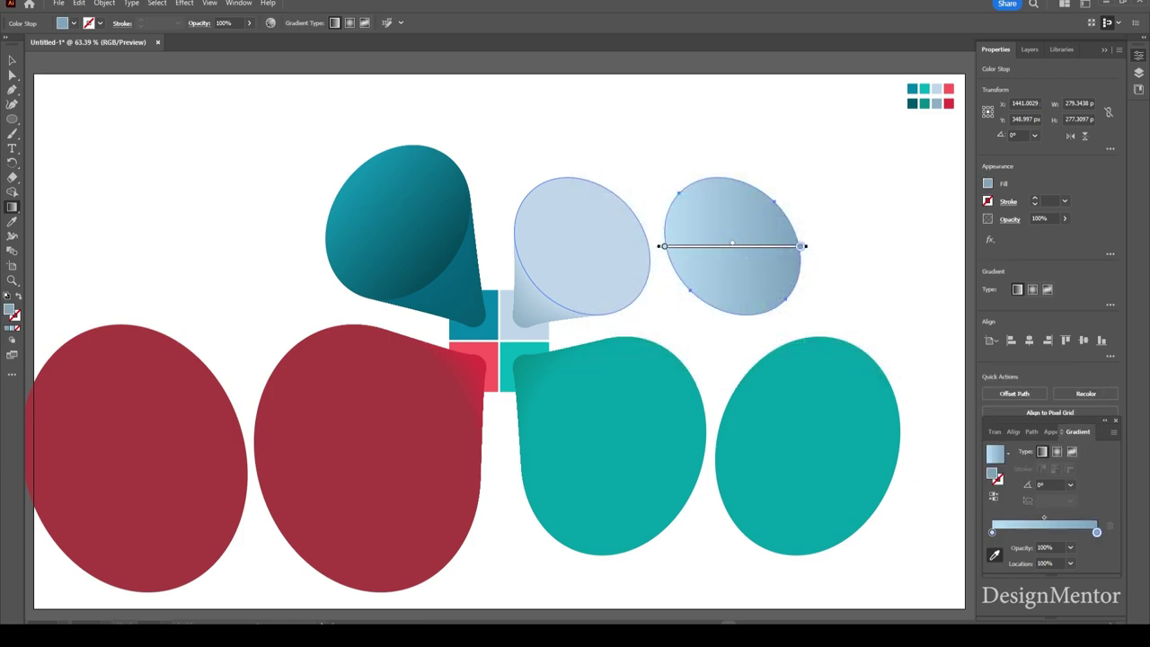
Step: Angle the gradient diagonally (about −45°) and move the ellipse onto the light-blue teardrop
left_click_drag(683, 194, 789, 307)
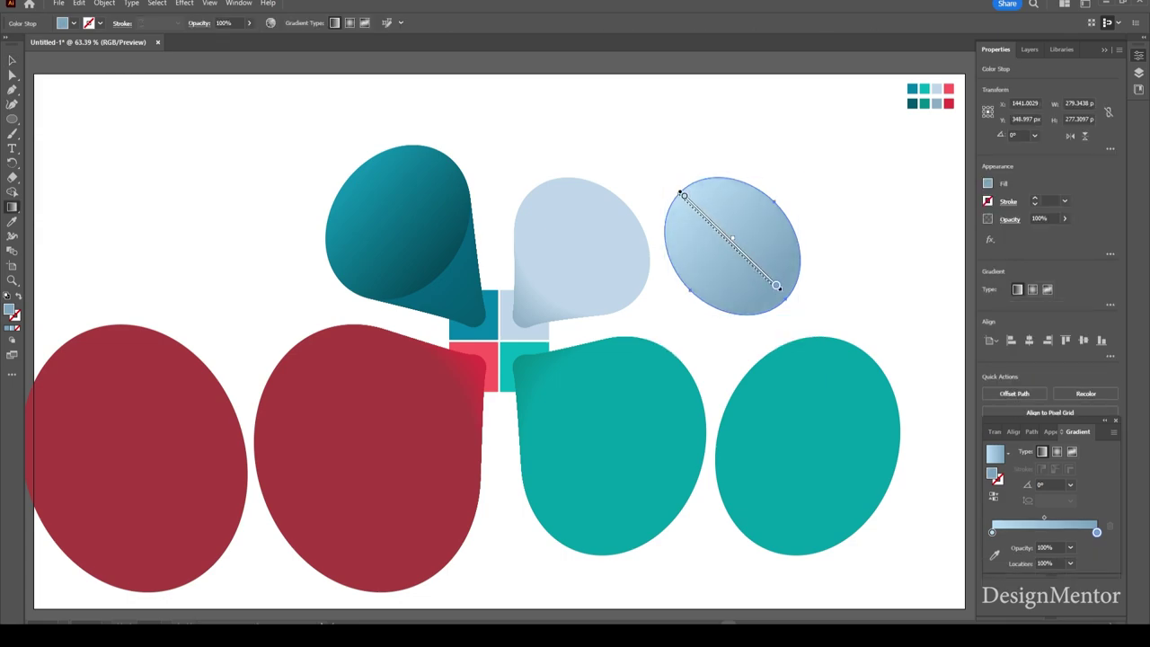
key("v")
left_click_drag(791, 247, 616, 247)
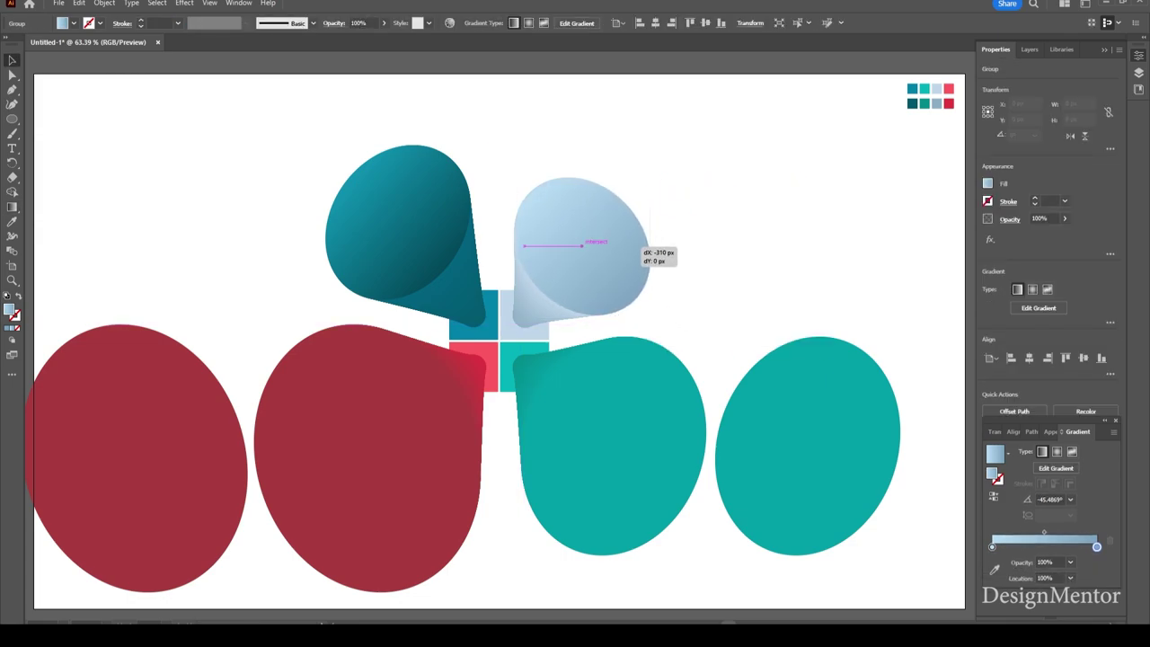
key("ctrl+shift+a")
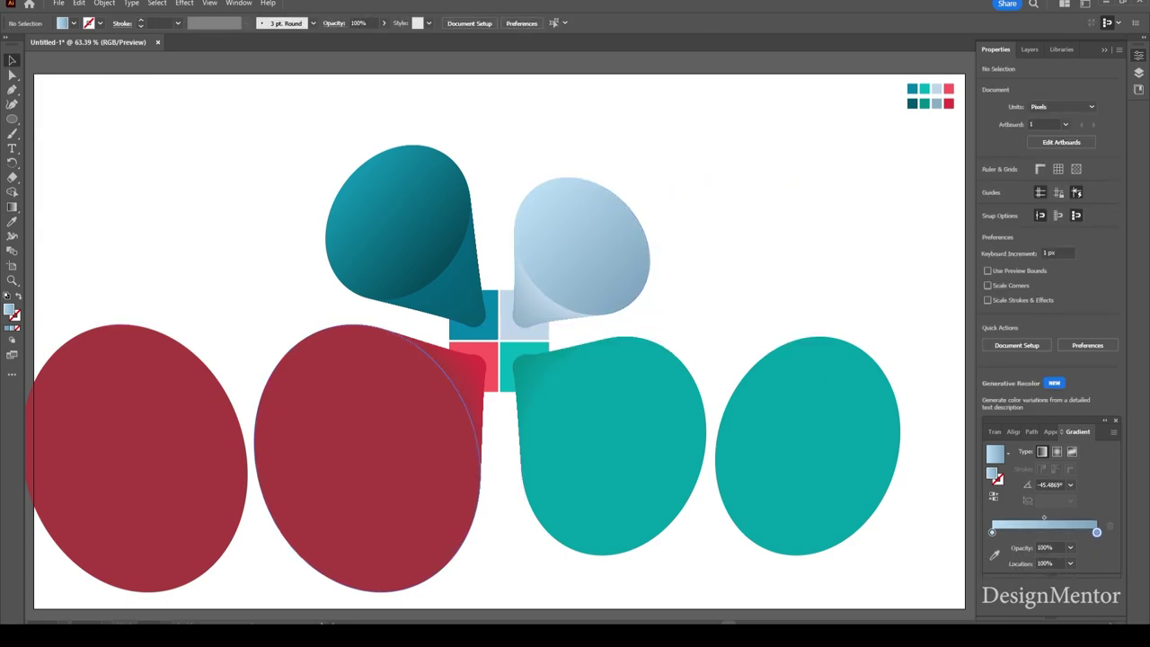
left_click(134, 458)
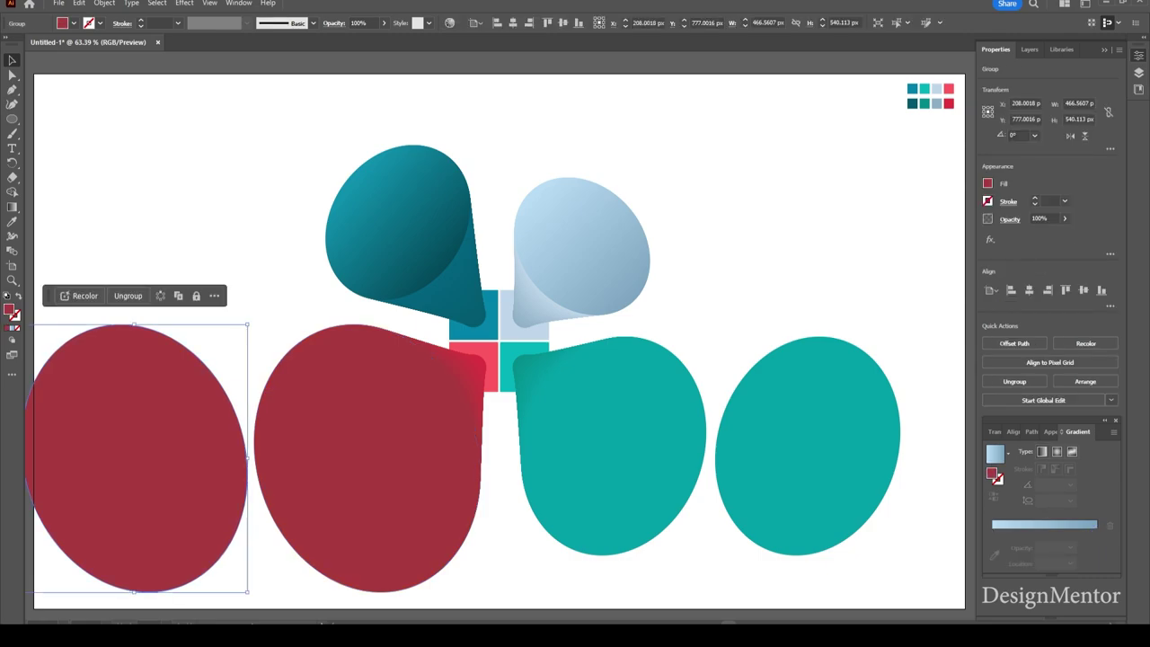
Step: Apply a linear gradient to the red ellipse with a left stop of #e53c49
left_click(995, 454)
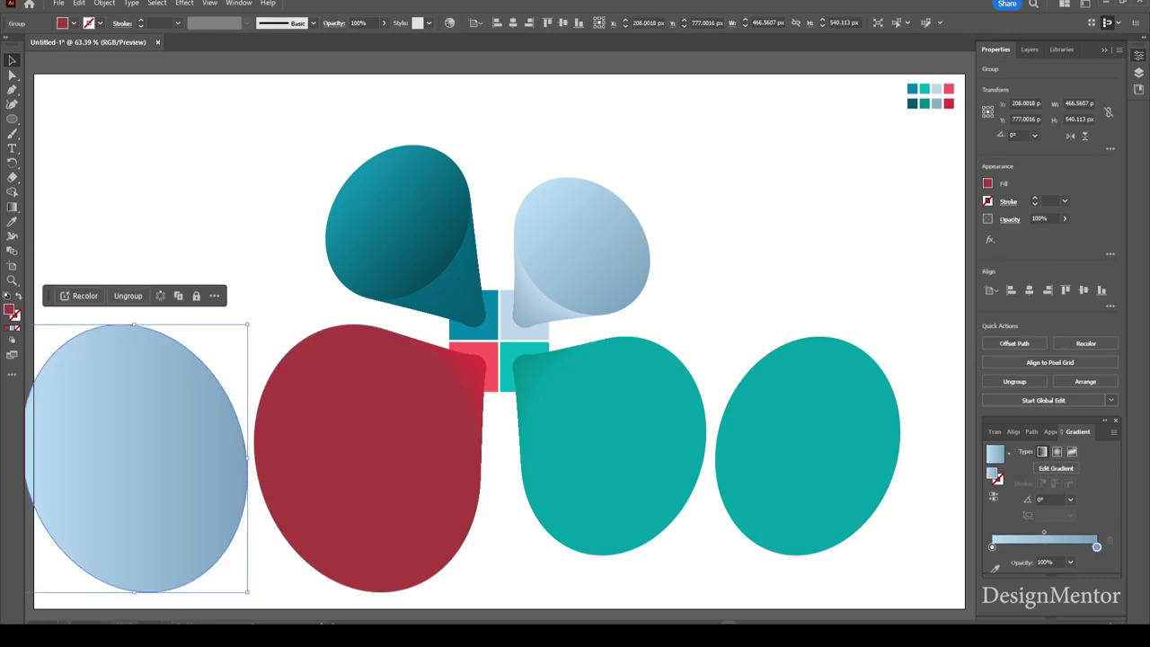
double_click(992, 532)
left_click(943, 458)
left_click(359, 449)
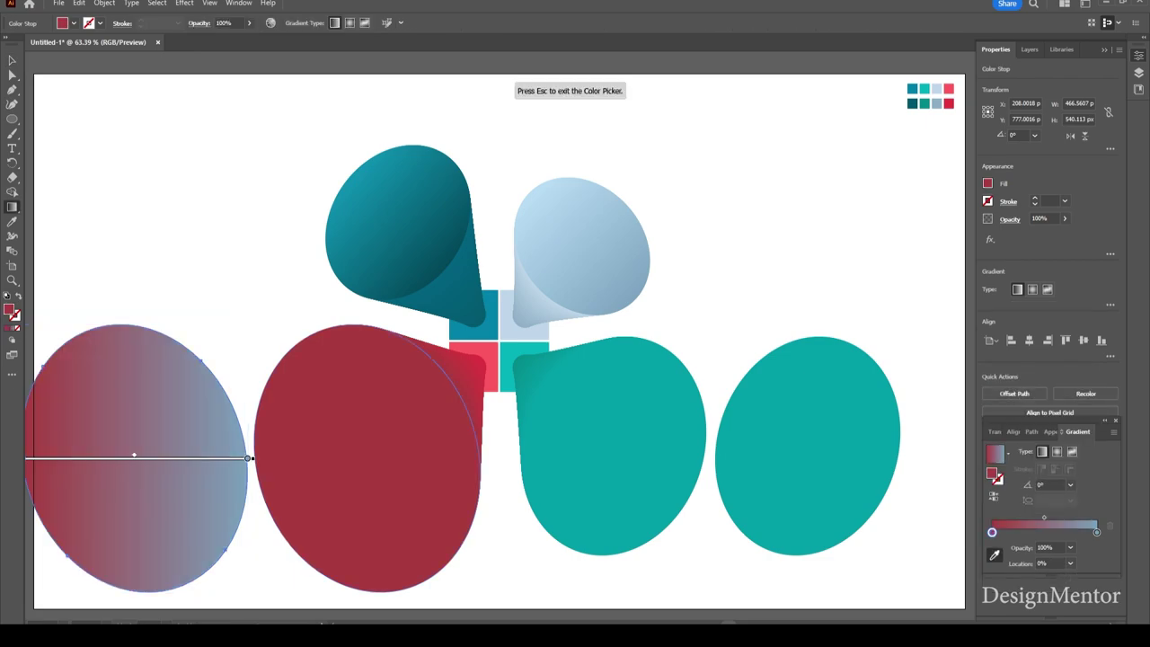
double_click(8, 310)
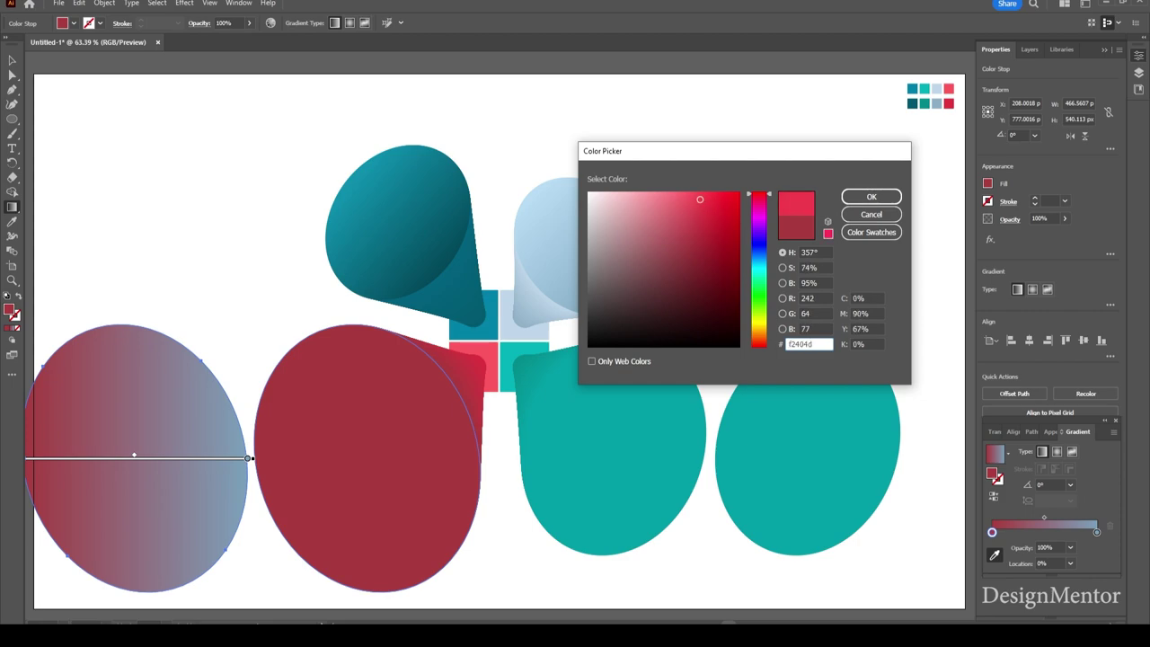
type("e53c49")
key("Tab")
key("Return")
Step: Set the red gradient's right stop to deep red #821a22
double_click(1097, 532)
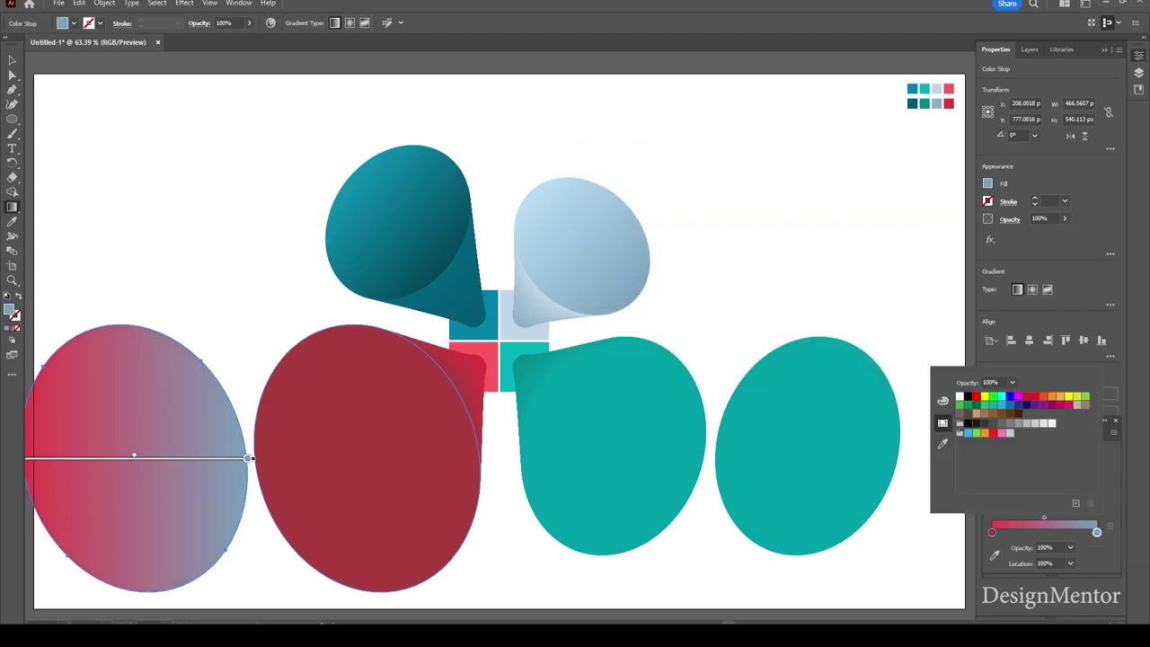
left_click(942, 444)
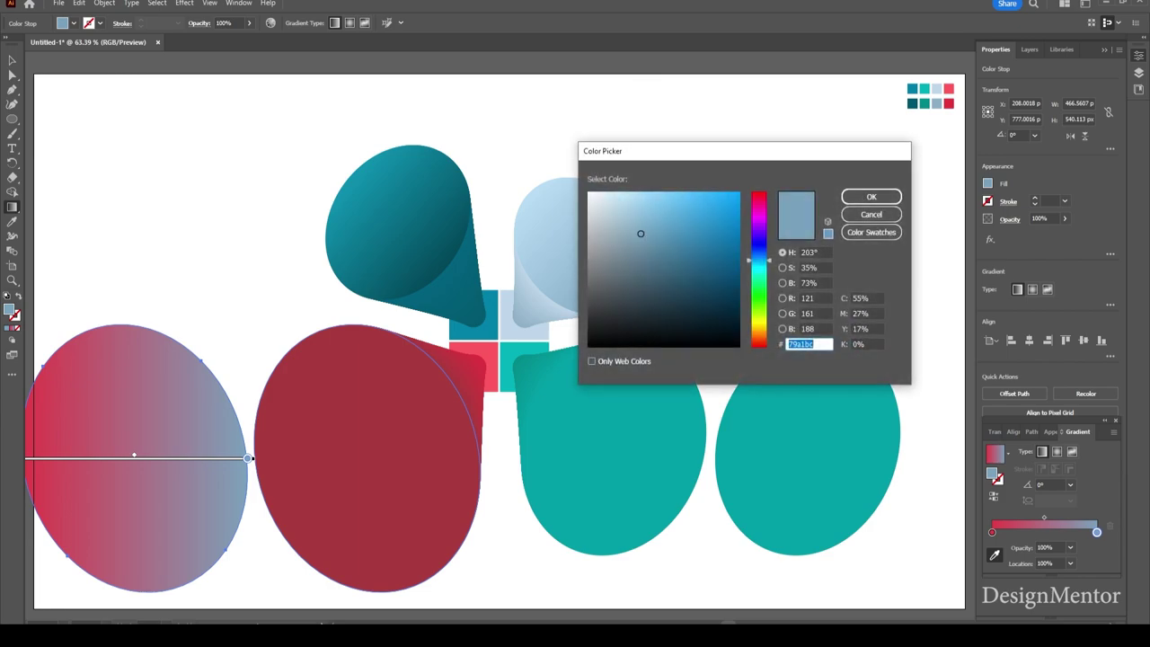
left_click(871, 214)
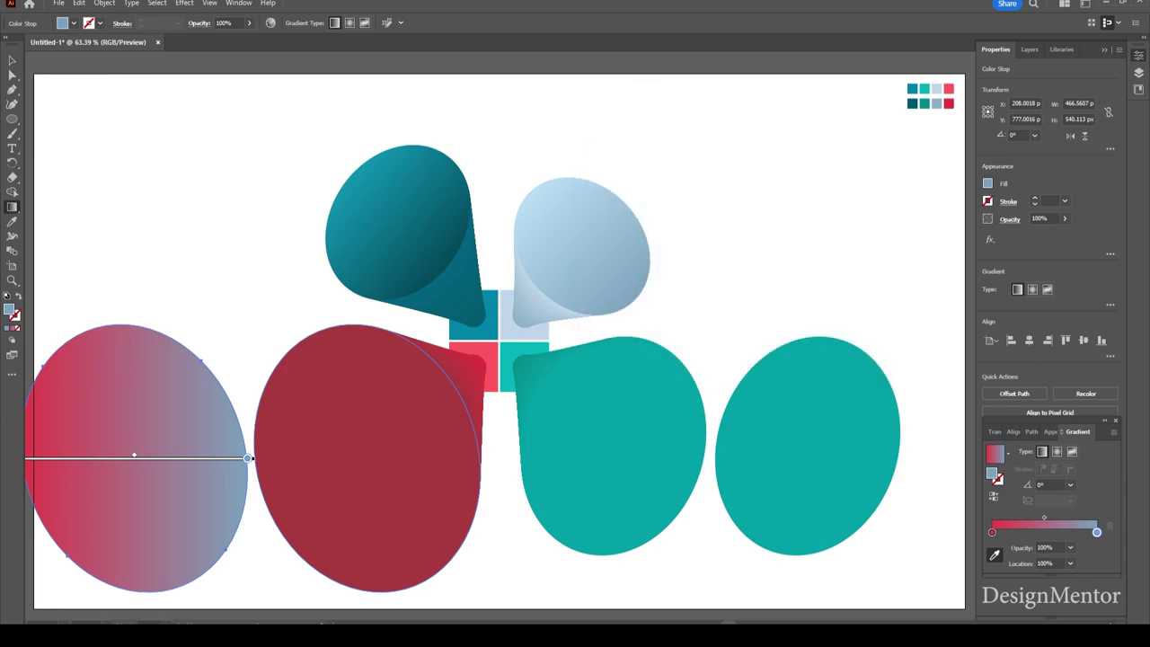
left_click(995, 554)
left_click(441, 404)
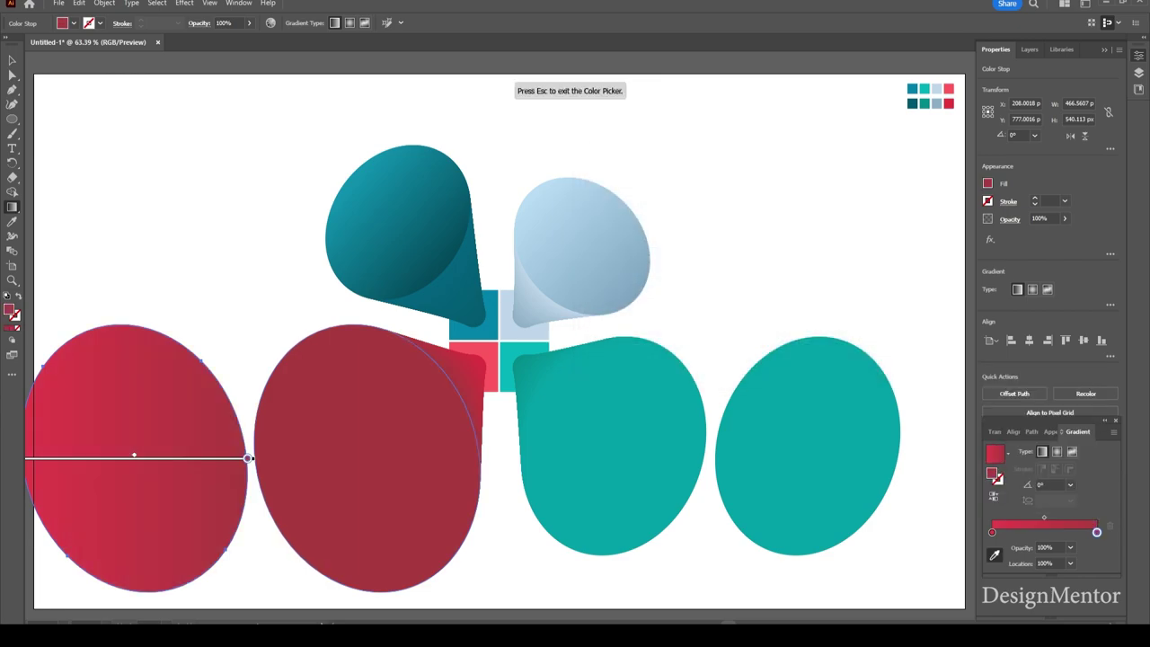
left_click(709, 268)
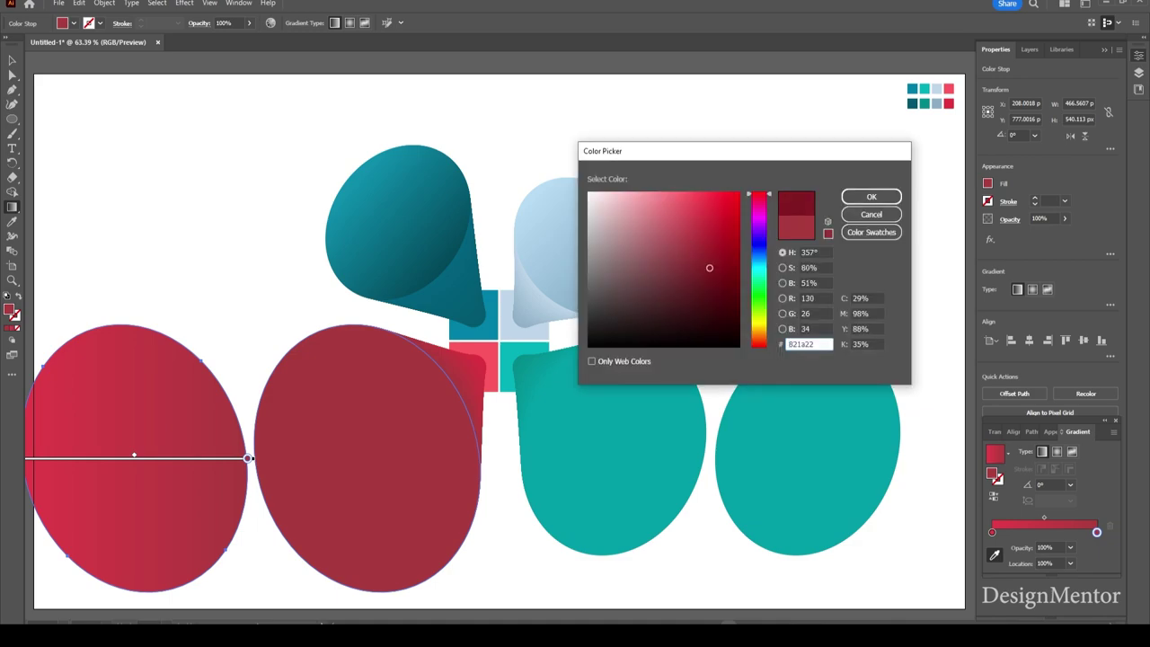
left_click(871, 196)
double_click(992, 532)
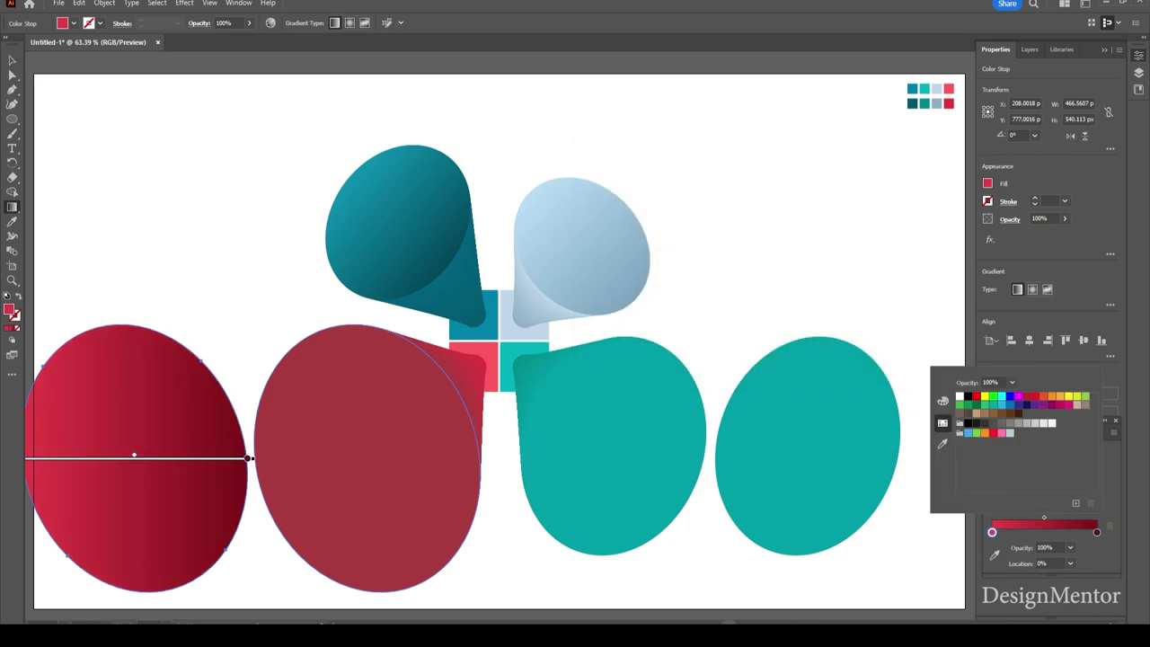
key("Escape")
Step: Angle the red gradient diagonally (about −48°) and move the ellipse onto the red teardrop
key("v")
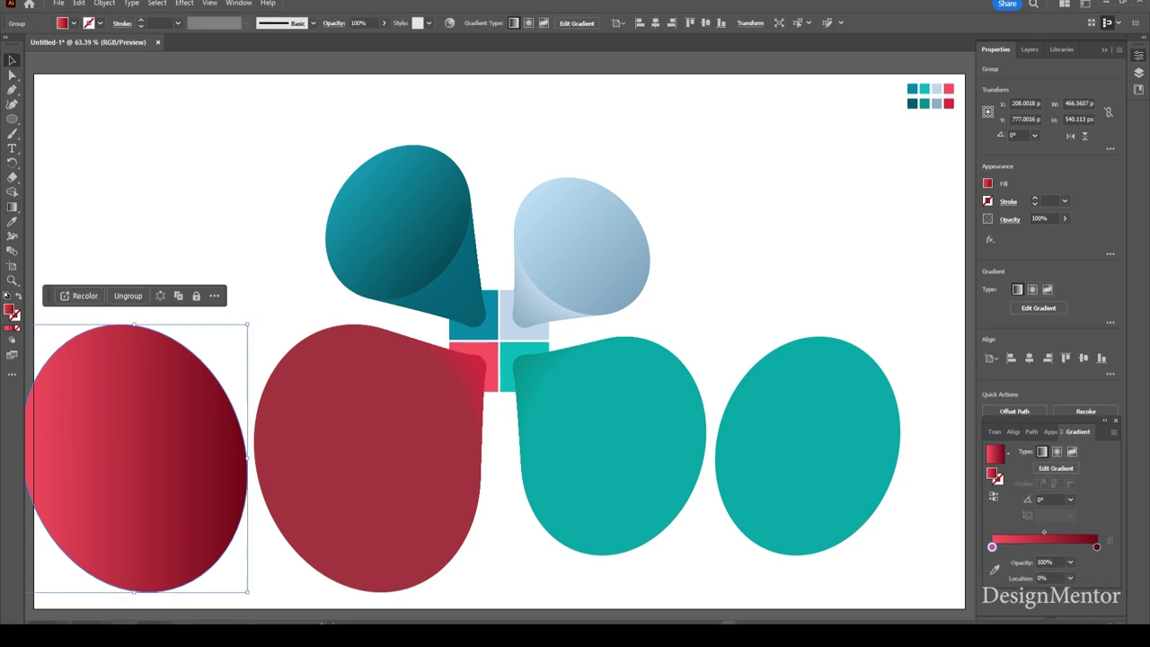
key("ctrl+shift+a")
key("g")
left_click(250, 458)
left_click_drag(46, 367, 233, 565)
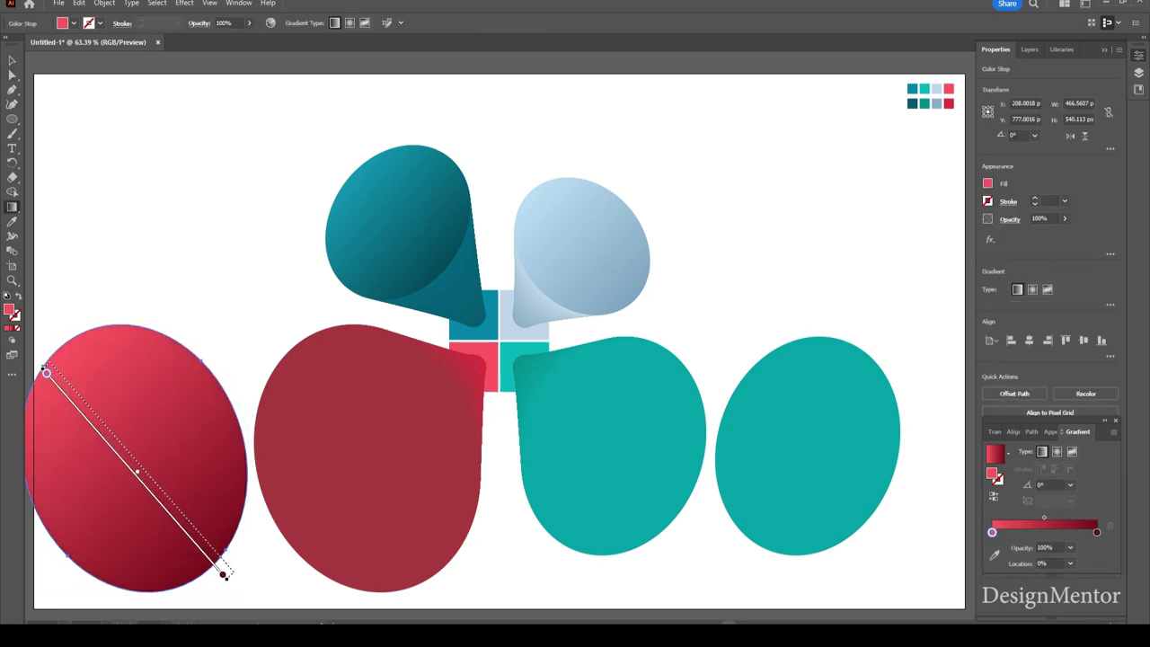
key("v")
left_click_drag(175, 438, 409, 450)
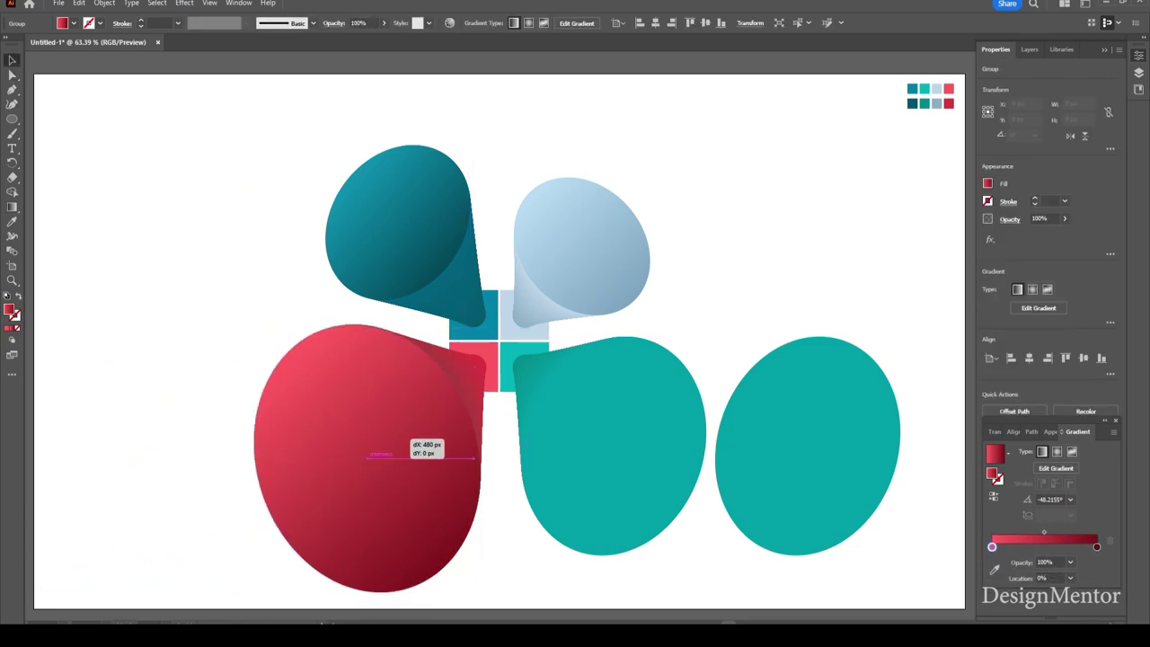
key("ctrl+shift+a")
Step: Apply a linear gradient to the teal ellipse with a brightened sampled-teal left stop
left_click(759, 369)
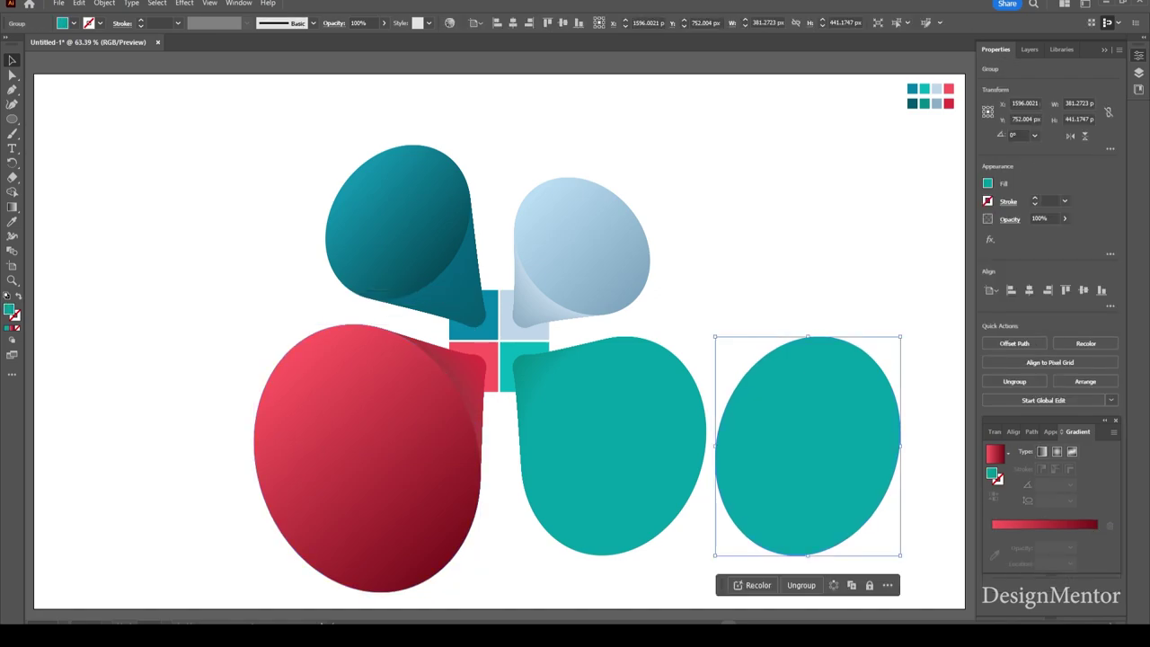
left_click(1042, 451)
left_click(992, 532)
left_click(995, 556)
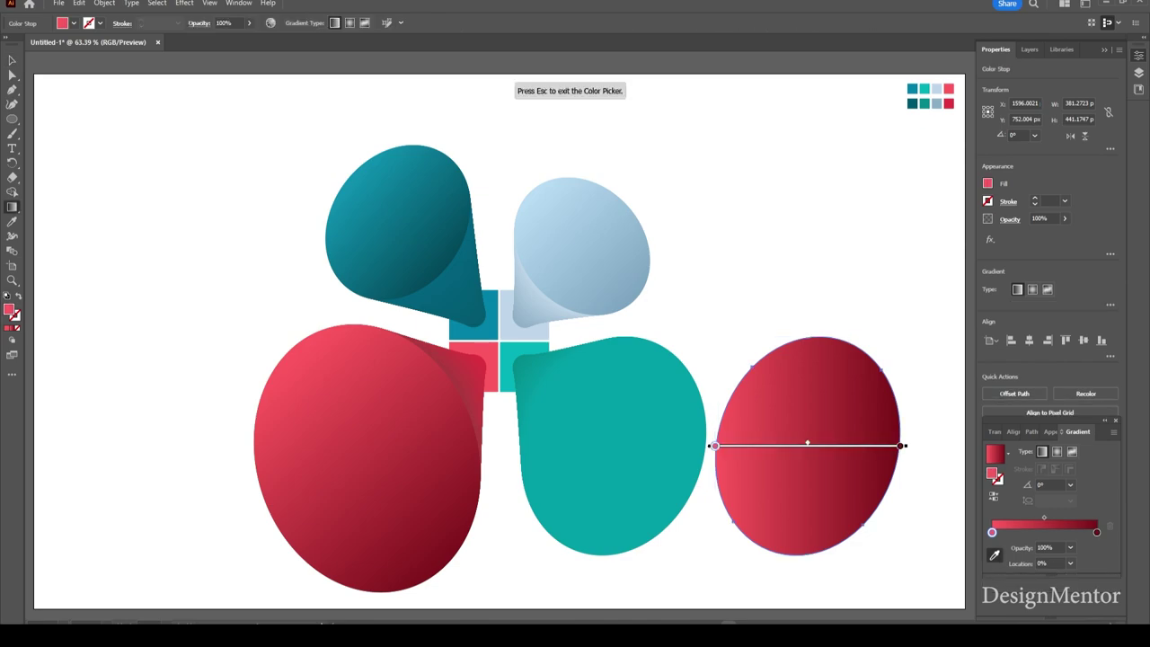
key("Escape")
left_click(995, 557)
left_click(528, 369)
double_click(9, 310)
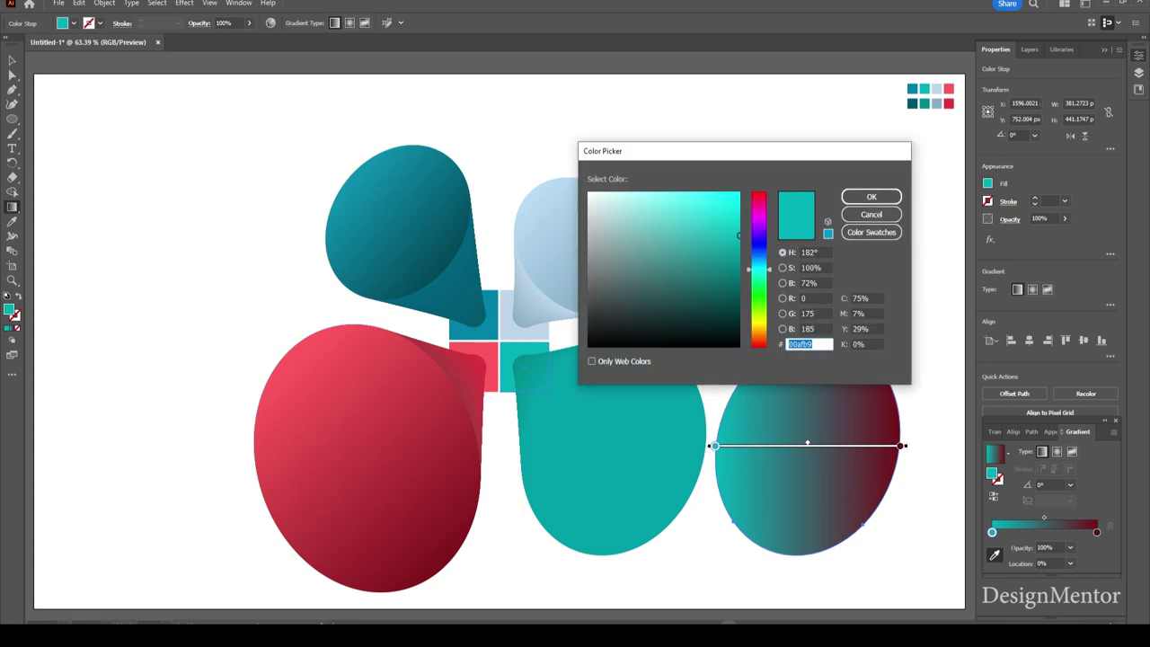
left_click(864, 195)
Step: Set the teal gradient's right stop to dark teal #006868
left_click(1097, 532)
double_click(1096, 532)
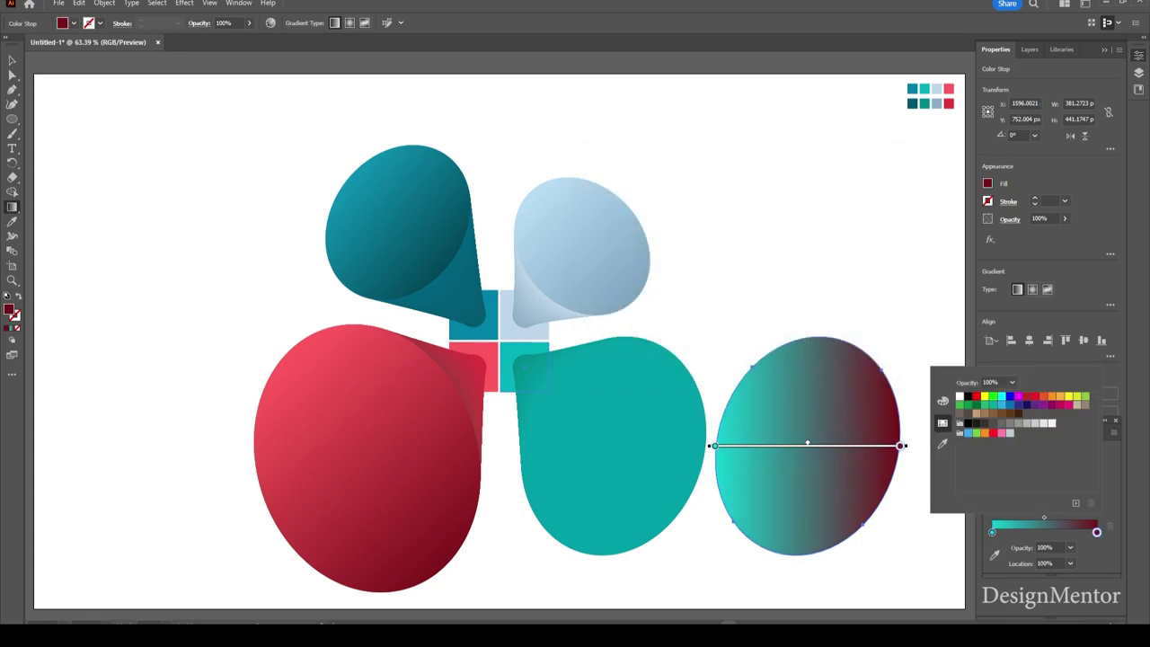
left_click(994, 556)
left_click(528, 368)
double_click(9, 310)
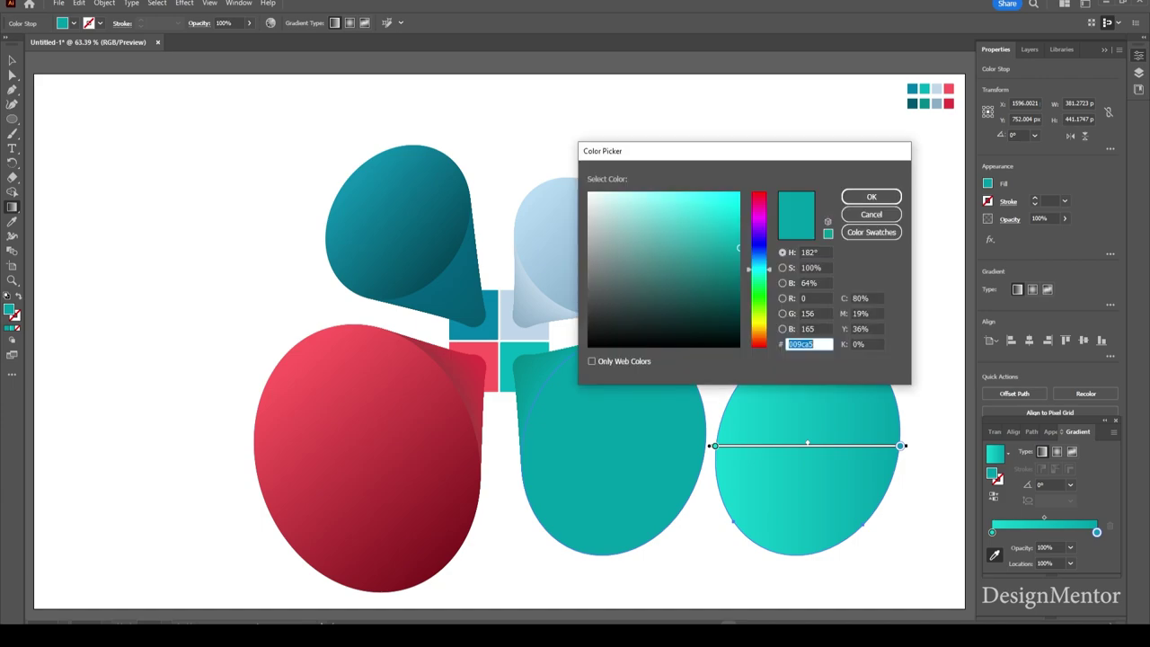
type("006868")
key("Return")
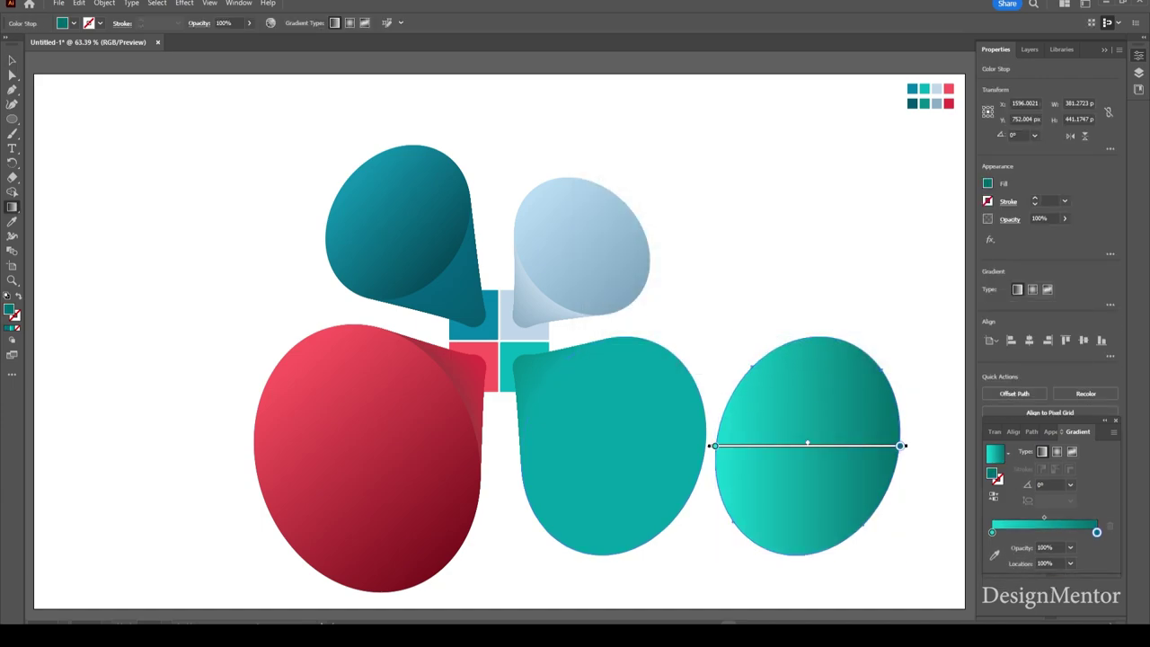
Step: Angle the teal gradient diagonally from upper-left to lower-right, about −49°
mouse_move(744, 375)
left_mouse_down()
mouse_move(853, 501)
mouse_move(657, 482)
left_mouse_up()
key("v")
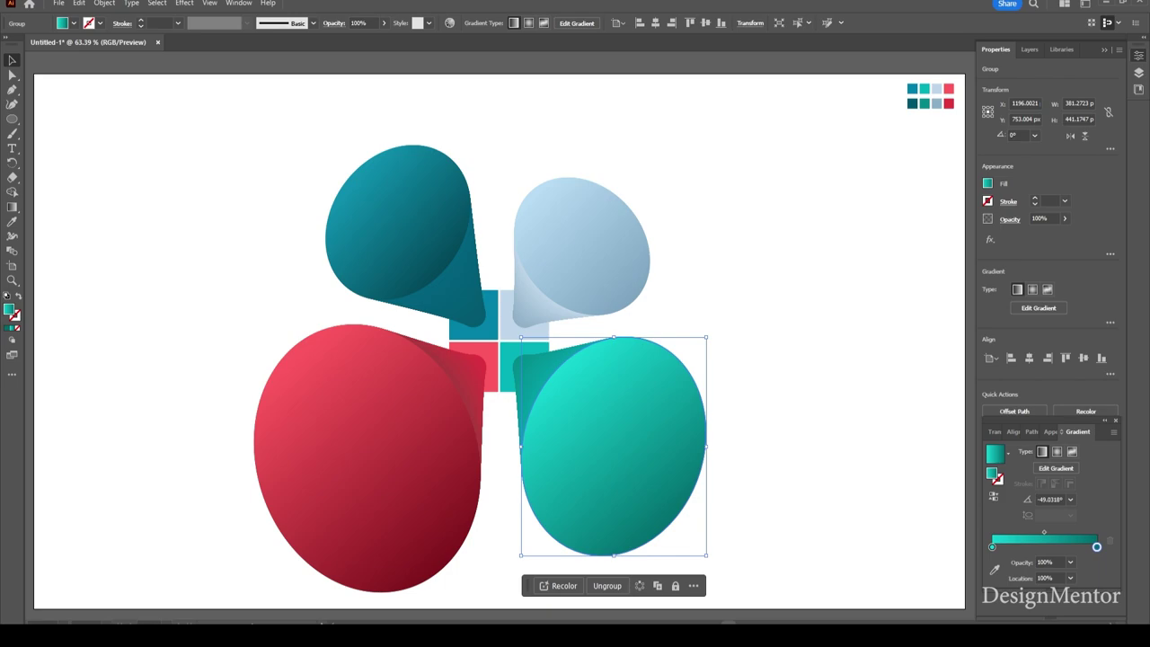
key("ctrl+shift+a")
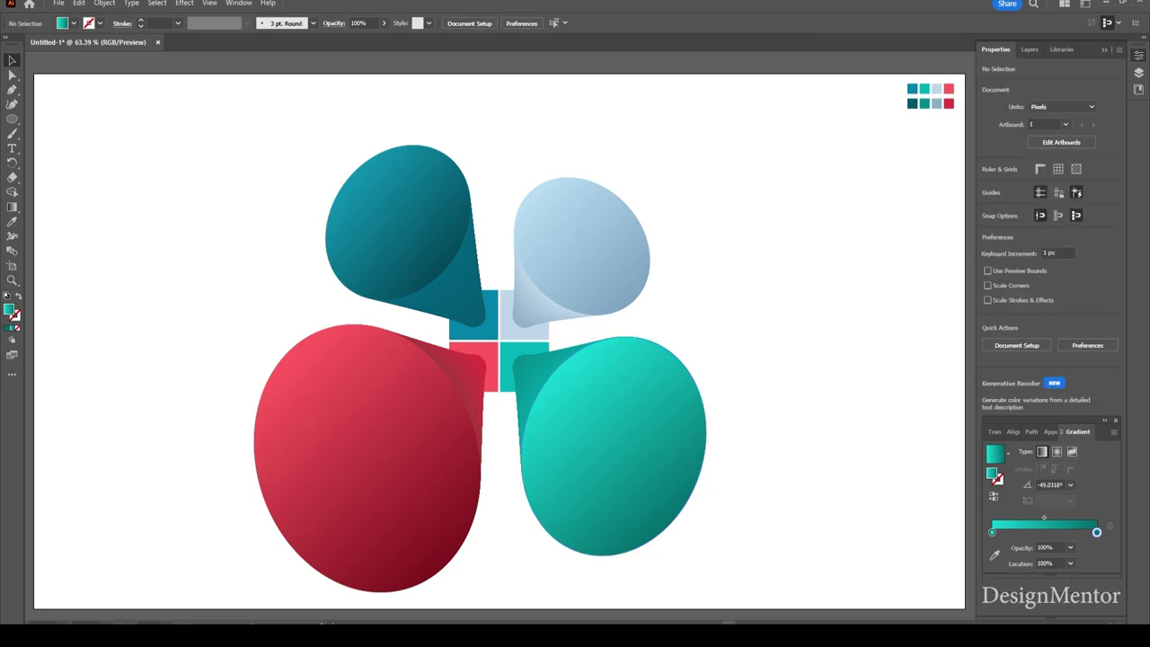
Step: Group the four teardrops together with the square grid
left_click_drag(228, 135, 756, 493)
right_click(632, 138)
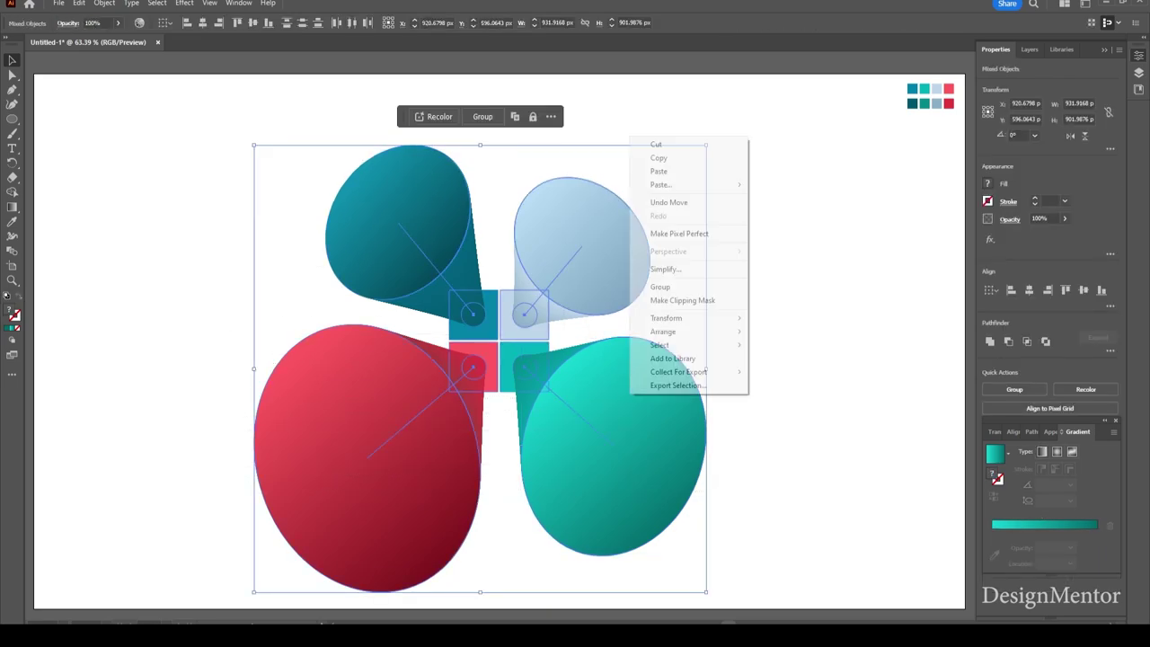
left_click(663, 287)
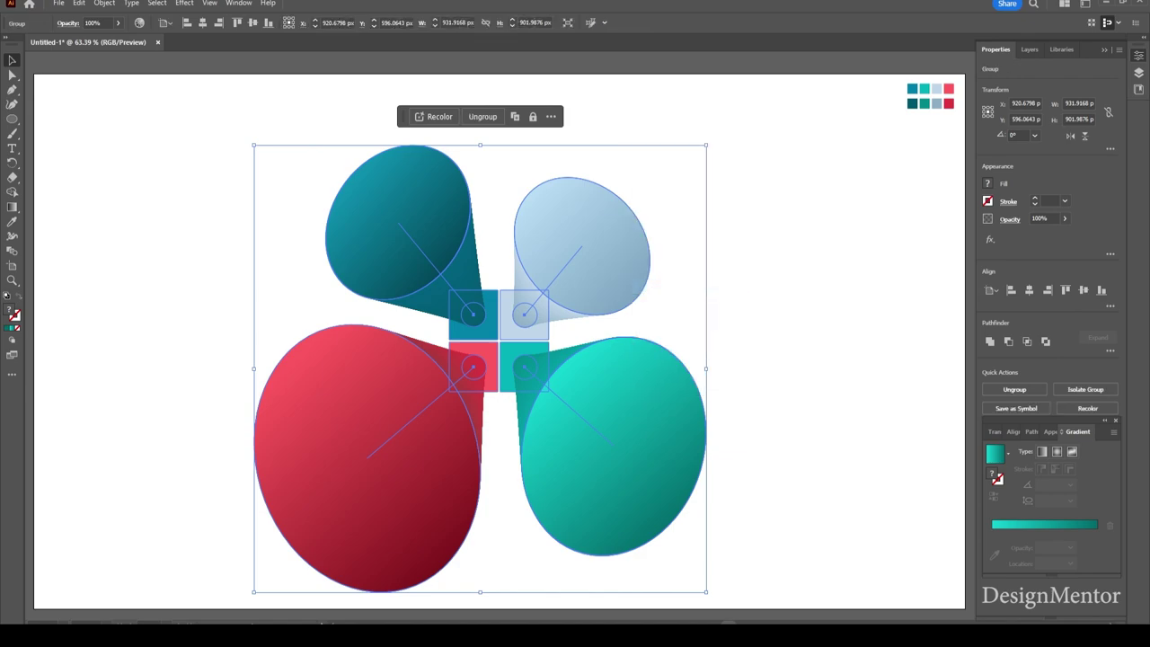
key("ctrl+shift+a")
left_click(580, 254)
Step: Centre the group on the artboard and scale it up to about 1074.5 × 1040 px
left_click(1029, 289)
left_click(1083, 289)
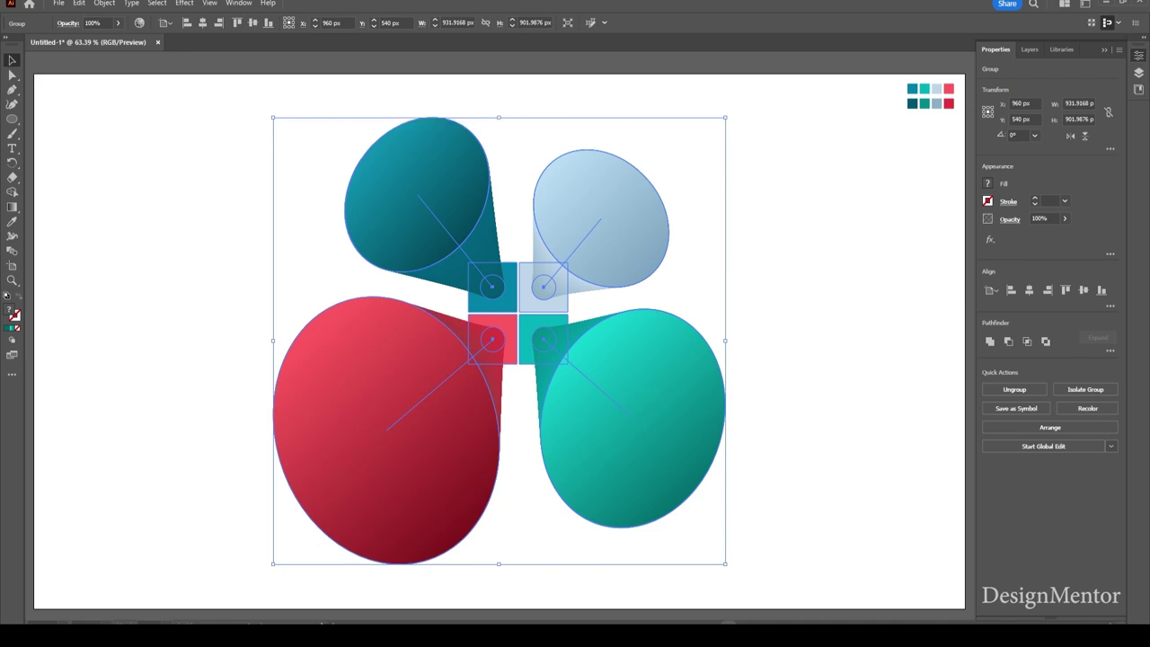
left_click_drag(726, 564, 761, 599)
key("ctrl+shift+a")
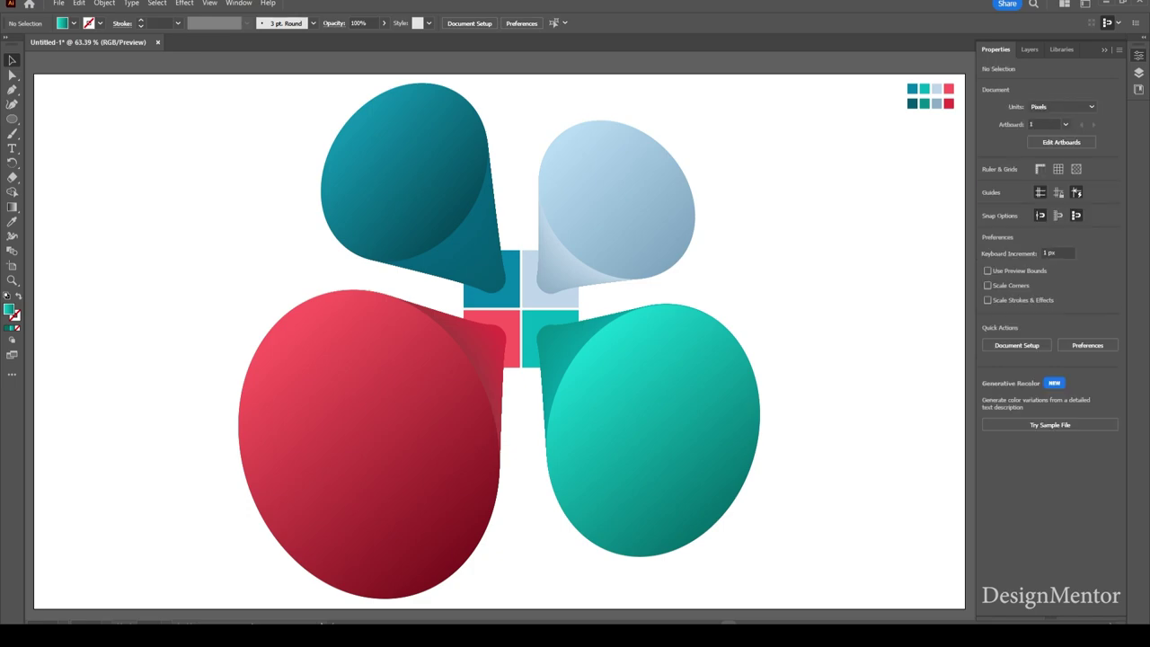
key("t")
key("t")
Step: Set a white fill and Open Sans SemiBold at 50 pt for text
left_click(63, 23)
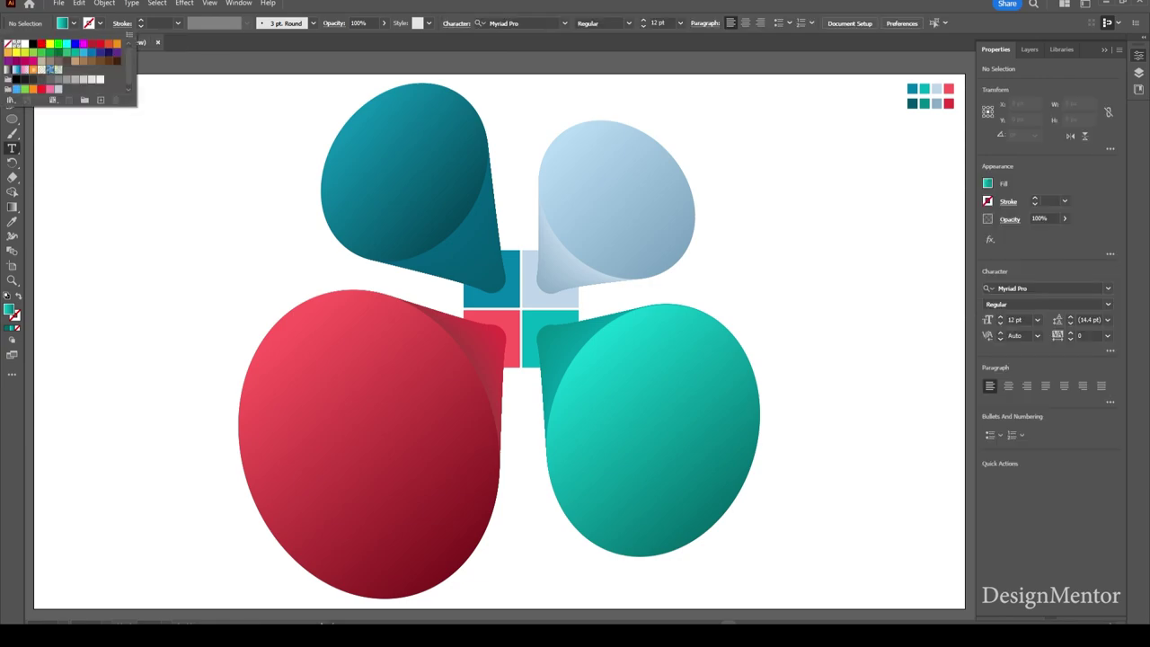
left_click(23, 49)
key("Escape")
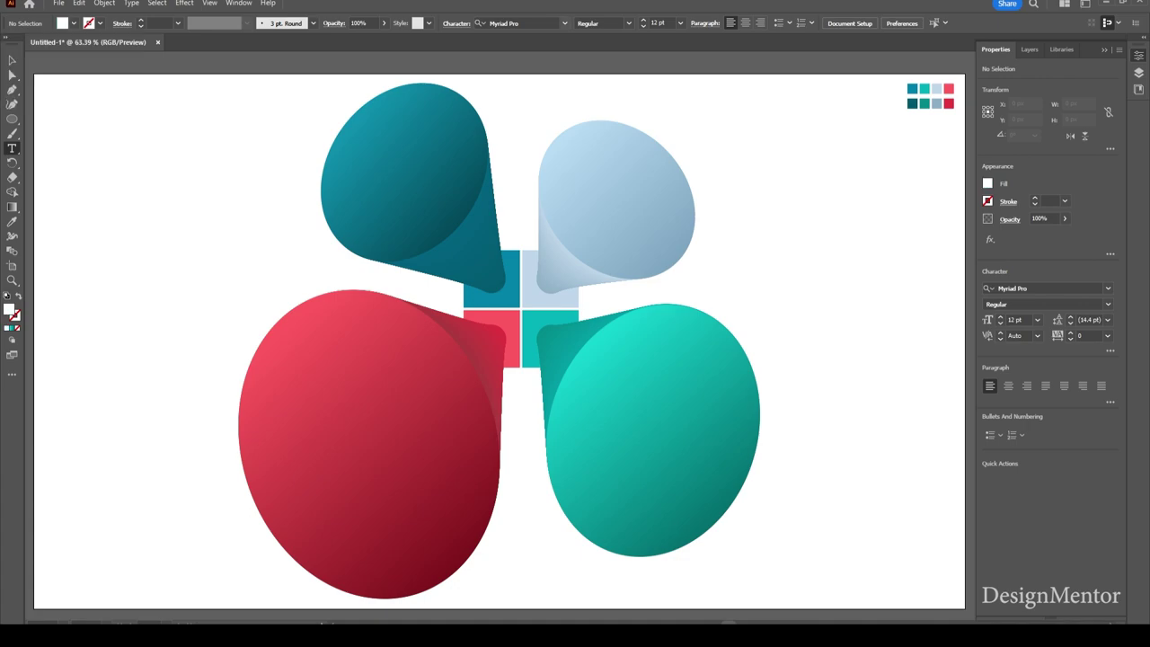
left_click(513, 22)
type("open")
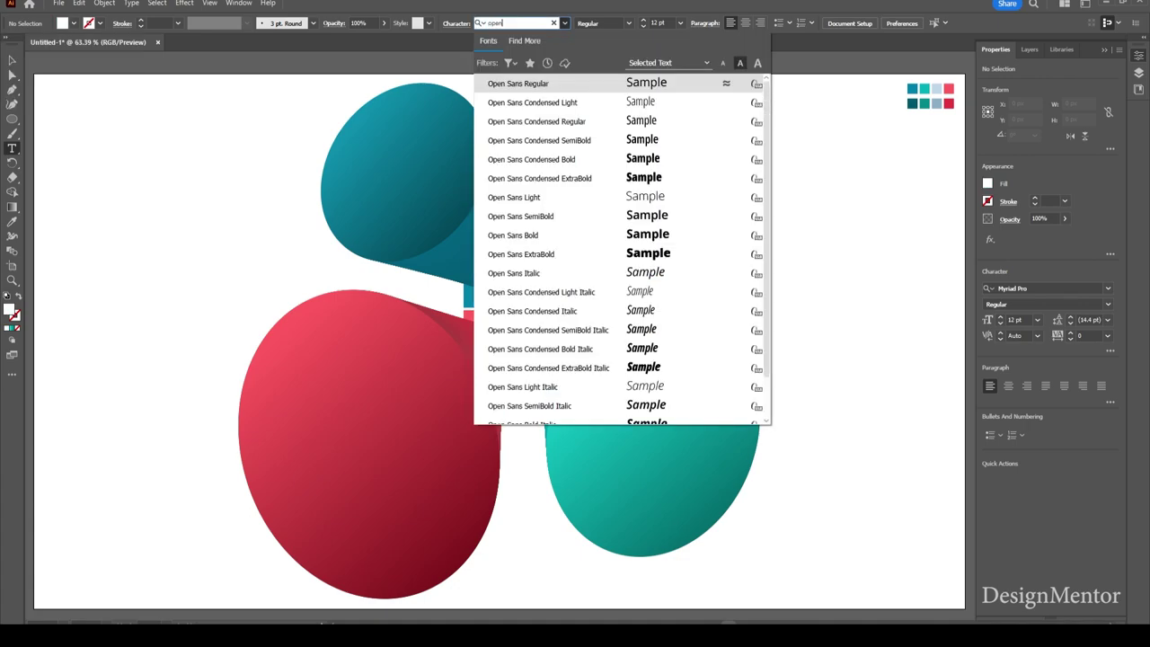
key("Down")
key("Down")
key("Down")
key("Down")
key("Down")
key("Up")
key("Up")
key("Up")
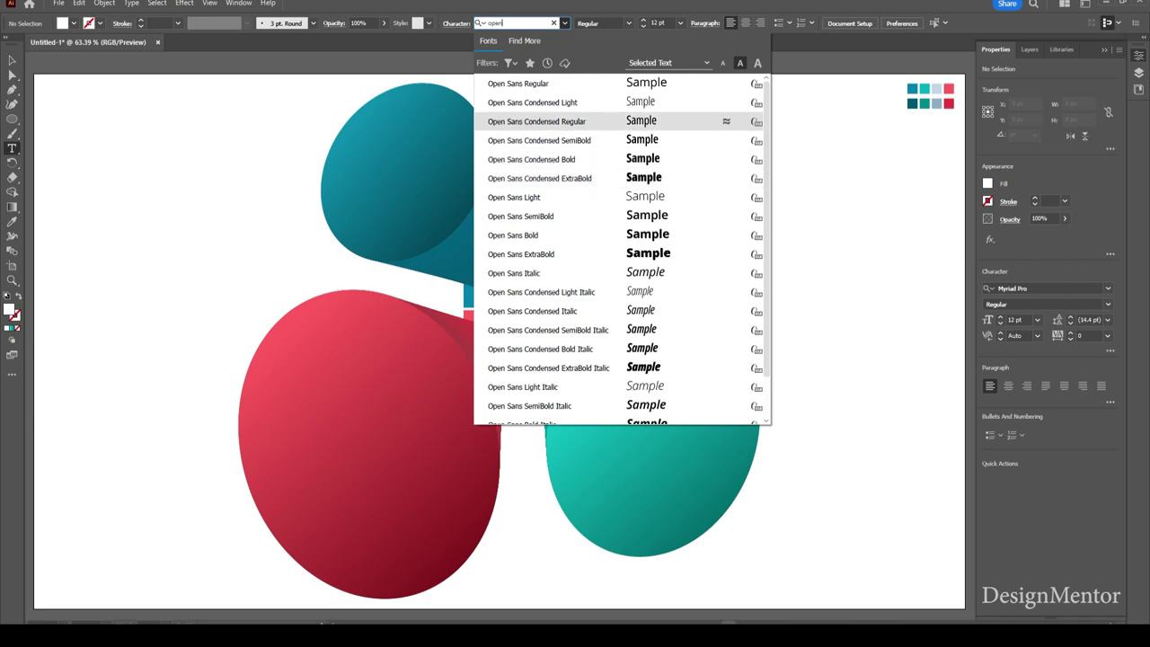
key("Down")
key("Down")
key("Down")
key("Down")
key("Down")
key("Up")
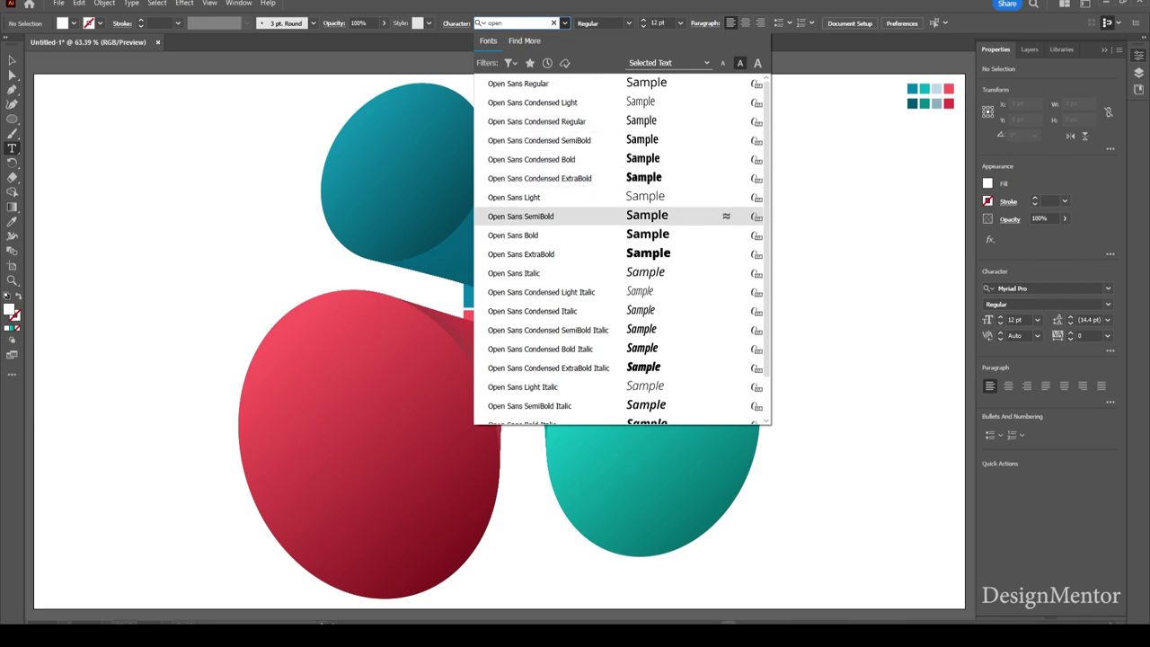
key("Return")
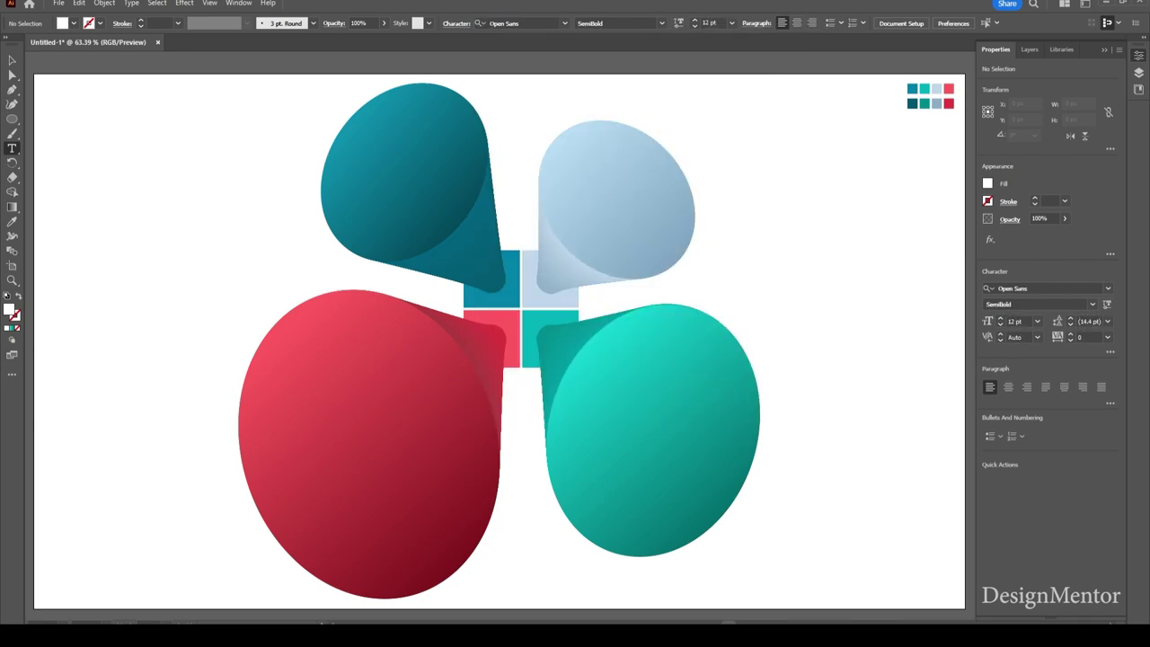
type("50")
key("Return")
Step: Type a two-line white 'London, England' label on the teal teardrop
left_click(345, 161)
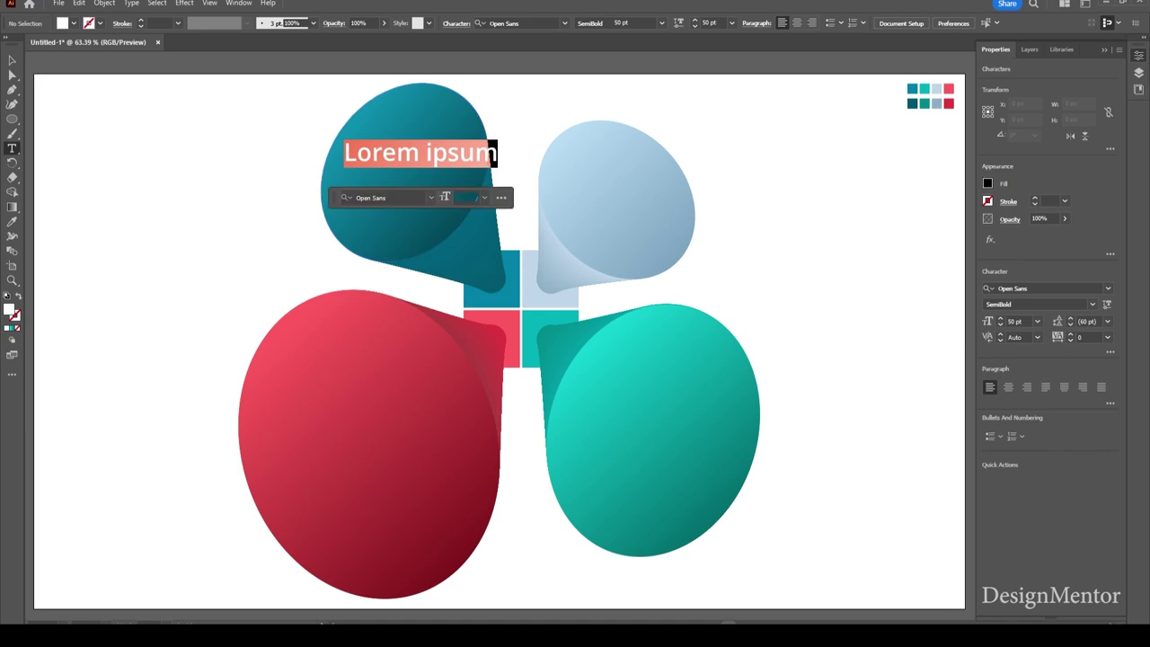
type("Lo")
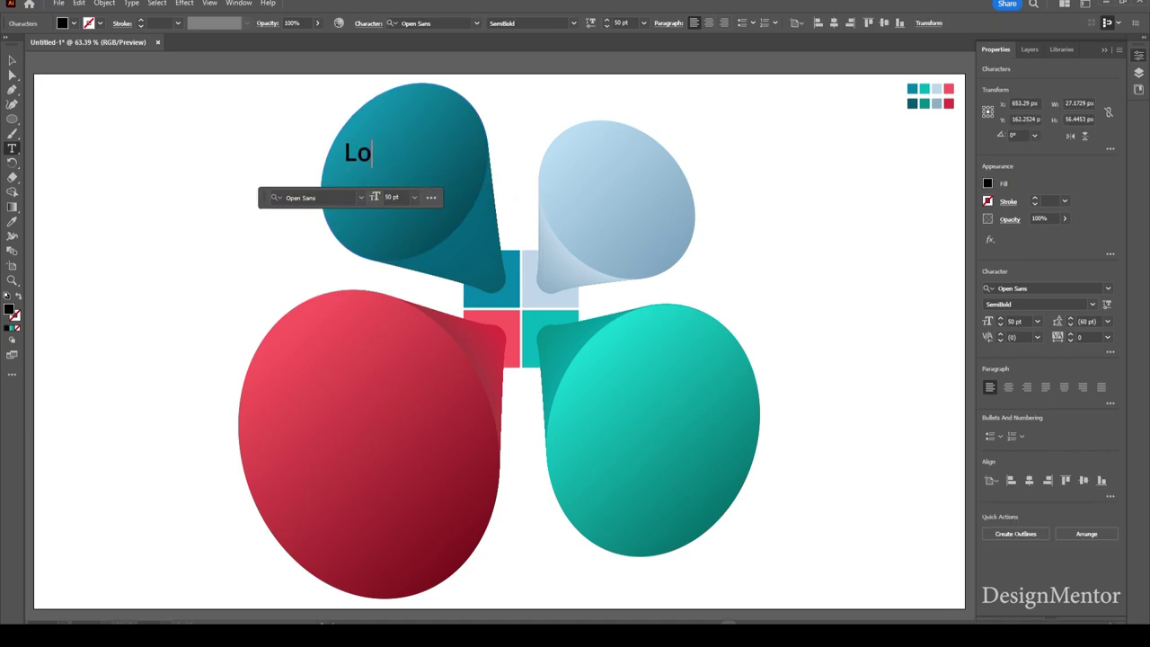
type("nd")
type("on,")
key("Return")
type("Engla")
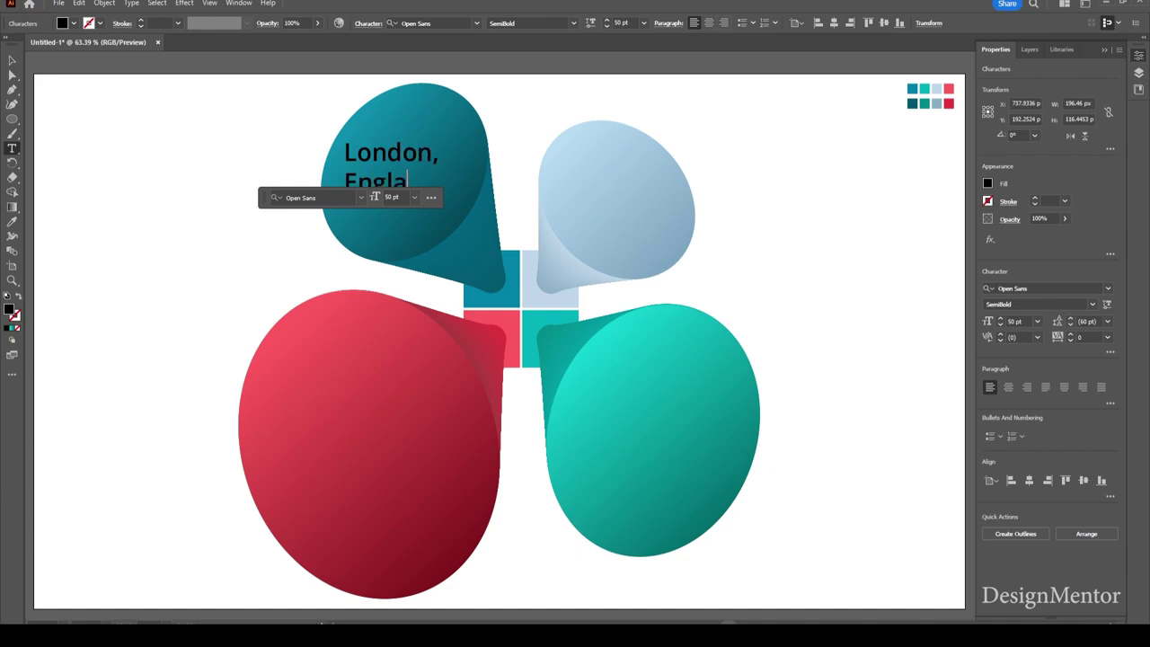
type("nd")
key("Escape")
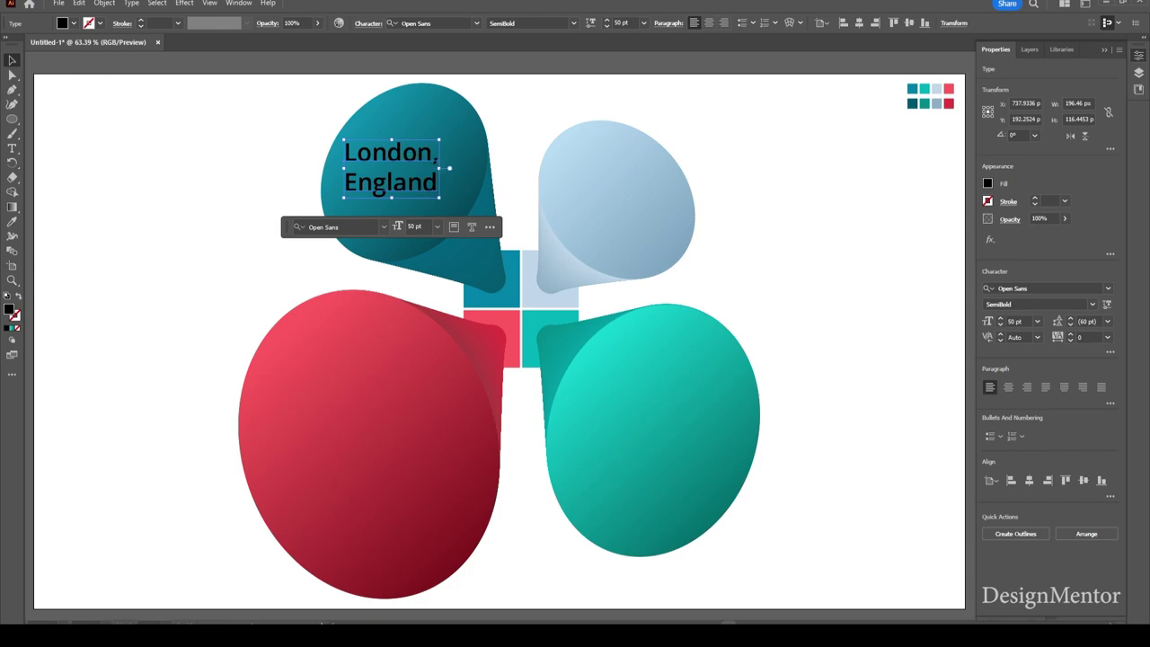
left_click(74, 23)
left_click(24, 43)
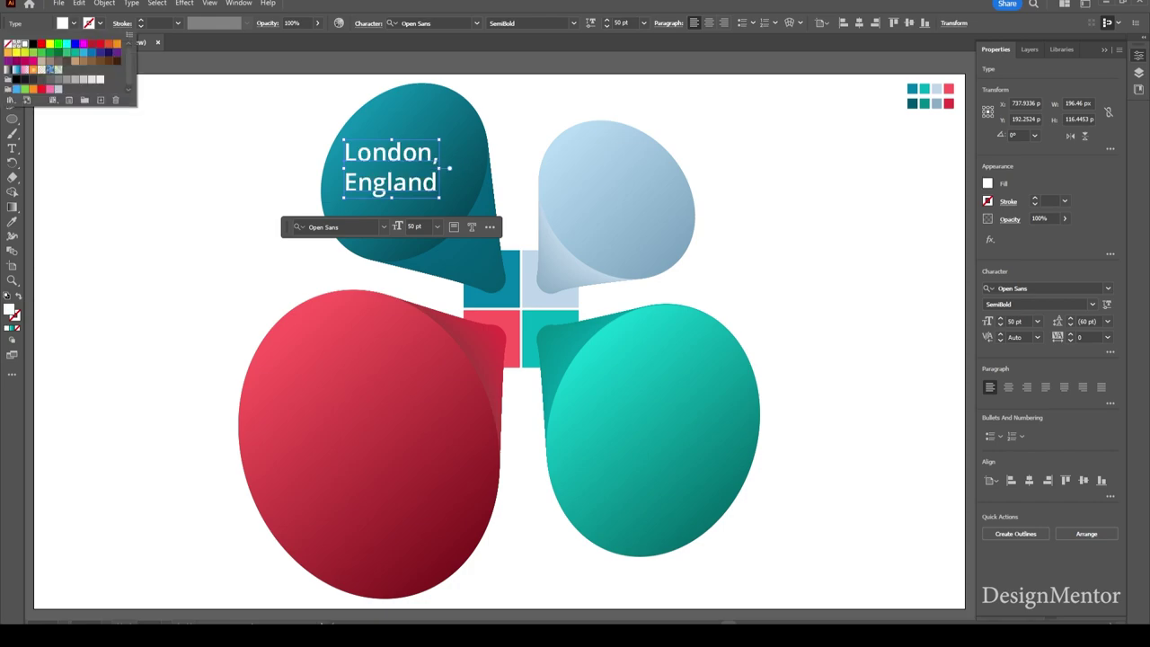
key("ctrl+shift+a")
left_click(407, 148)
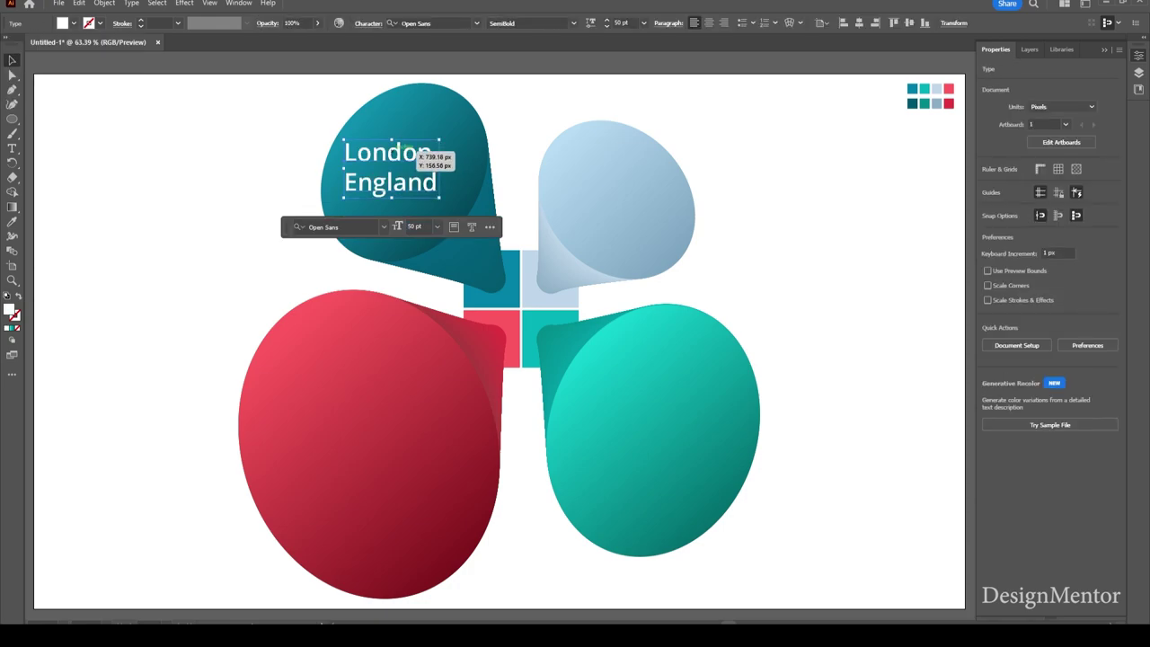
Step: Alt-drag a copy of the London label onto the pale blue teardrop and retype it 'Paris, France'
mouse_move(409, 150)
left_mouse_down()
mouse_move(584, 318)
mouse_move(637, 183)
left_mouse_up()
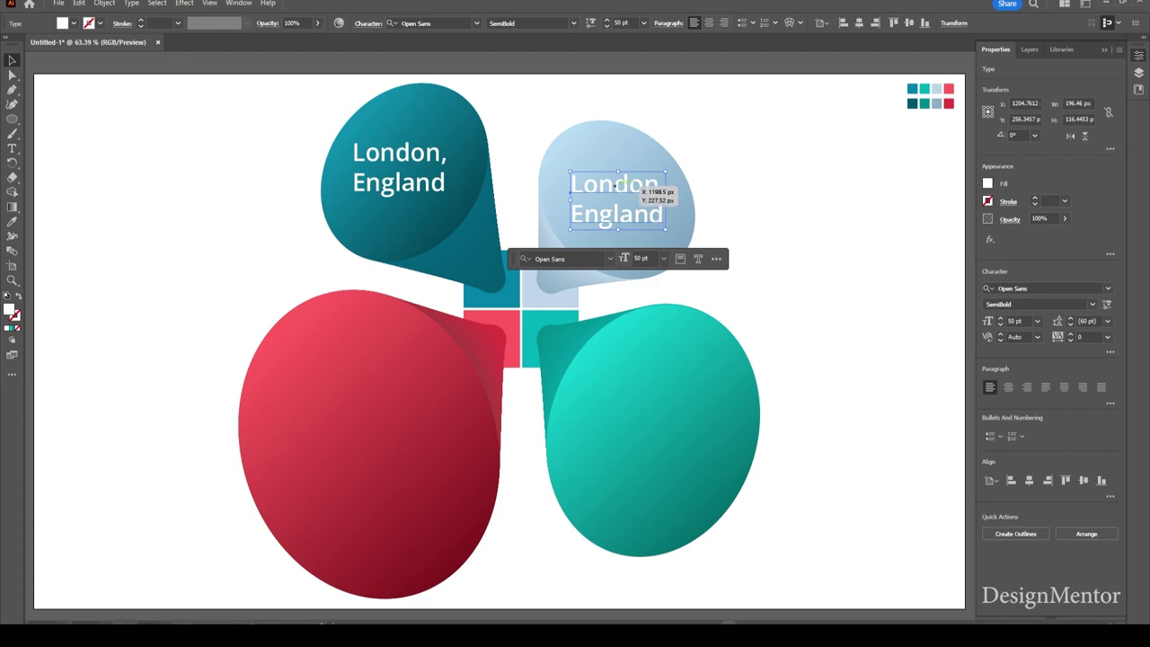
double_click(629, 193)
key("ctrl+Left")
key("ctrl+shift+Right")
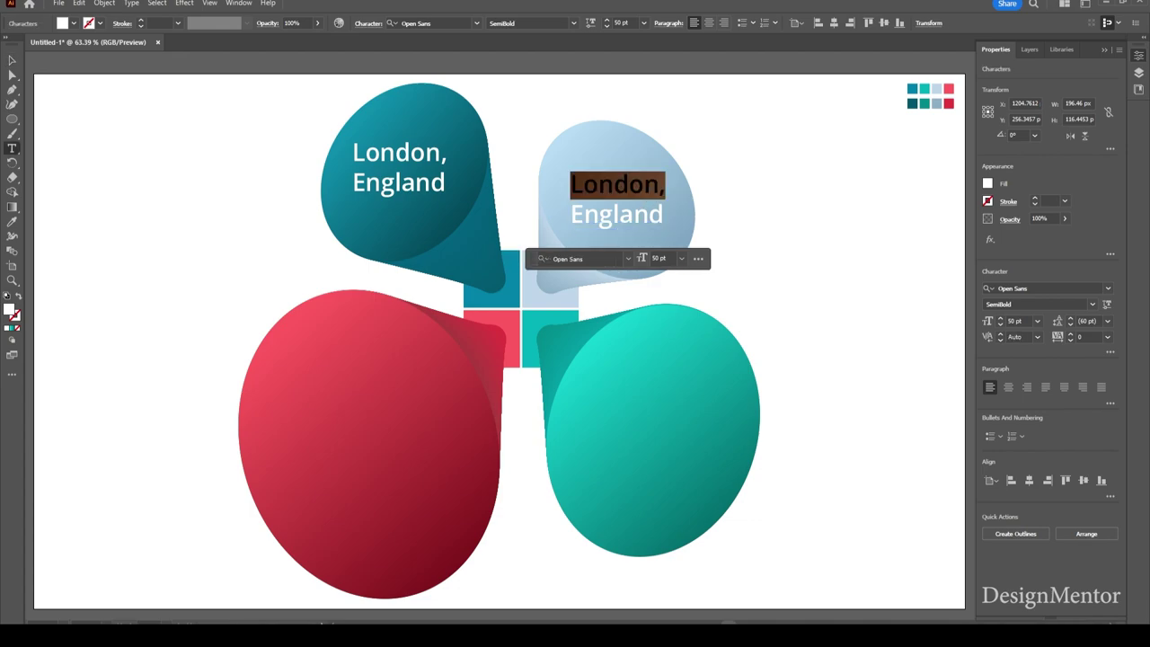
key("shift+Left")
type("Paris")
key("Down")
key("Home")
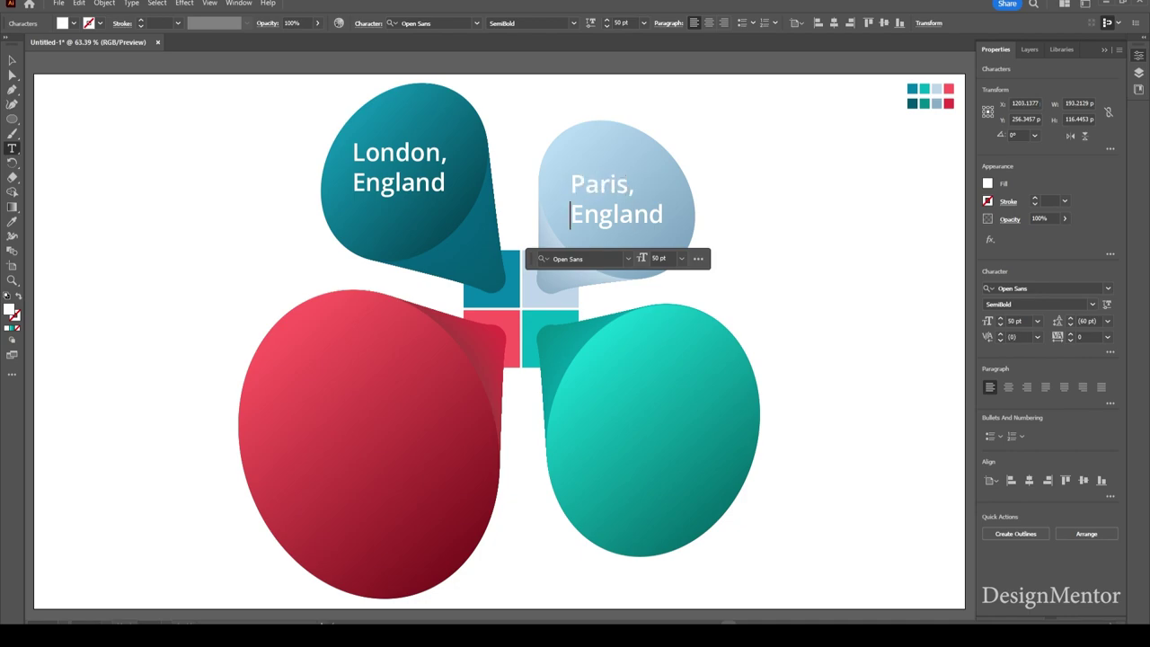
key("shift+End")
type("France")
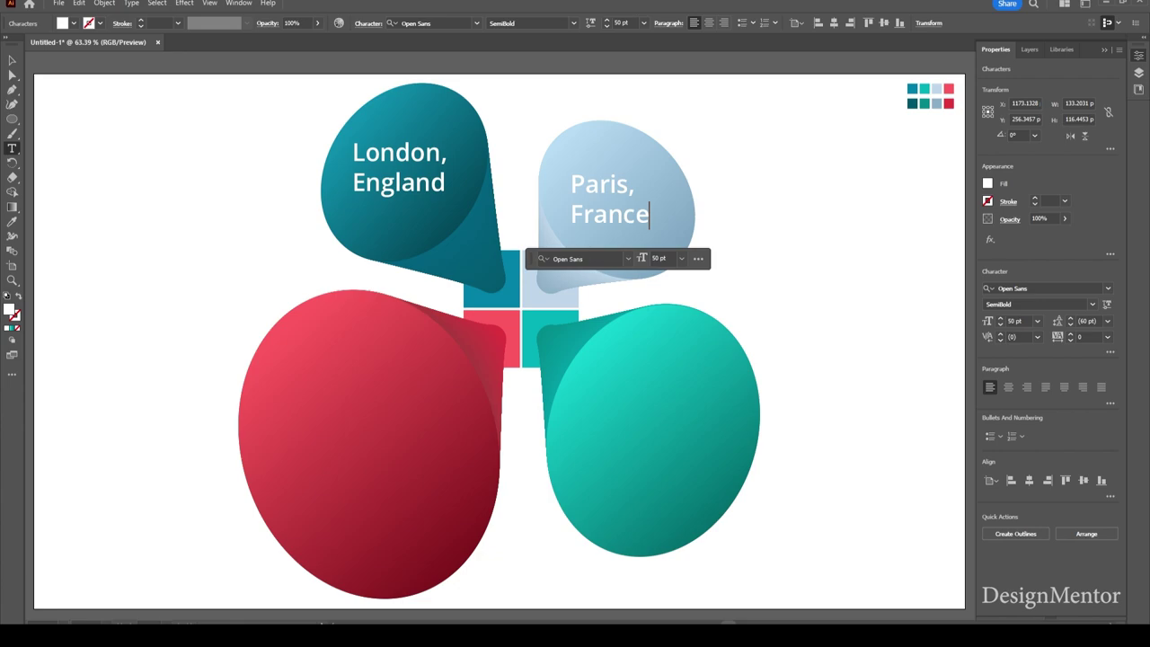
key("Escape")
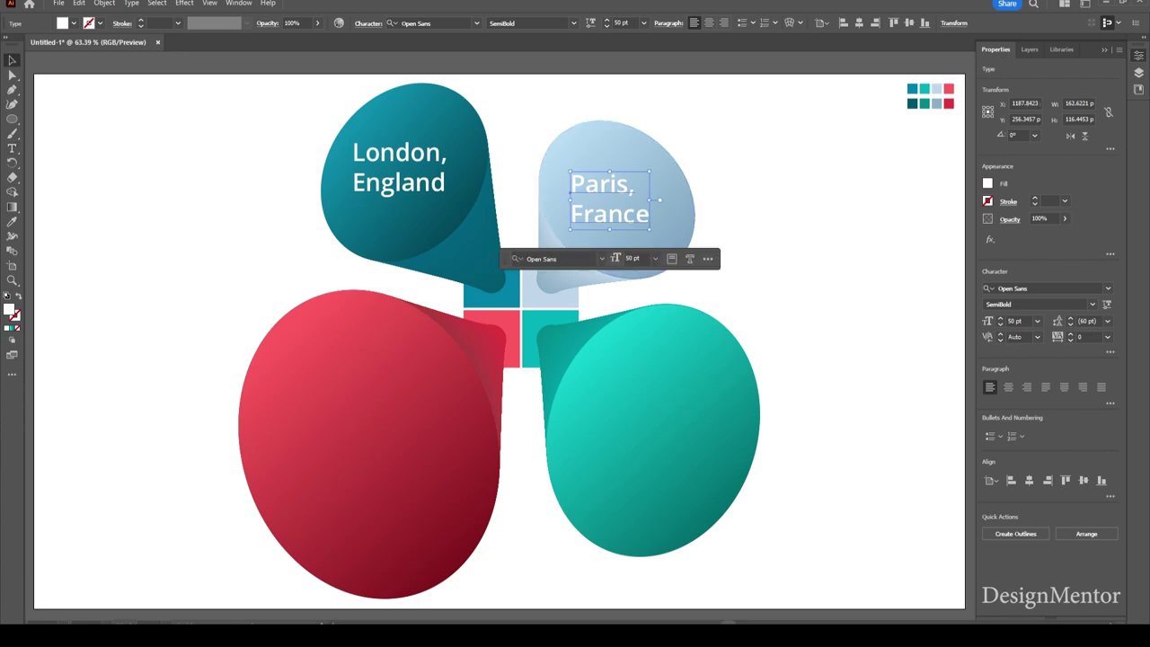
left_click(517, 207)
Step: Copy the label onto the red teardrop, enlarge it, and change London to 'New York City'
mouse_move(386, 187)
left_mouse_down()
mouse_move(366, 411)
mouse_move(379, 426)
left_mouse_up()
left_click_drag(412, 466, 440, 482)
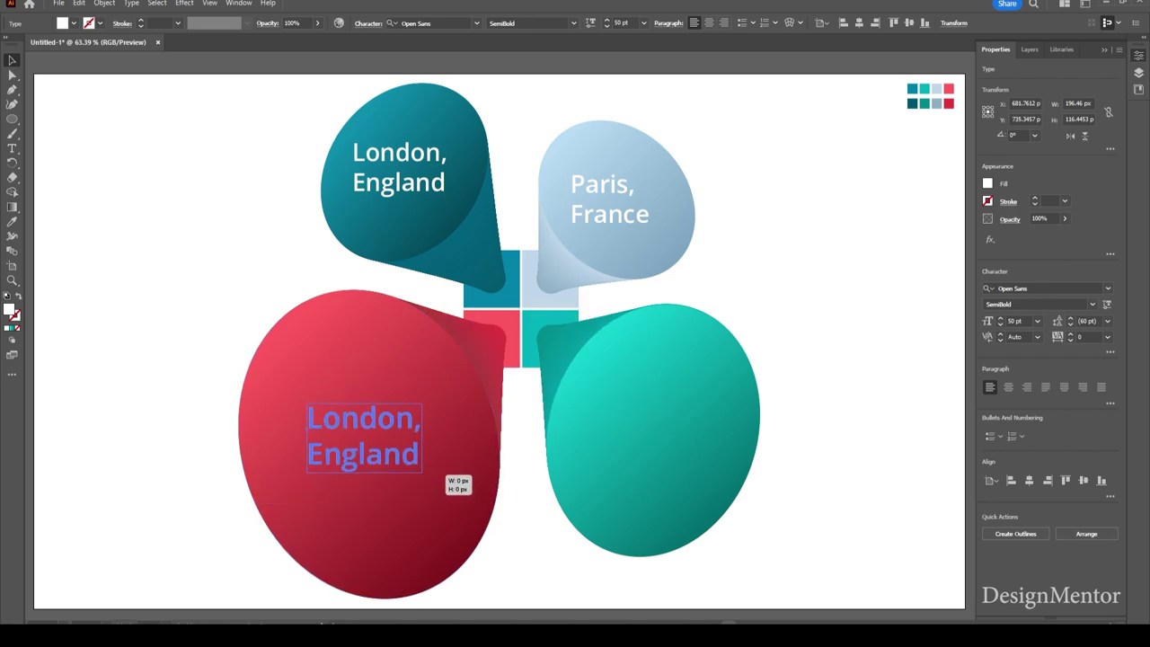
left_click(381, 414)
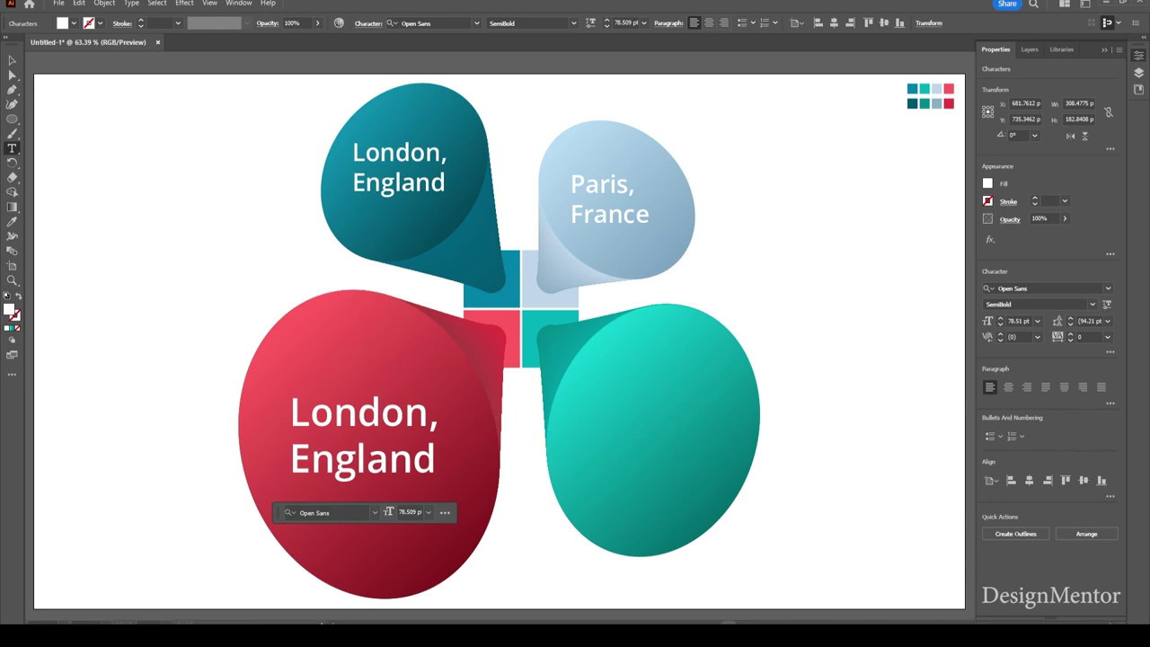
key("Home")
key("ctrl+shift+Right")
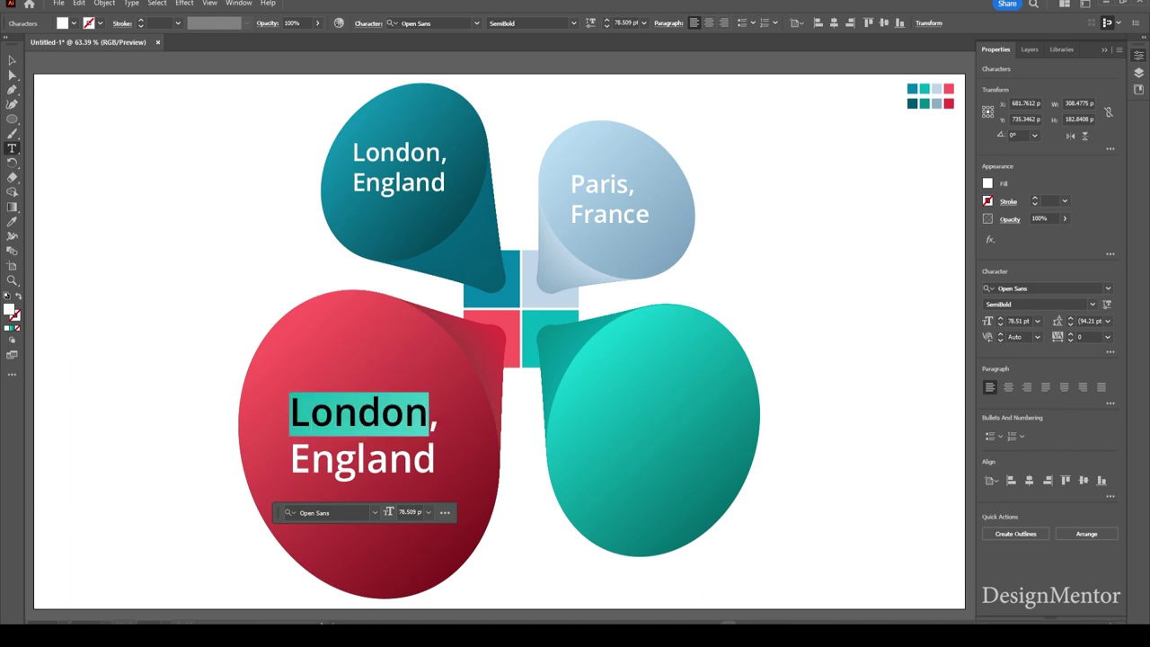
type("U")
key("BackSpace")
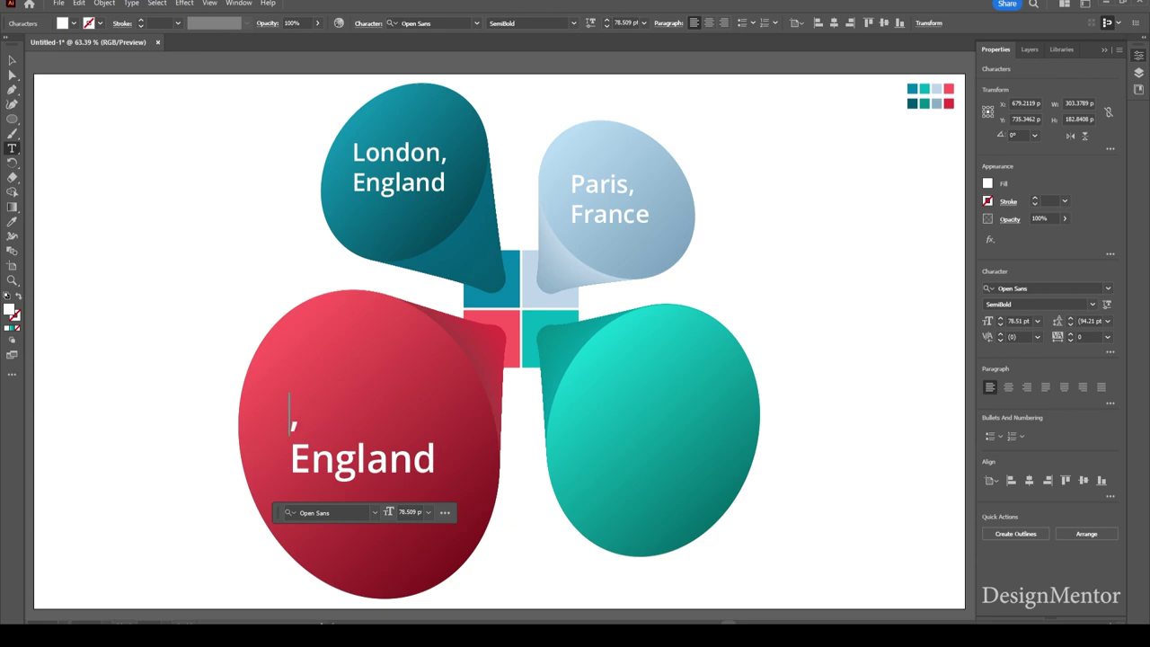
type("New Yor")
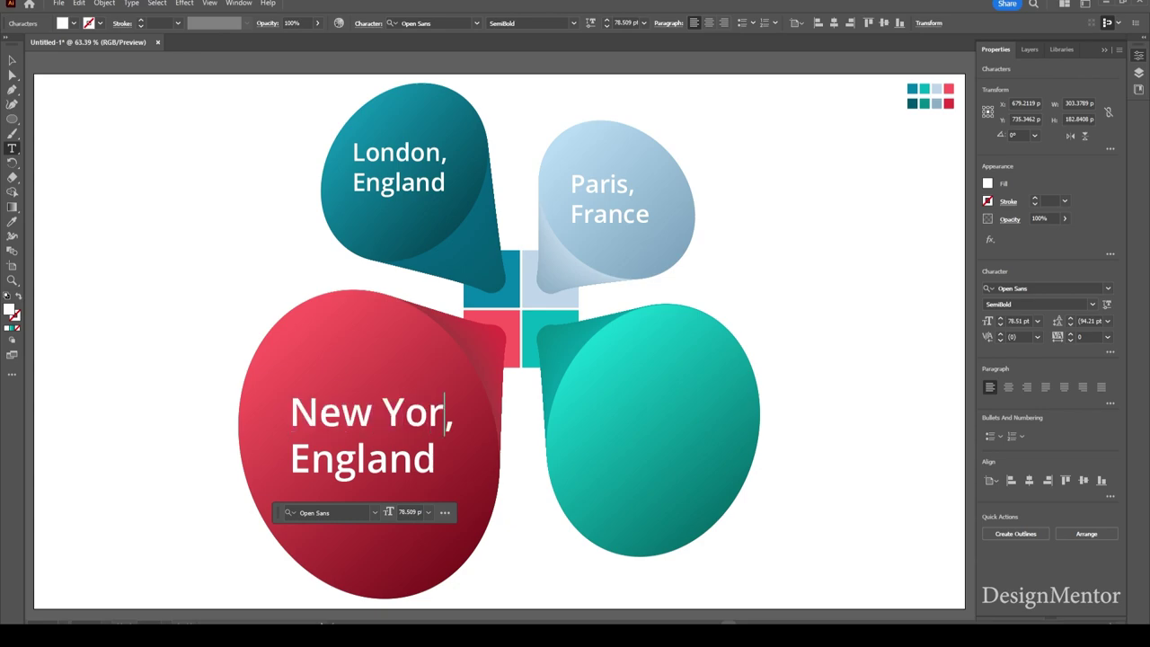
type("k City")
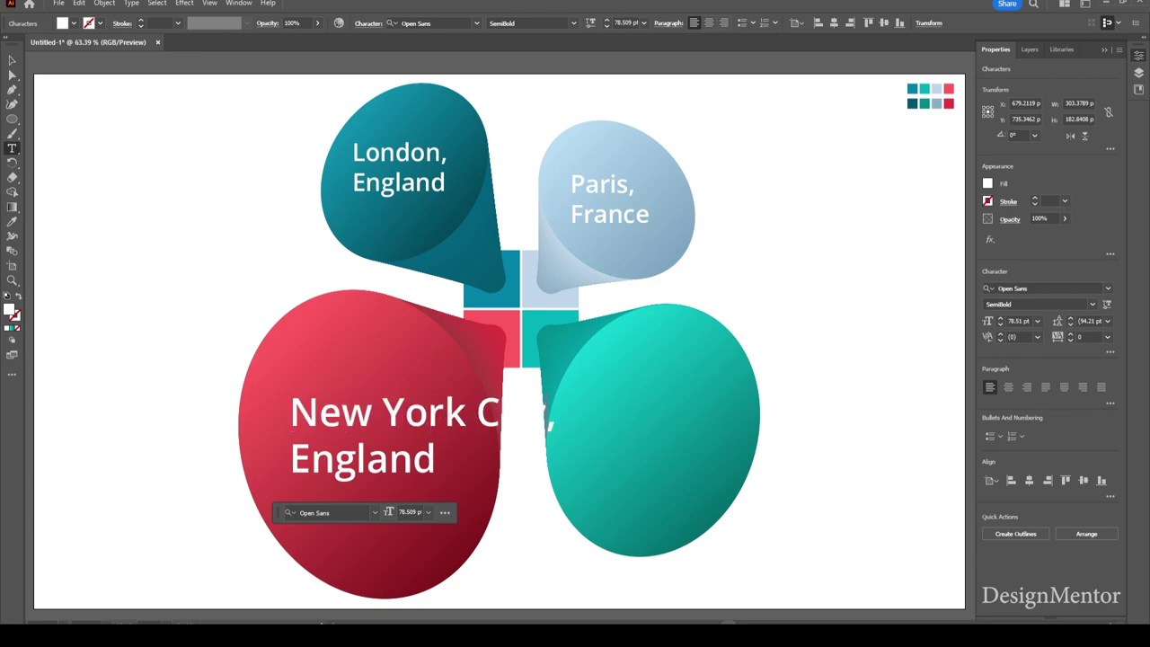
Step: Set the 'New York City,' first line to 50 pt
key("Home")
key("shift+End")
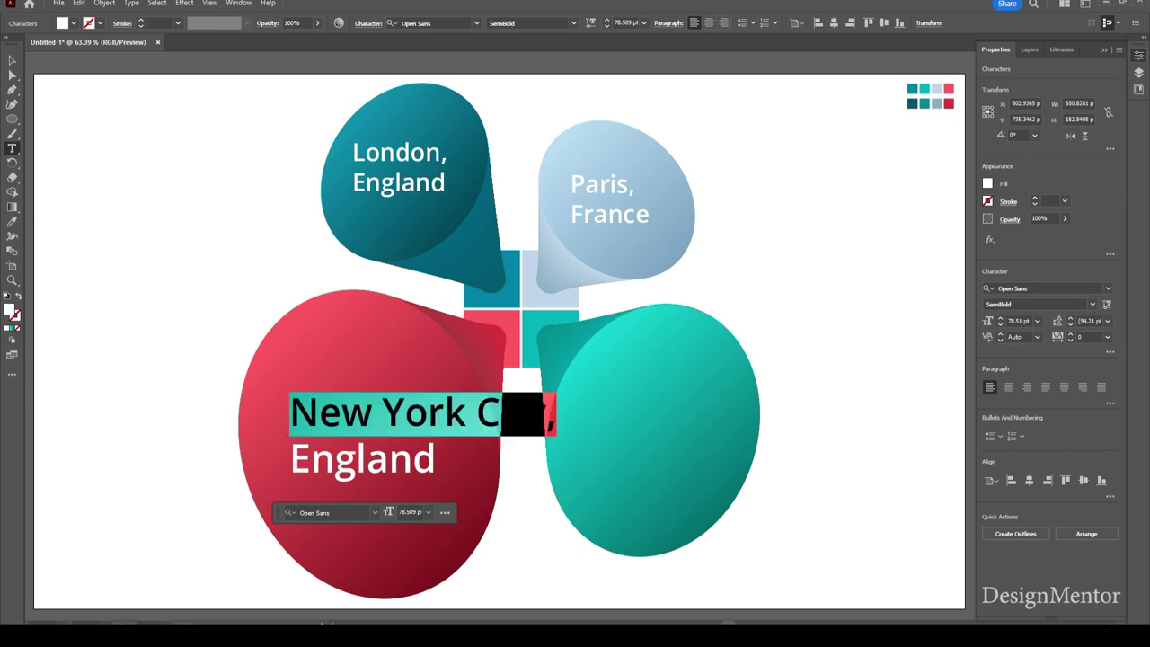
left_click(621, 23)
type("50")
key("Return")
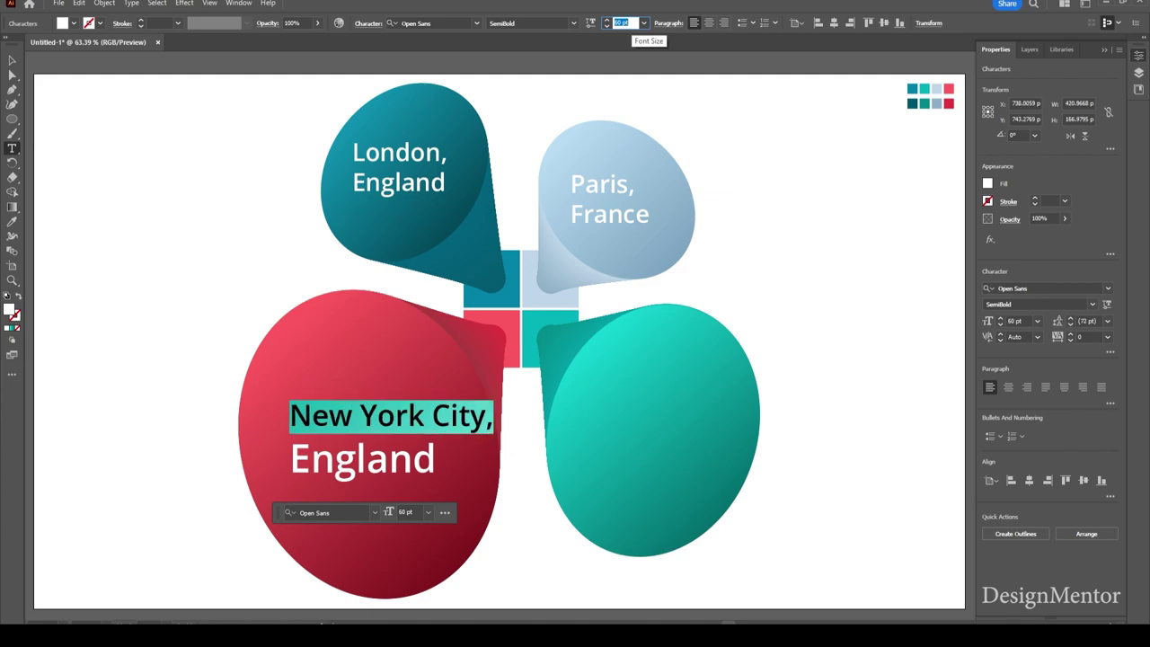
left_click(12, 59)
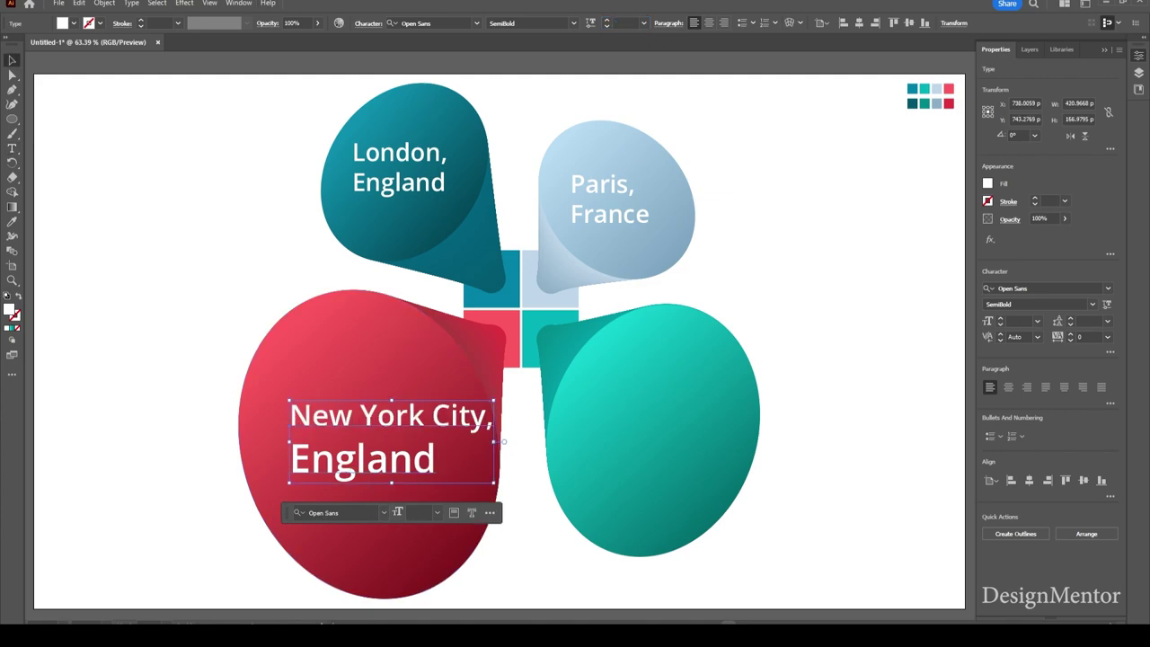
Step: Replace England with 'United States' and nudge the label left inside the red teardrop
double_click(363, 459)
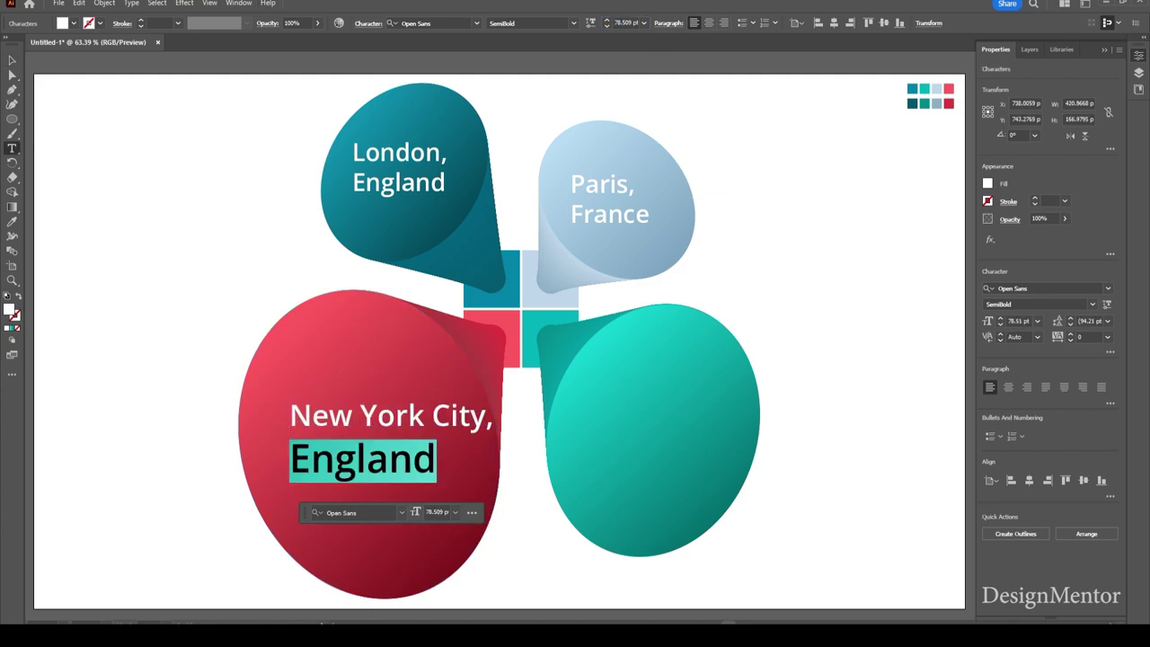
type("Unit")
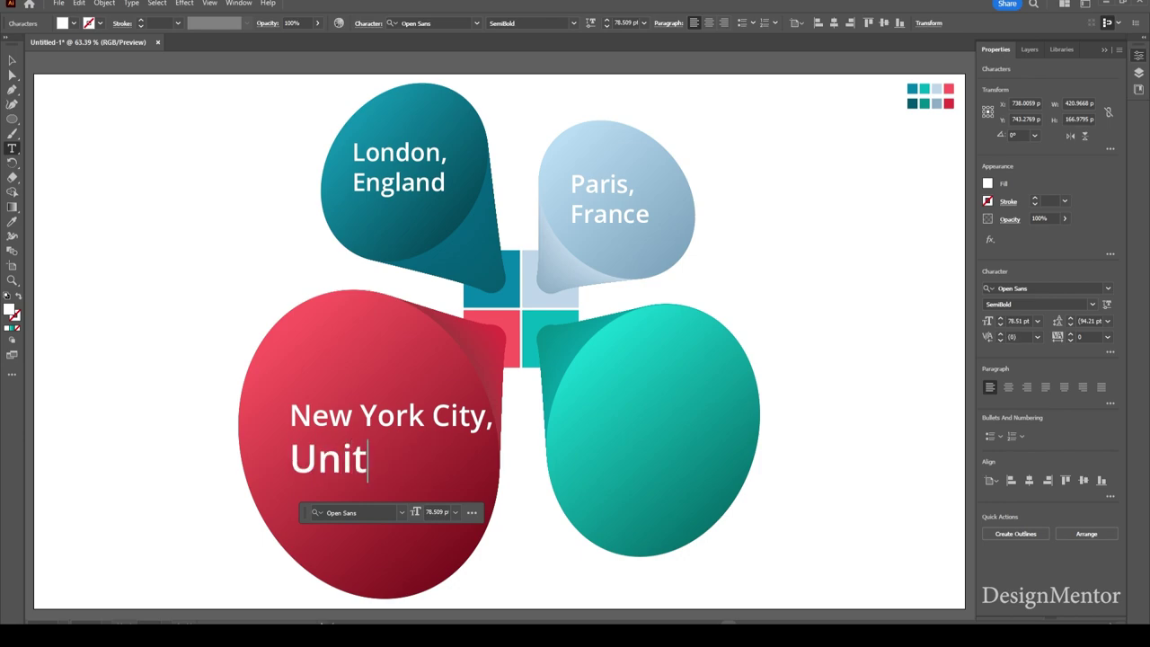
type("ed States")
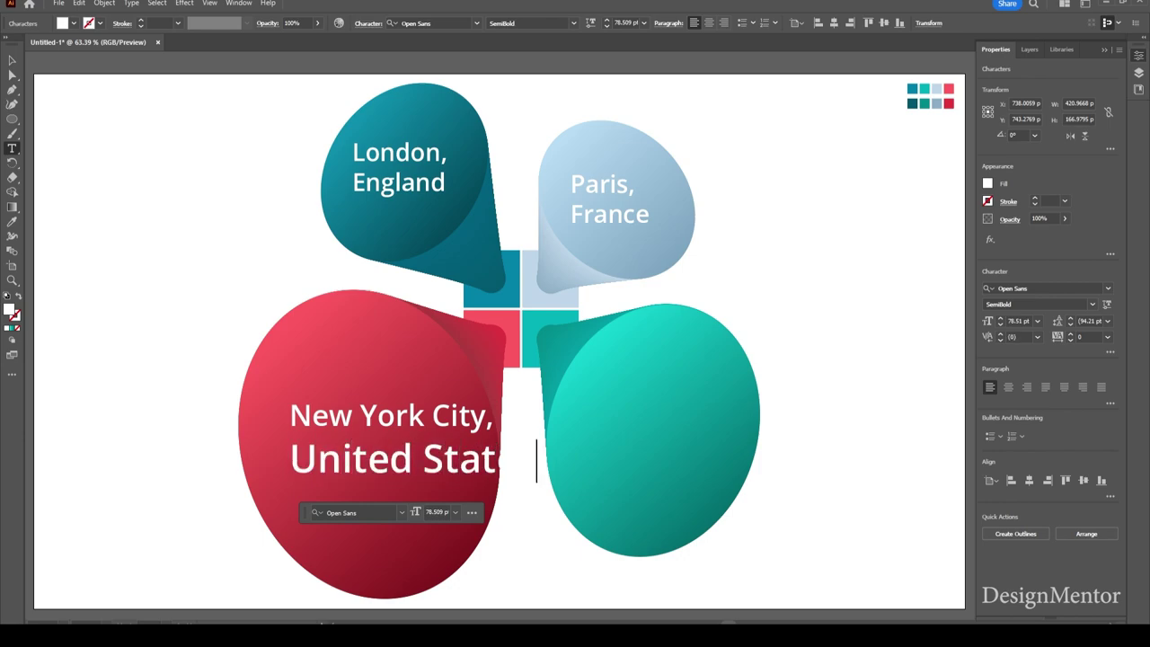
key("Escape")
mouse_move(452, 423)
left_mouse_down()
mouse_move(406, 421)
mouse_move(442, 426)
left_mouse_up()
Step: Alt-drag a copy of the London, England label into the teal teardrop
left_click(454, 286)
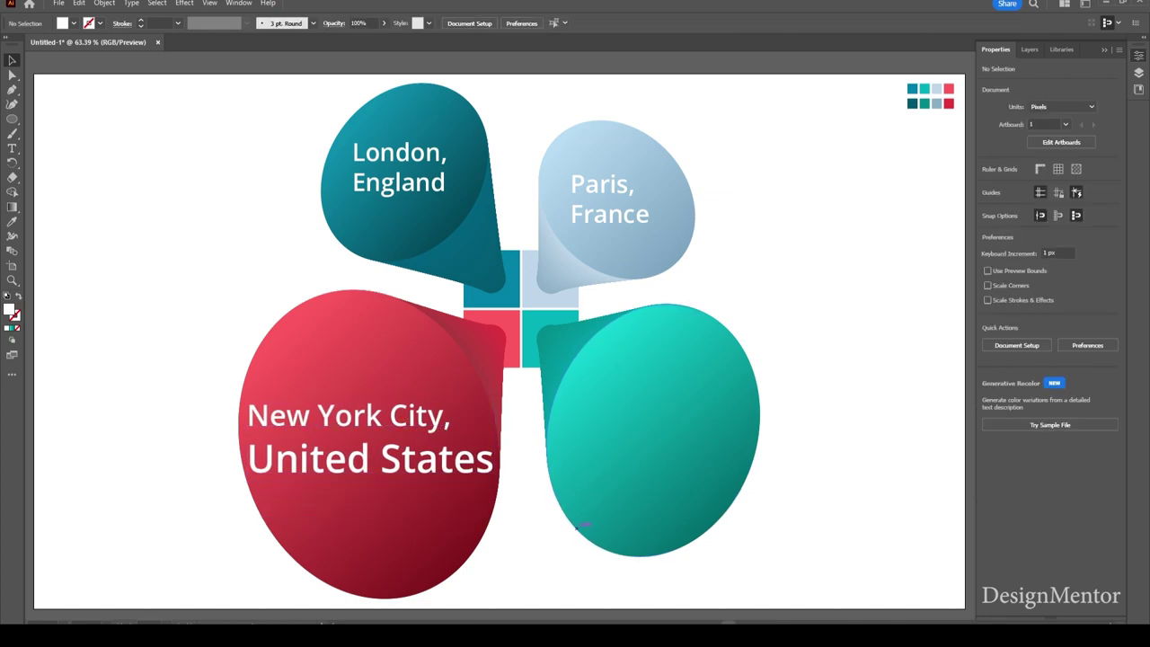
left_click(438, 162)
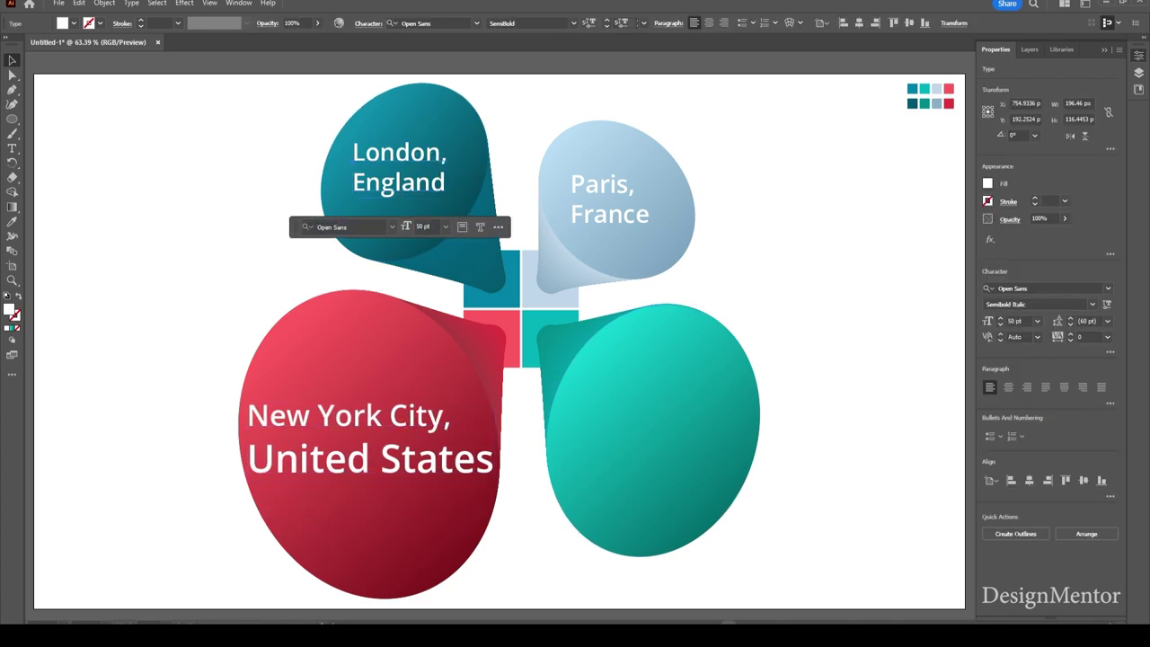
mouse_move(437, 162)
left_mouse_down()
mouse_move(614, 331)
mouse_move(681, 415)
left_mouse_up()
double_click(680, 423)
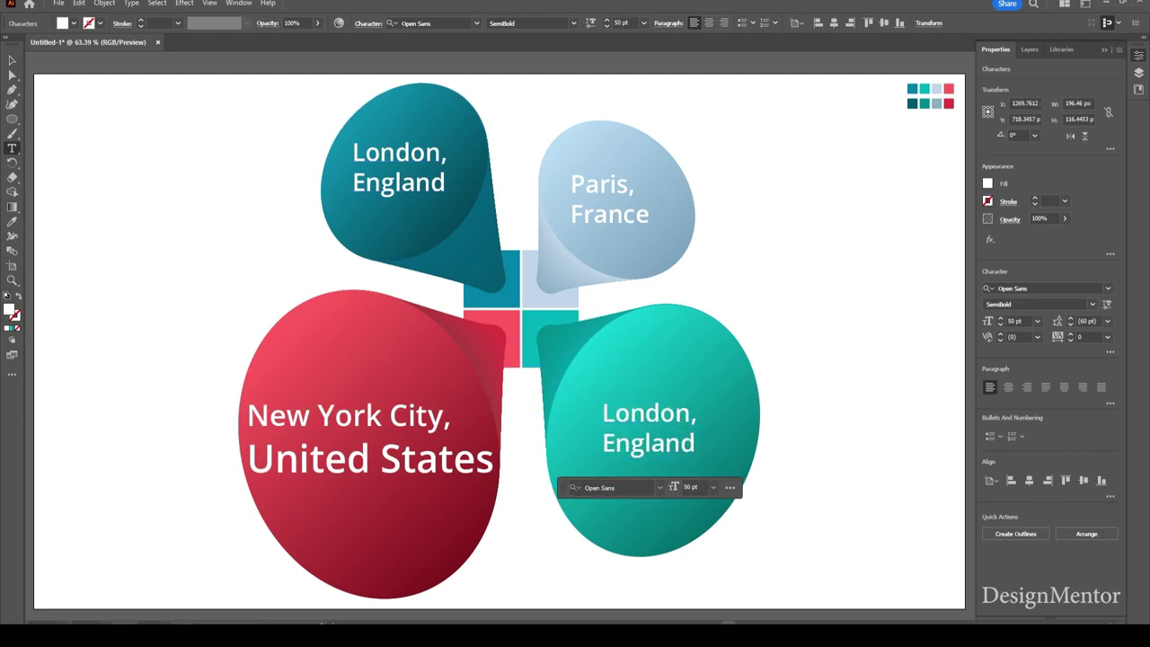
Step: Retype the copied label as 'Tokyo, Japan'
left_click_drag(602, 413, 698, 414)
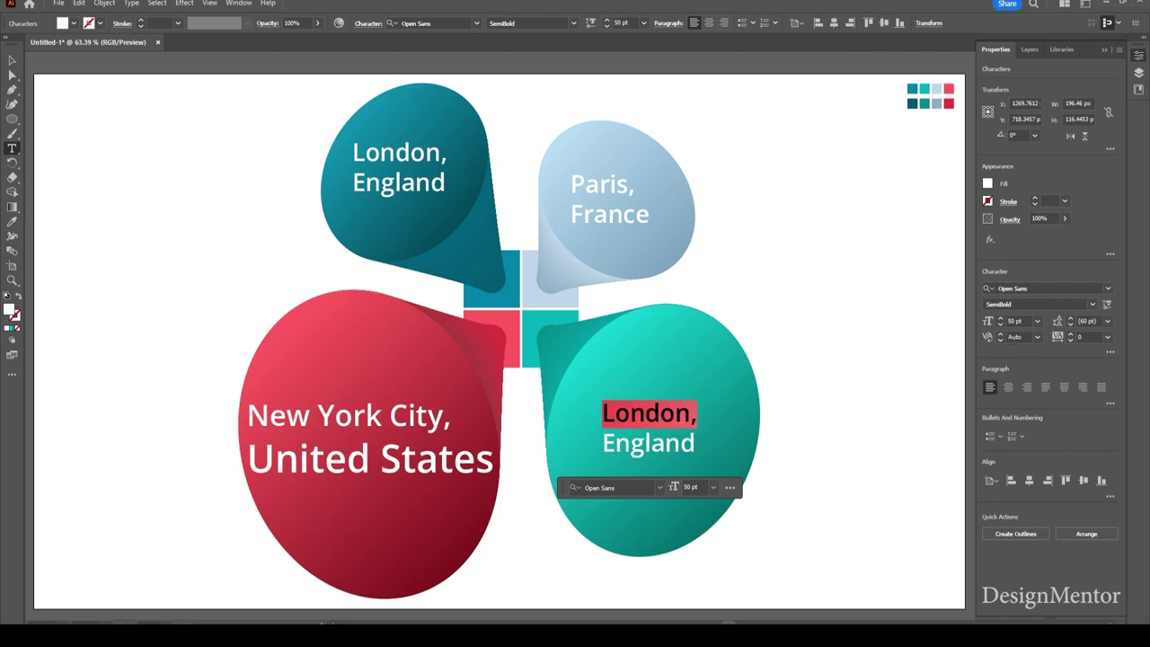
key("shift+Left")
type("Toik")
key("BackSpace")
key("BackSpace")
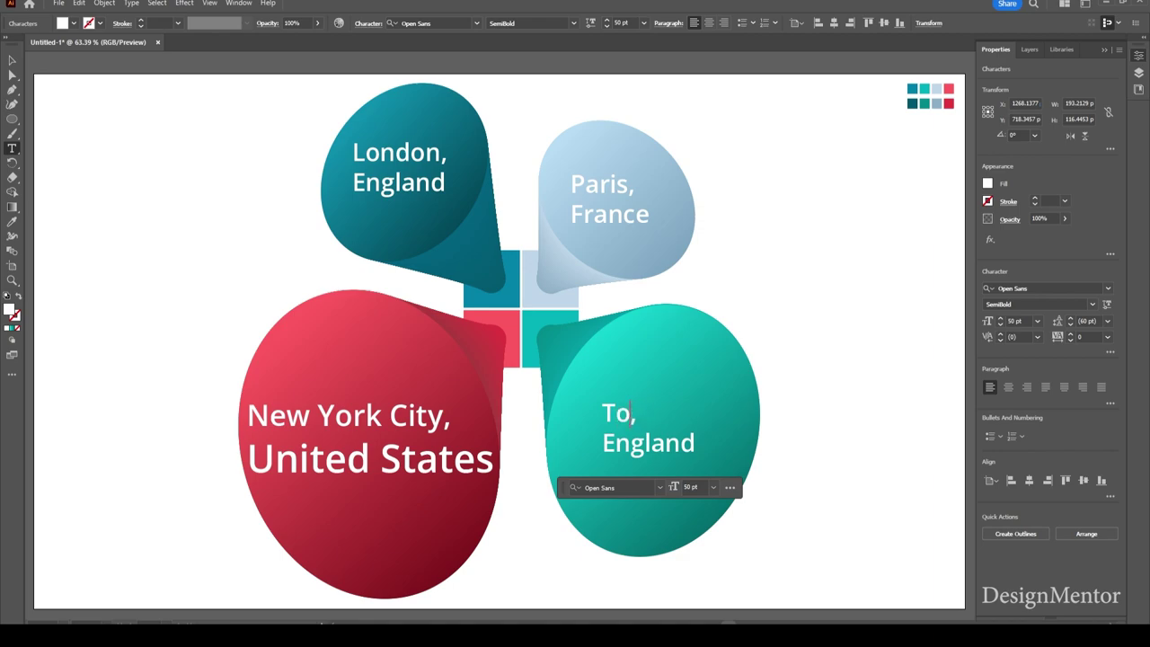
type("oky")
key("BackSpace")
key("BackSpace")
key("BackSpace")
type("o")
key("BackSpace")
type("kyo")
key("ctrl+shift+Right")
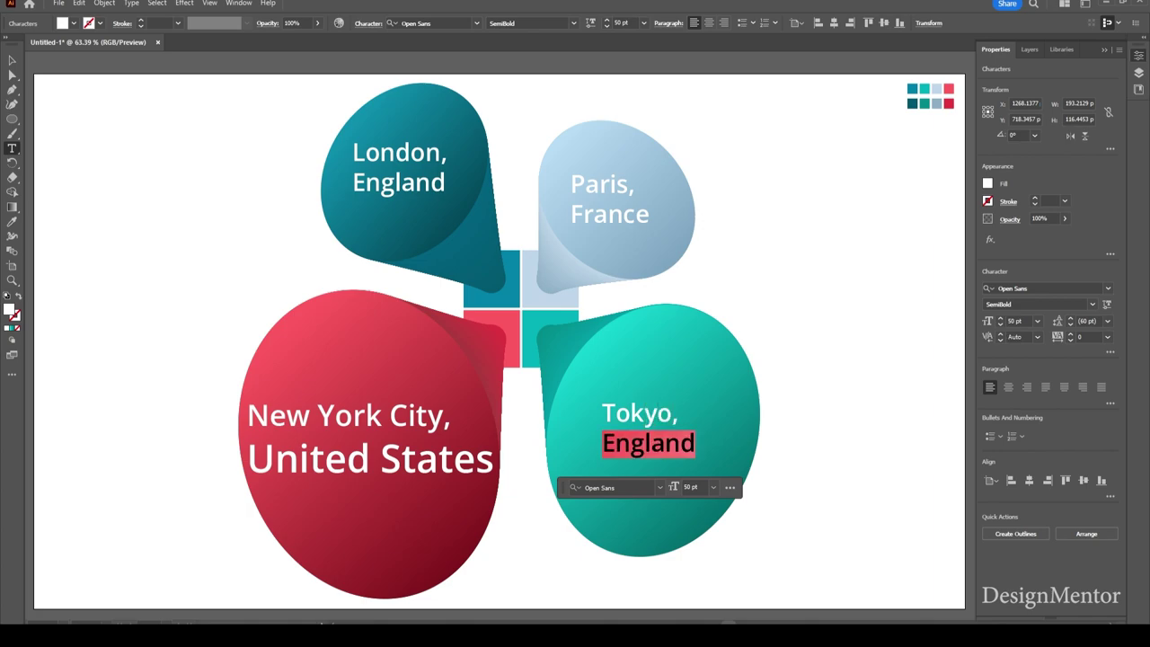
type("Japan")
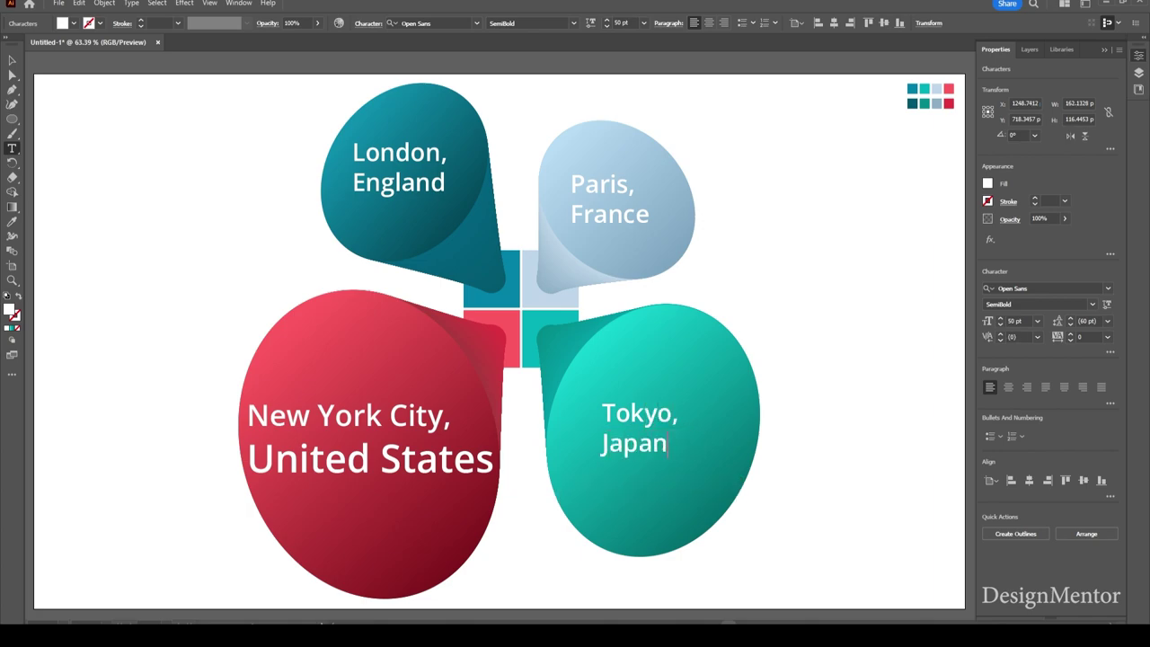
key("Escape")
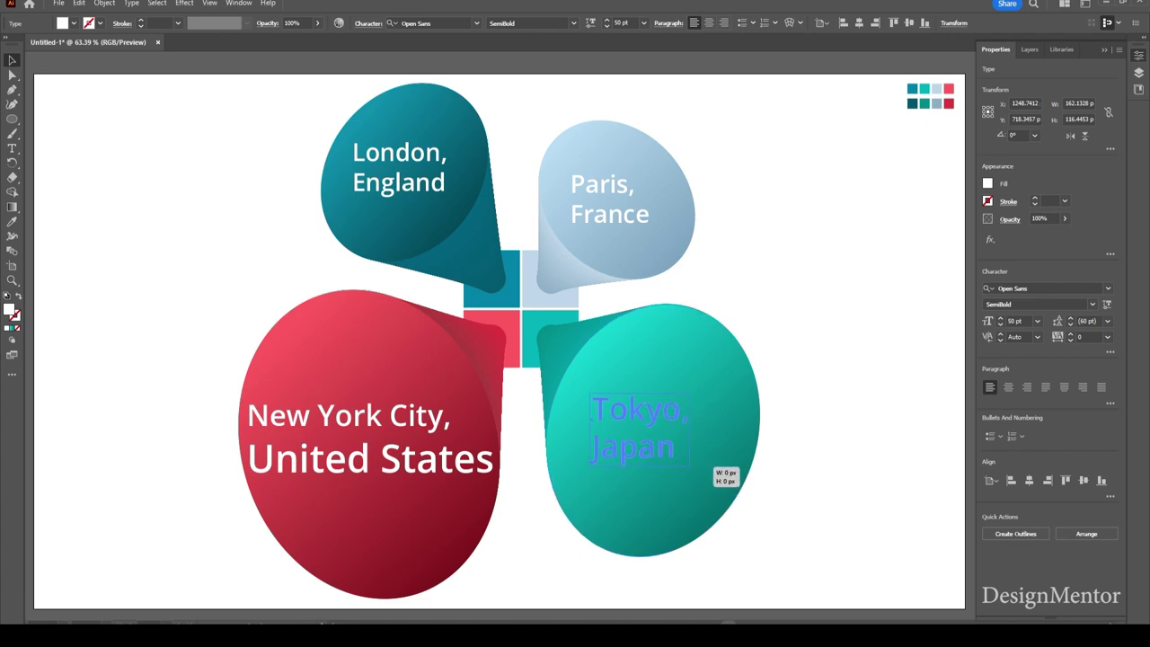
Step: Enlarge the Tokyo, Japan label and centre it in the teal teardrop
left_click_drag(713, 467, 699, 471)
left_click_drag(656, 402, 704, 419)
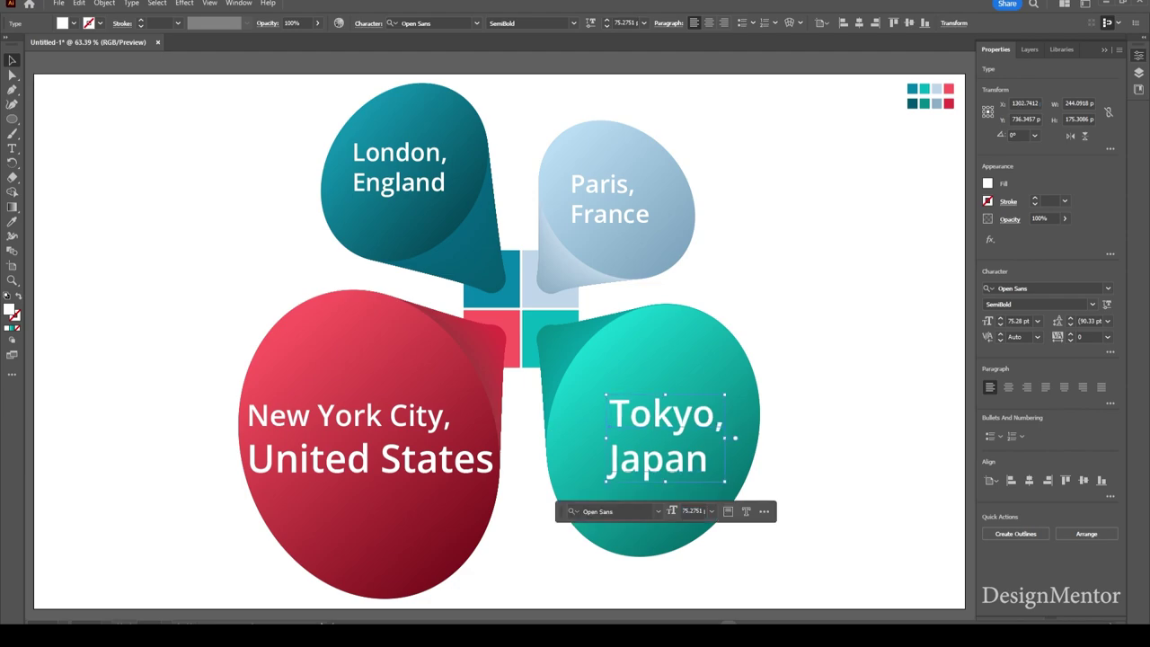
left_click(791, 270)
left_click(634, 183)
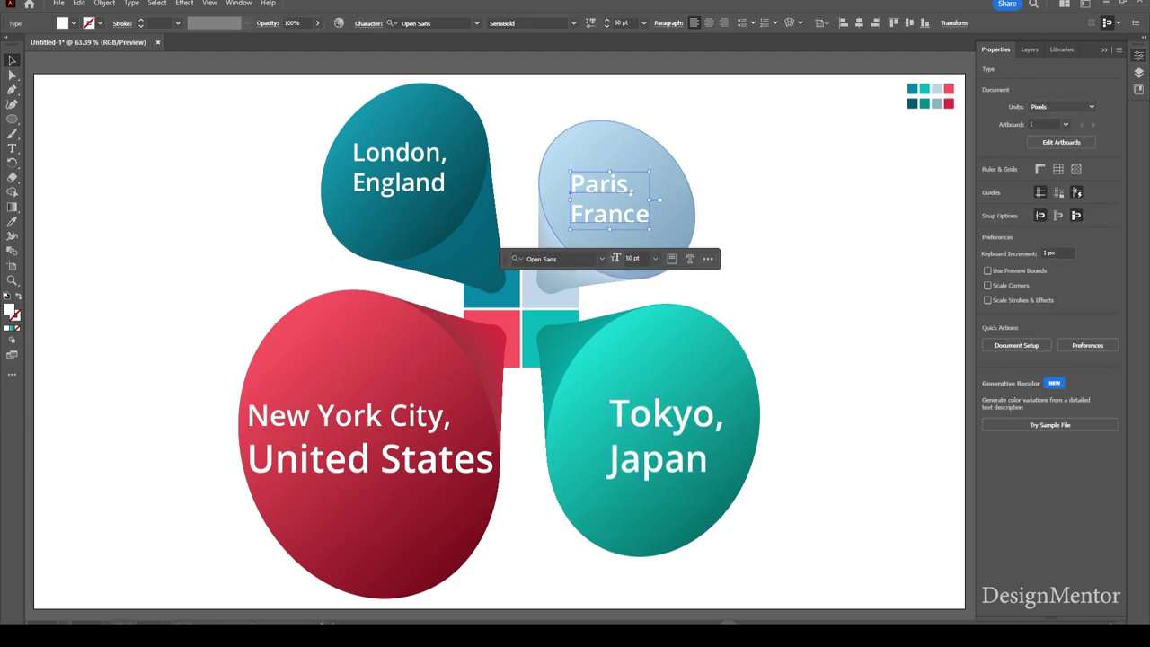
Step: Scale the Paris, France label up to about 57 pt and shift it slightly right
left_click_drag(650, 228, 666, 214)
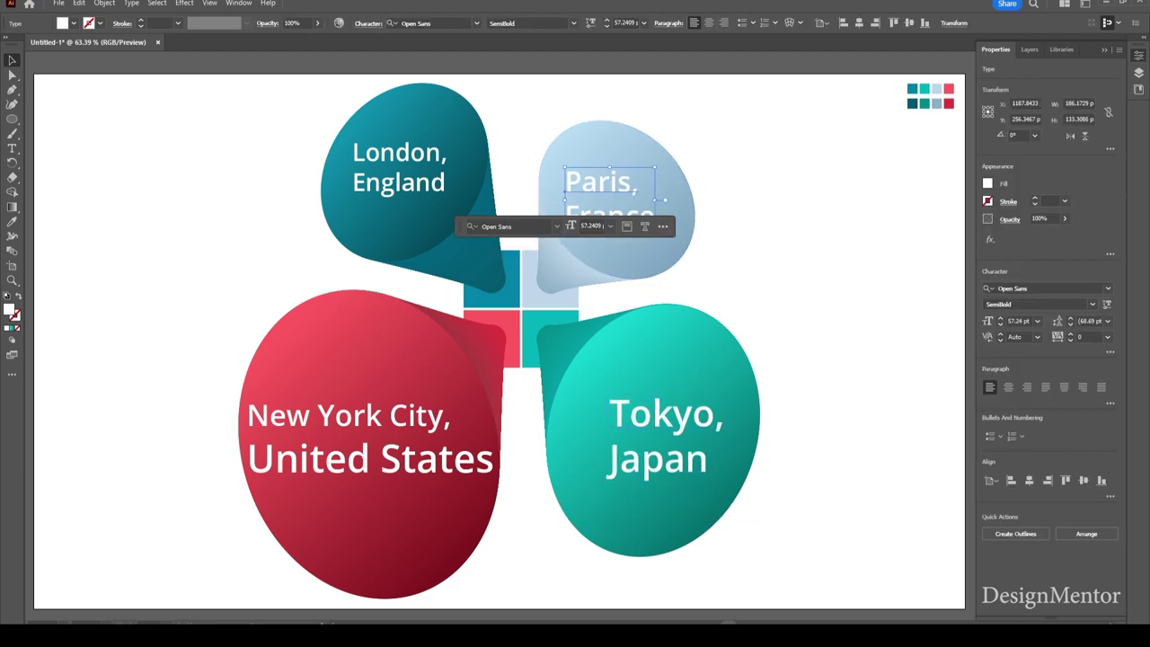
left_click_drag(551, 195, 581, 190)
key("ctrl+shift+a")
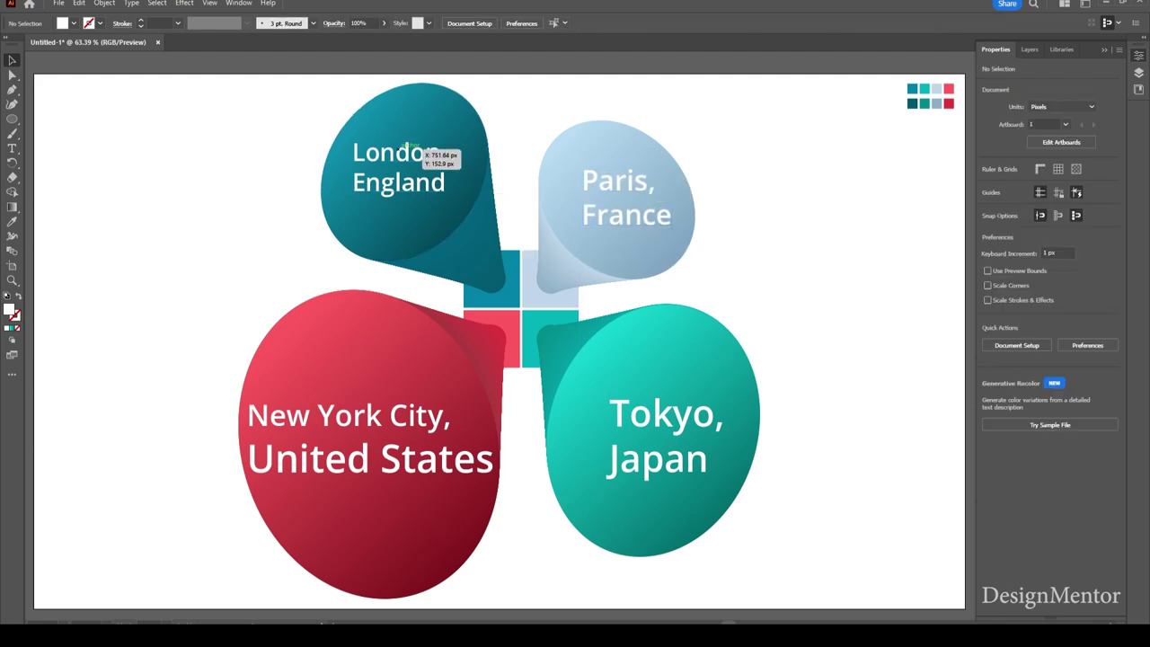
left_click(428, 151)
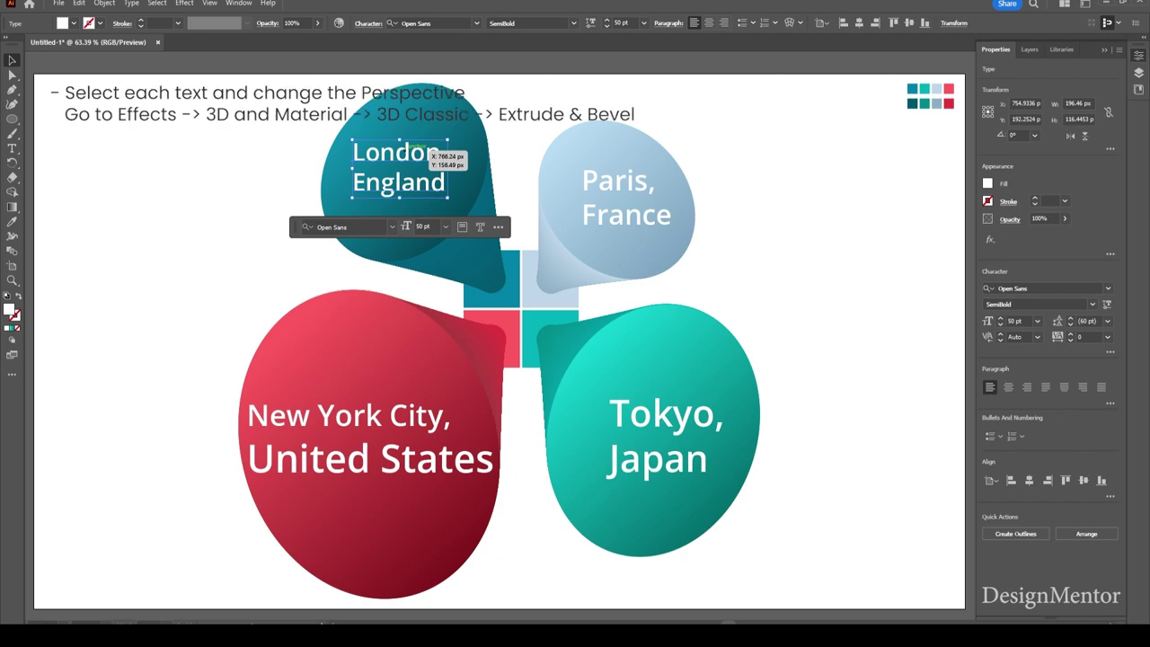
Step: Apply a classic 3D Extrude & Bevel to the London label with 0 depth, 36° X and 6° Y rotation
left_click(184, 3)
mouse_move(217, 72)
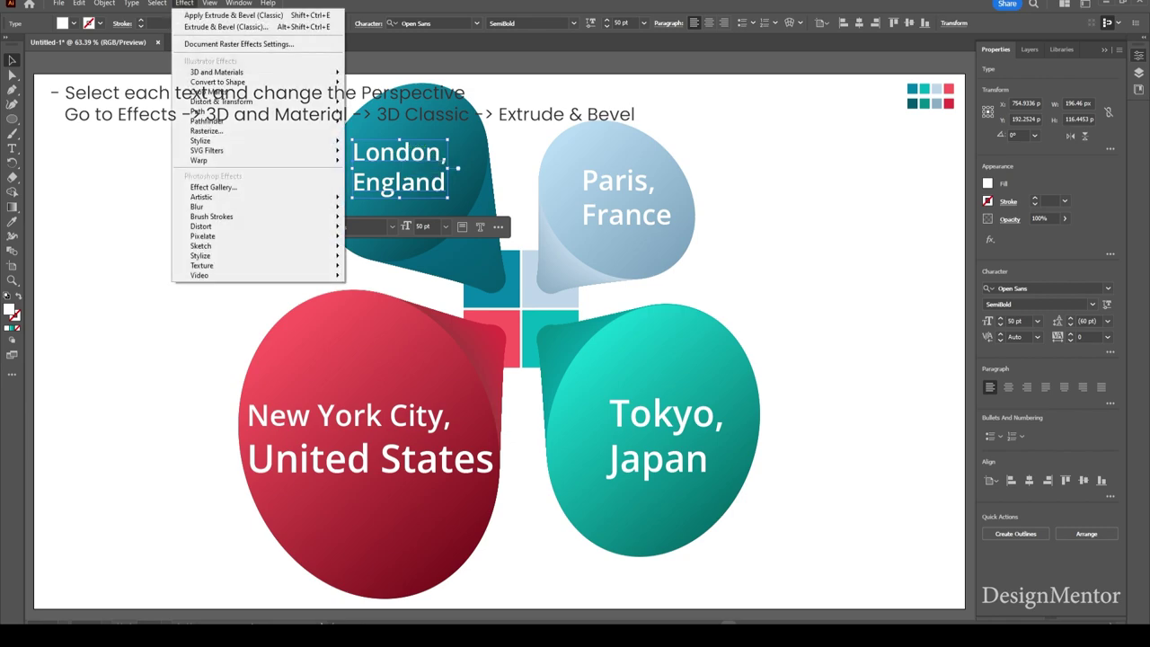
mouse_move(381, 141)
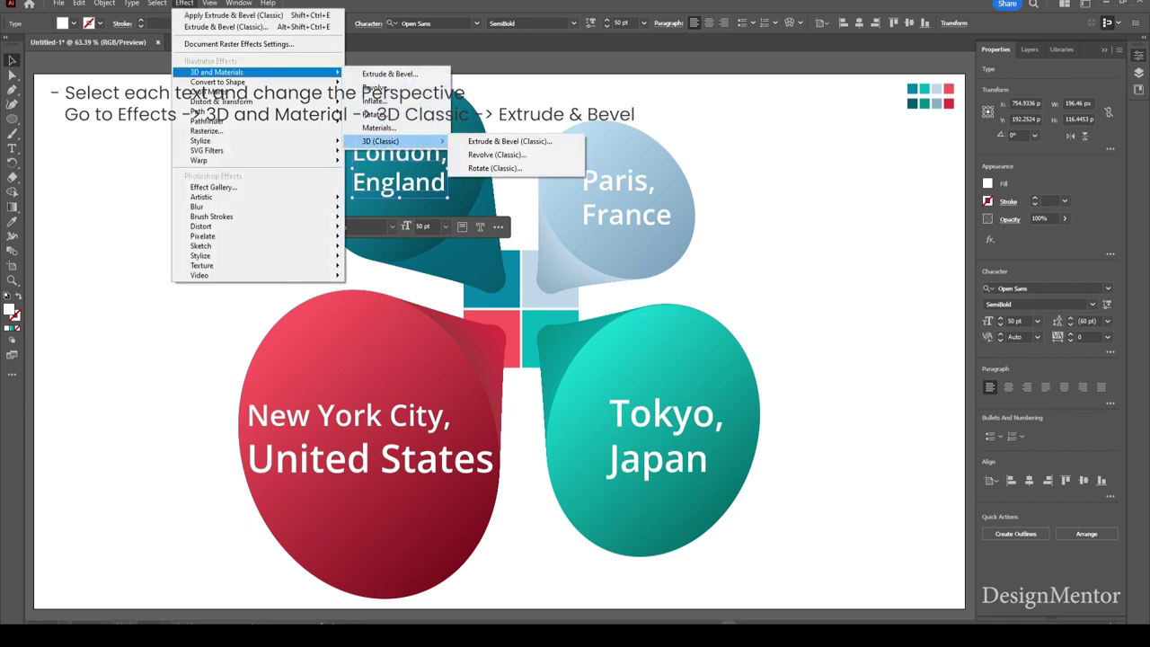
left_click(490, 141)
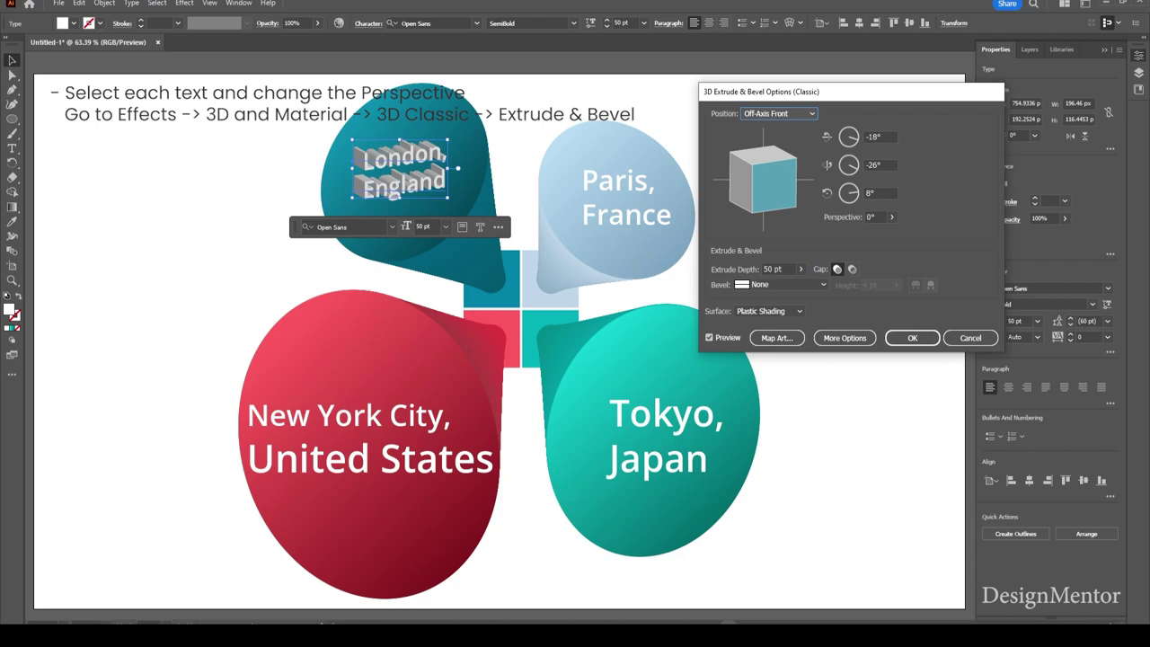
left_click(778, 269)
type("0")
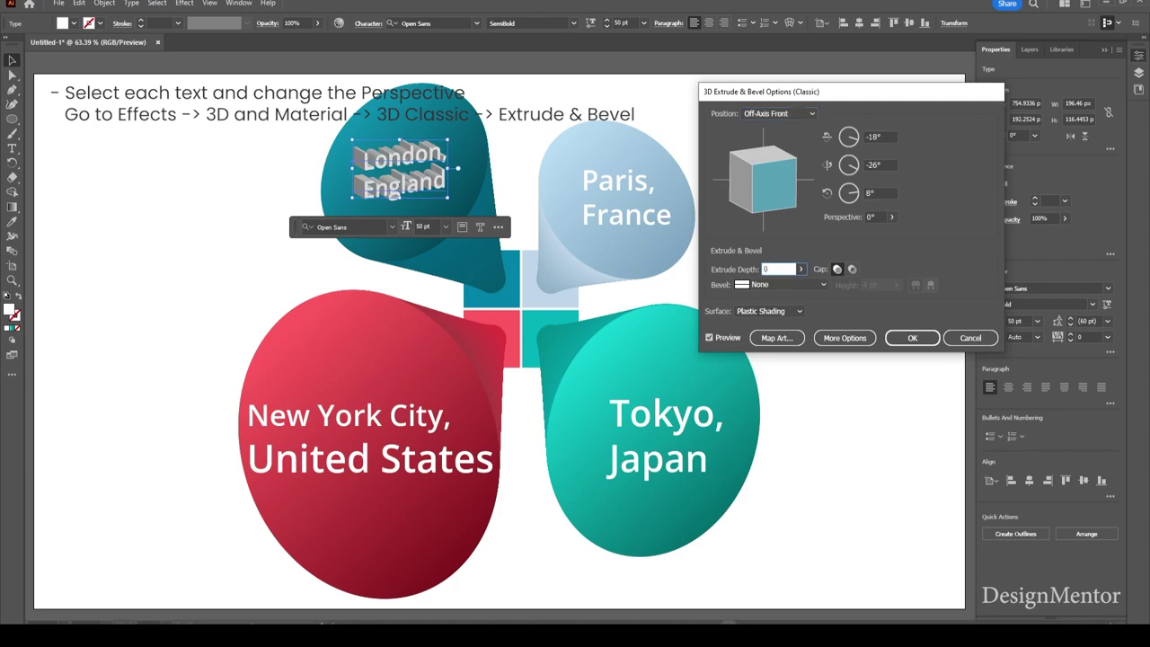
key("Tab")
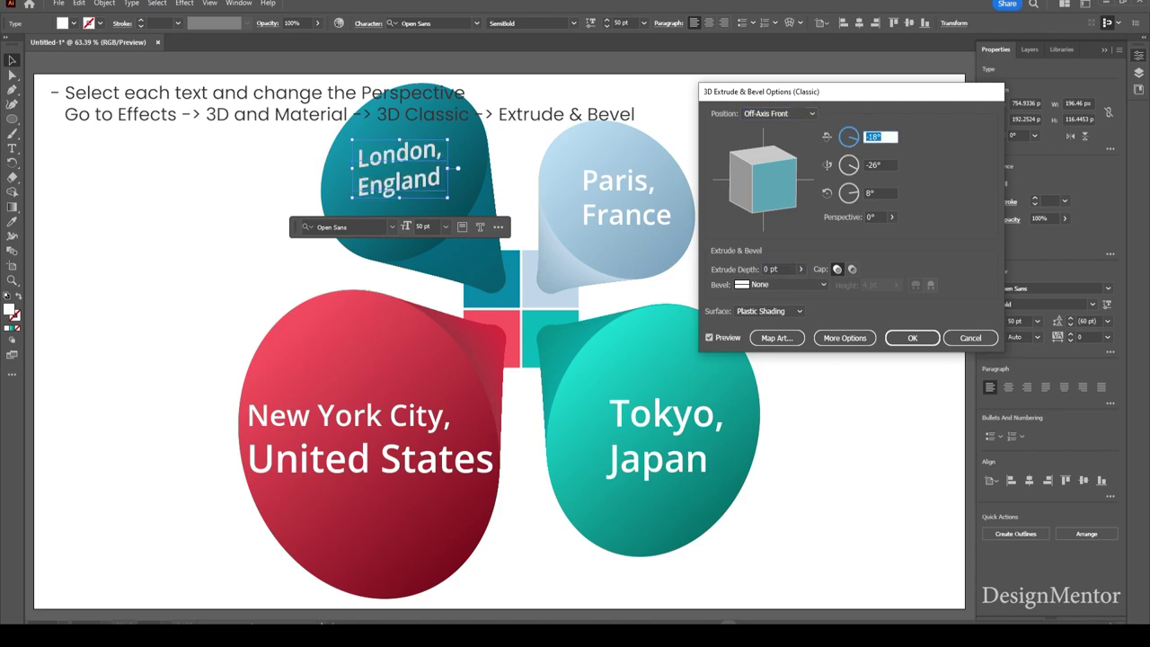
type("36")
key("Tab")
type("6")
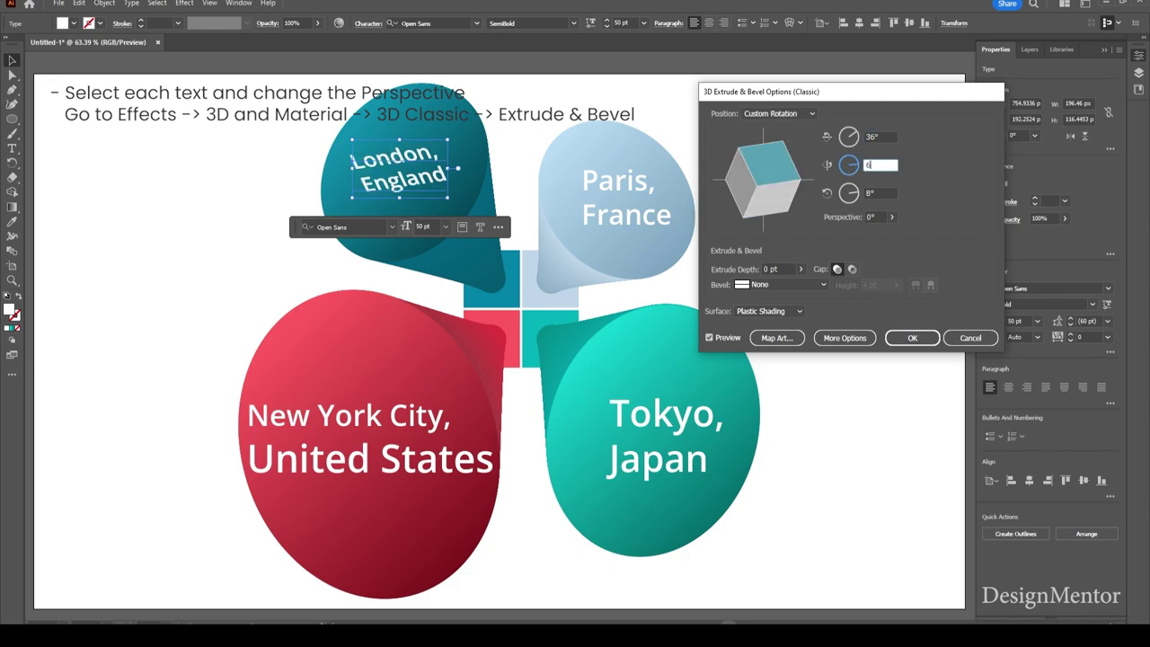
key("Tab")
type("30")
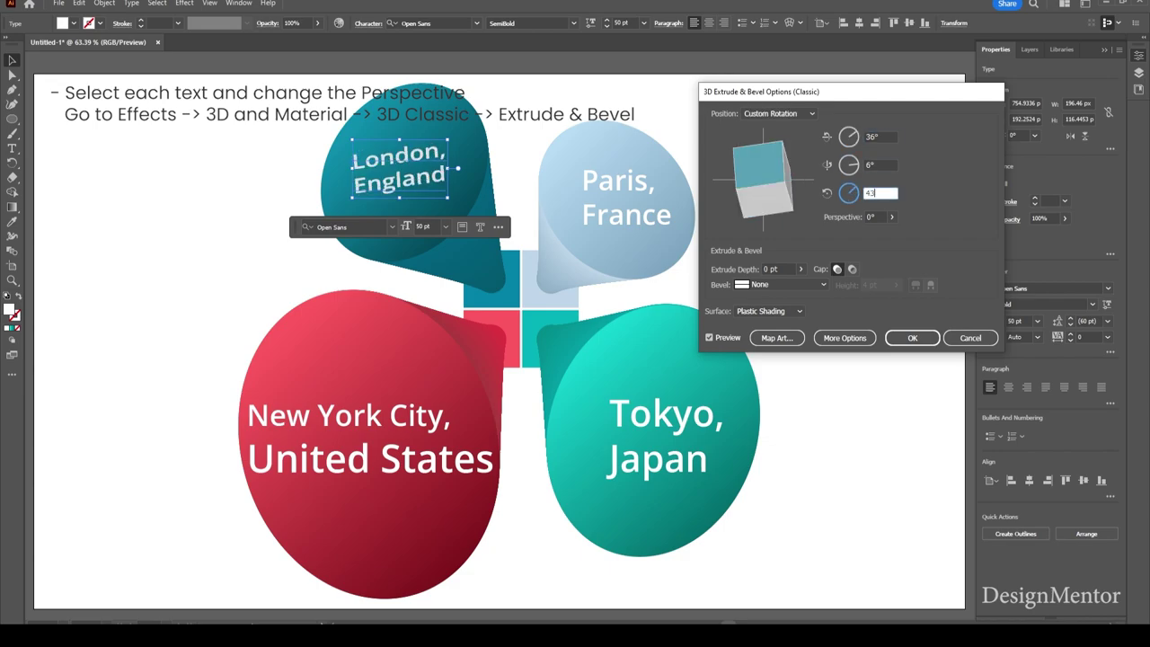
key("Return")
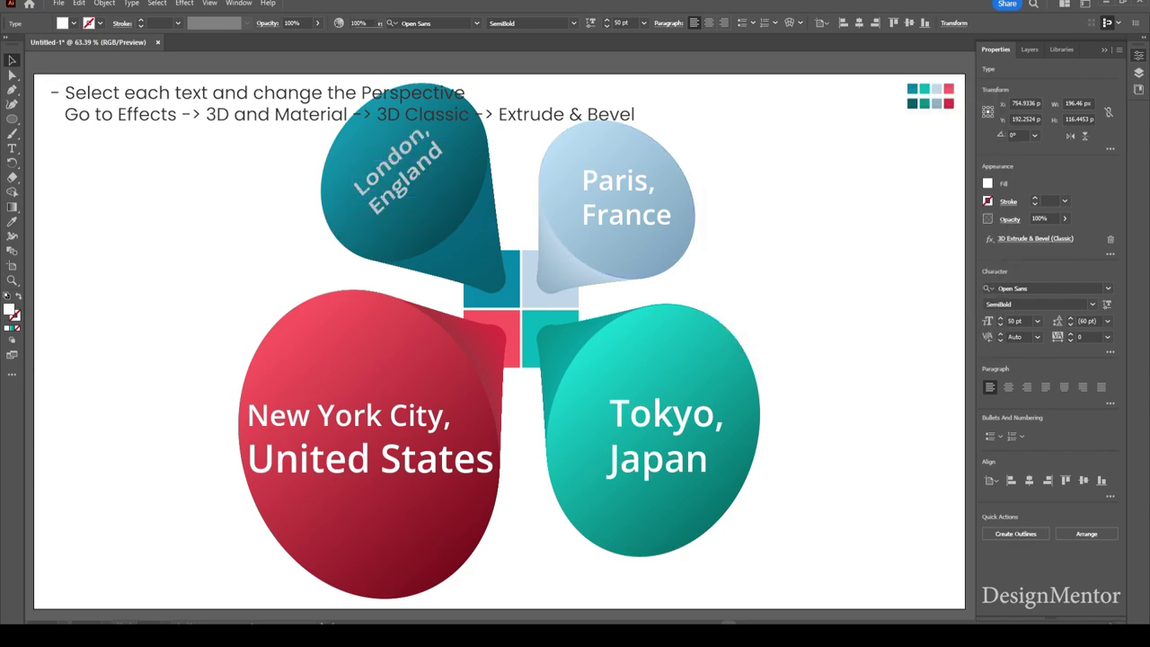
key("Return")
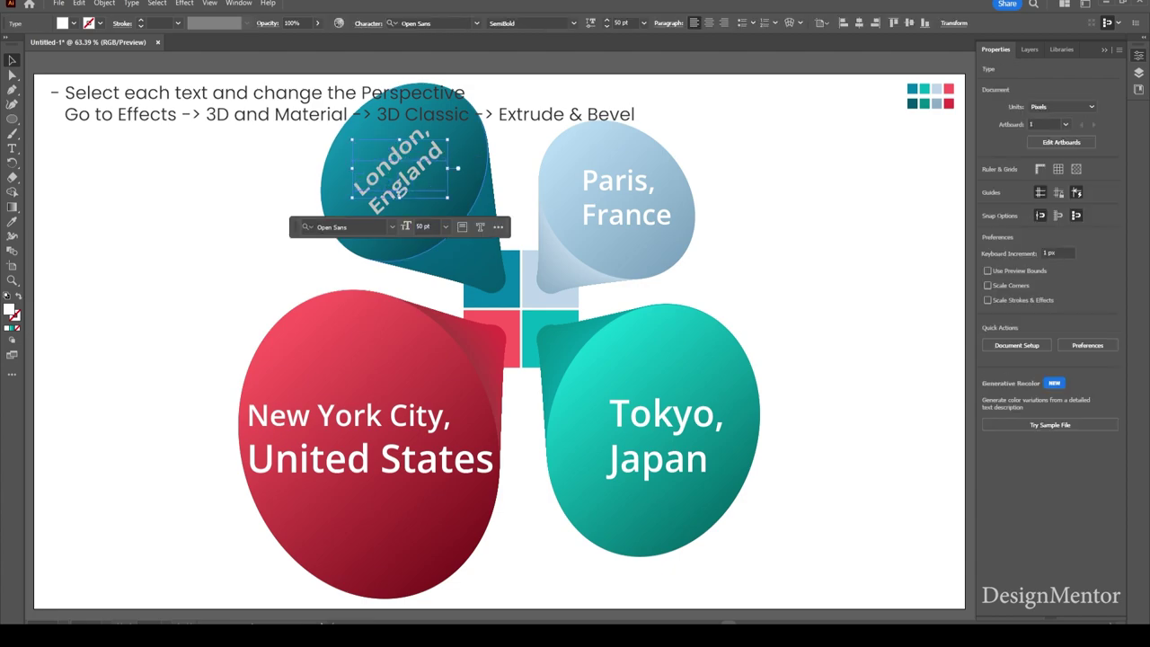
Step: Enlarge the rotated London, England label
left_click_drag(447, 197, 464, 207)
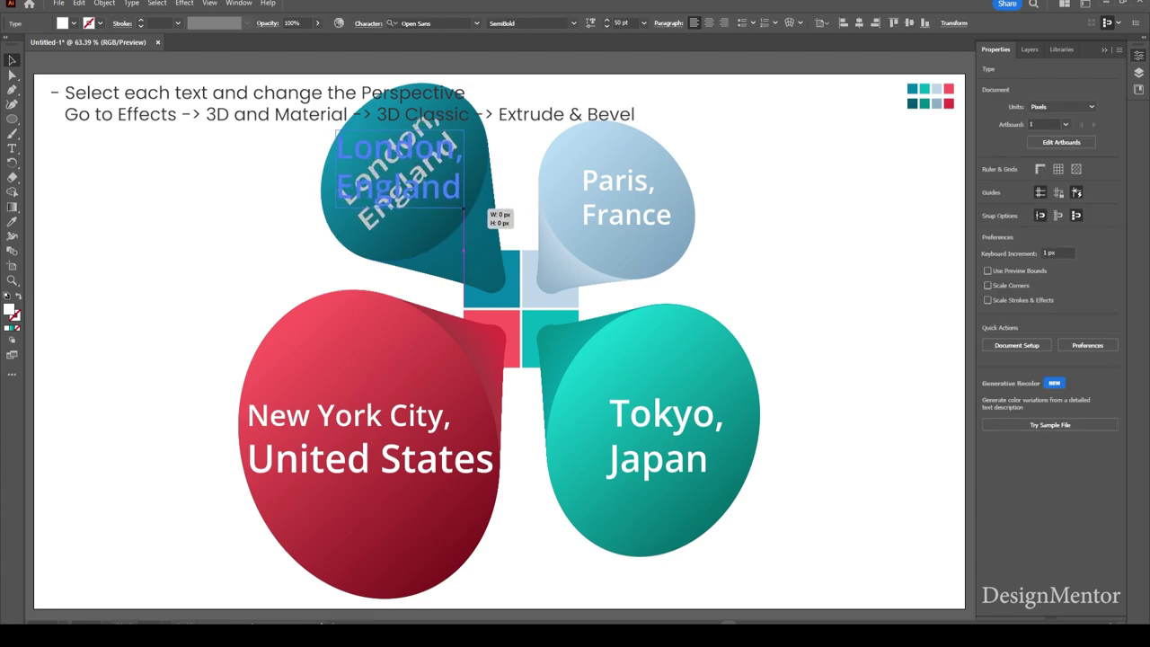
left_click(514, 180)
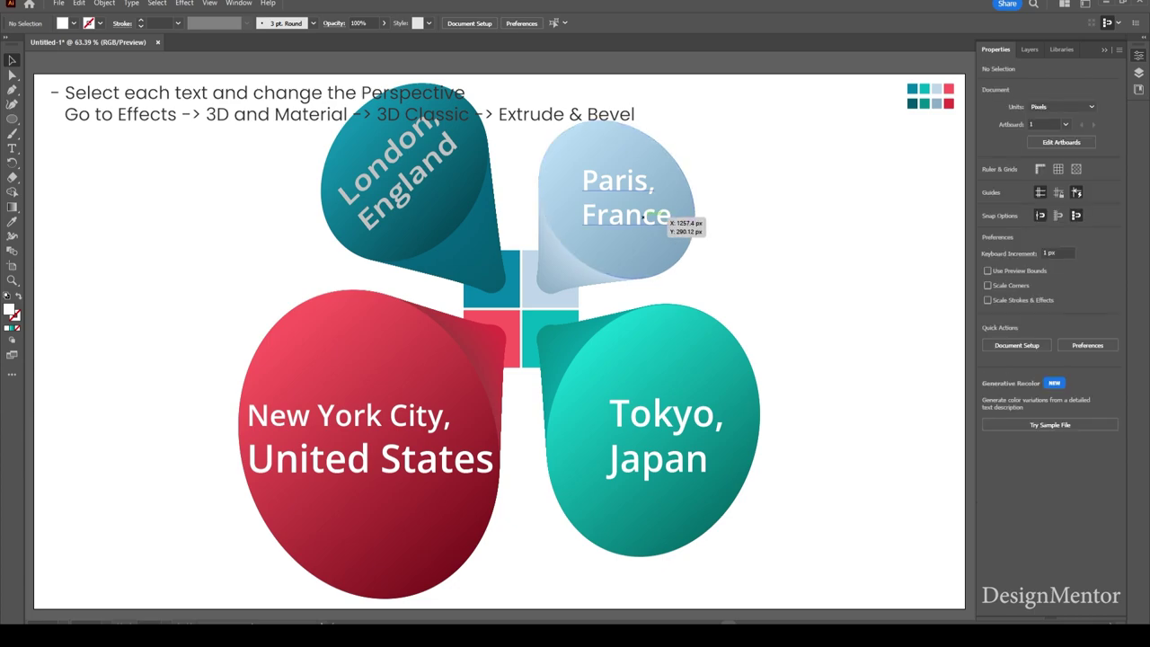
left_click(663, 216)
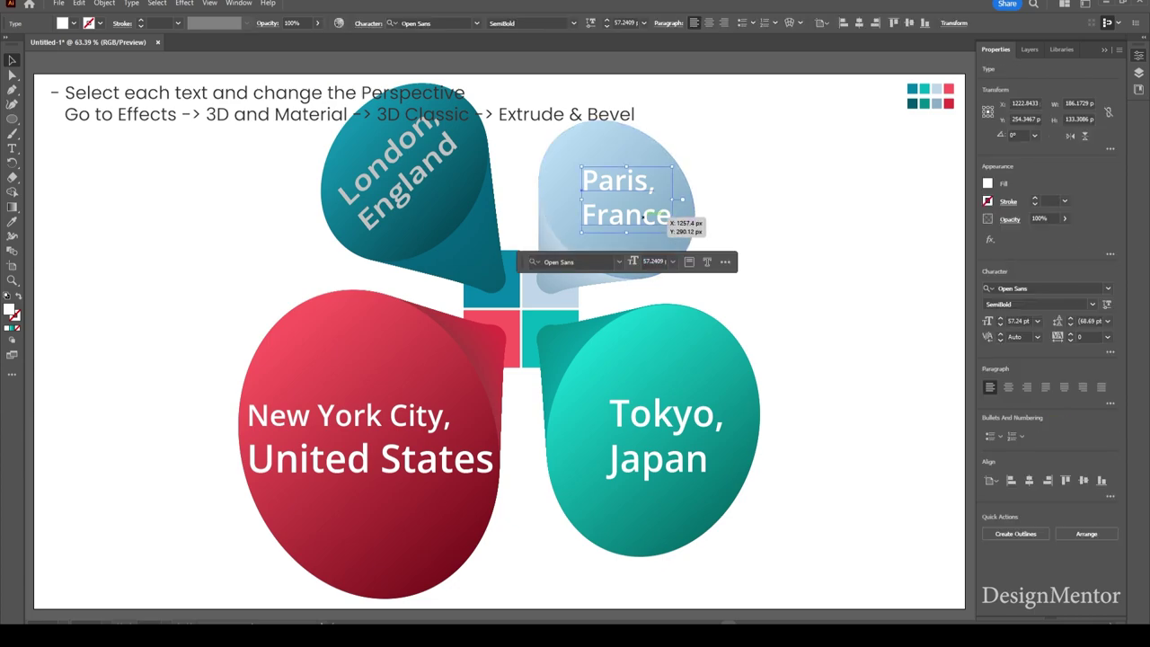
Step: Give the Paris label a zero-depth classic 3D Extrude & Bevel rotation of 0°, -36°, 45°
left_click(184, 3)
mouse_move(217, 72)
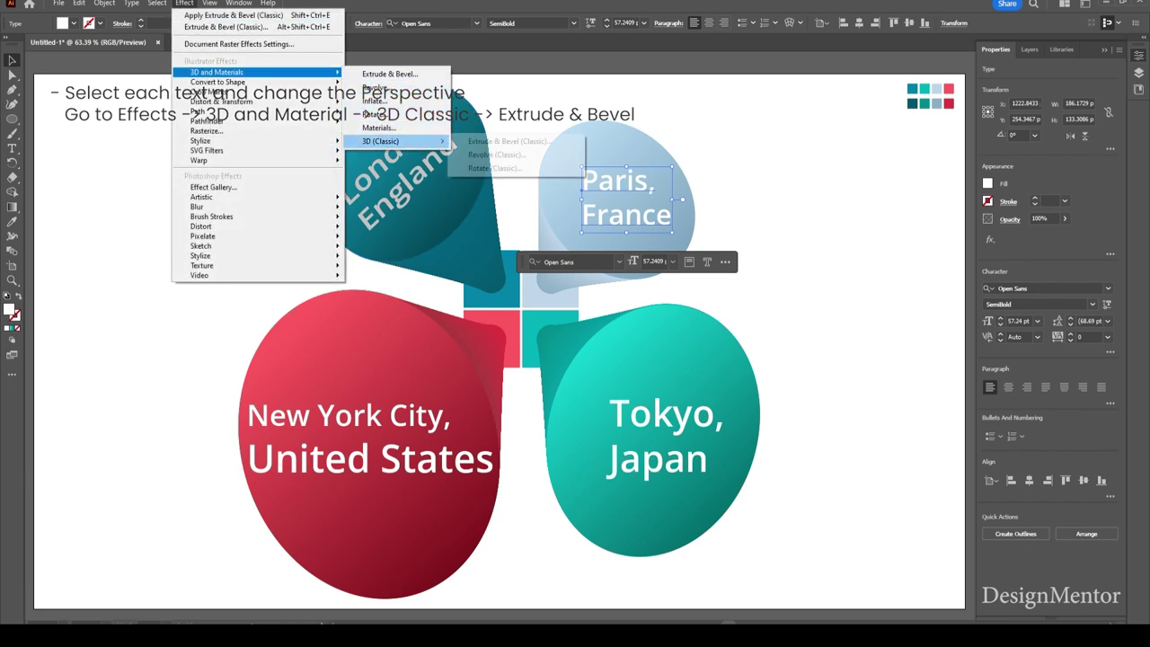
left_click(503, 142)
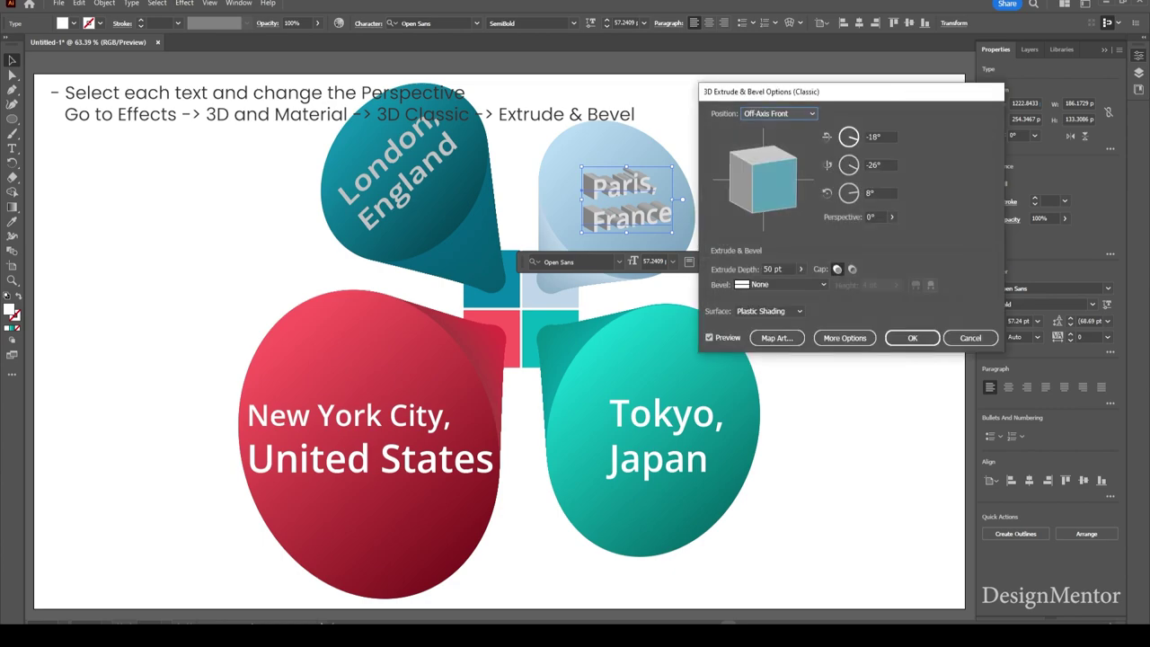
left_click(778, 269)
type("0")
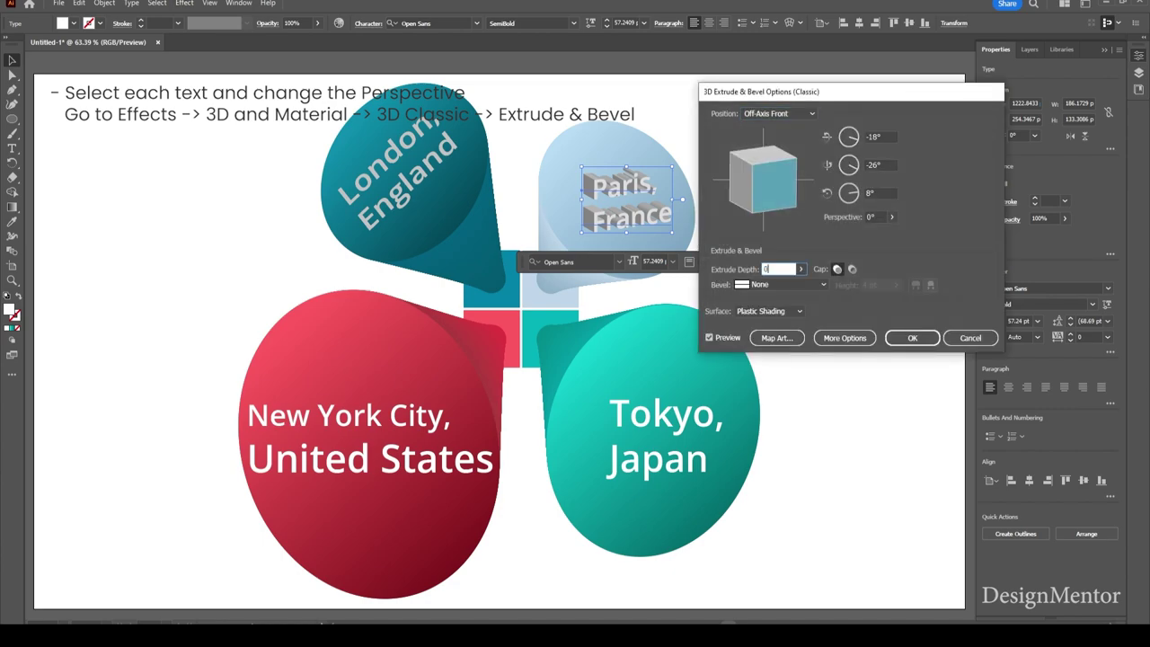
key("Tab")
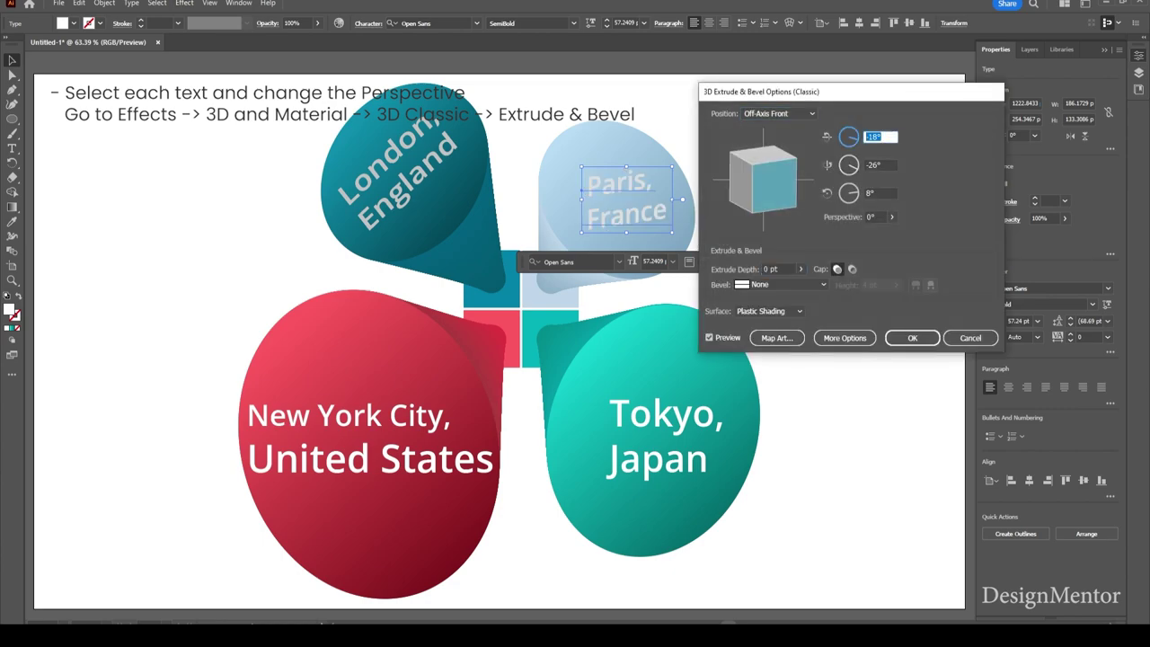
type("0")
key("Tab")
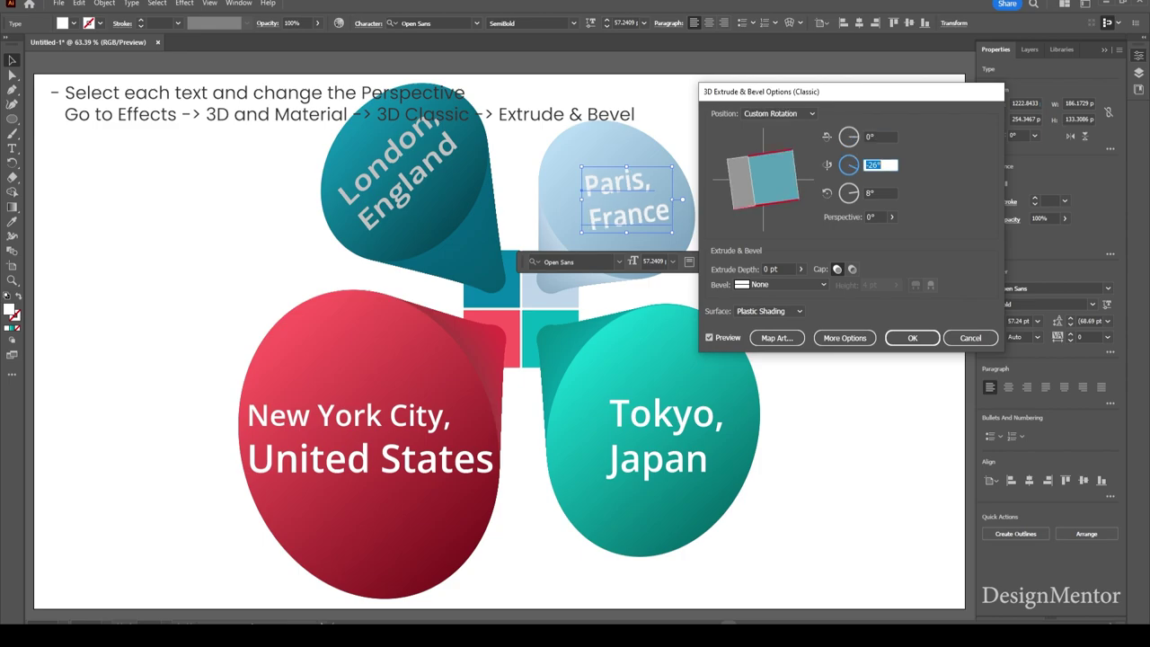
type("-36")
key("Tab")
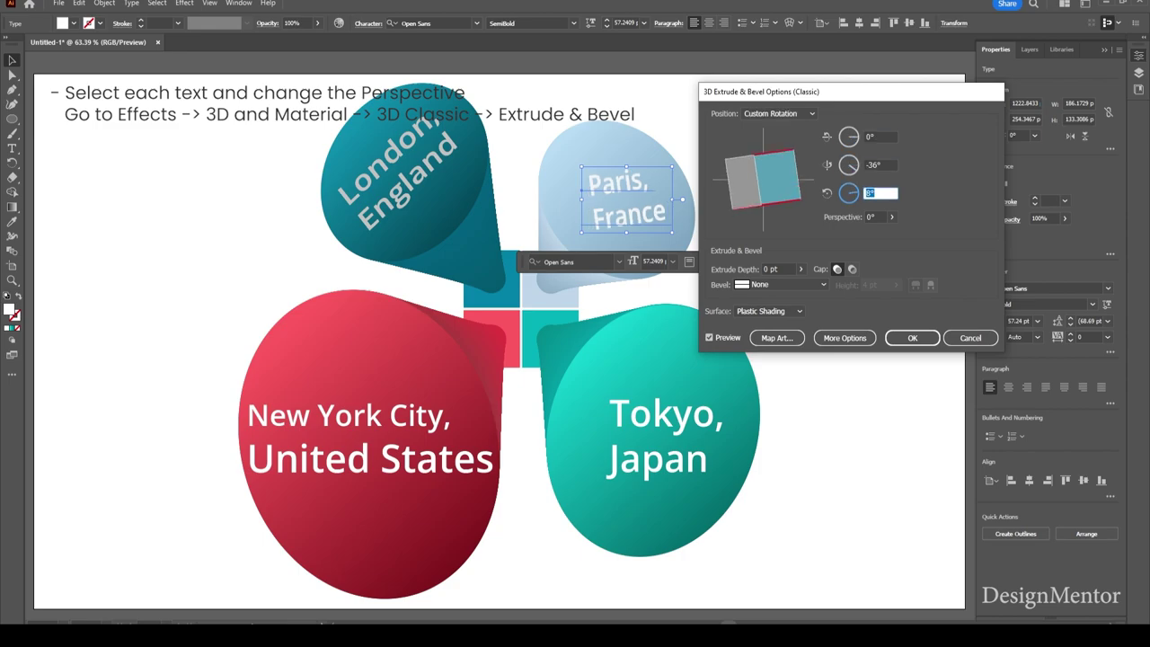
type("45")
key("Return")
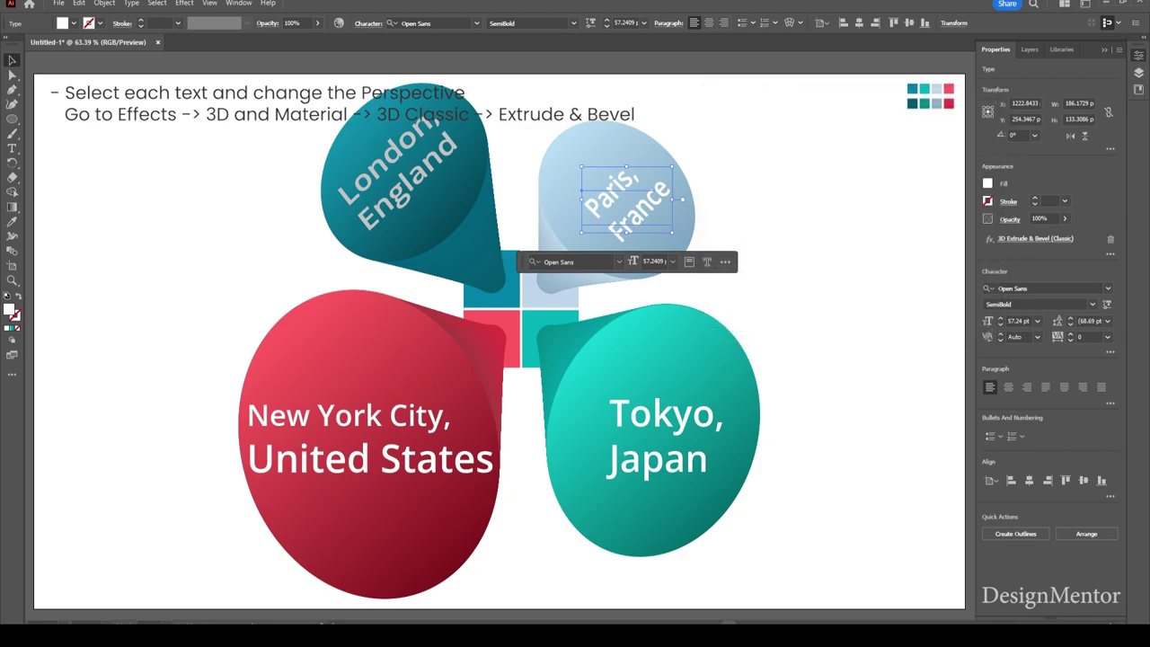
Step: Move the tilted Paris, France label up and left inside its teardrop
left_click_drag(712, 244, 711, 244)
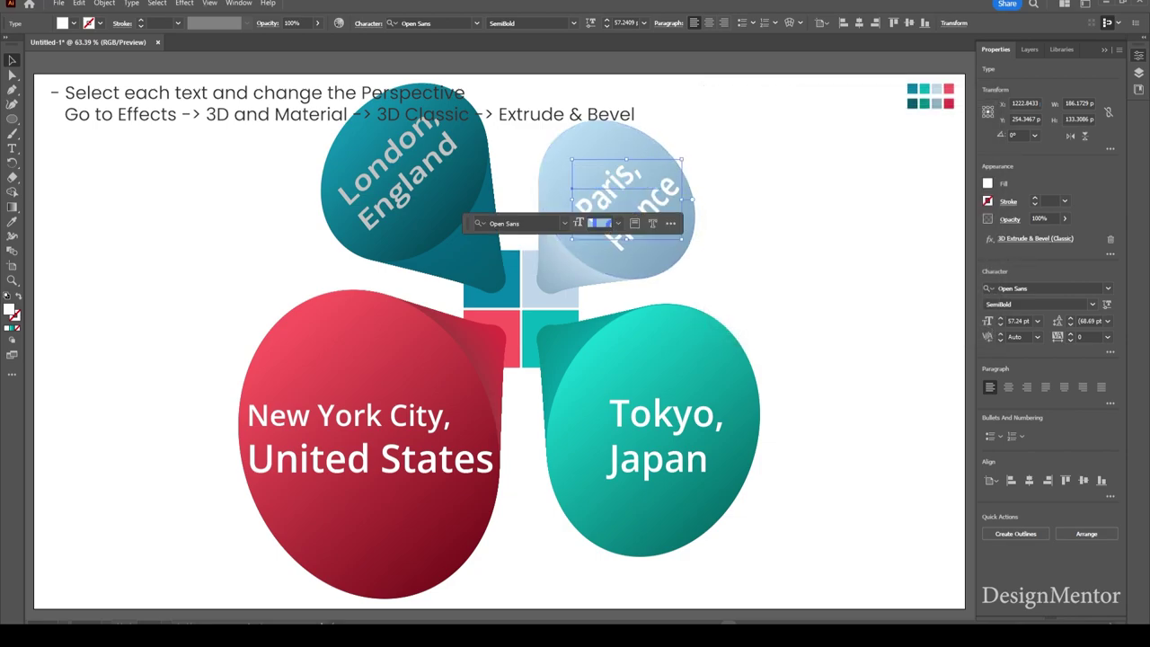
key("ctrl+shift+a")
left_click_drag(655, 216, 637, 209)
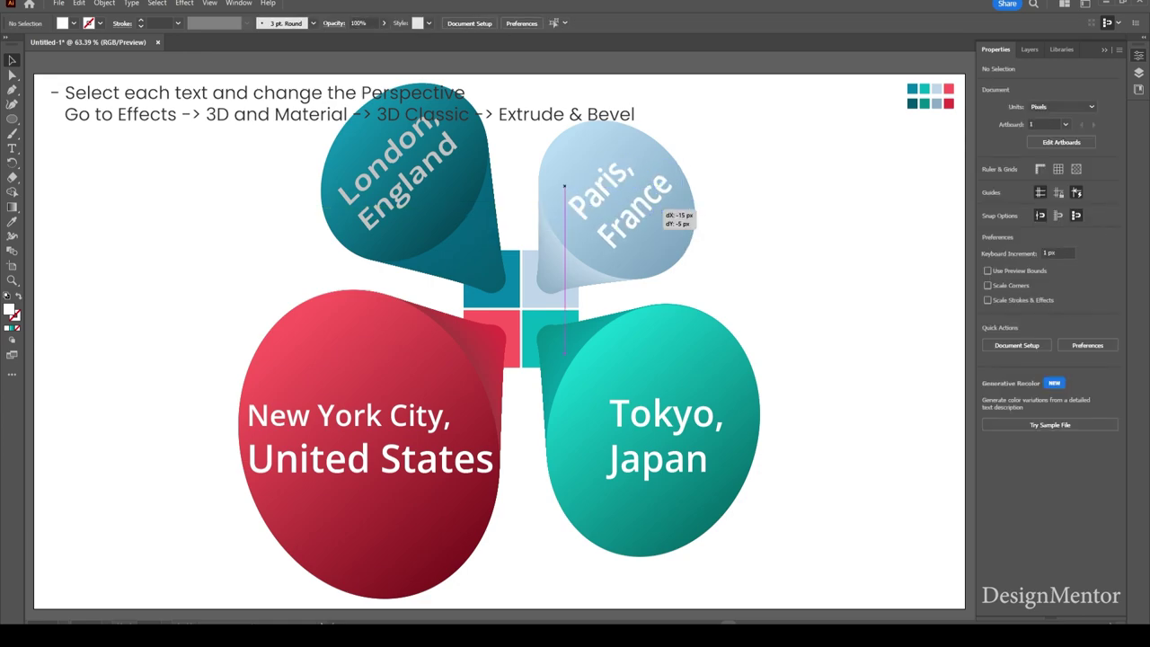
key("ctrl+shift+a")
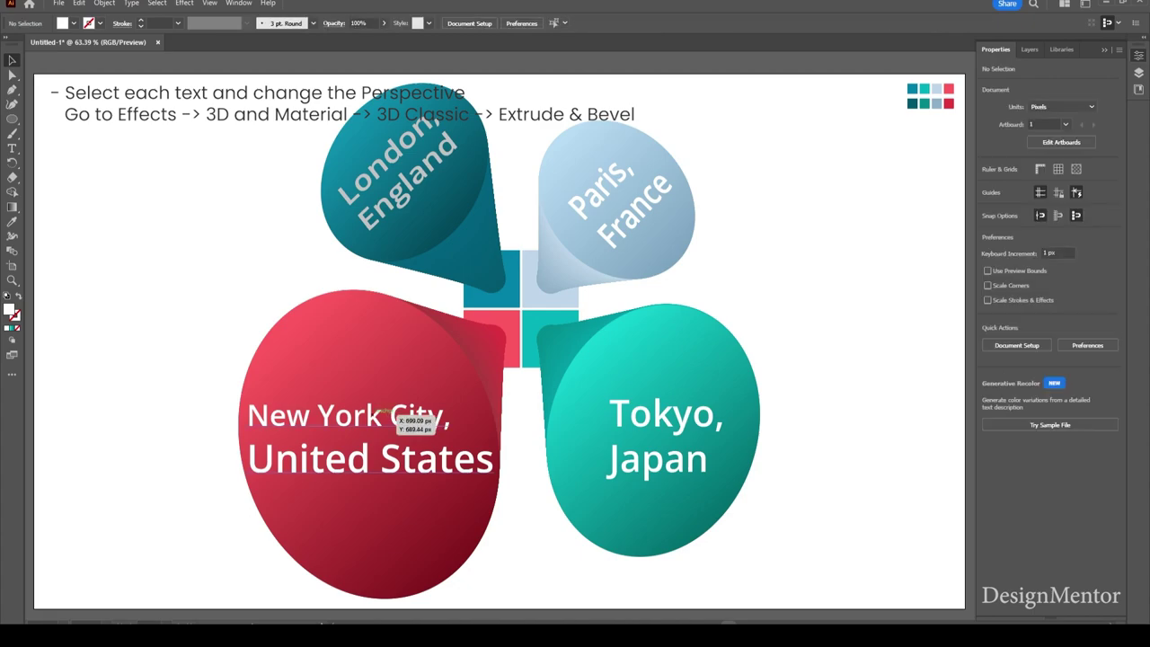
Step: Give the New York City label a zero-depth classic 3D rotation of 19°, 29°, 45° and shift it left
left_click(391, 412)
left_click(184, 3)
mouse_move(216, 72)
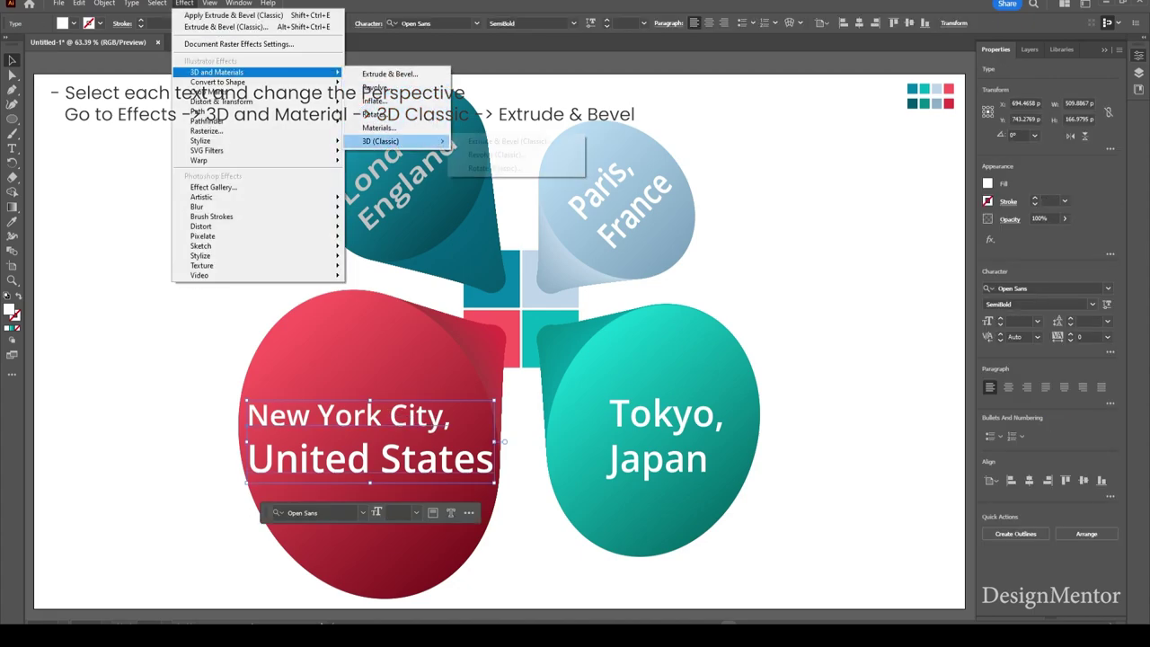
left_click(504, 142)
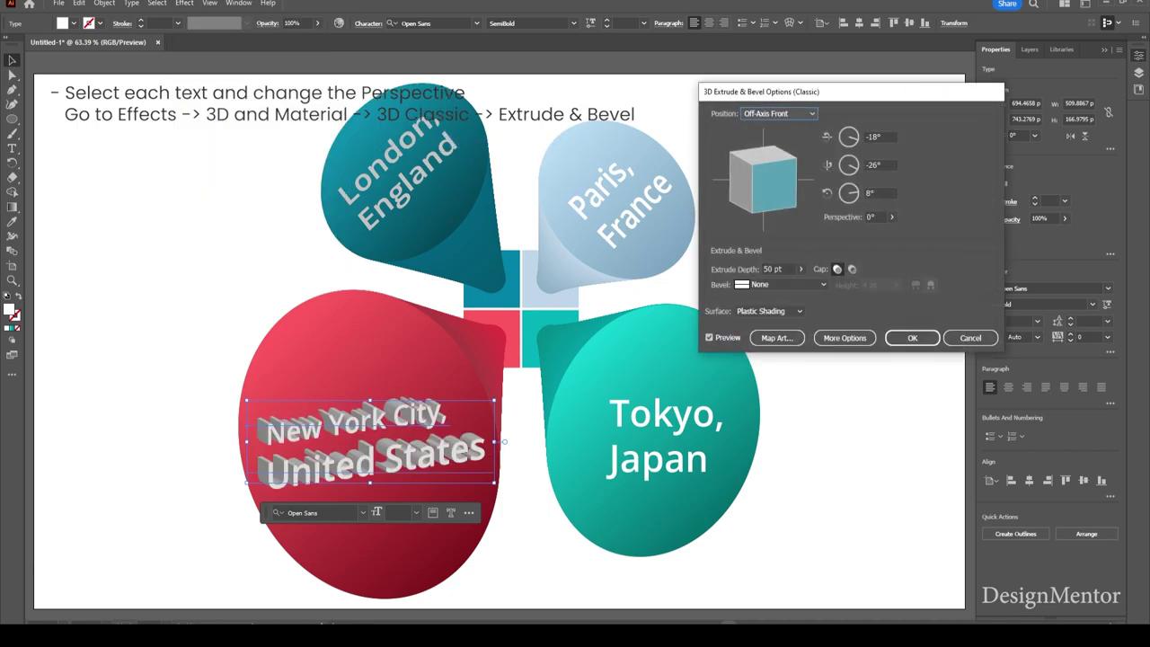
left_click(775, 269)
type("0")
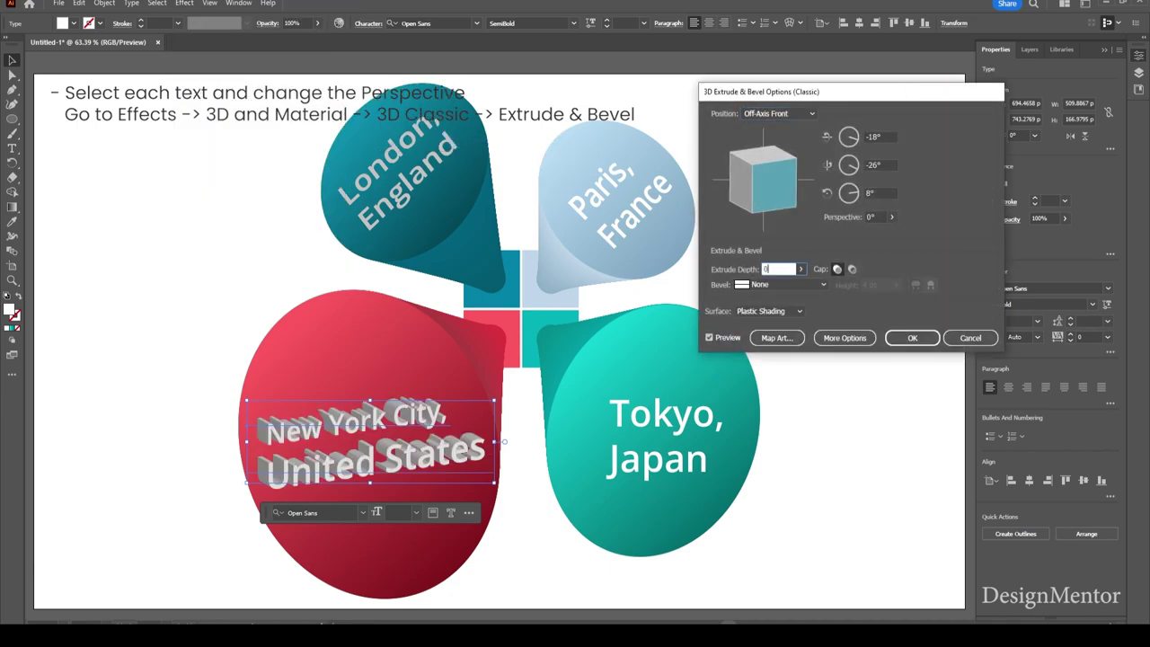
key("Tab")
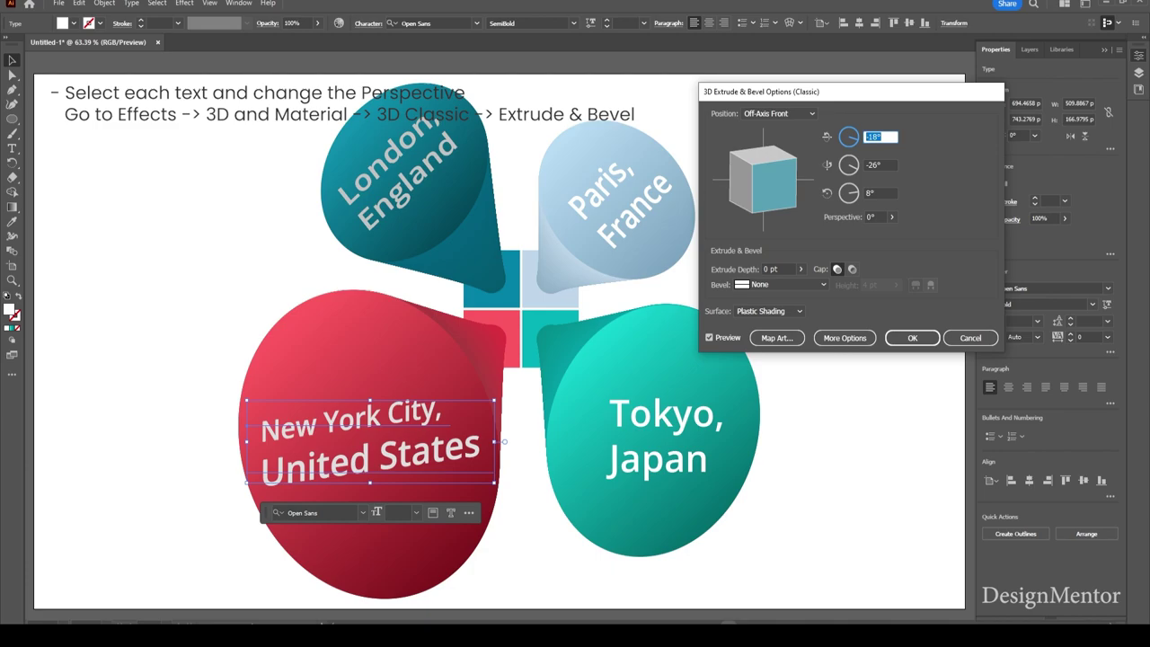
type("19")
key("Tab")
type("29")
key("Tab")
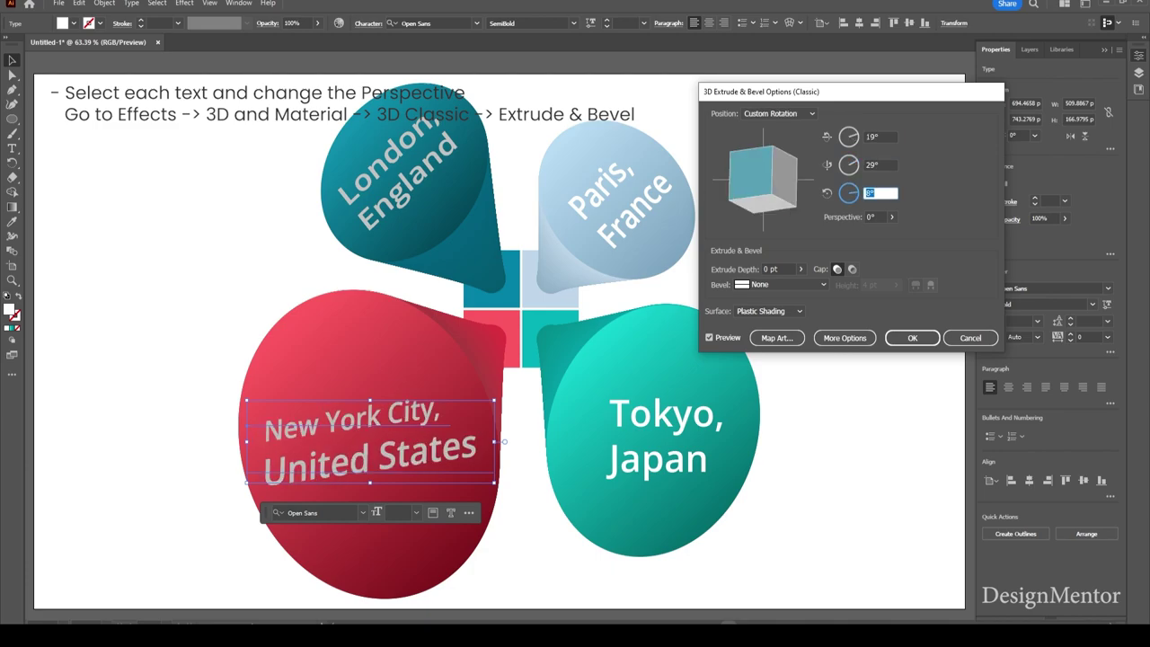
type("545")
key("Return")
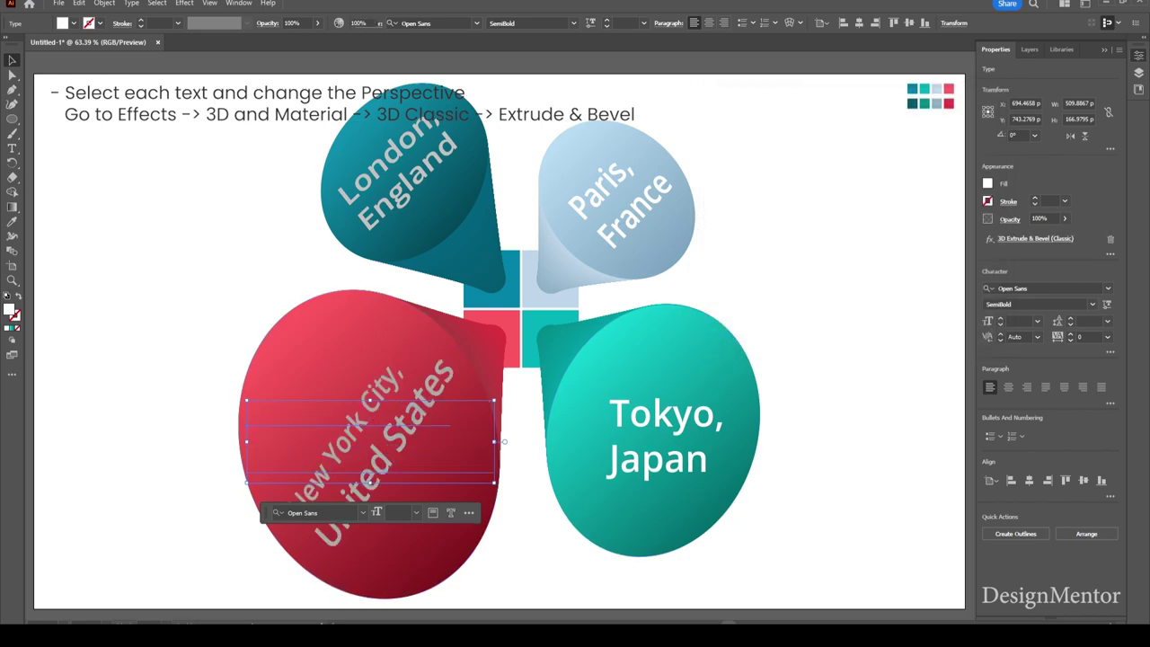
left_click_drag(456, 424, 436, 424)
Step: Give the Tokyo, Japan label a zero-depth classic 3D rotation of -31°, -16°, 30°
left_click(665, 431)
left_click(184, 4)
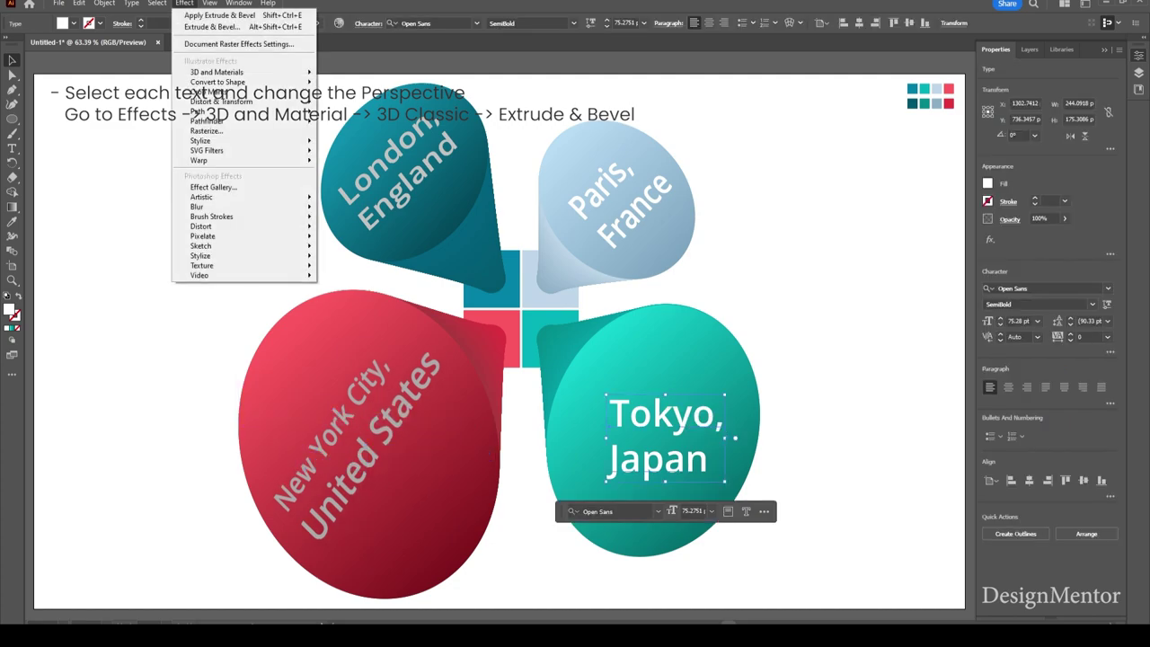
mouse_move(217, 72)
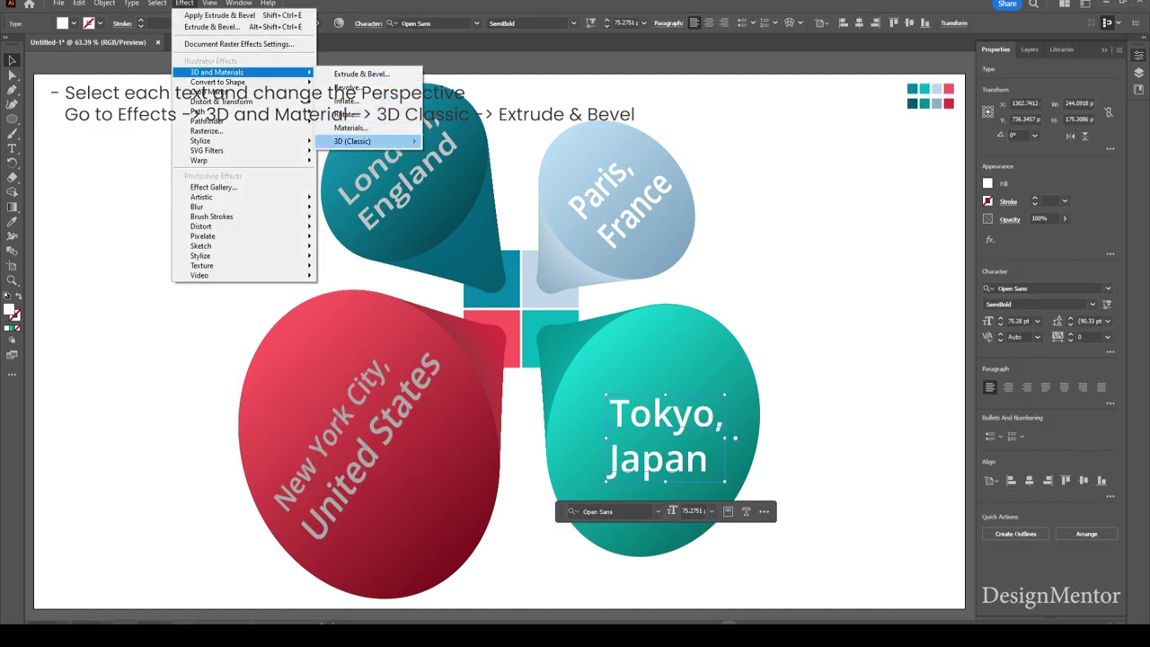
left_click(461, 141)
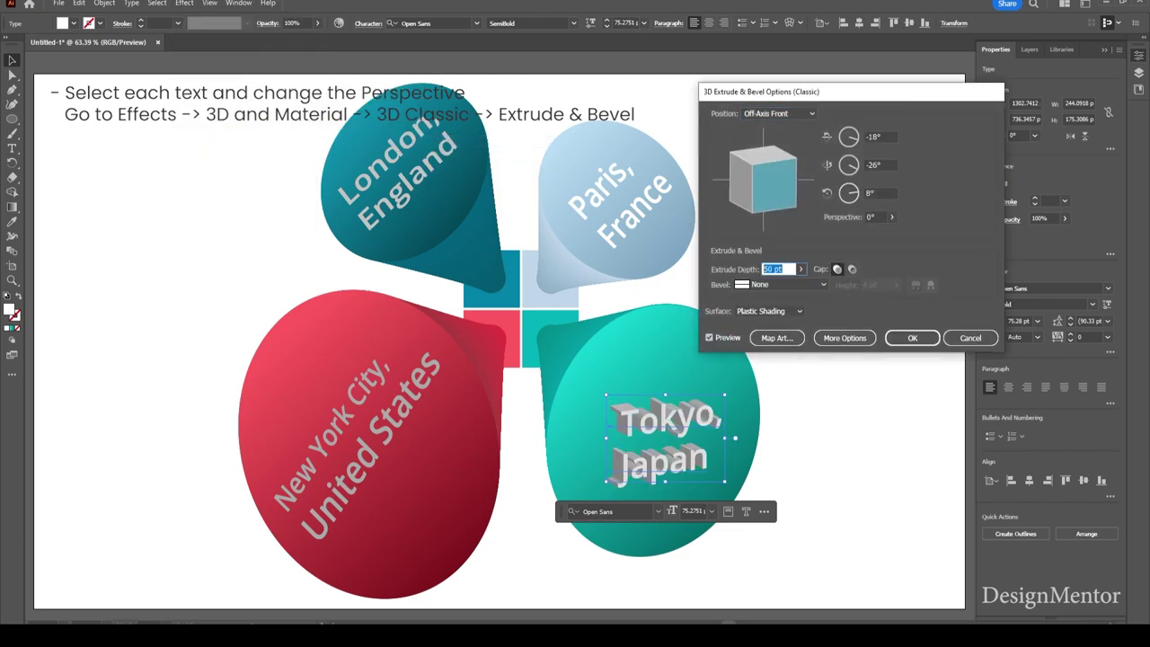
type("0")
key("shift+Tab")
key("shift+Tab")
key("shift+Tab")
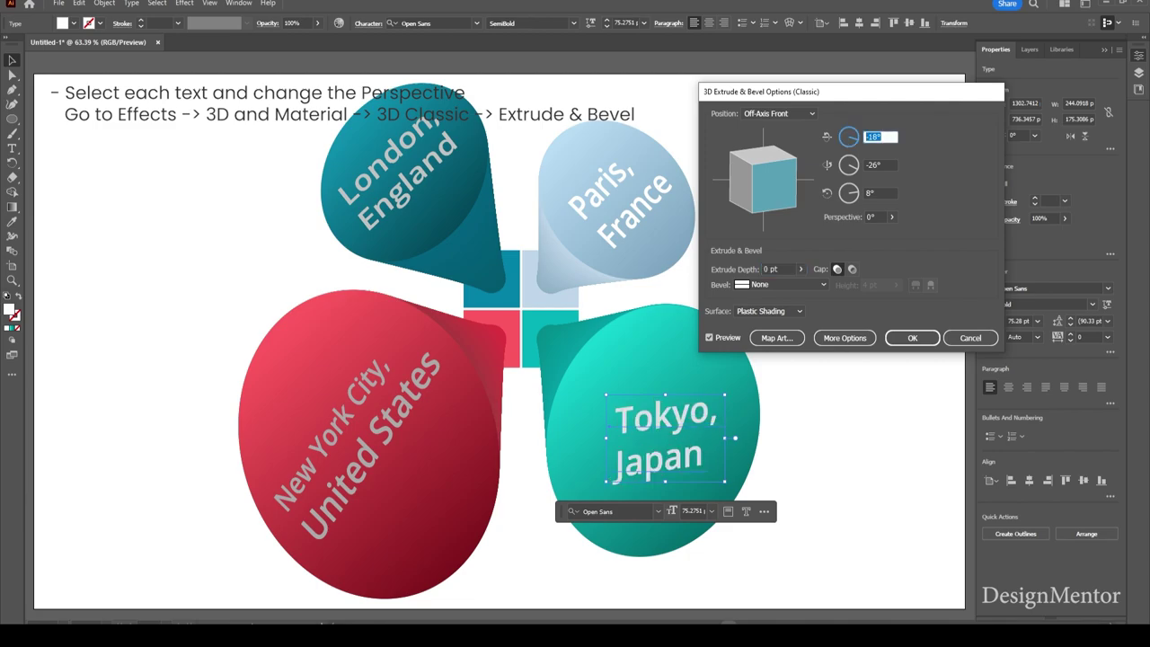
type("-31")
key("Tab")
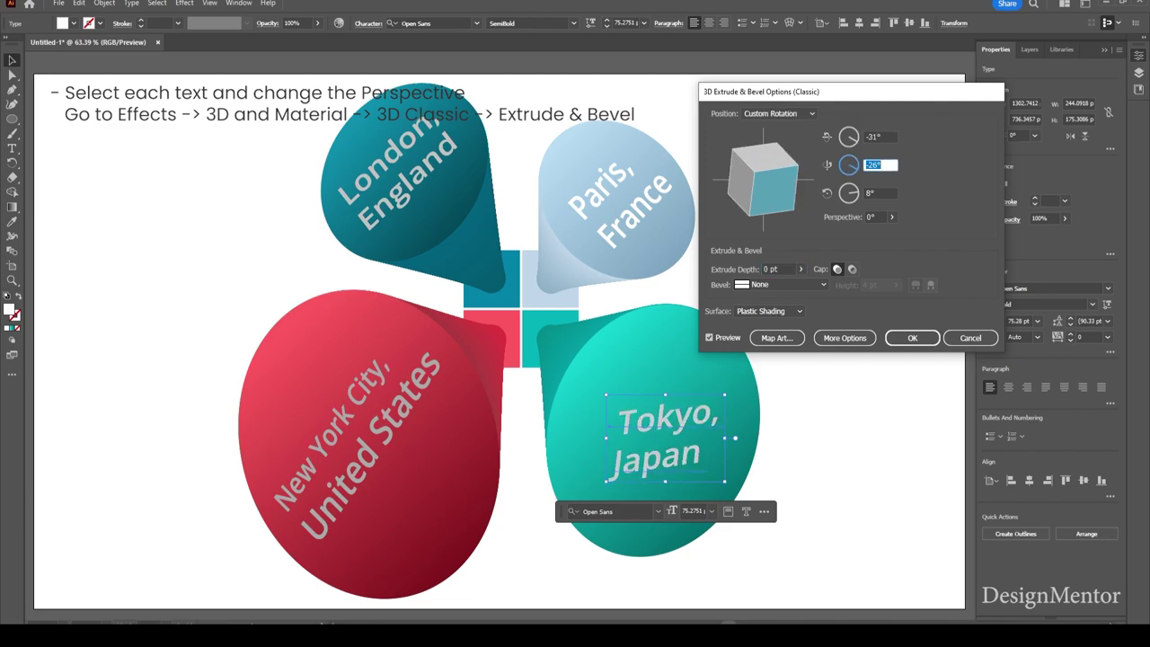
type("-16")
key("Tab")
type("30")
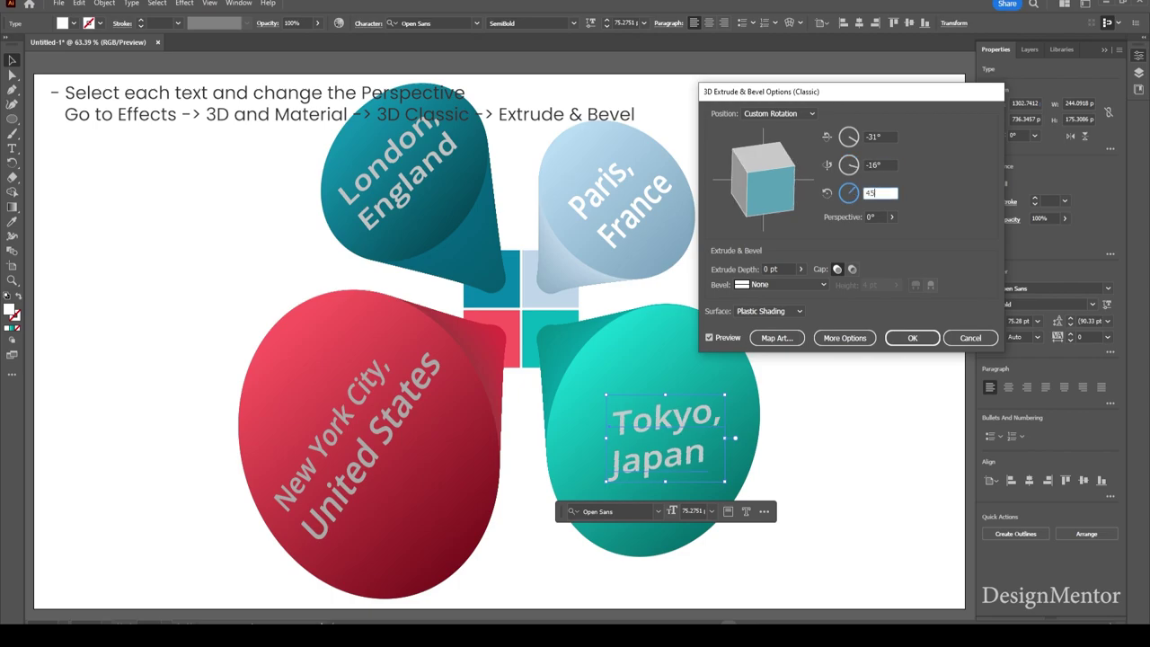
key("Tab")
key("Return")
Step: Enlarge the tilted Tokyo label and move it up about 16 px
left_click(853, 404)
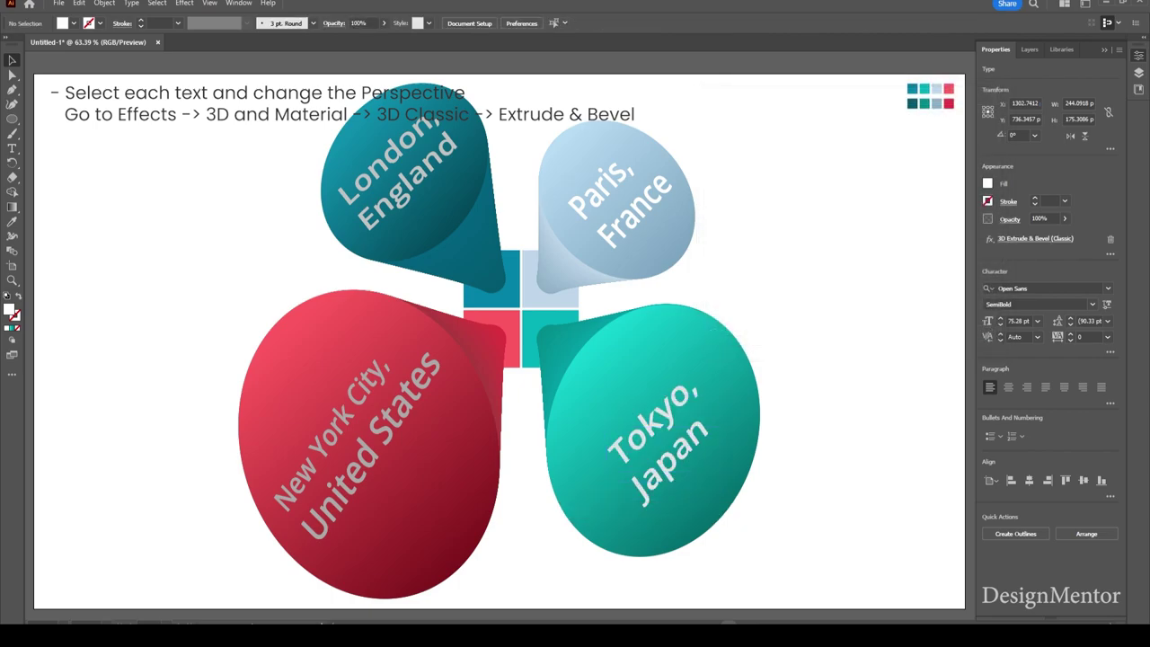
left_click(661, 440)
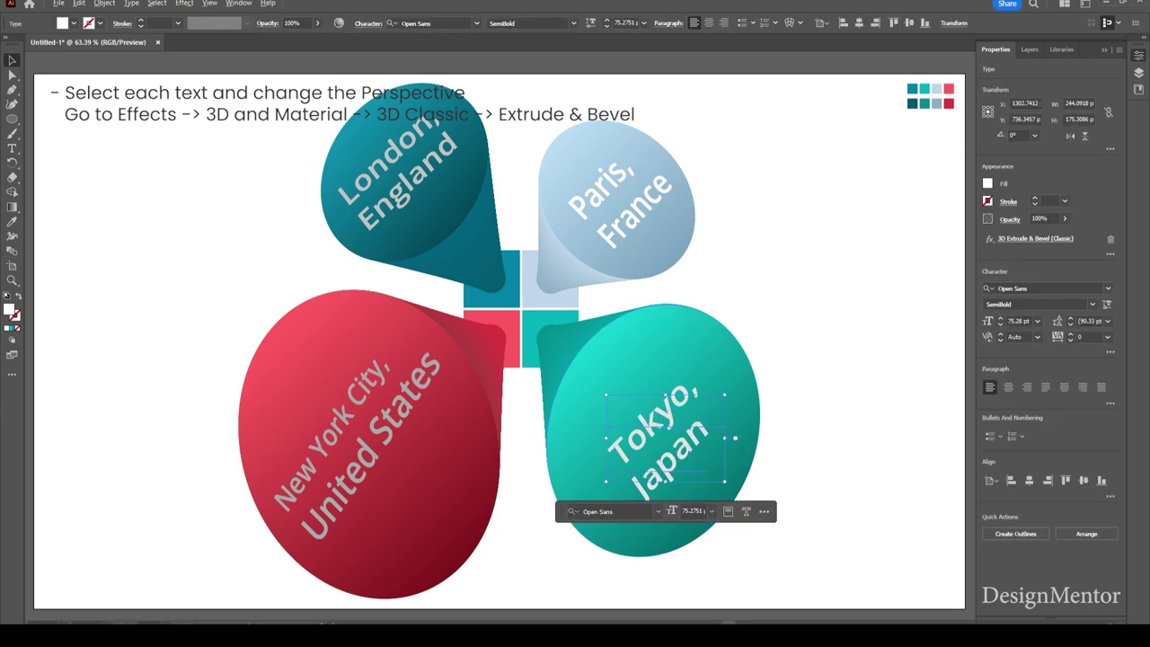
left_click_drag(724, 482, 766, 496)
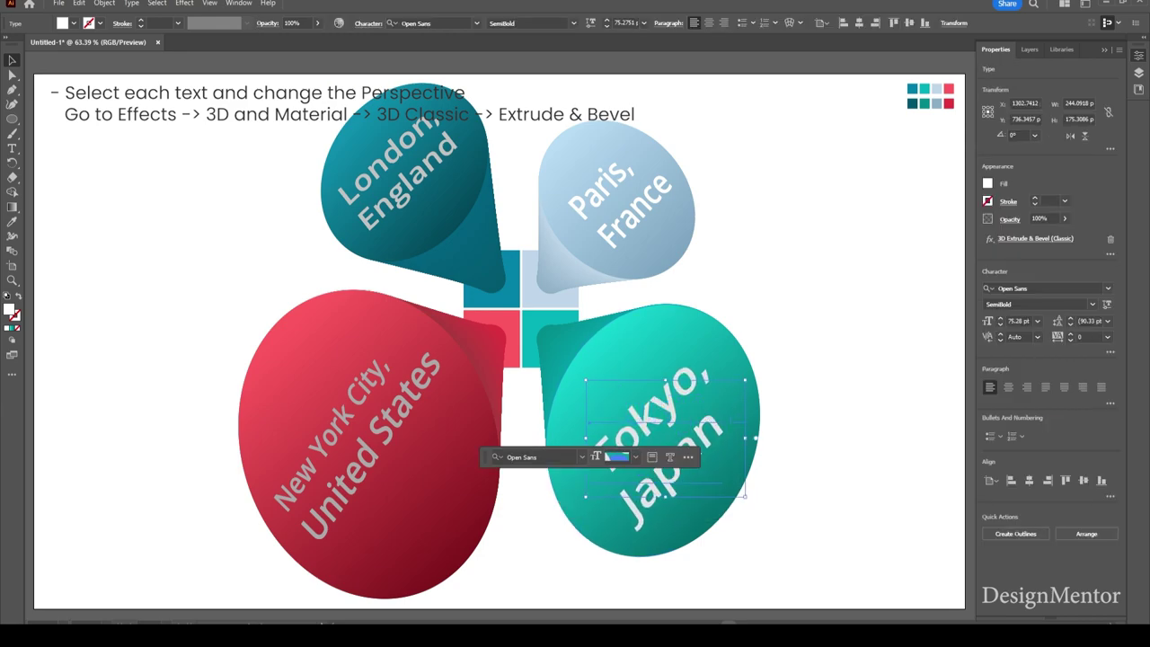
left_click(853, 404)
left_click_drag(709, 449, 702, 434)
Step: Select all four city labels and expand their 3D appearance into plain artwork
left_click(432, 184)
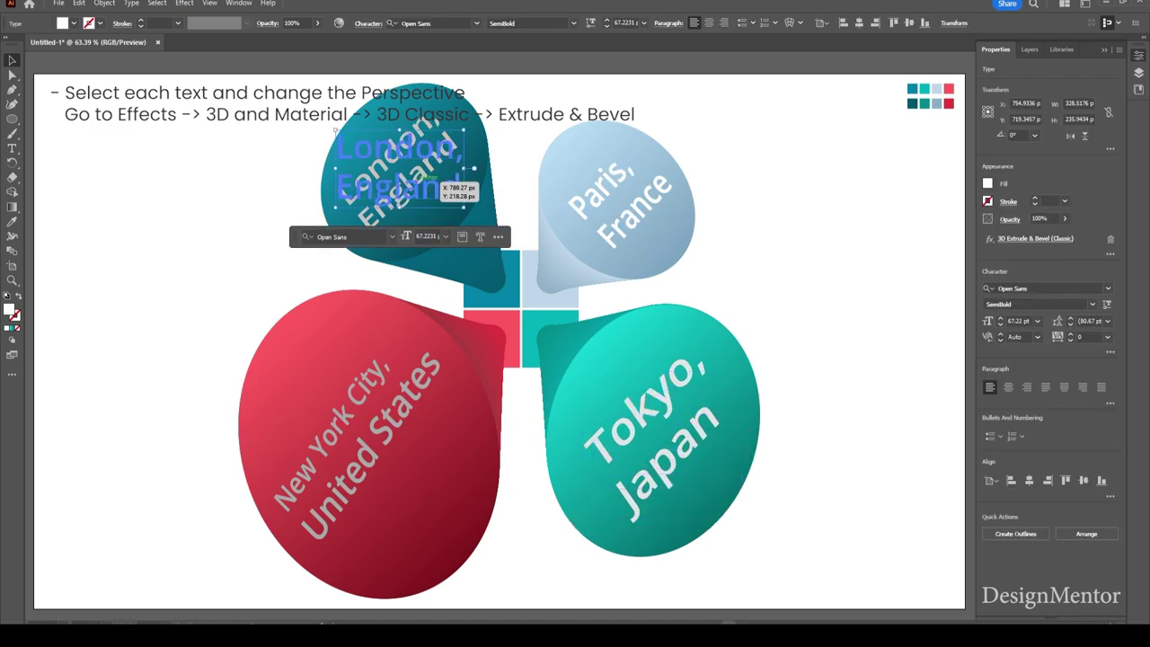
left_click(566, 185, "shift")
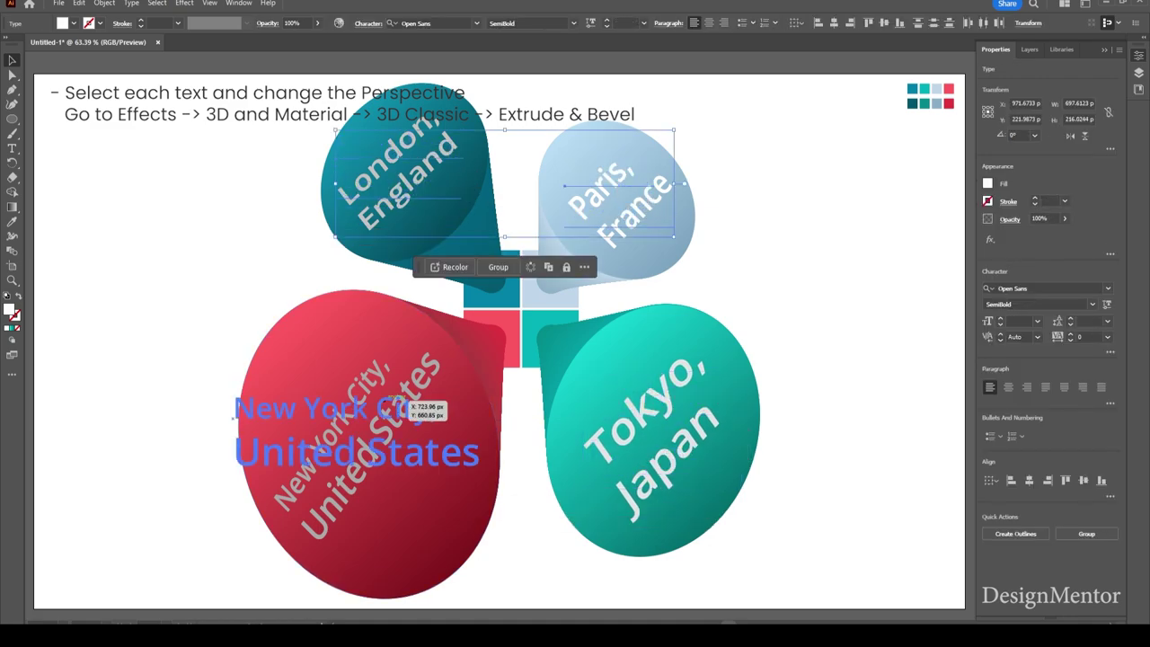
left_click(400, 400, "shift")
left_click(652, 422, "shift")
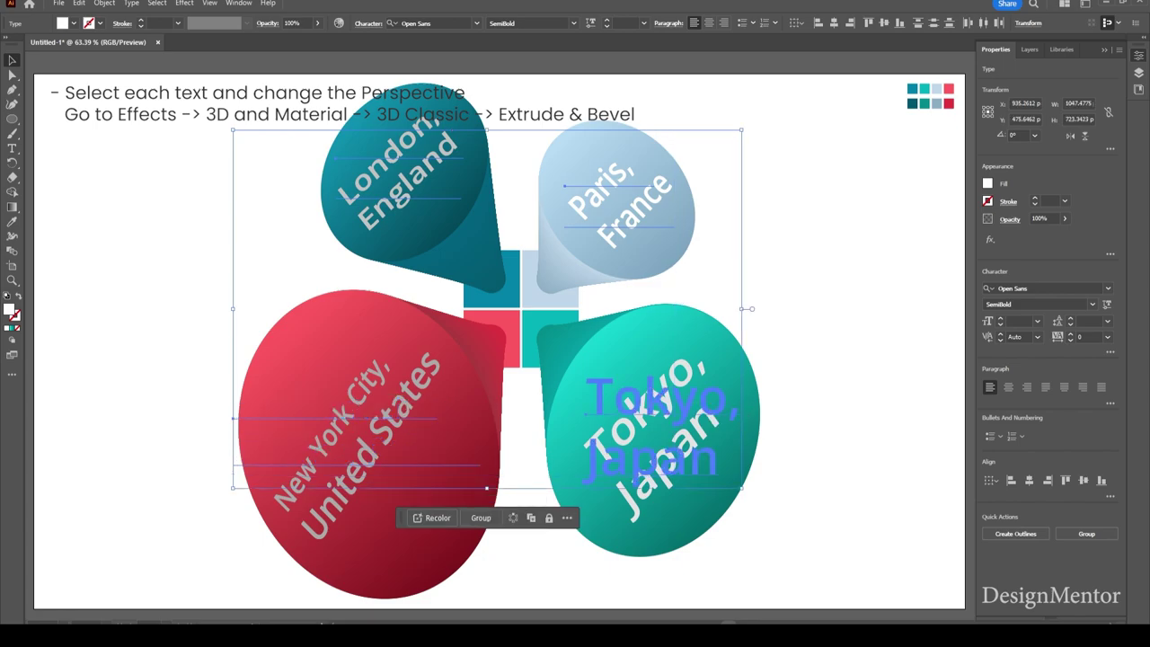
right_click(90, 269)
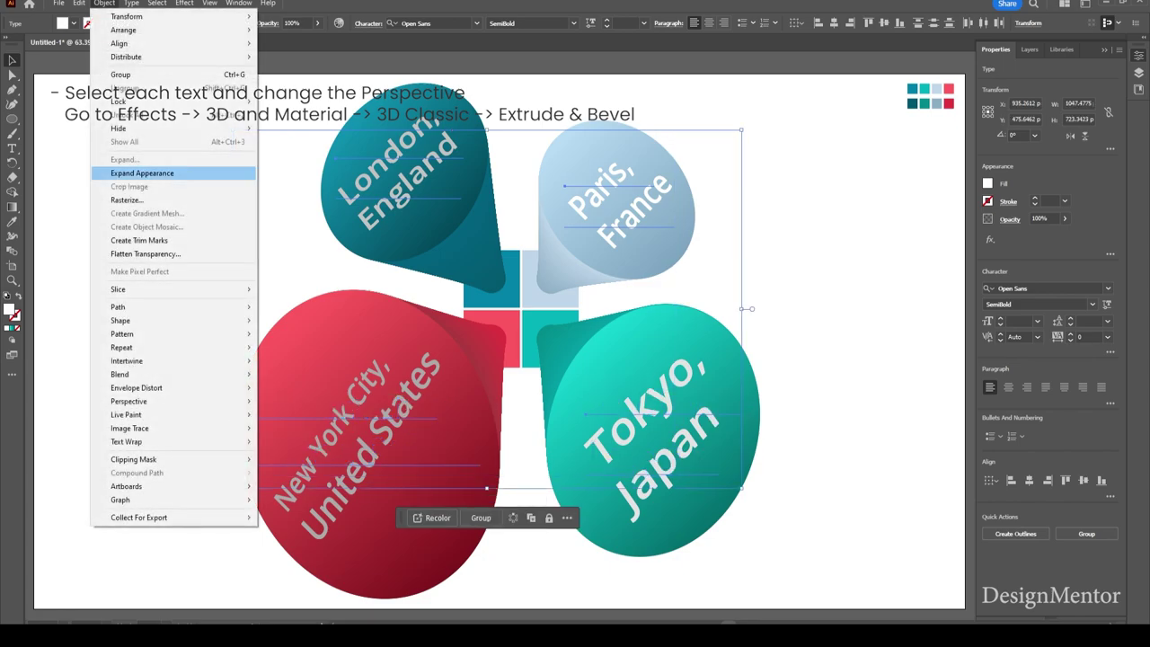
left_click(153, 171)
left_click(104, 2)
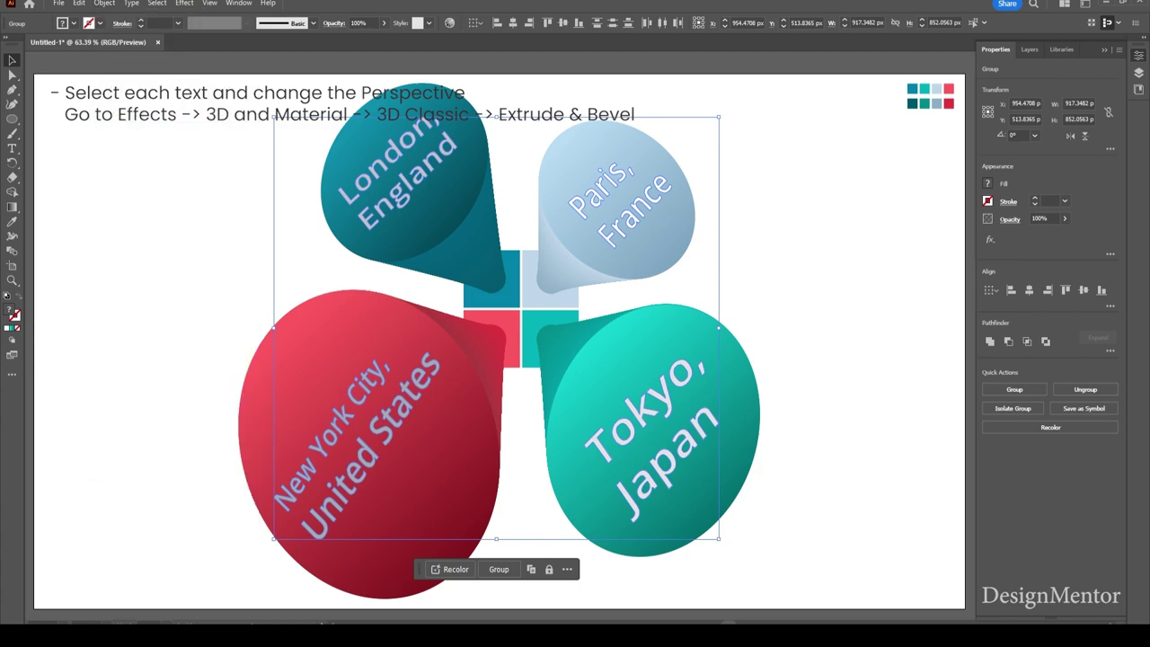
Step: Fill the expanded labels with white and deselect everything
left_click(74, 24)
left_click(25, 44)
key("Escape")
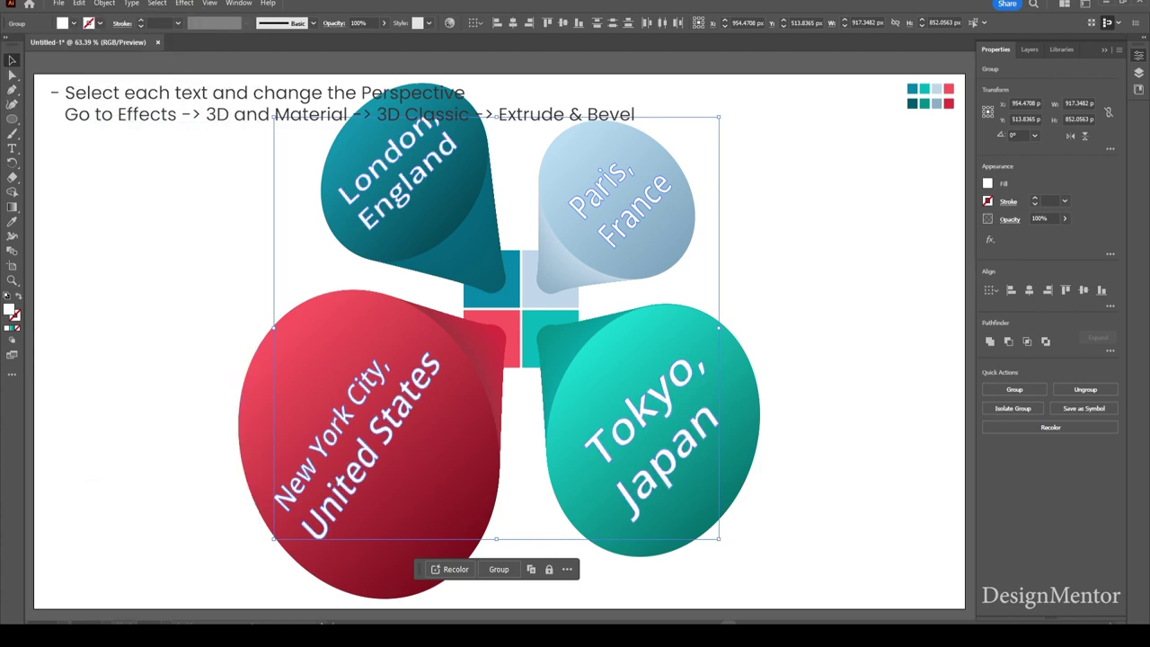
key("ctrl+shift+a")
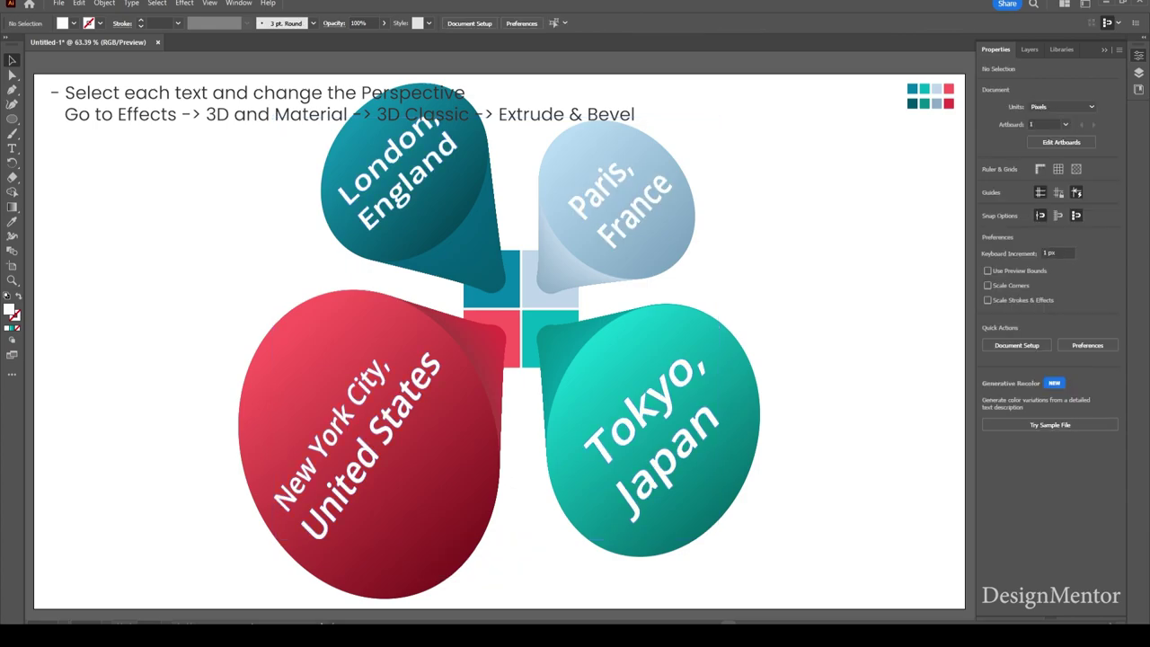
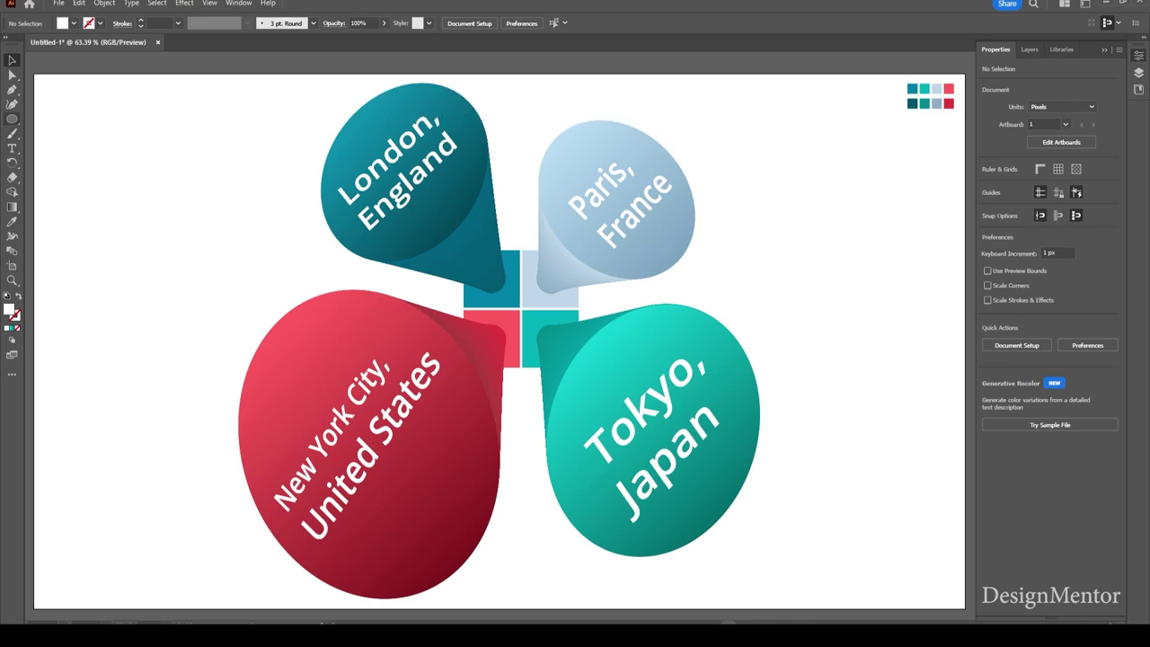
Step: Switch to the Rectangle Tool from the shape tool group
mouse_move(12, 119)
left_mouse_down()
mouse_move(66, 133)
mouse_move(71, 119)
left_mouse_up()
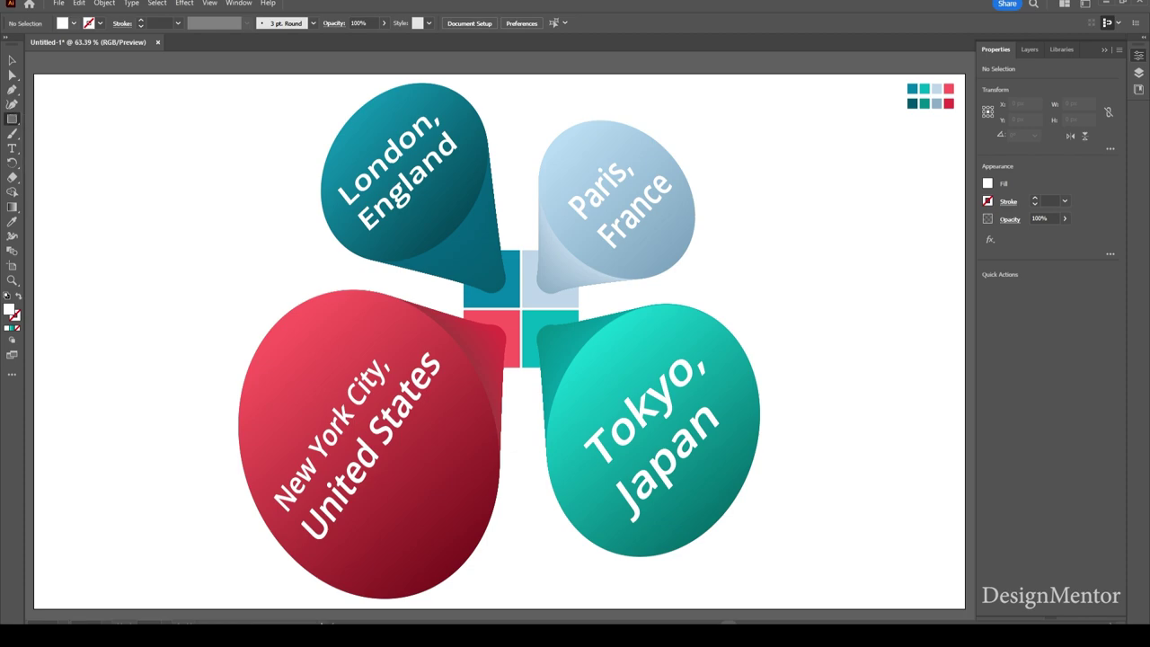
Step: Set the fill colour to a dark blue swatch
left_click(74, 22)
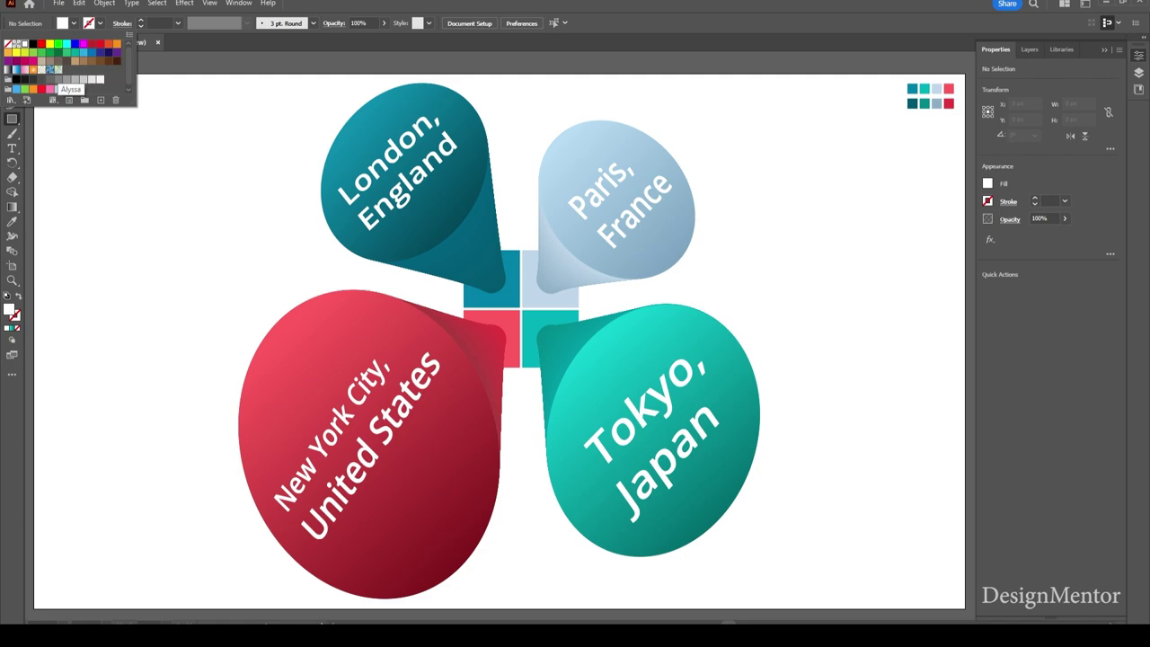
left_click(100, 51)
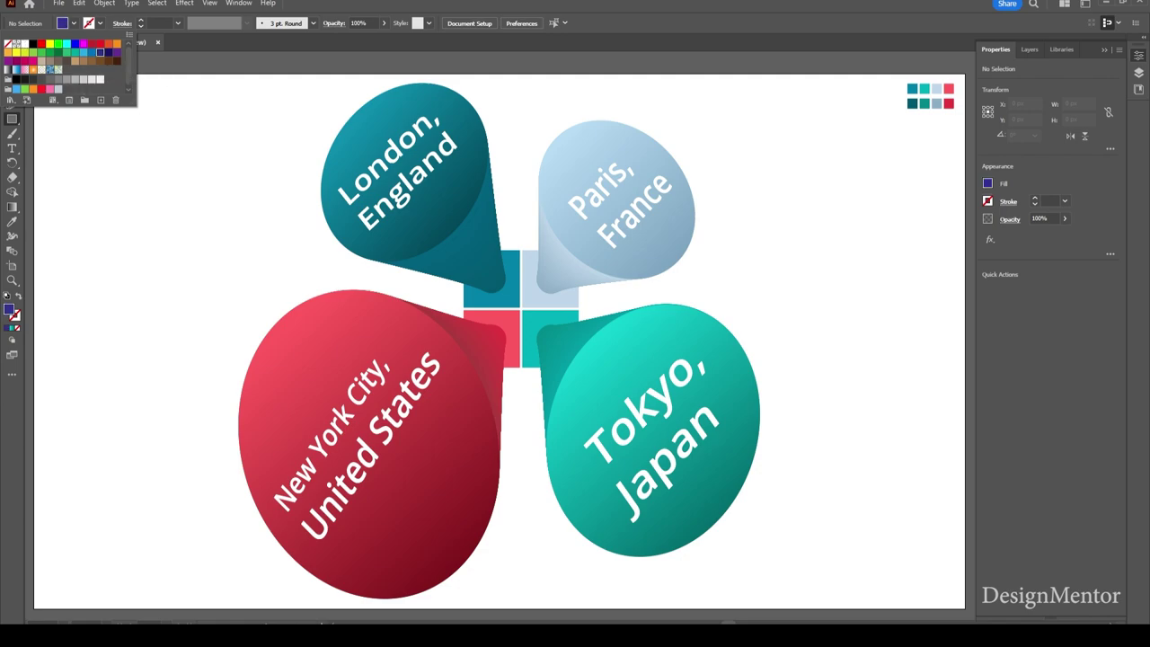
key("Escape")
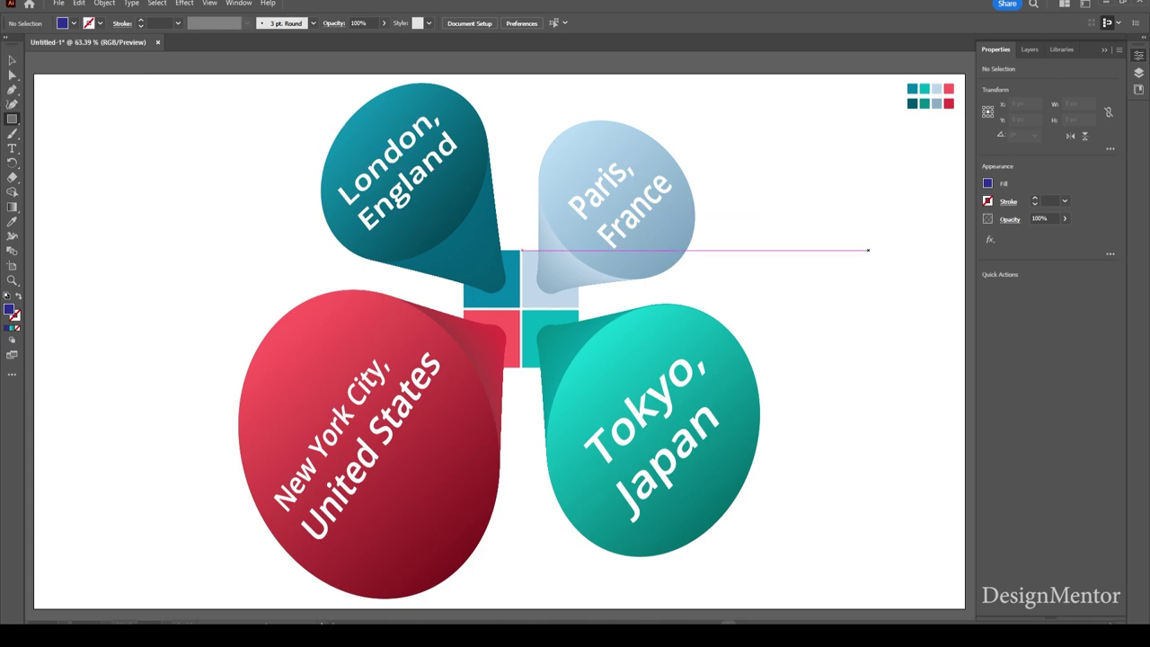
Step: Draw a rectangle exactly 1920 px wide and 1080 px tall
left_click(522, 250)
type("19")
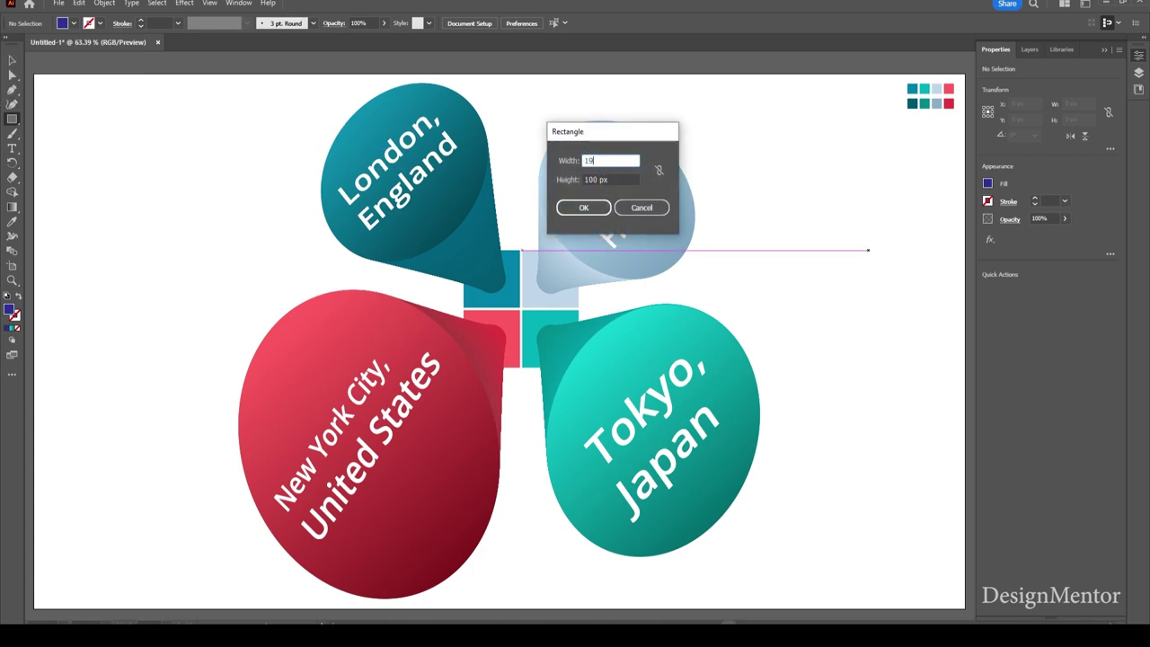
type("20")
key("Tab")
type("1080")
key("Return")
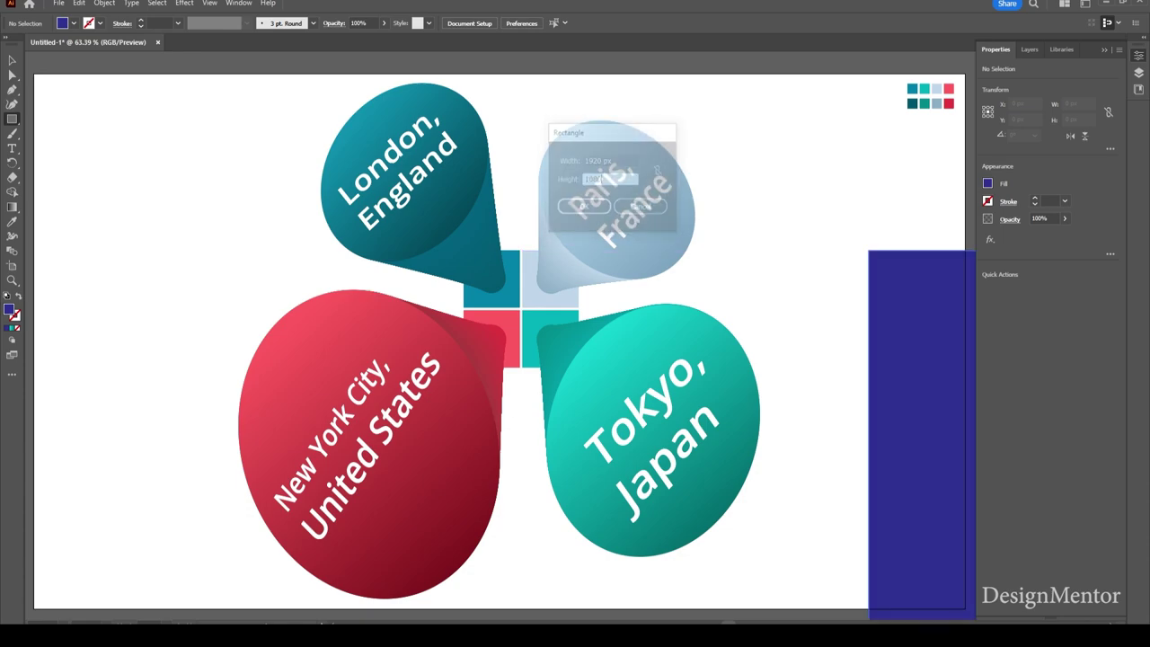
Step: Send the new rectangle to the back, behind the city labels
key("v")
right_click(940, 269)
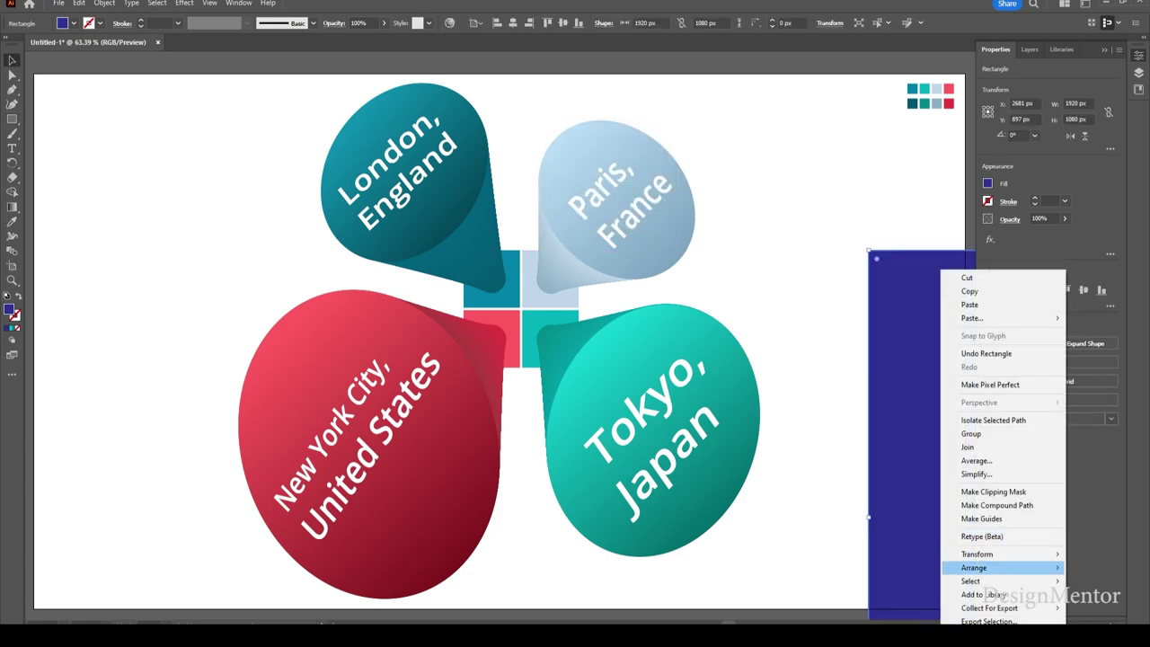
left_click(817, 608)
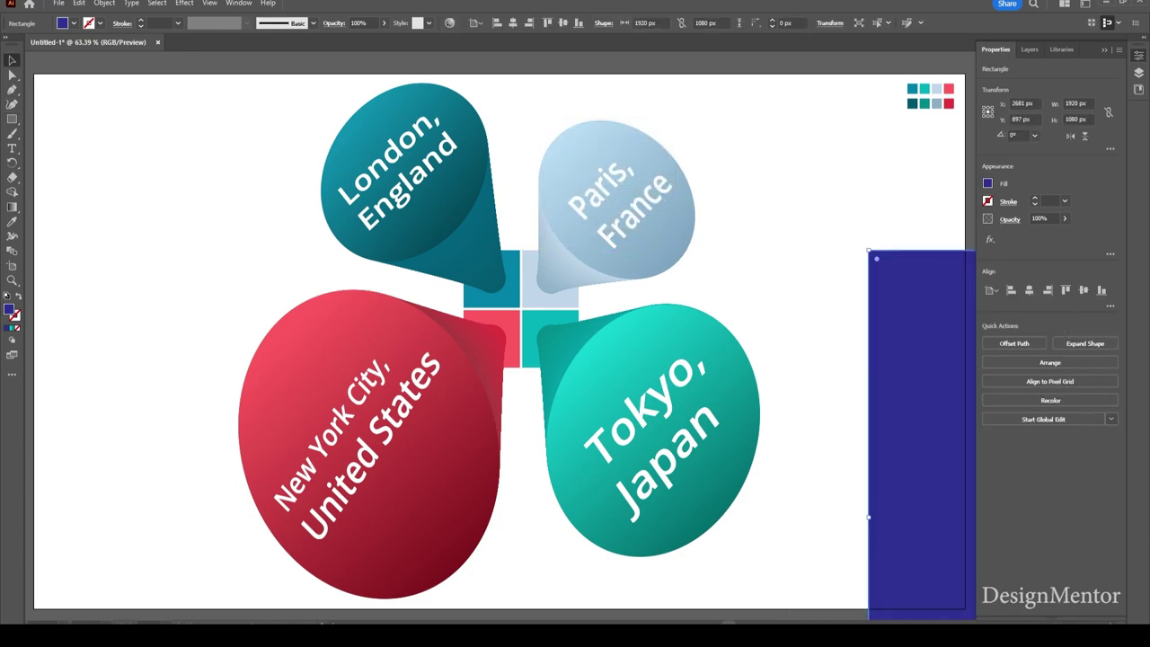
Step: Recolour the rectangle's fill to hex 003f5e and centre it on the artboard
double_click(9, 310)
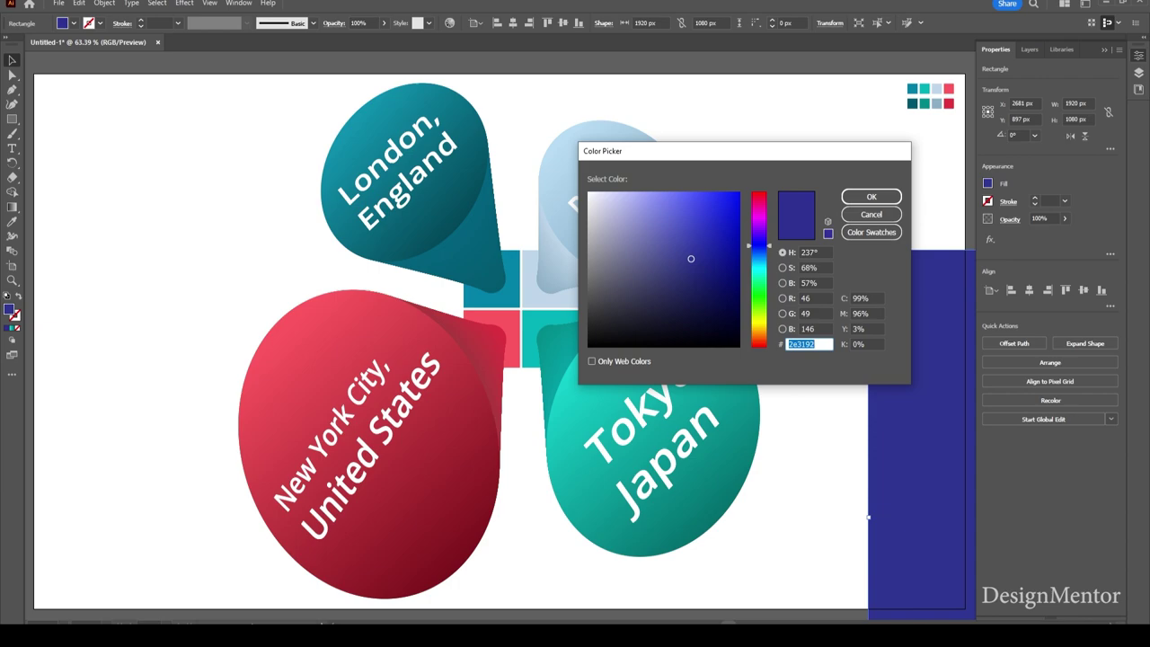
type("004c72")
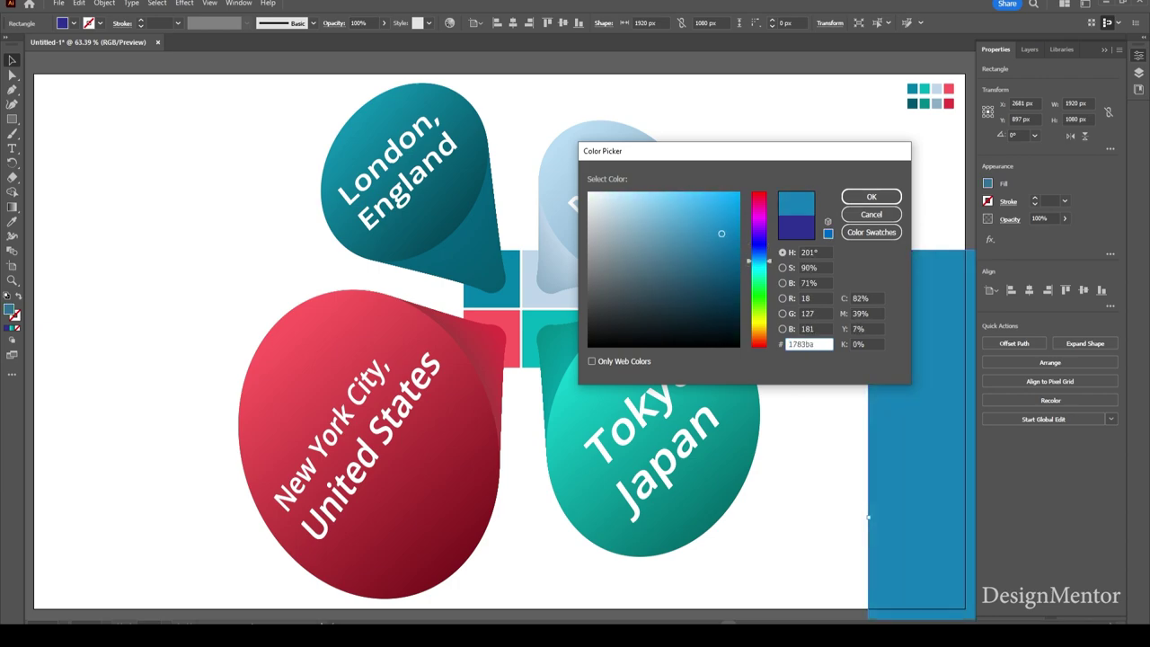
key("BackSpace")
key("BackSpace")
key("BackSpace")
type("568")
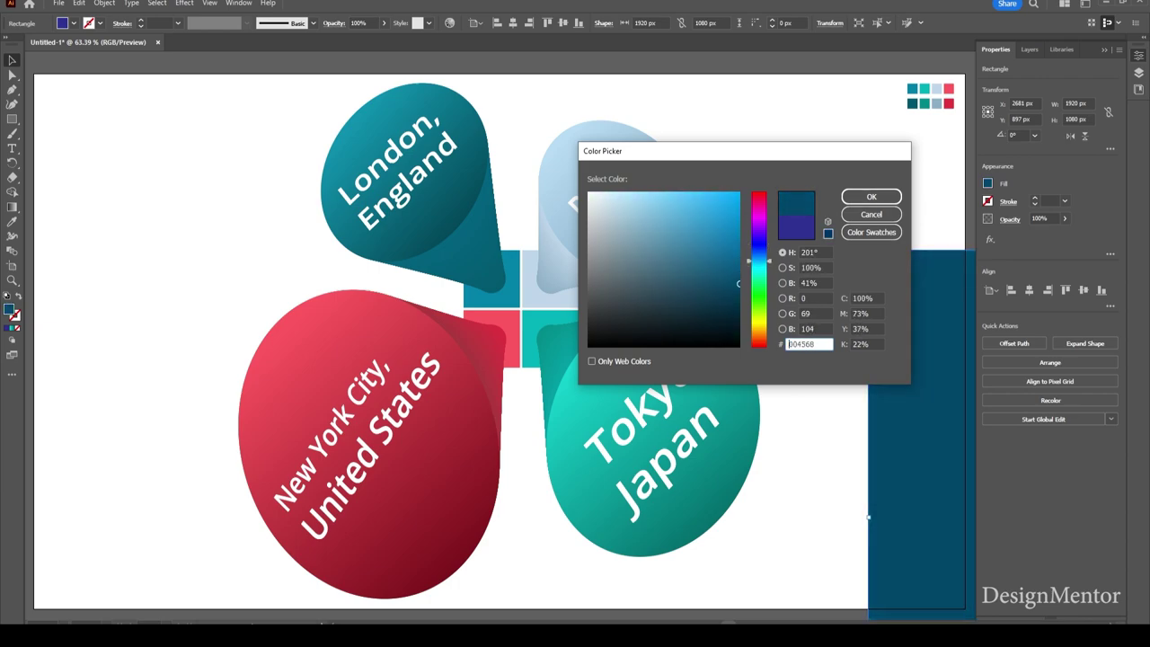
key("BackSpace")
key("BackSpace")
key("BackSpace")
type("3f5e")
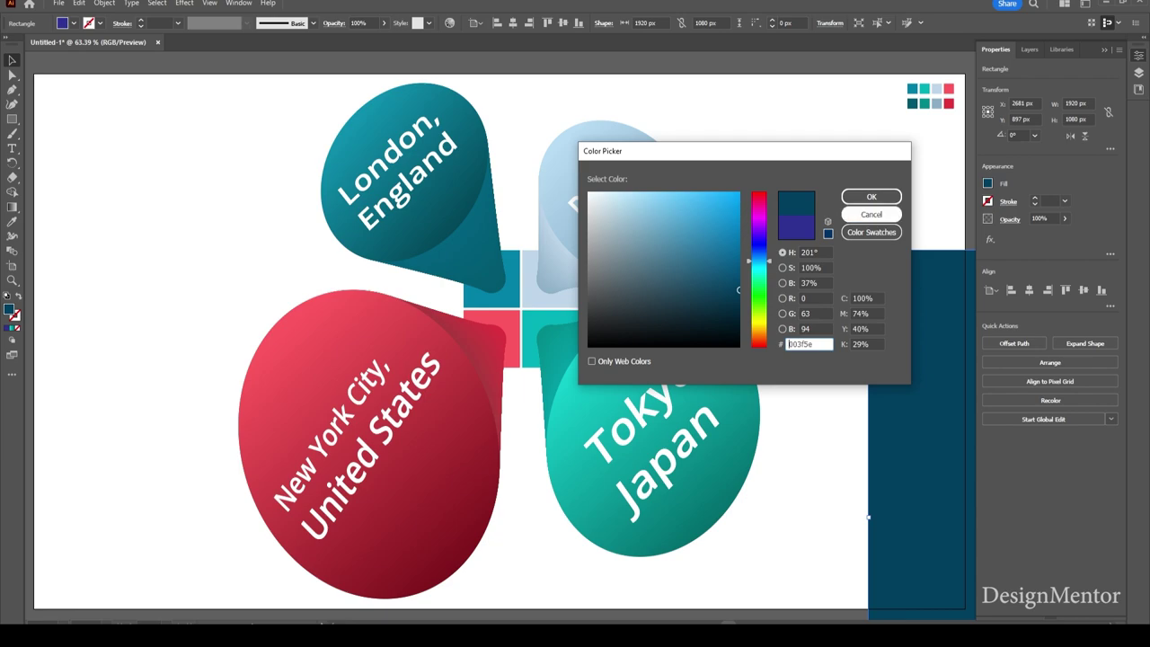
left_click(870, 196)
left_click(1083, 290)
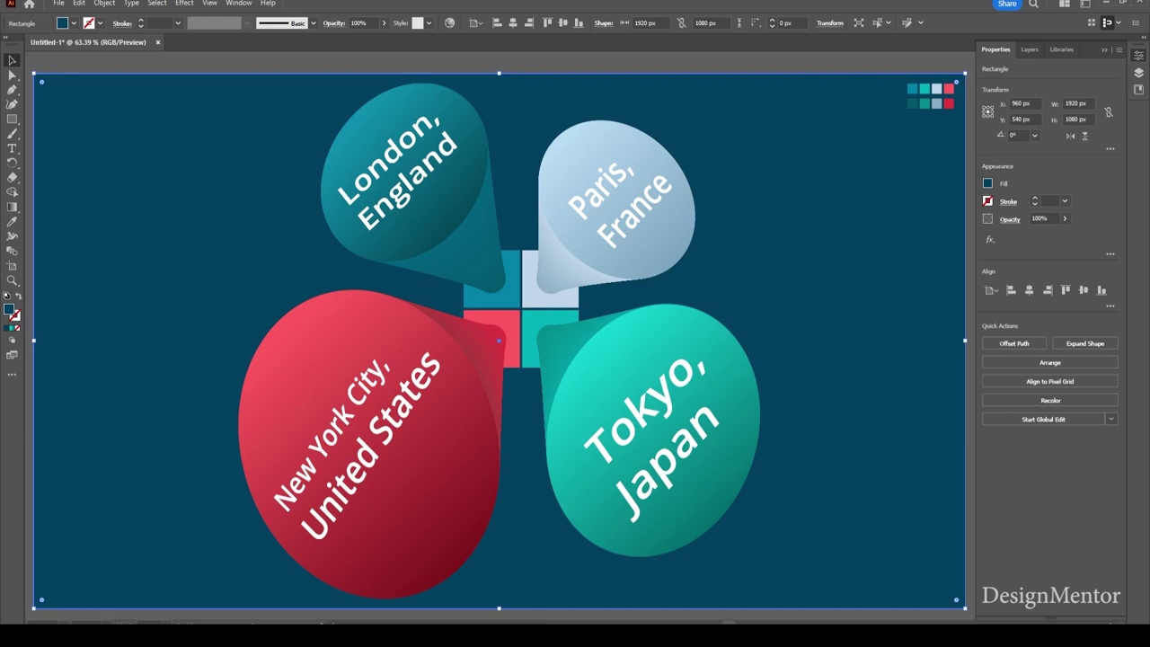
Step: Darken the background fill to near-black navy #061e28
double_click(9, 309)
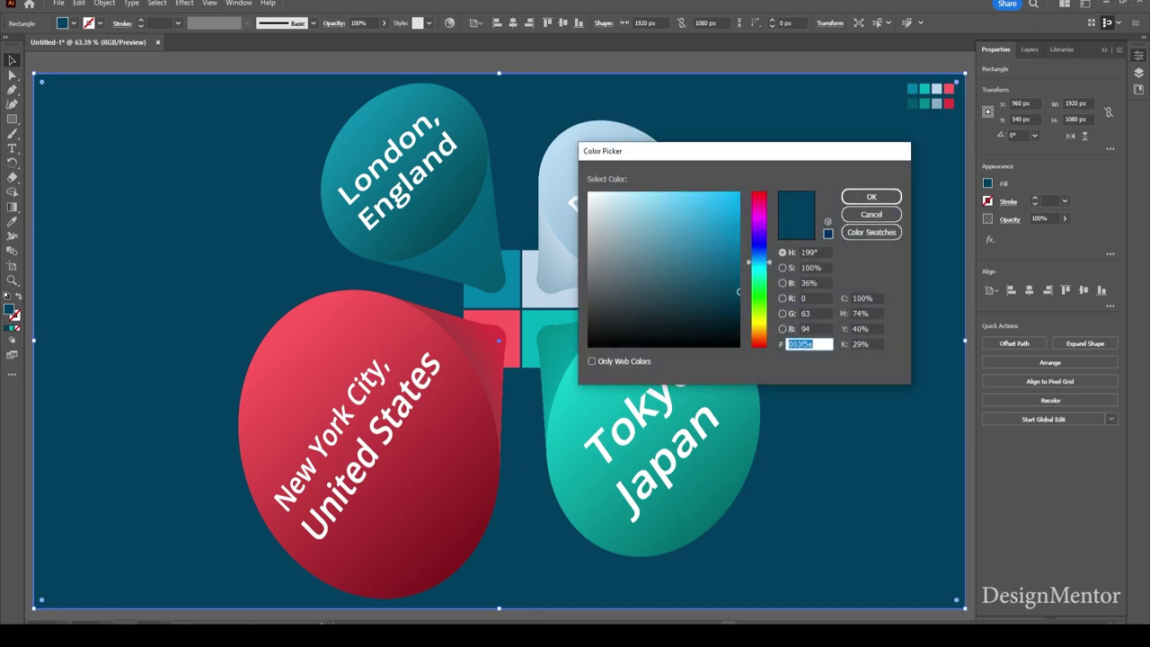
left_click_drag(729, 318, 730, 334)
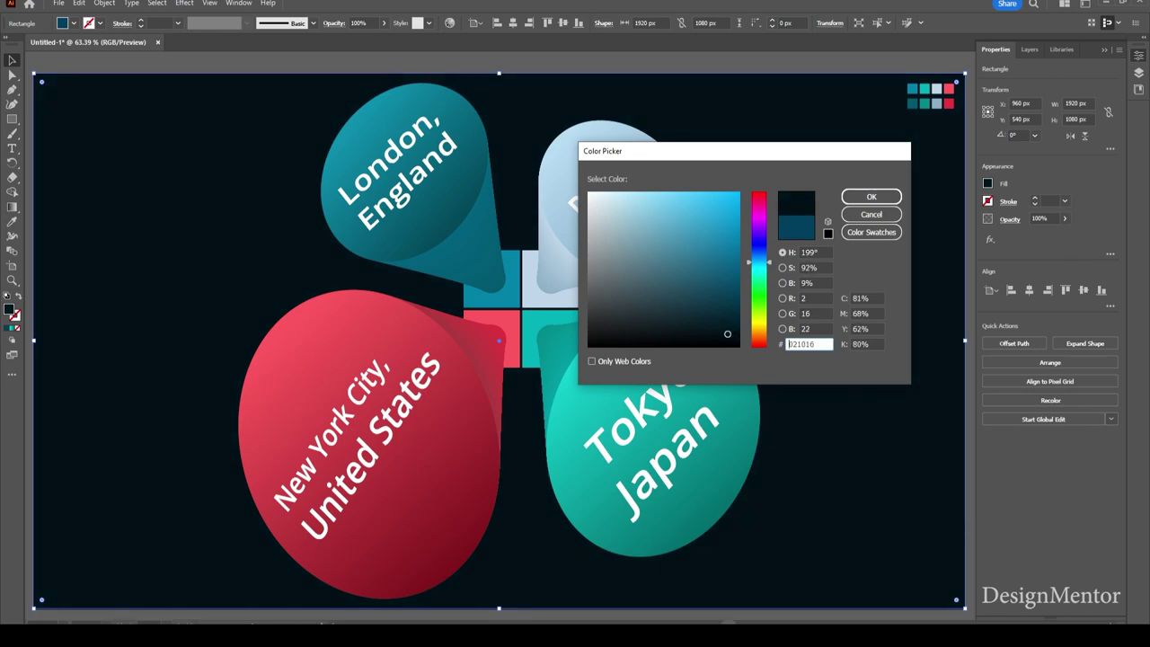
left_click_drag(727, 333, 713, 321)
left_click(871, 196)
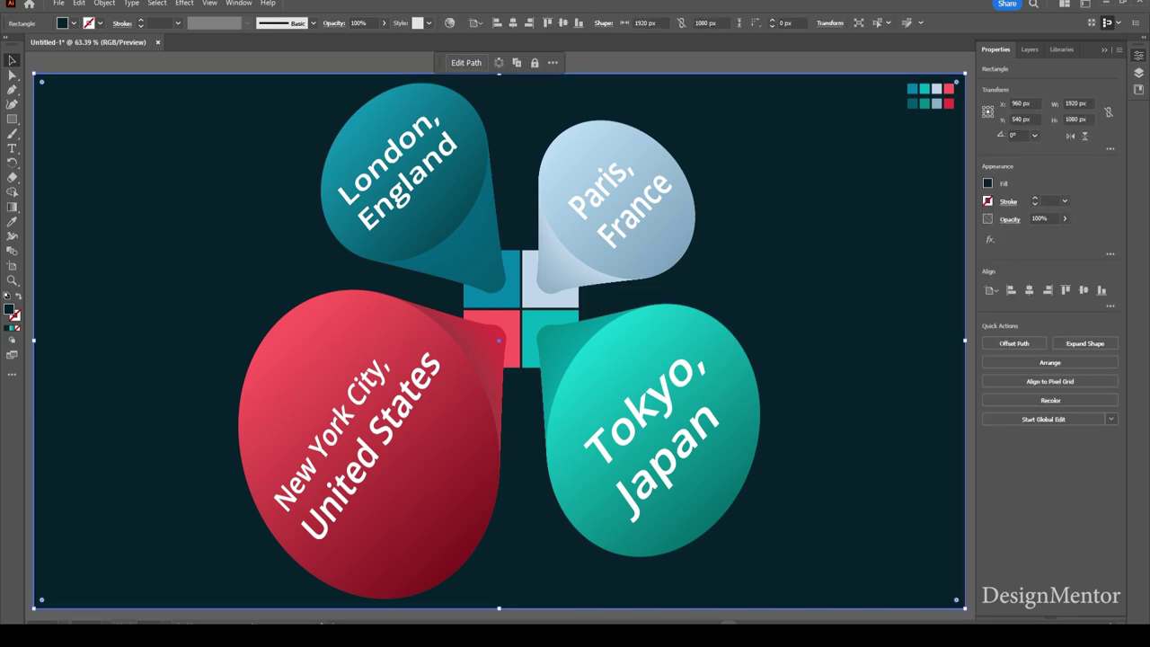
Step: Lock the background rectangle and select the colour swatch squares at top right
left_click(104, 2)
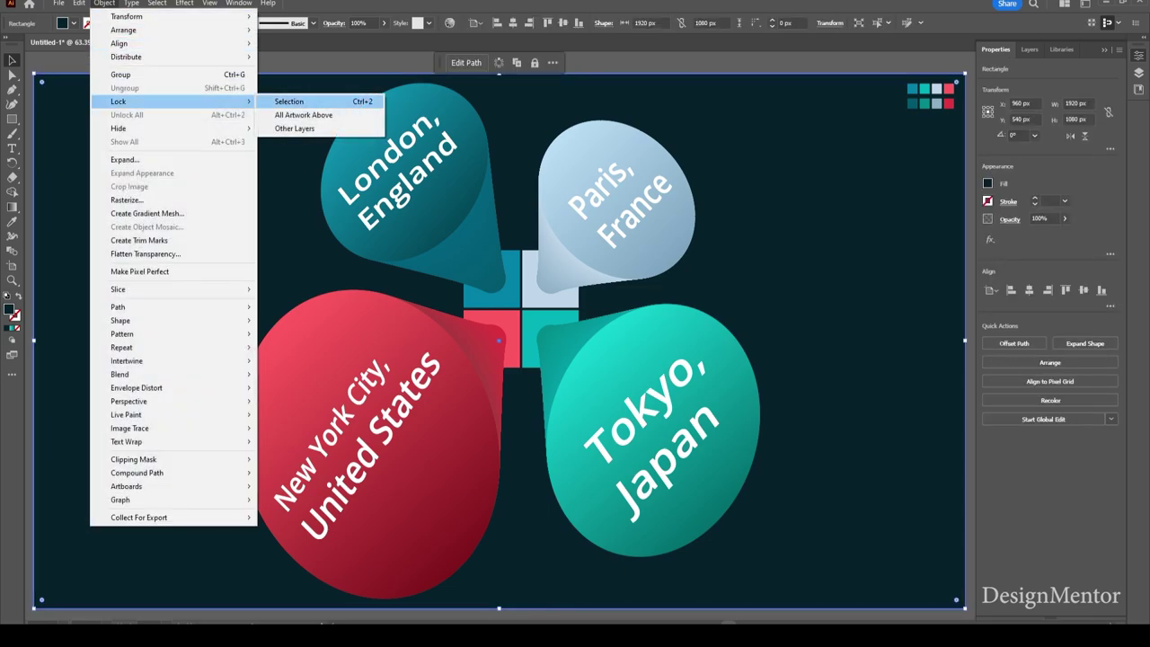
left_click(279, 101)
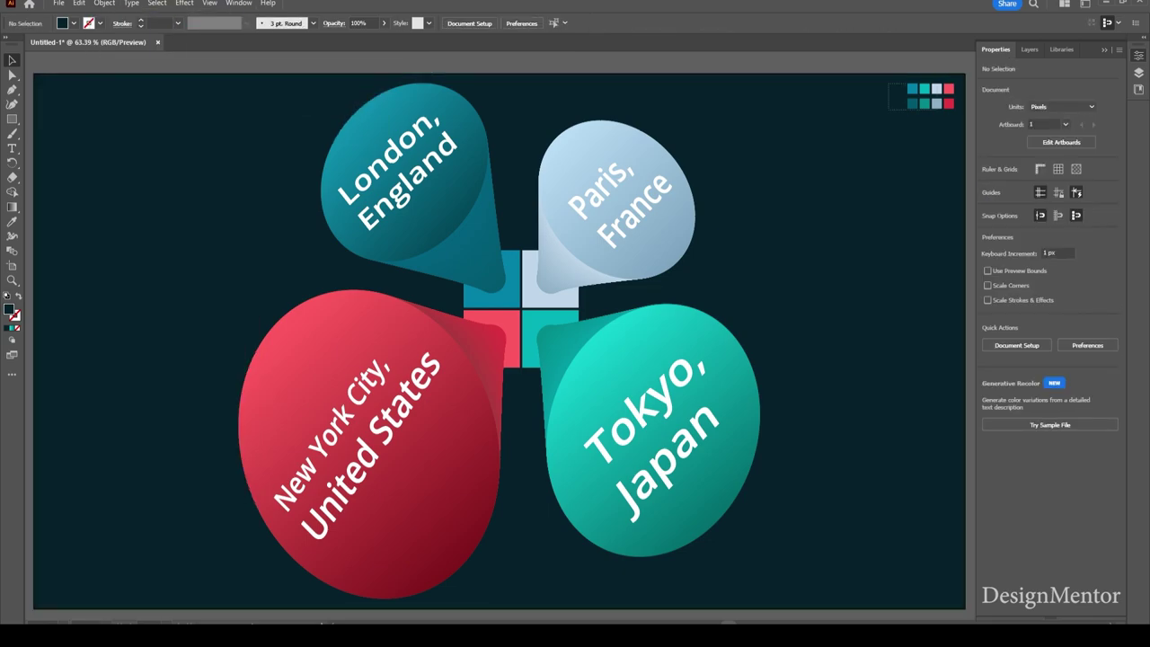
left_click_drag(890, 81, 958, 117)
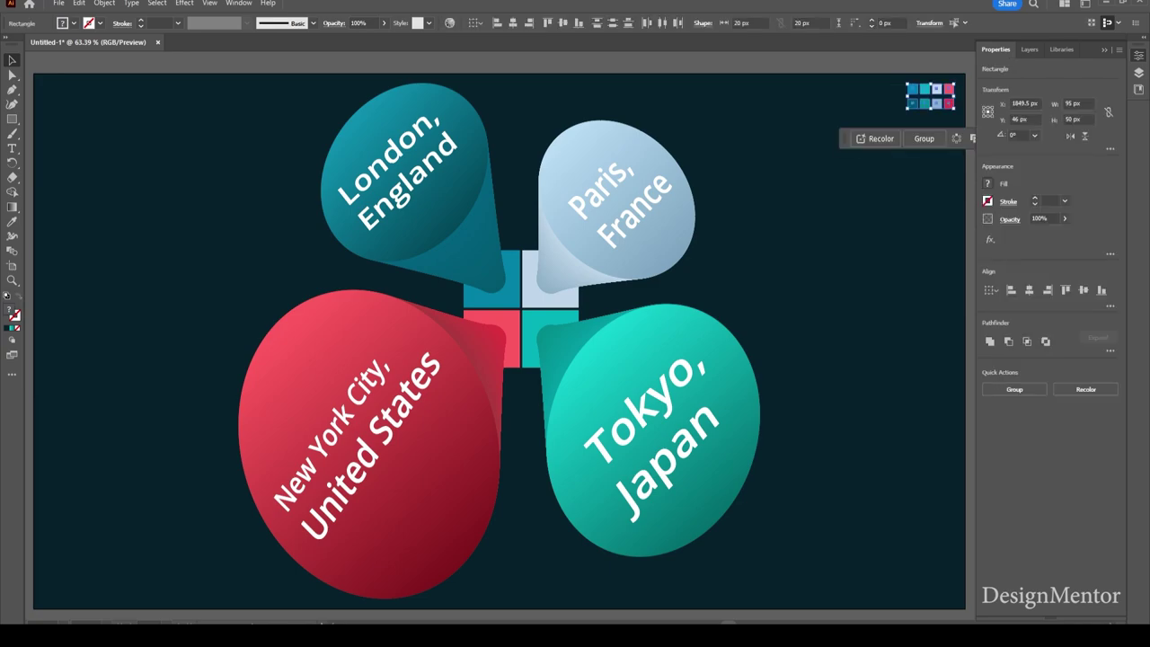
Step: Nudge the swatch squares just above the artboard's top edge, then deselect them
key("shift+Up")
key("shift+Up")
key("shift+Up")
key("shift+Up")
key("shift+Up")
key("shift+Up")
key("shift+Up")
key("shift+Up")
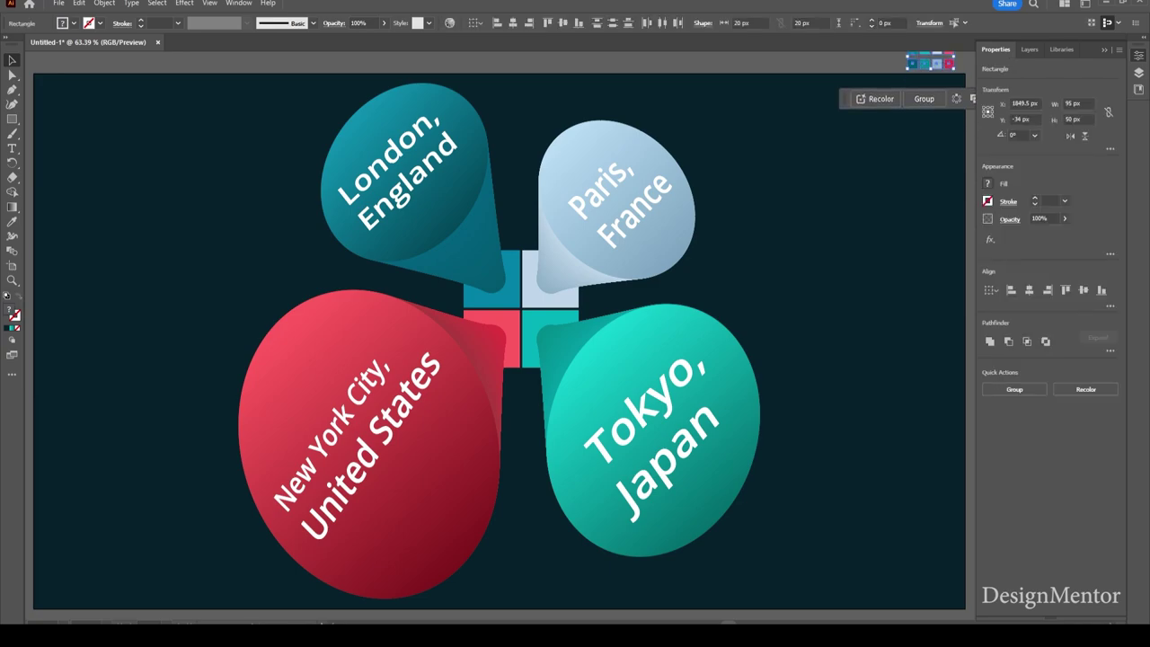
key("Down")
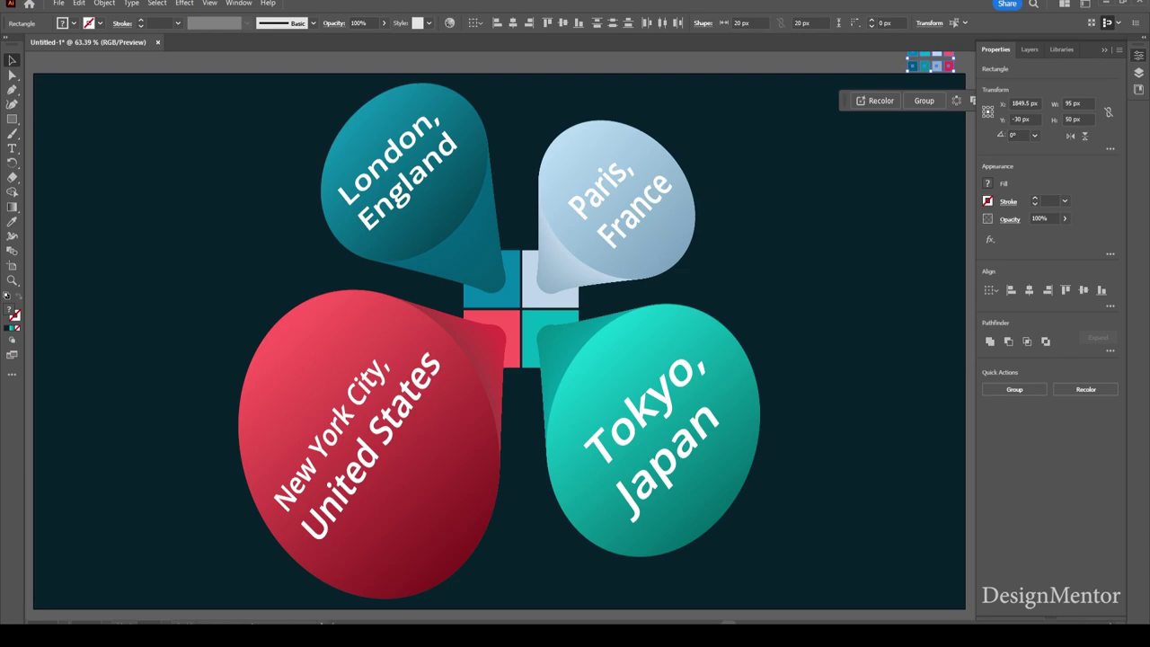
key("ctrl+shift+a")
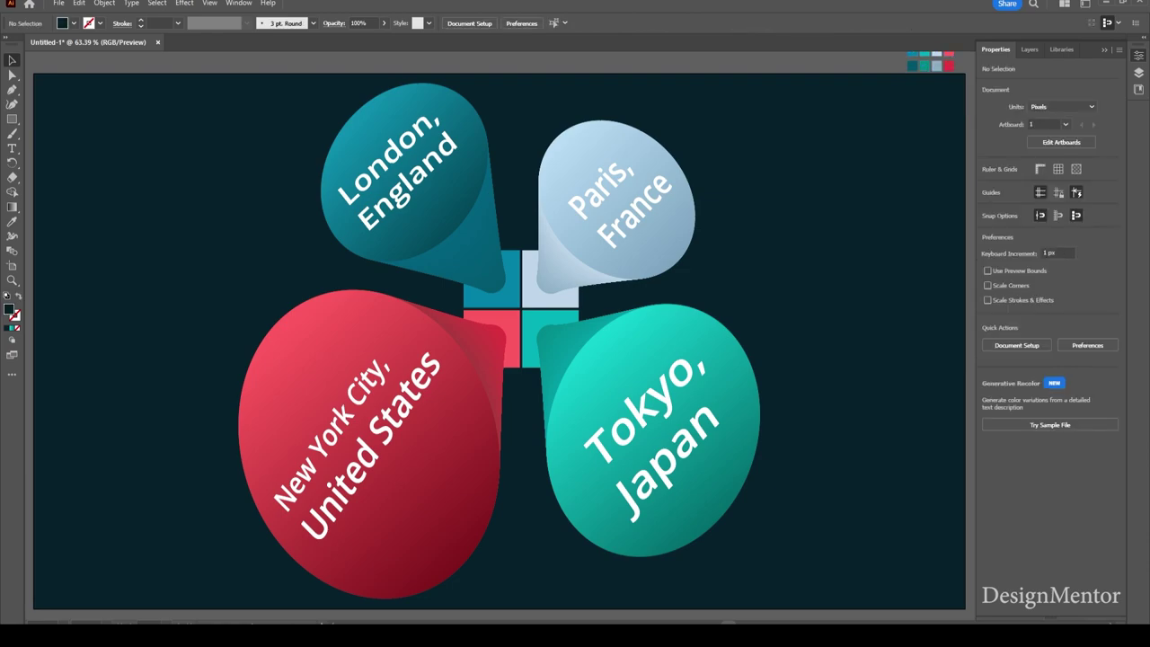